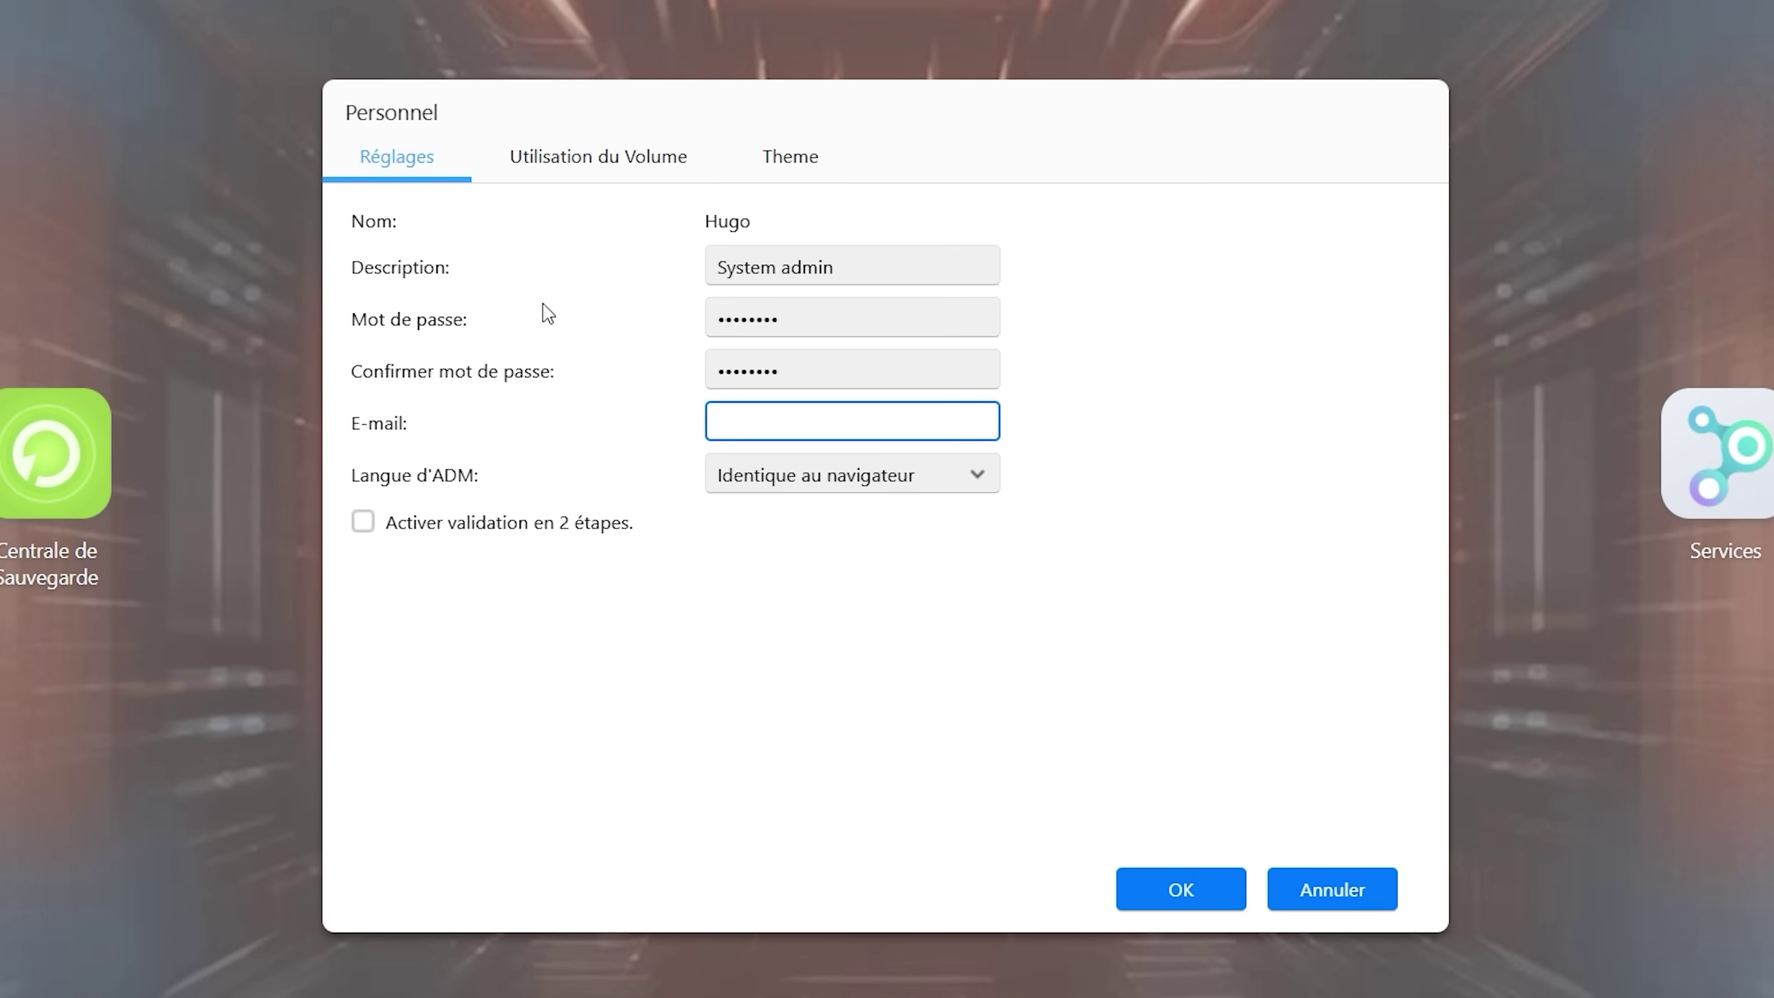
- Review the two-step verification introduction without enabling it, and view Volume 1 in the account's volume usage list
click(500, 532)
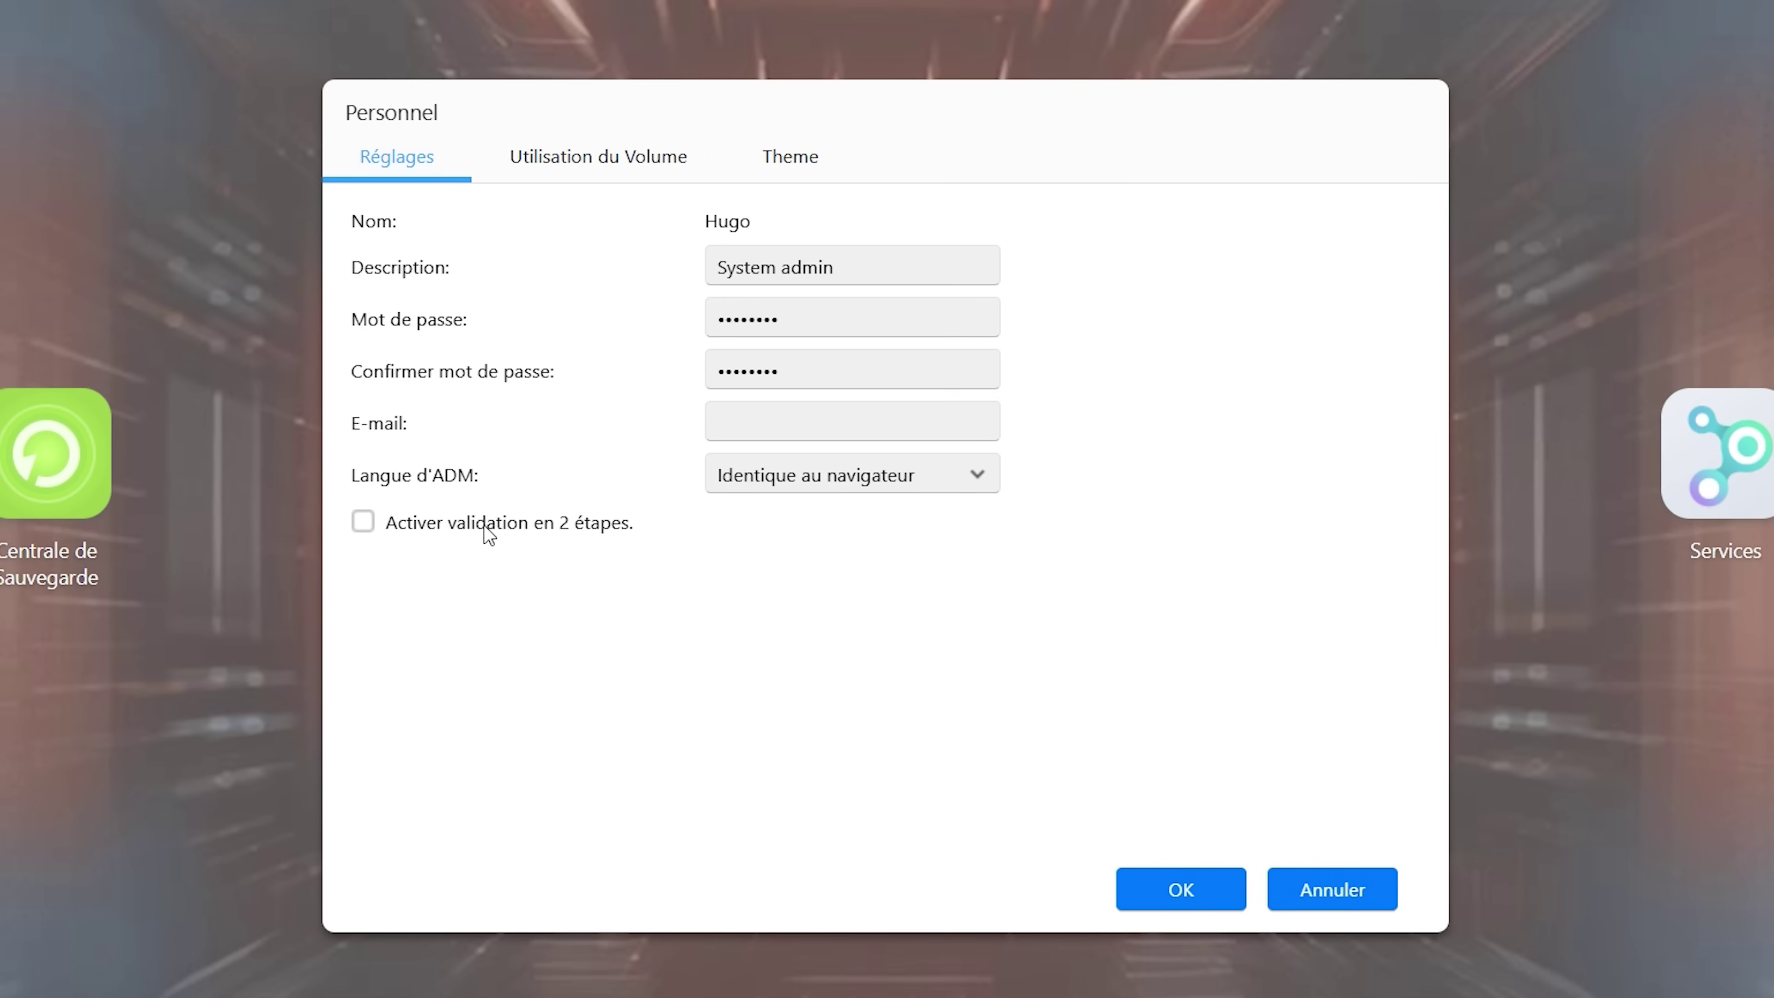
click(484, 525)
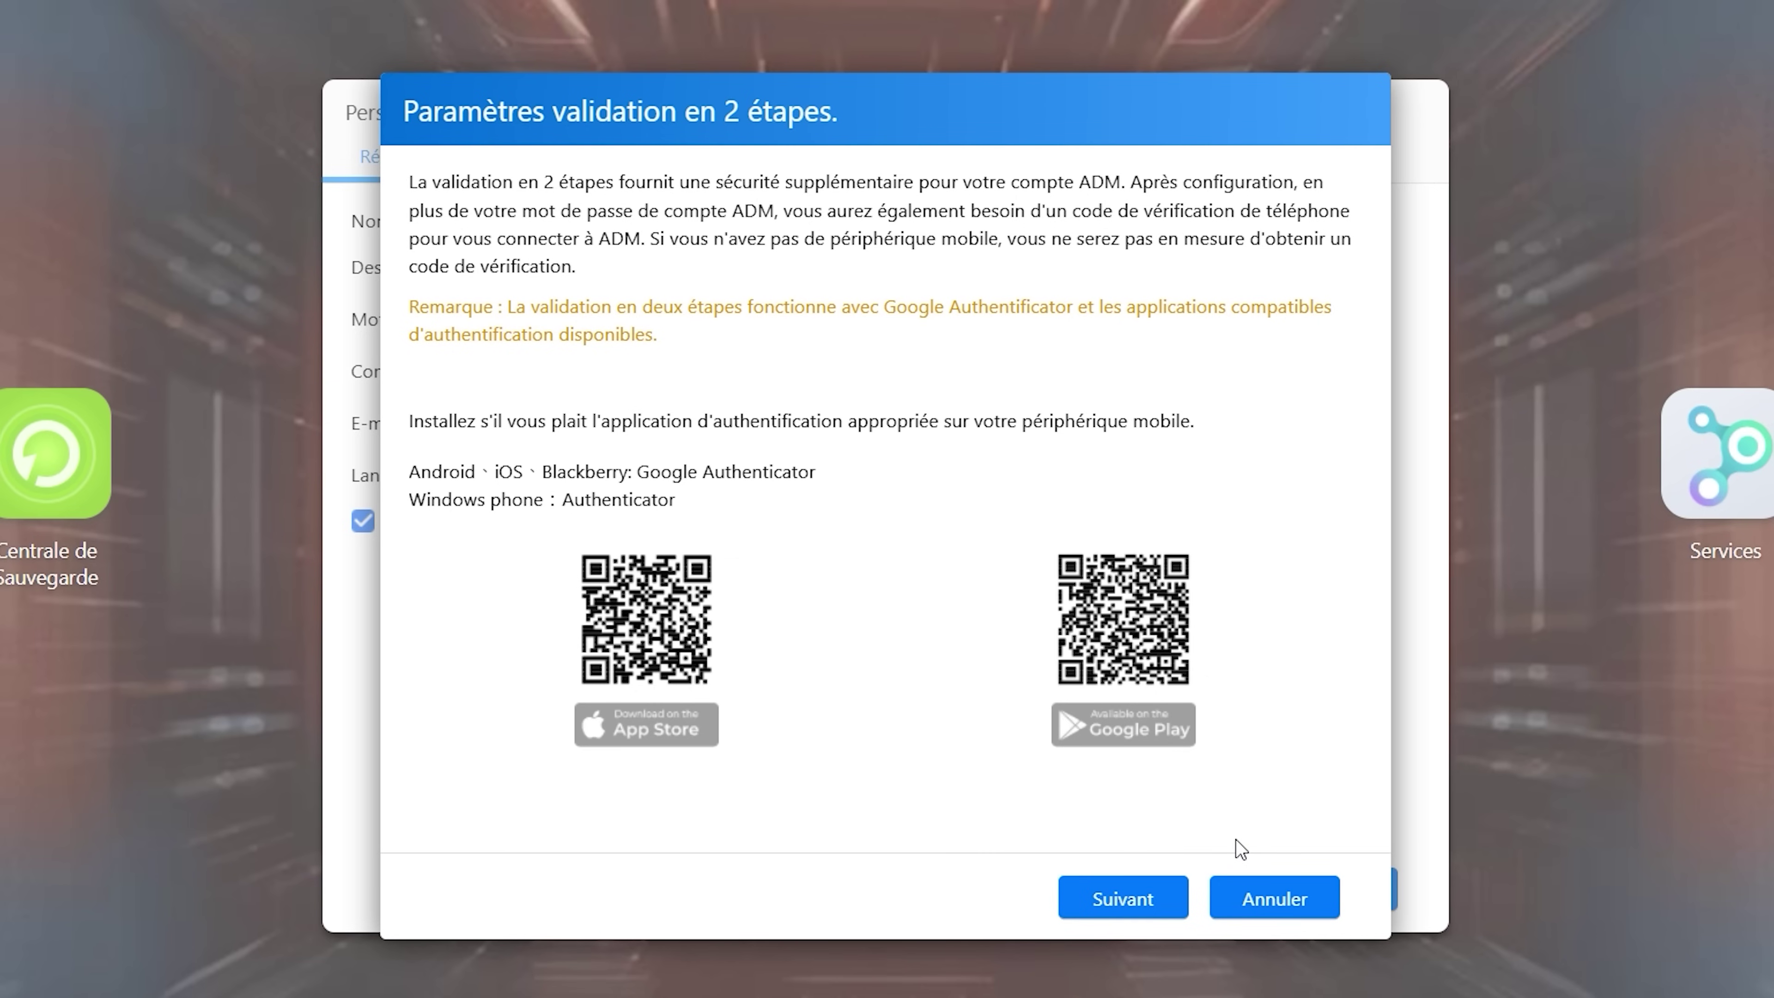
click(1289, 900)
click(705, 164)
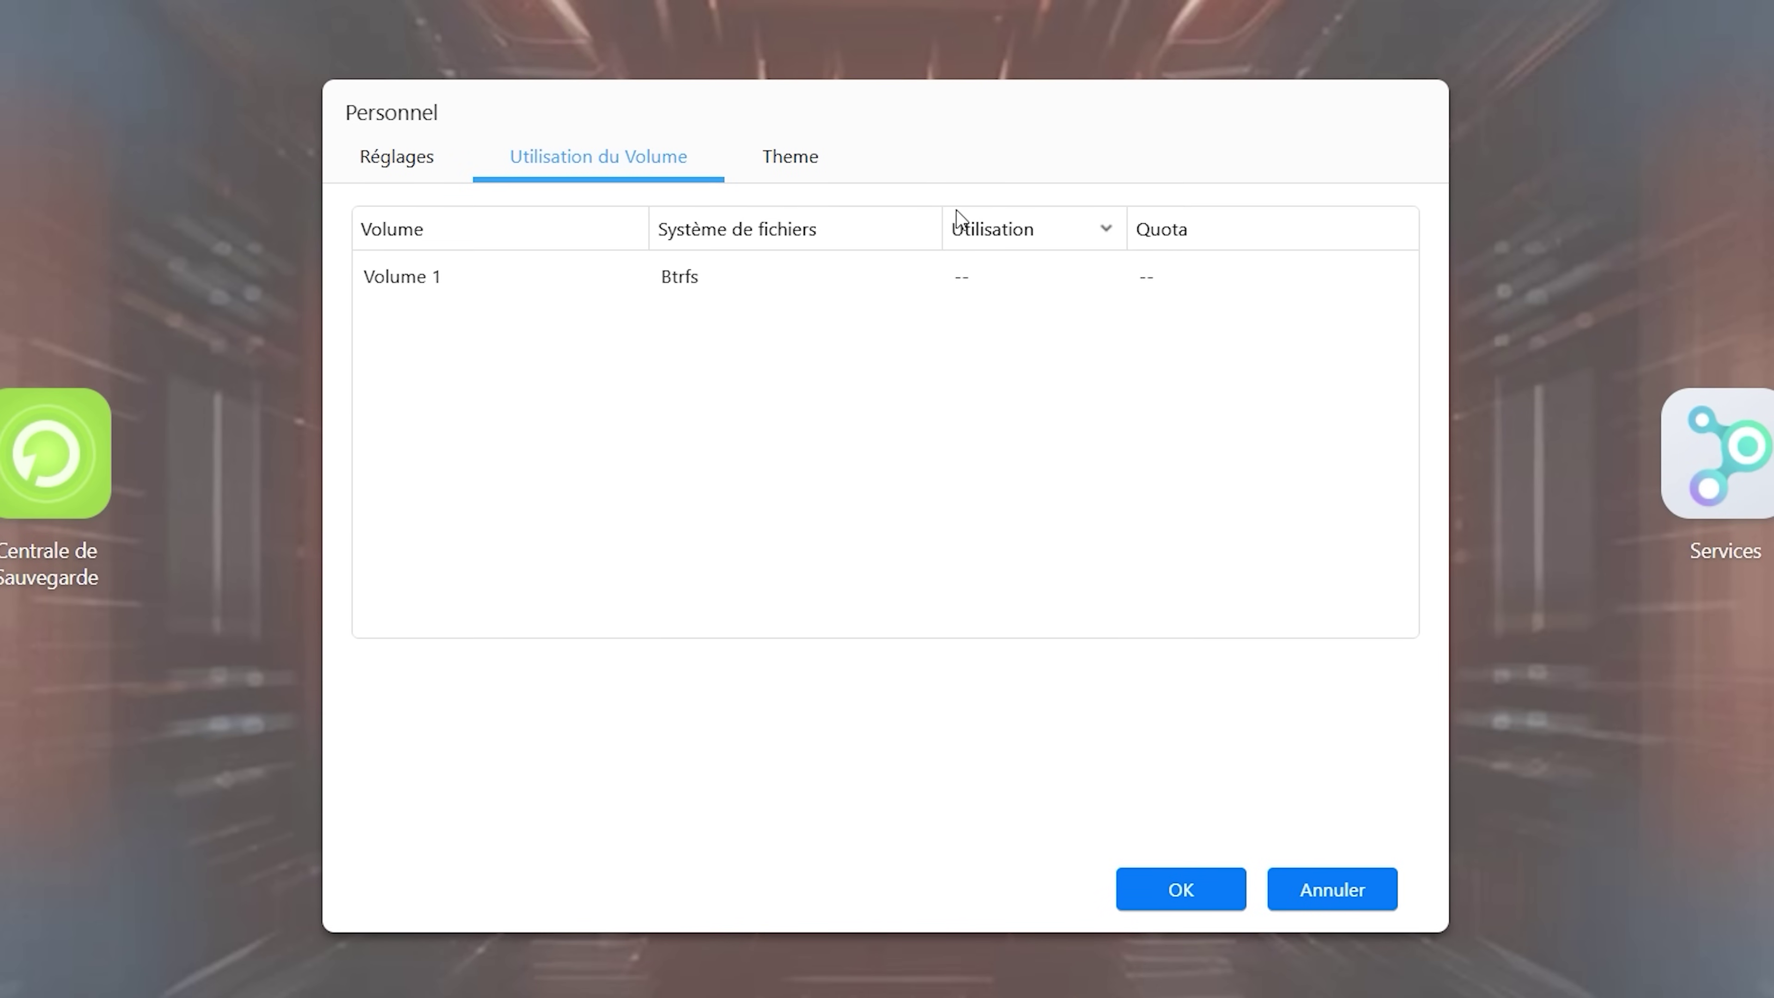
click(491, 281)
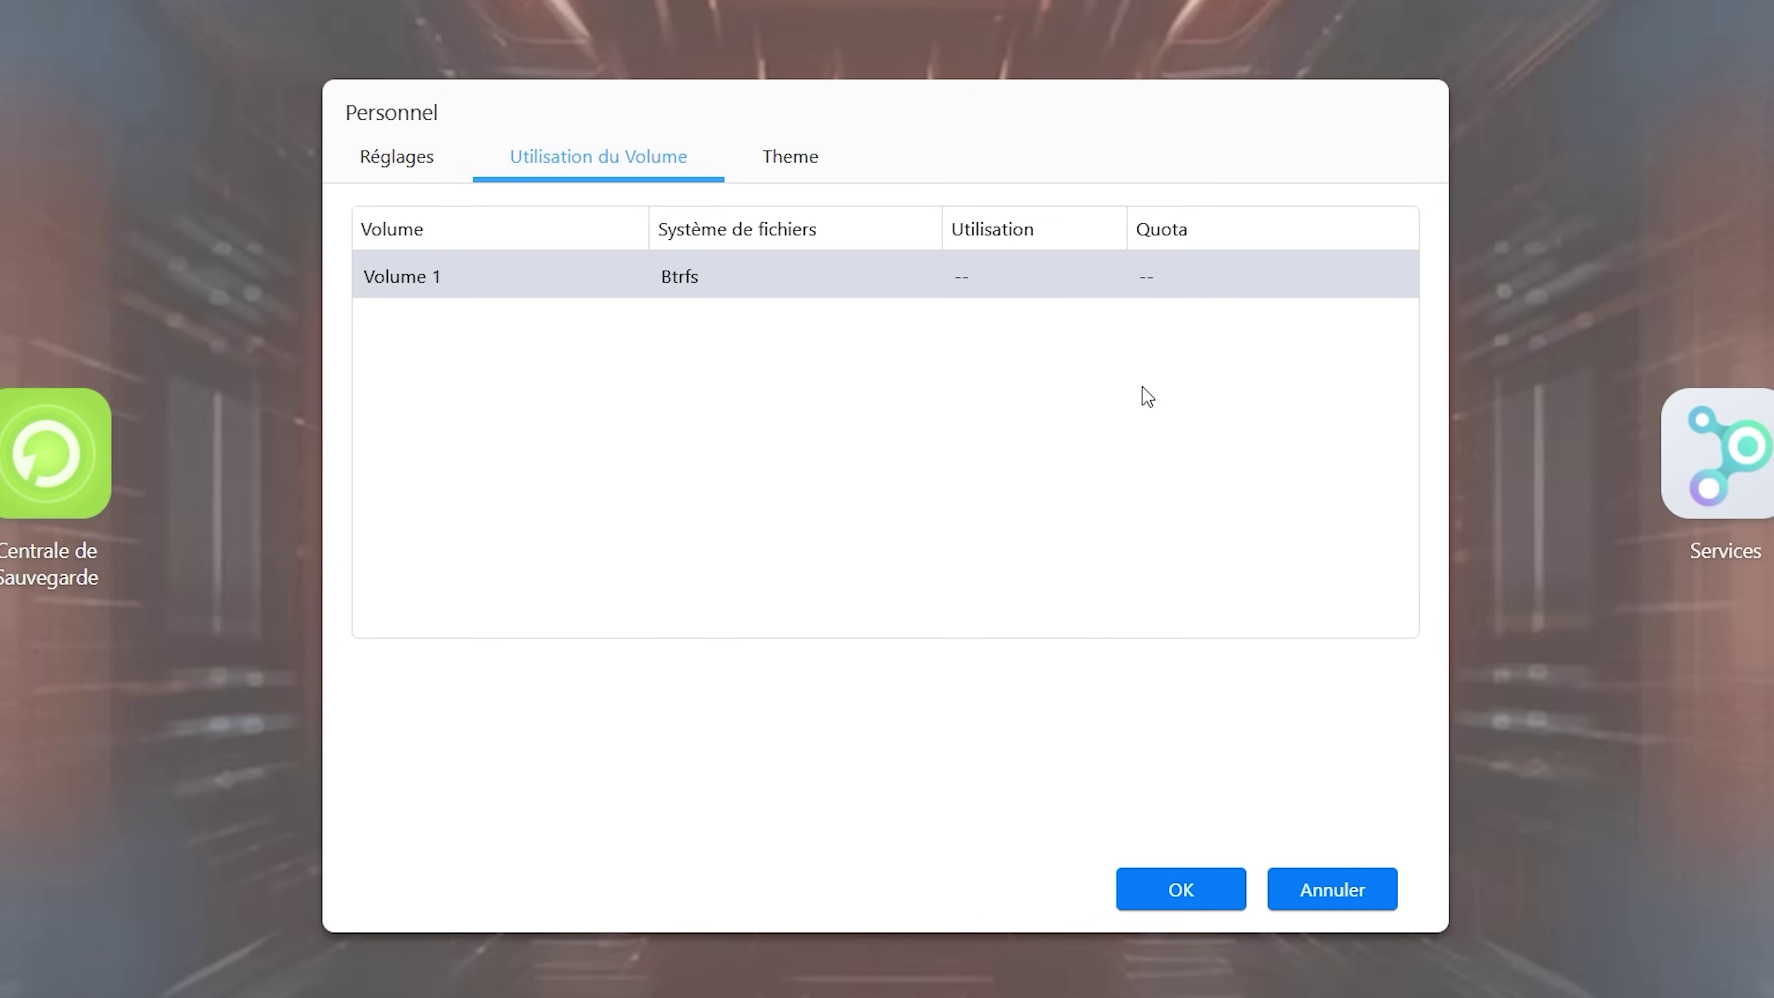
- Examine the personal theme, toolbar location and additional theme options, and open the general management settings
click(803, 162)
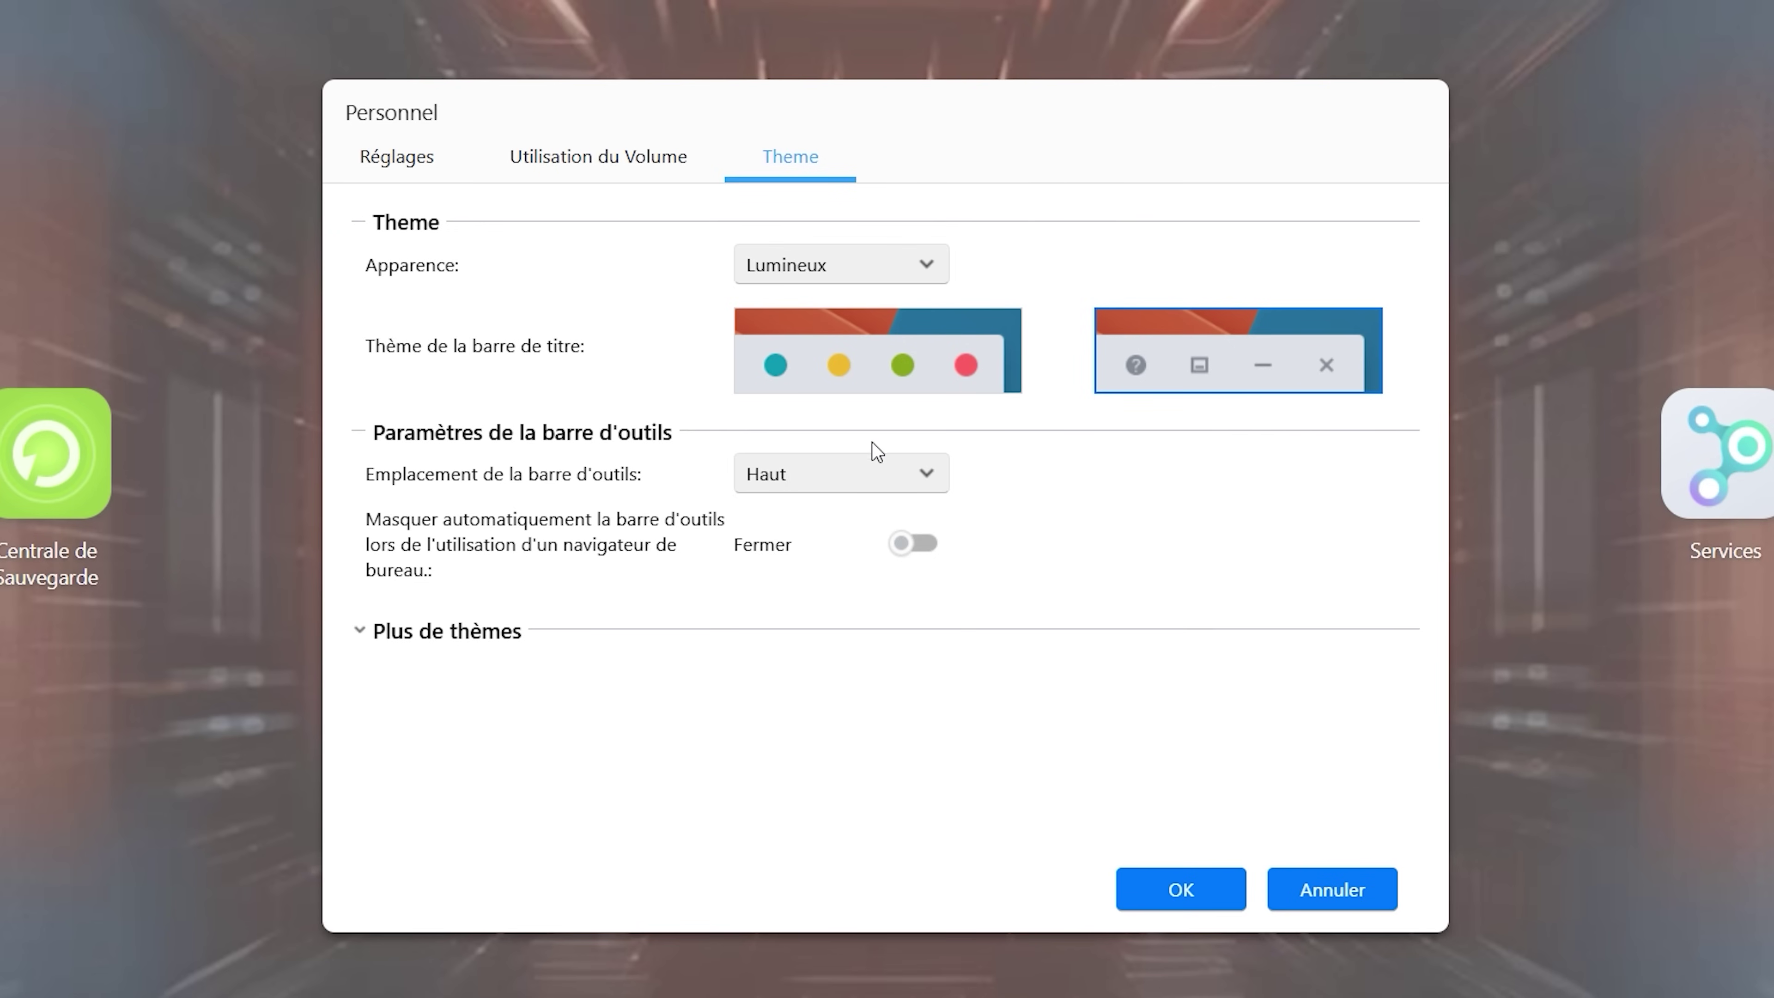
click(883, 476)
click(1135, 475)
click(453, 633)
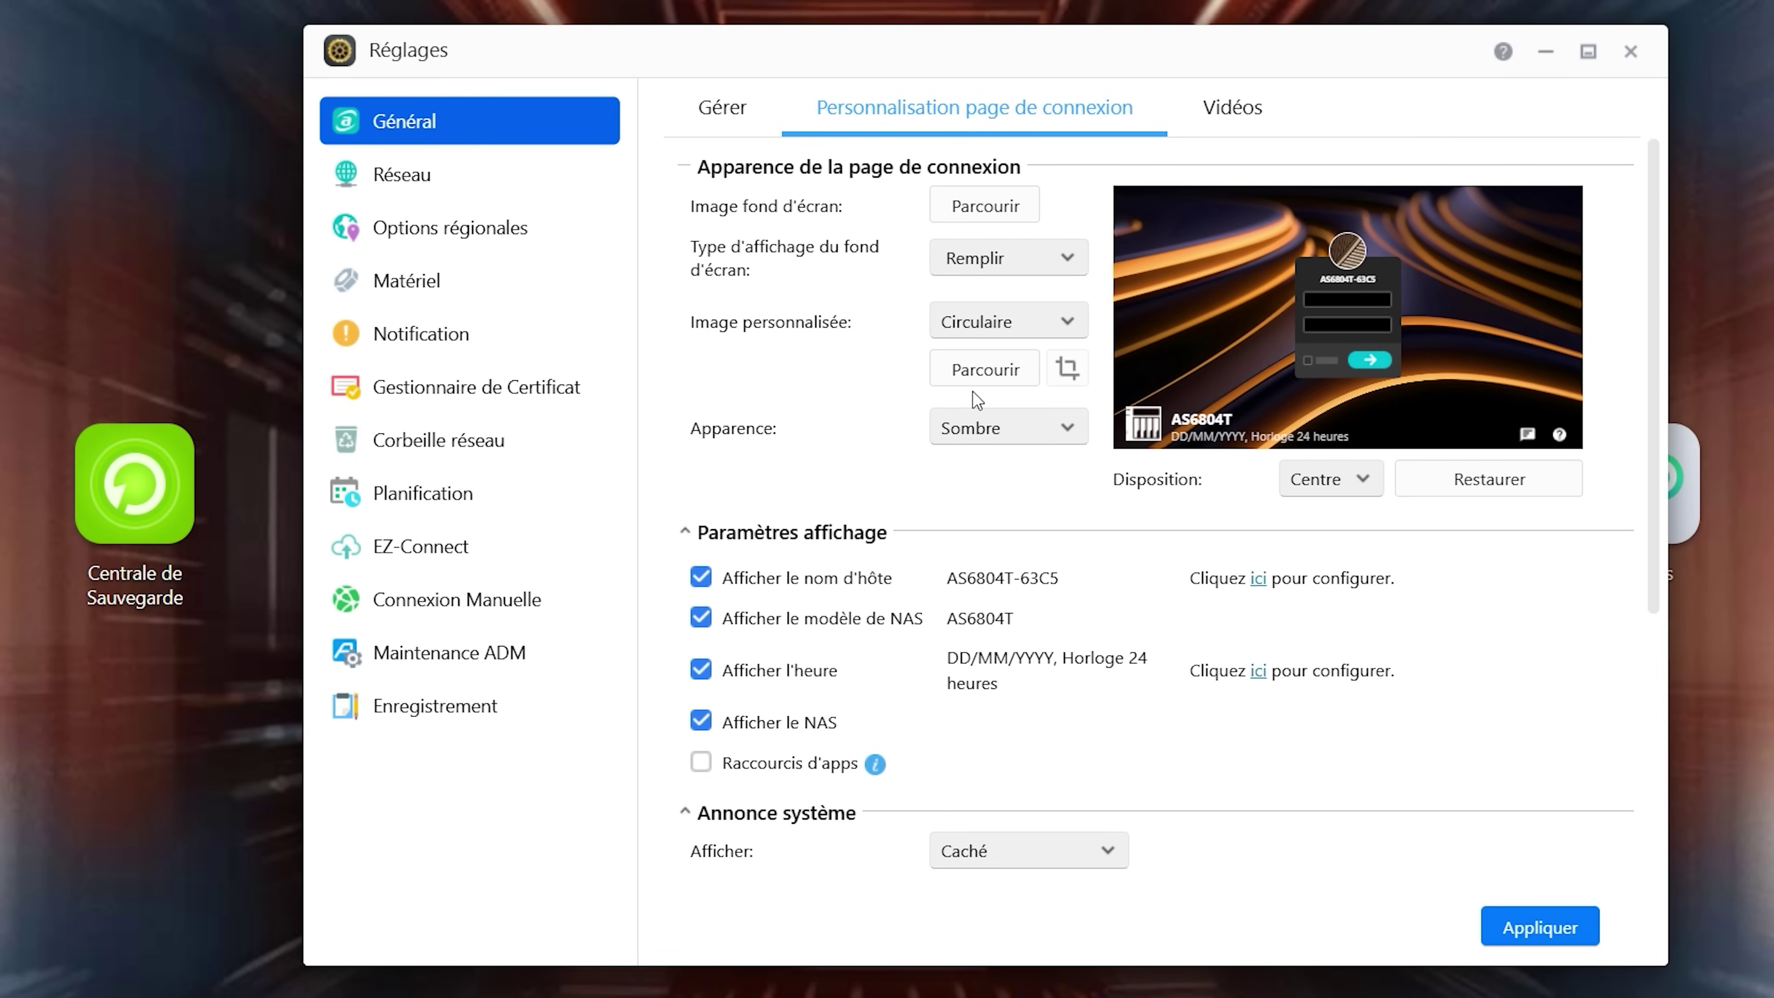
click(735, 122)
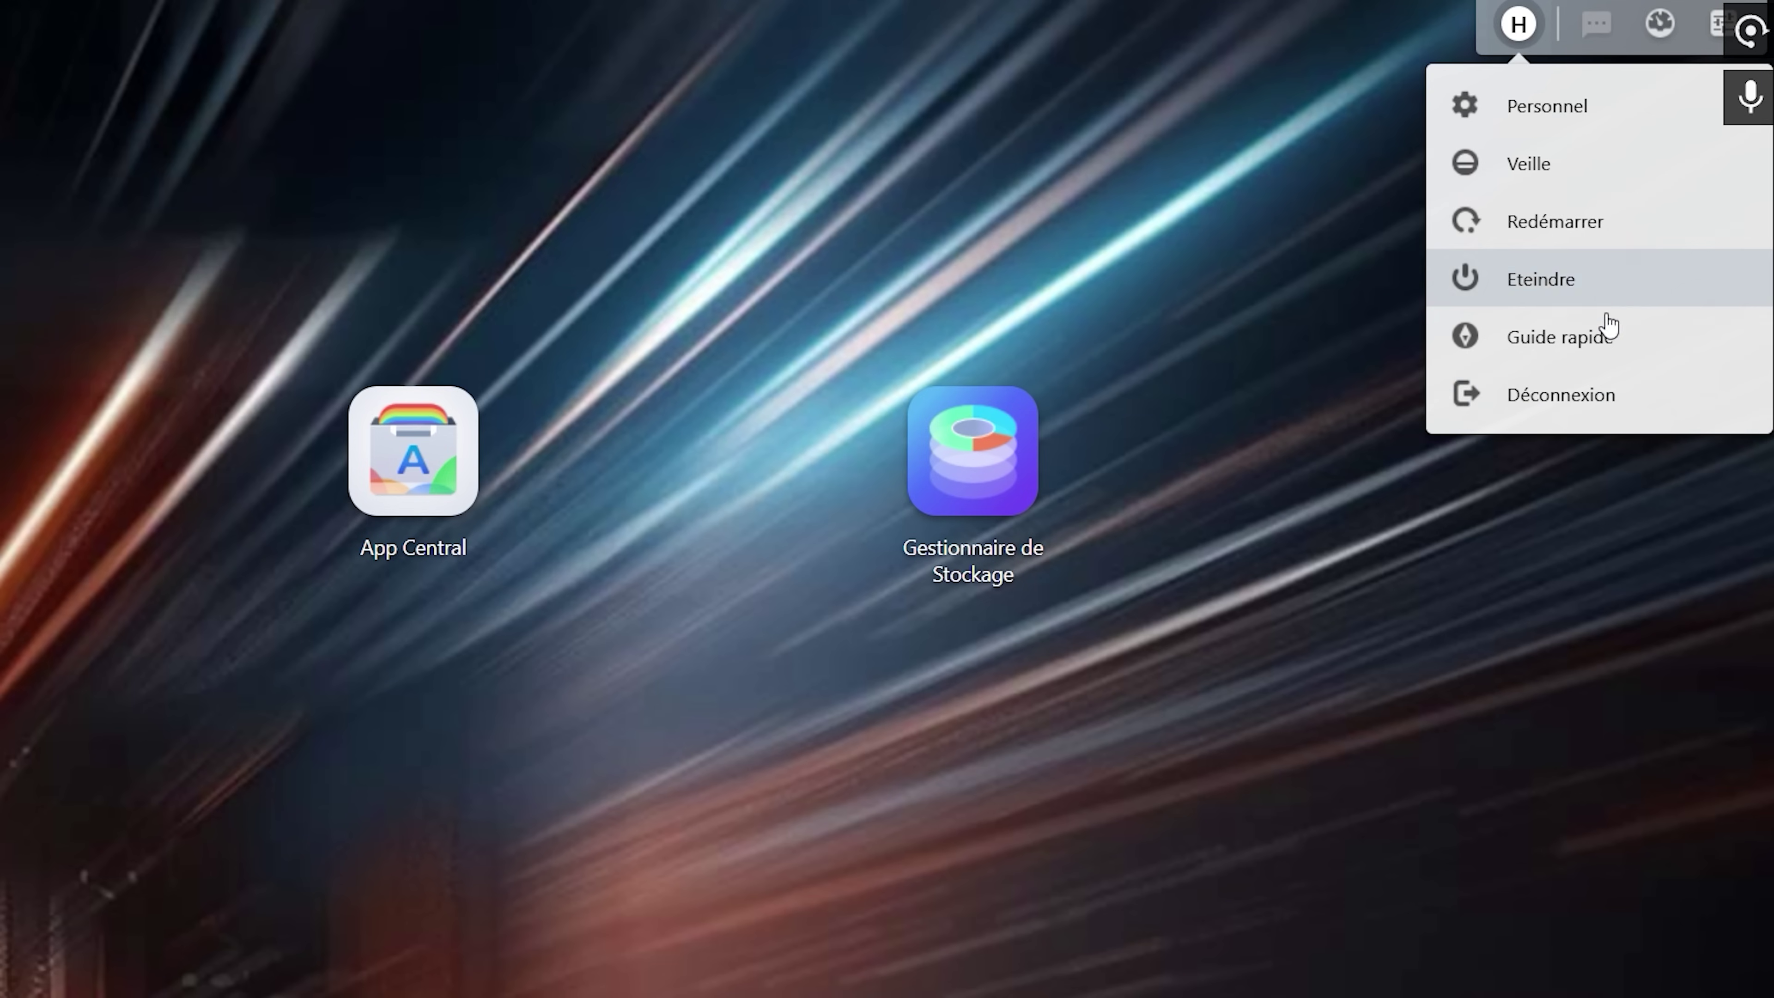
- Open the quick guide and dismiss it with the option to stop asking
click(1572, 346)
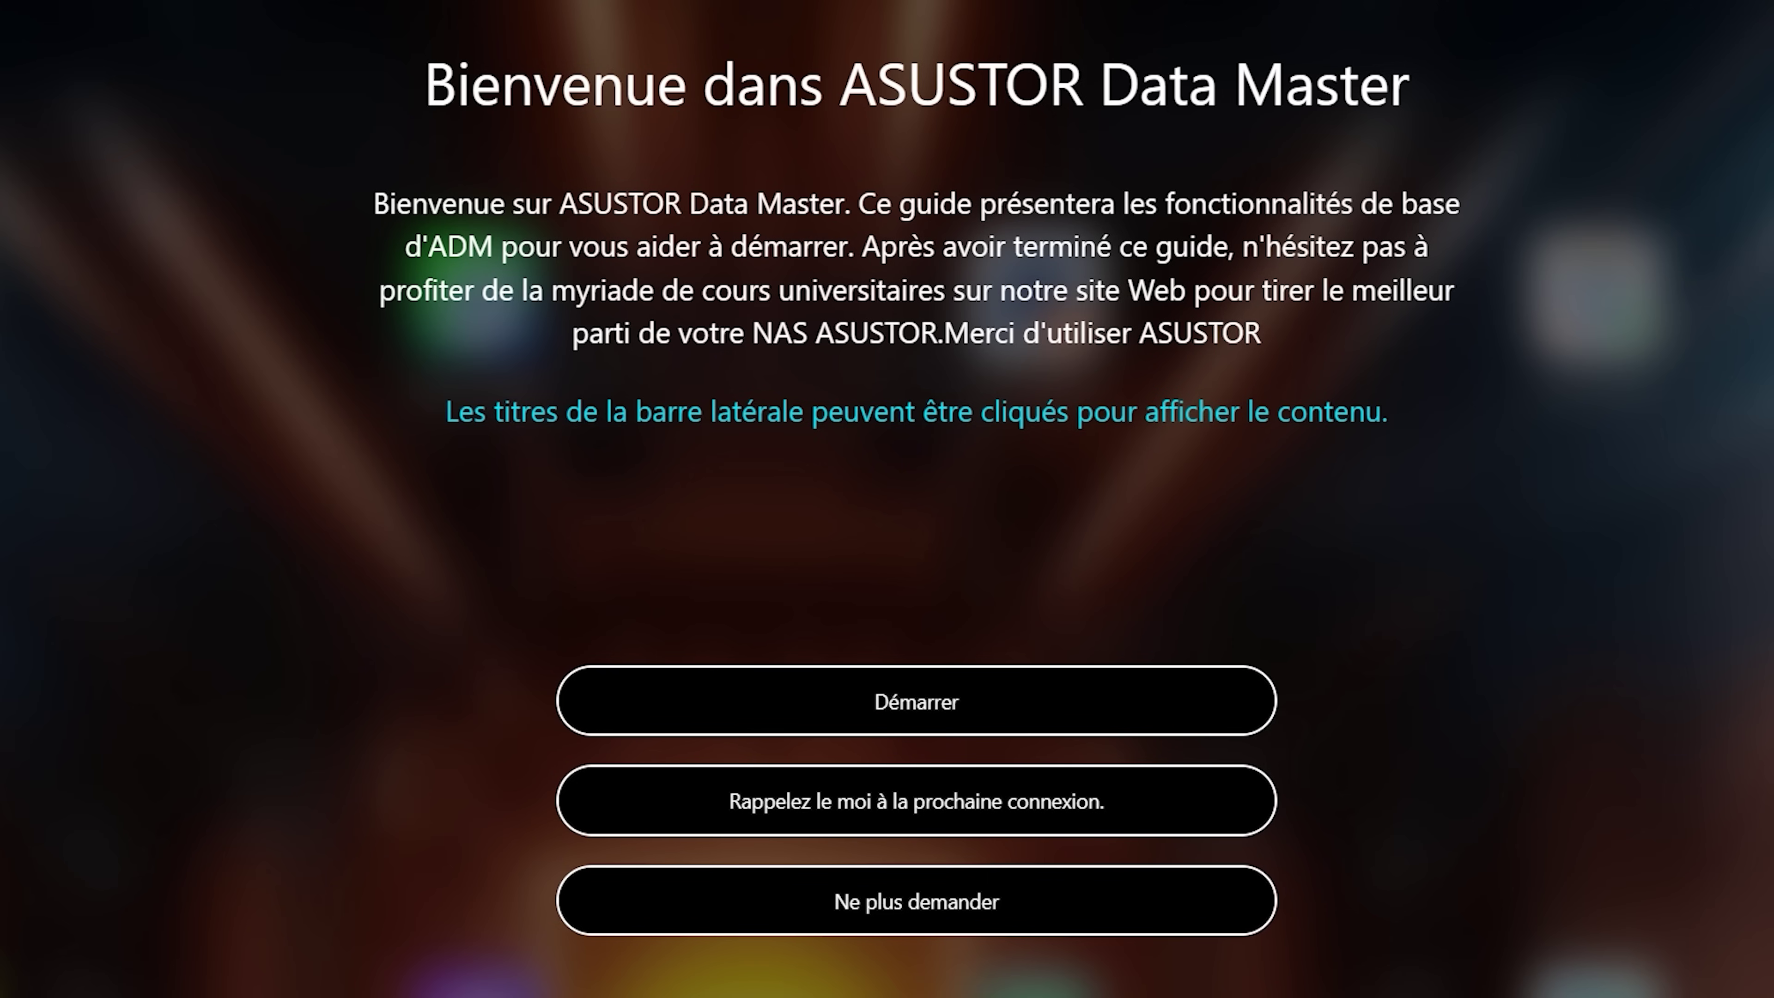
click(1086, 874)
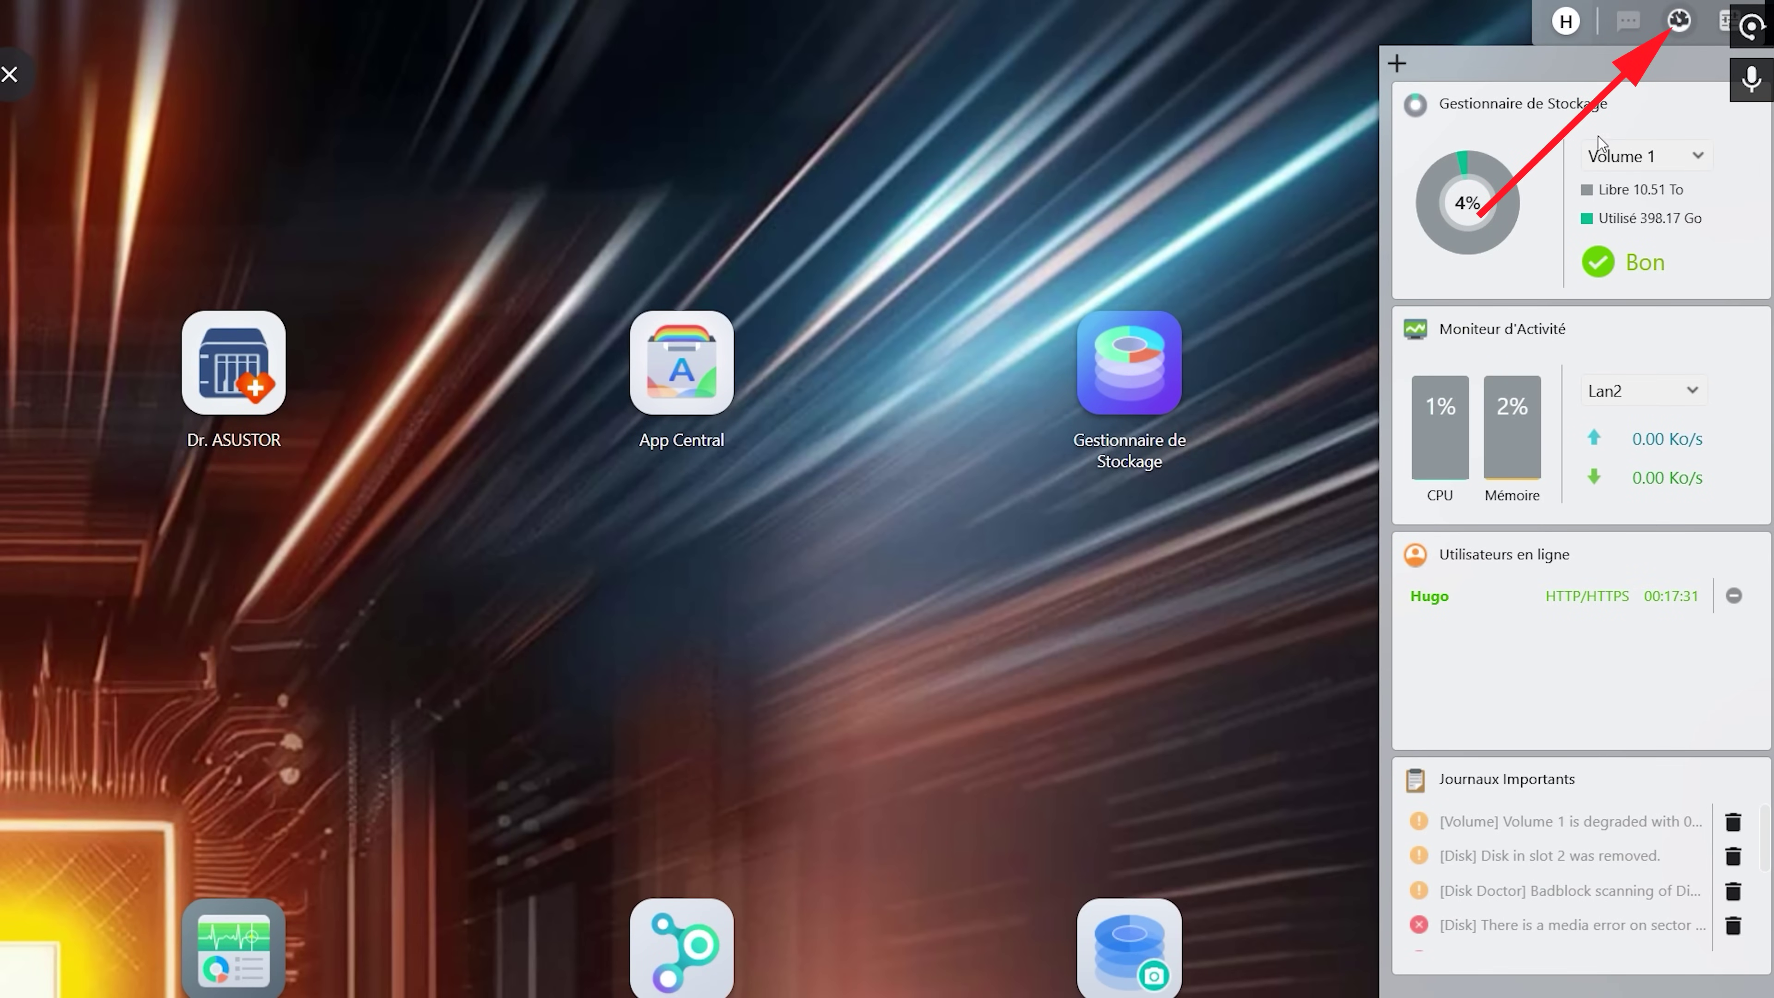
- Review the dashboard's widget list and the Volume 1 storage widget, and open its Storage Manager window and close it again
click(1397, 63)
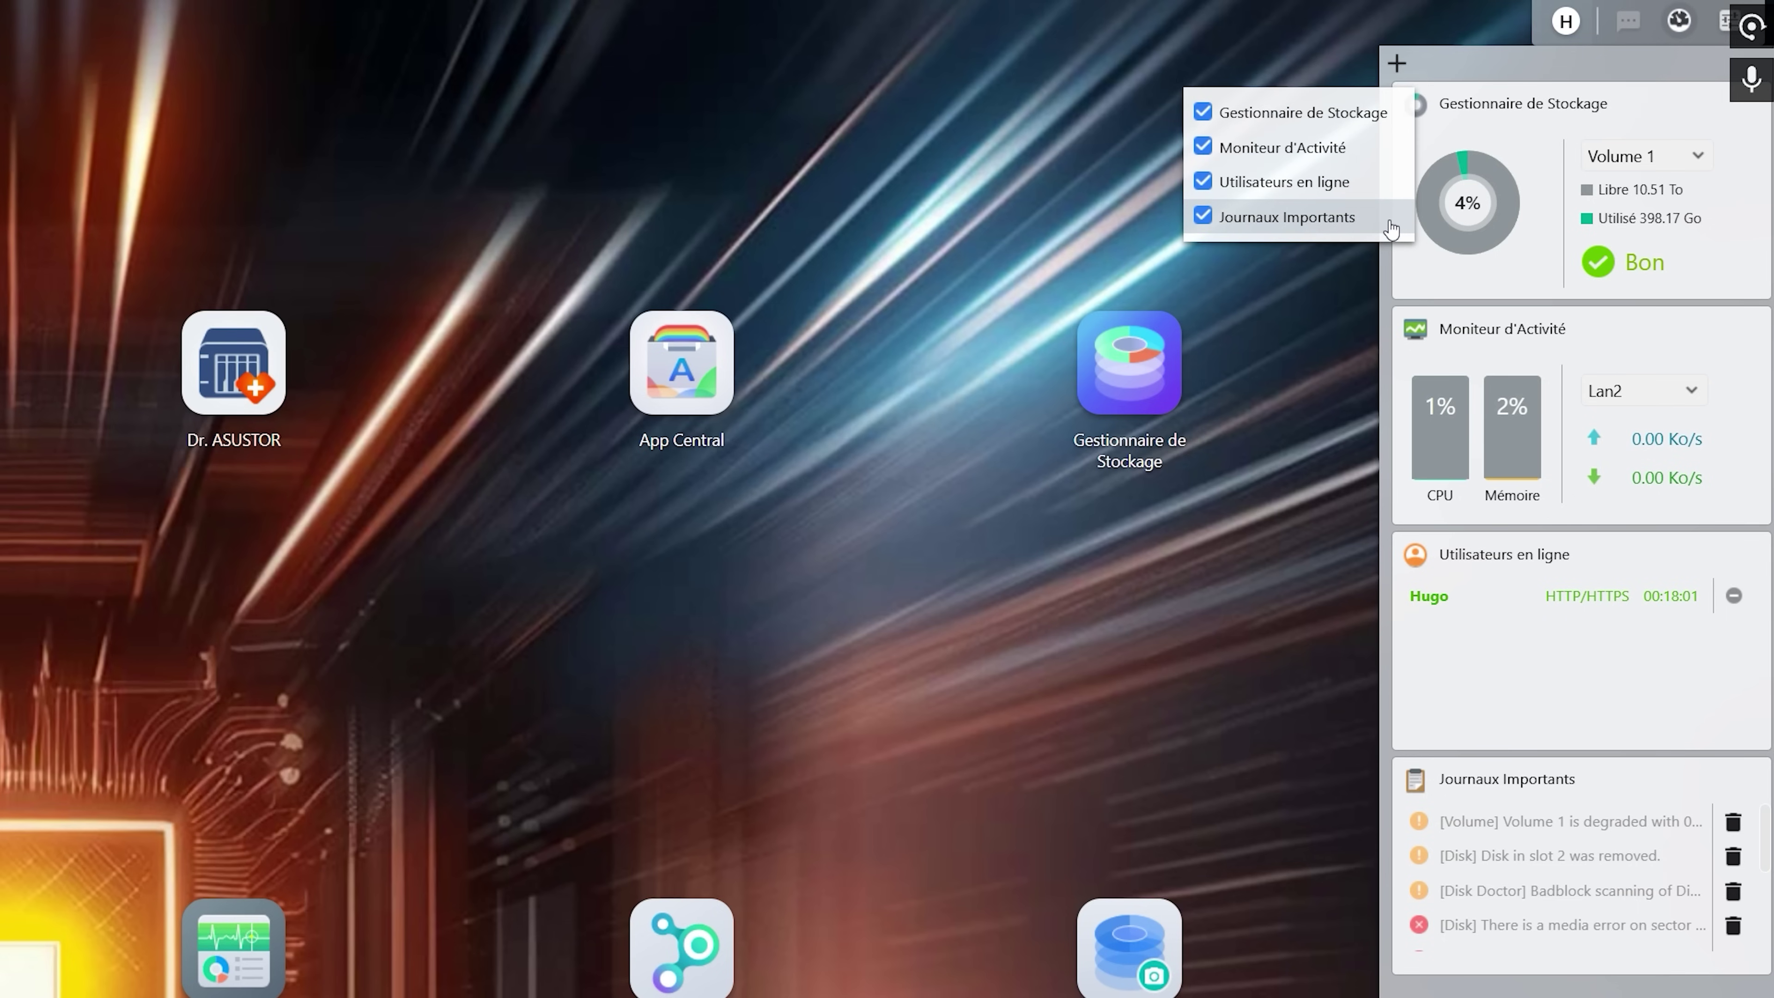
click(1488, 688)
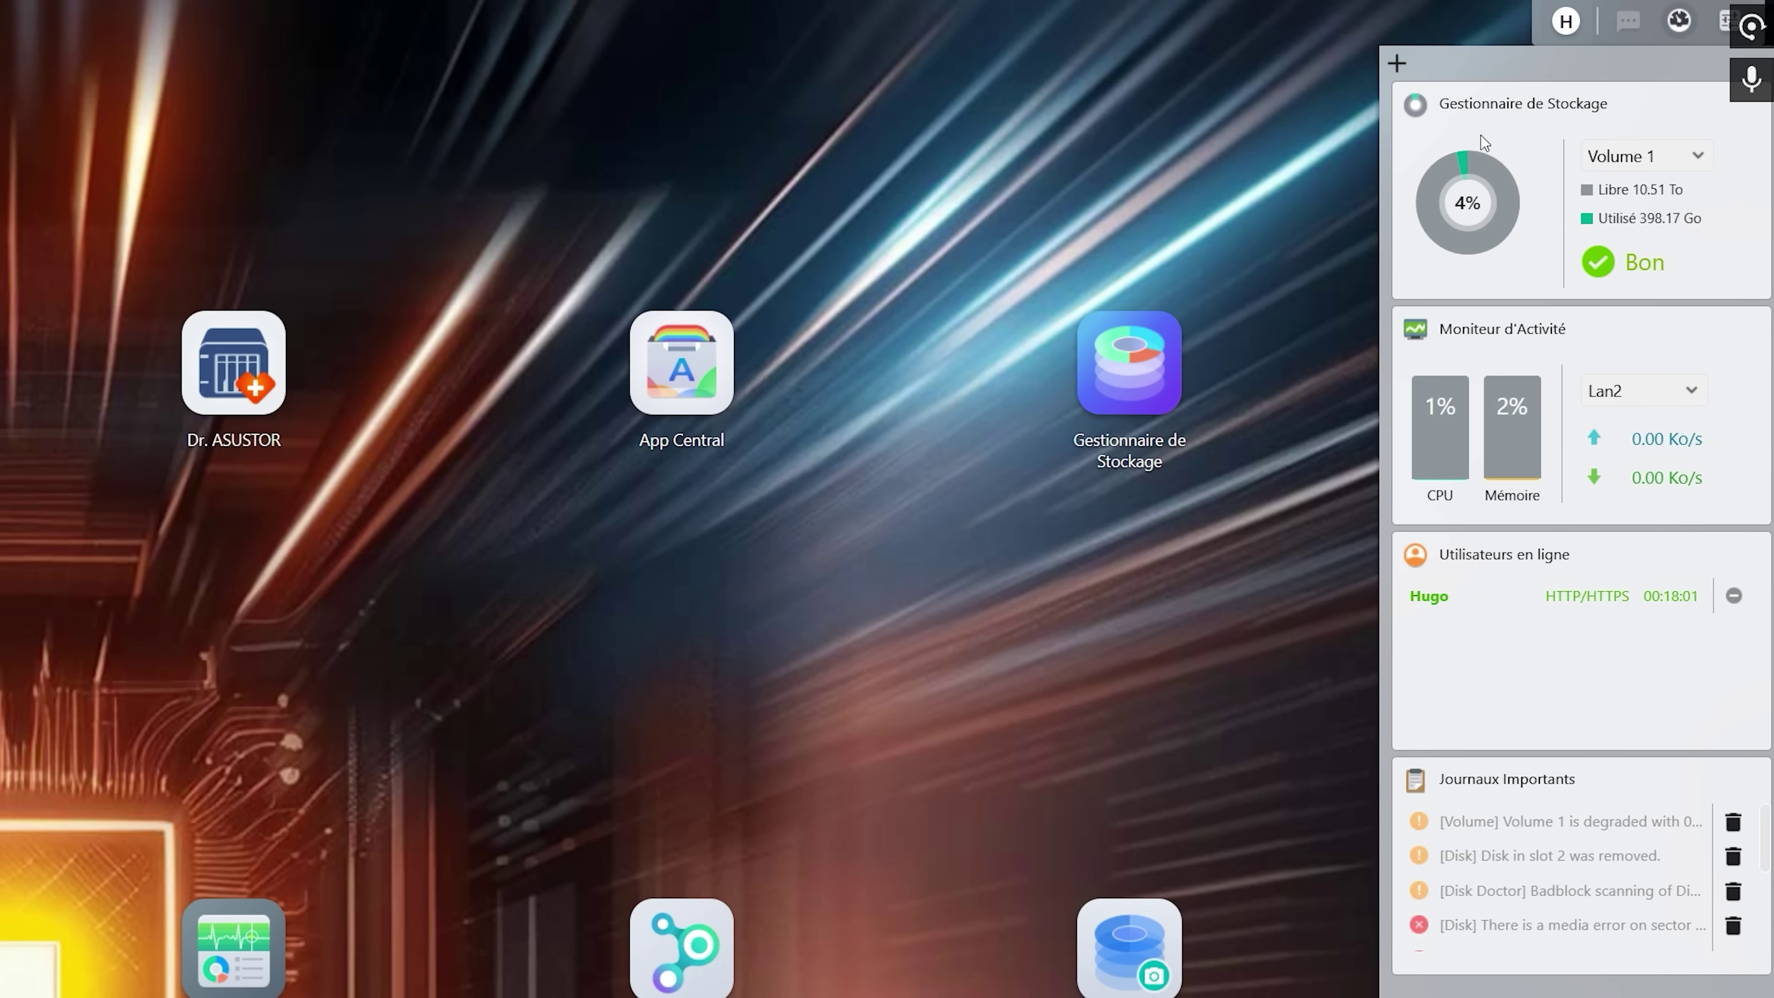
click(1673, 157)
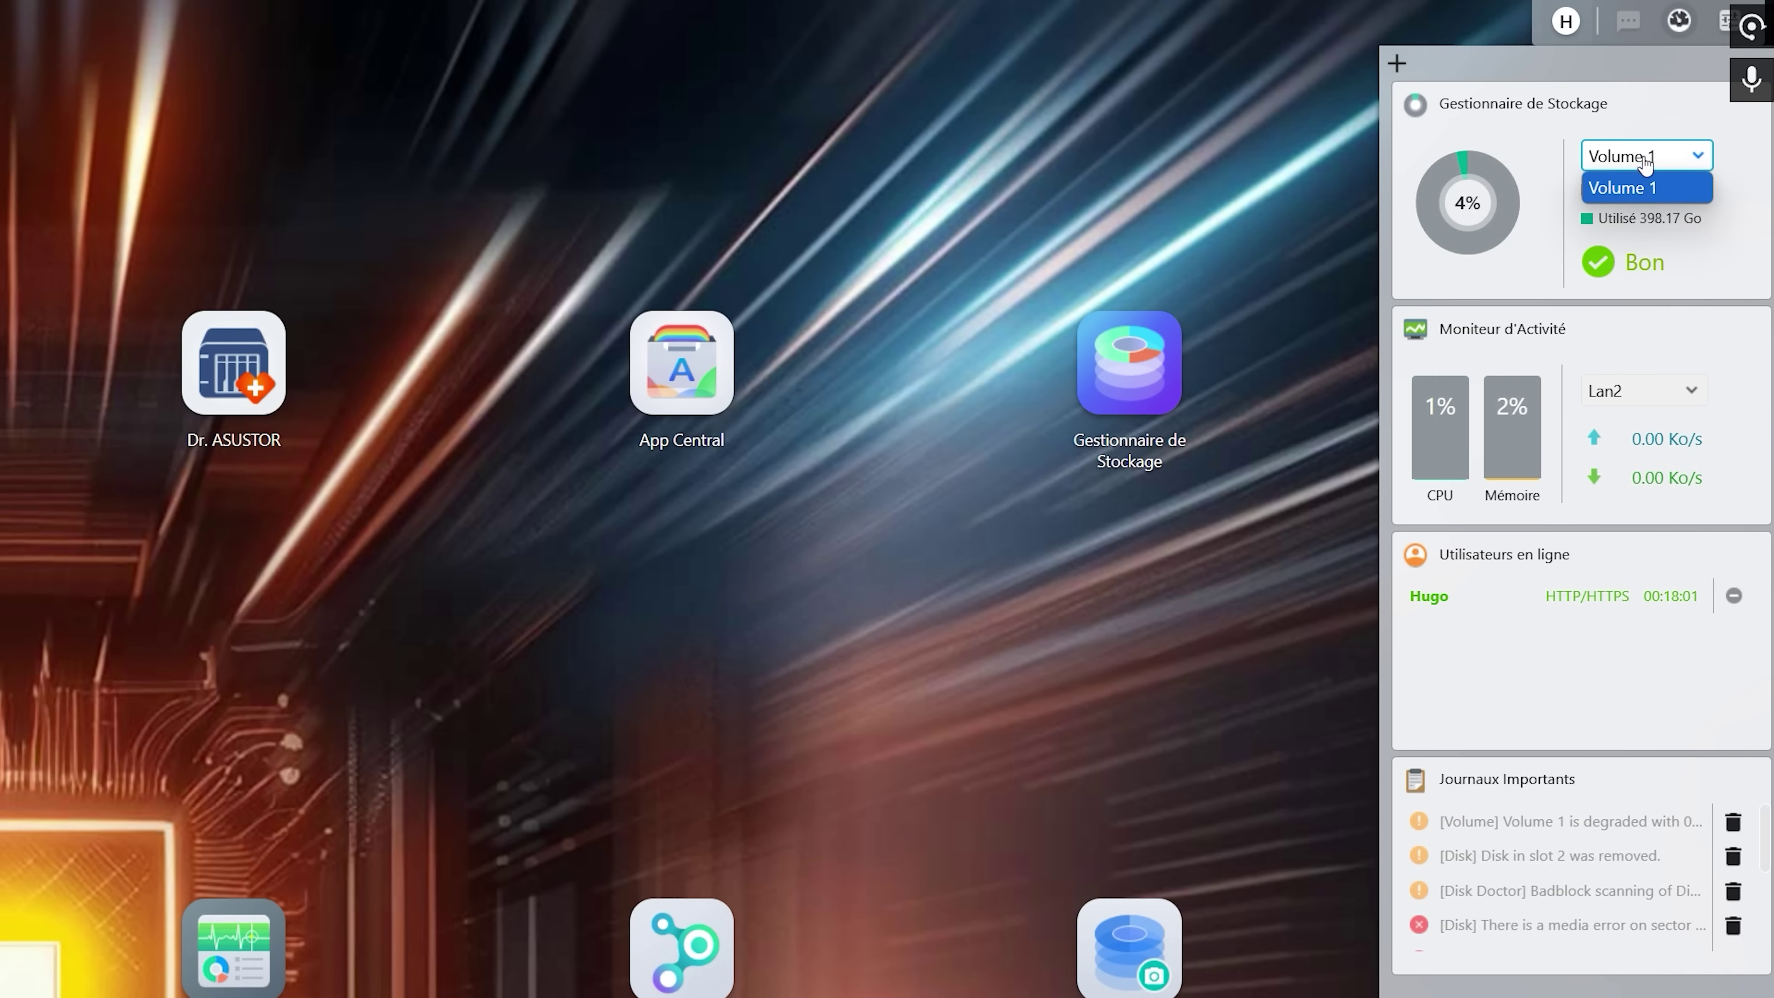
click(1645, 183)
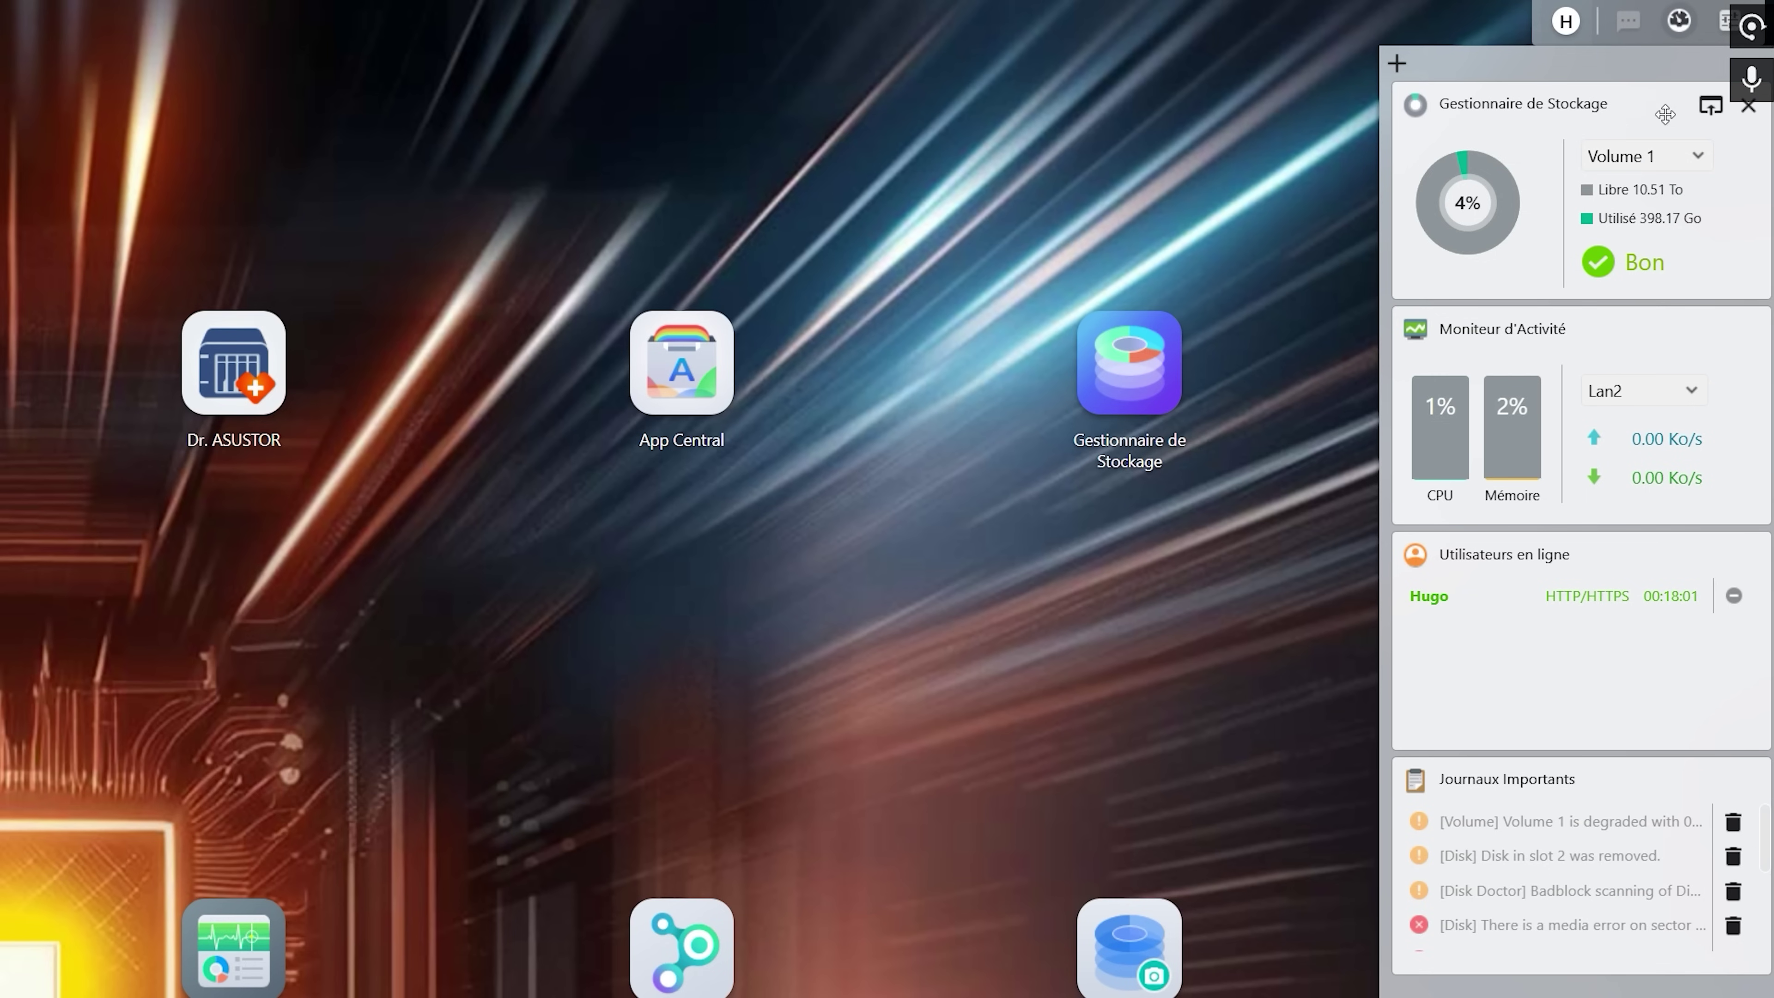
click(1710, 106)
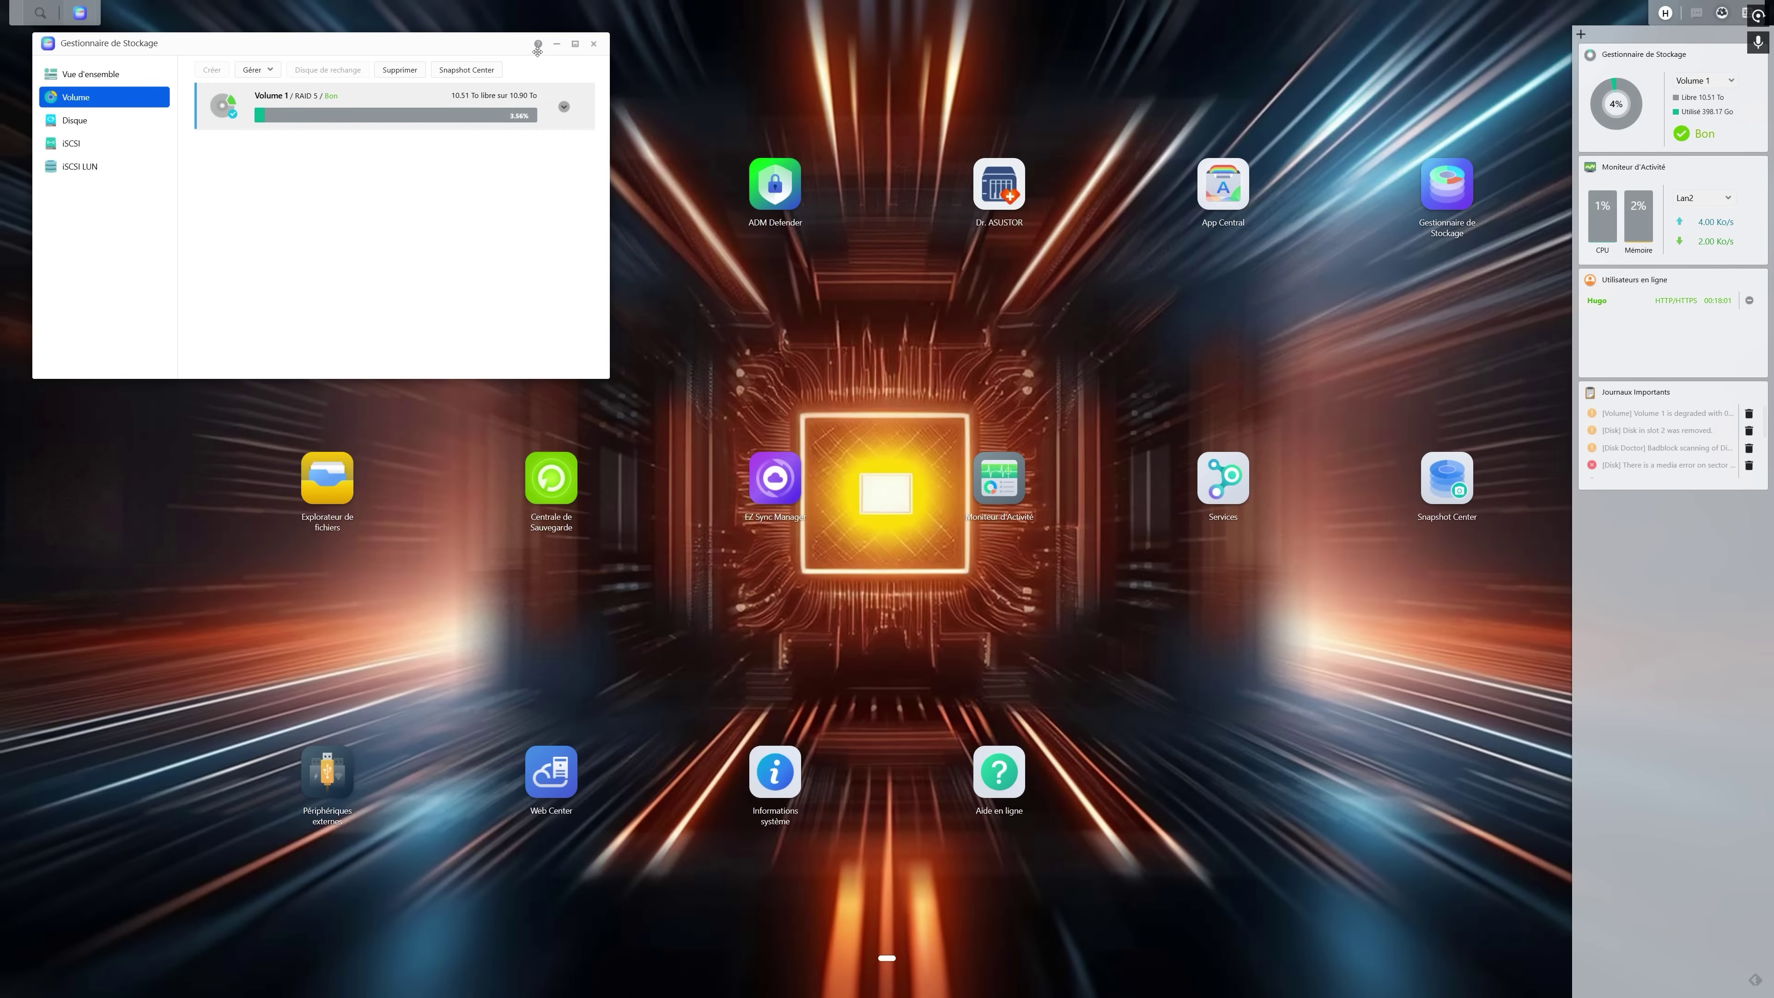
click(593, 44)
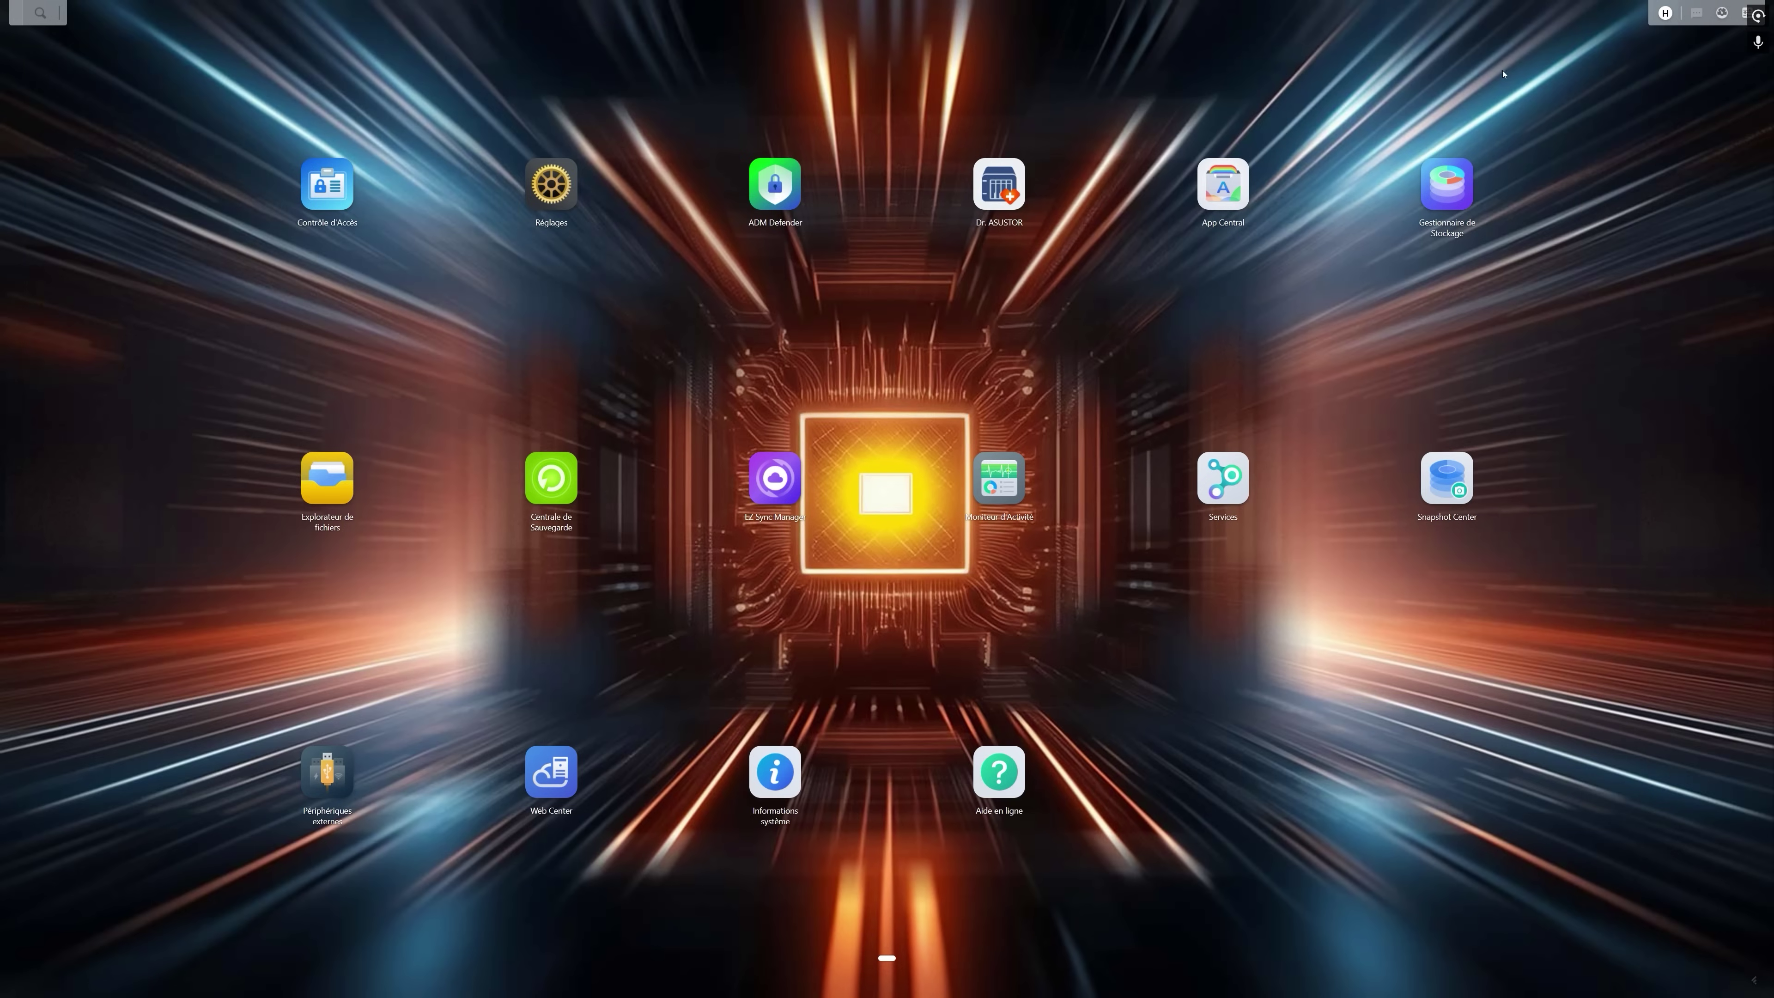
- Reopen the dashboard to check the Lan2 choice in the activity widget, and open the full Activity Monitor from it
click(1722, 13)
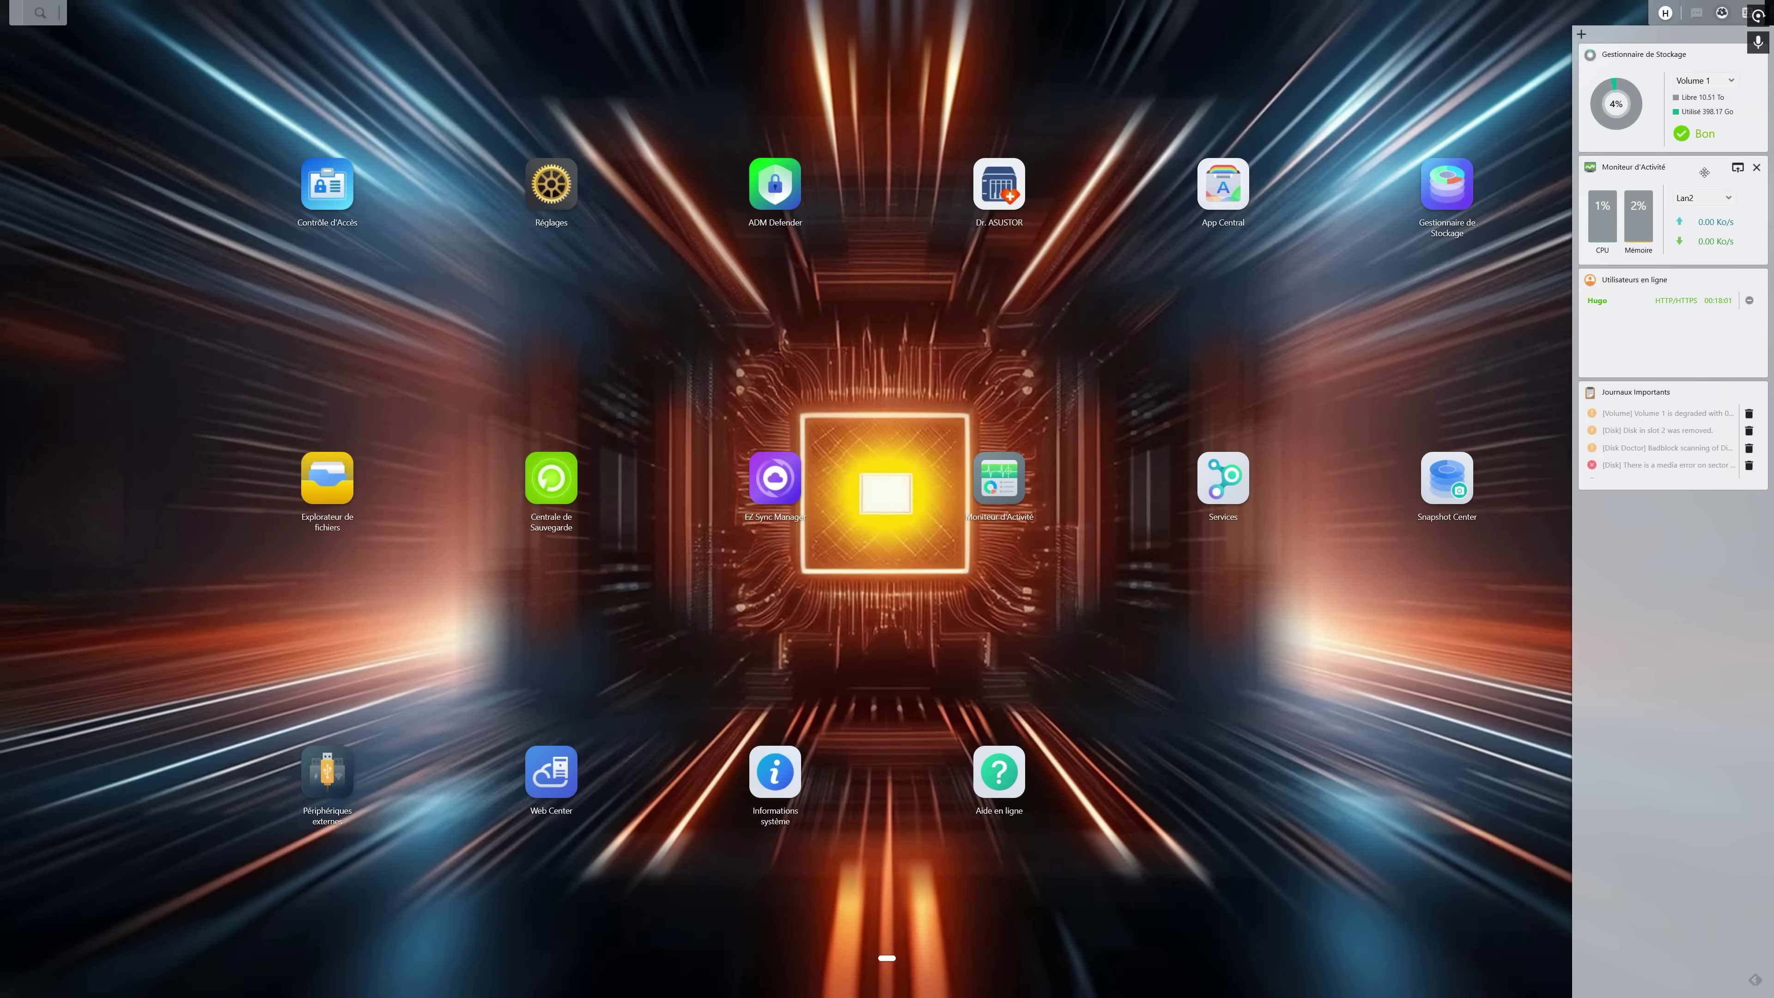
click(1716, 199)
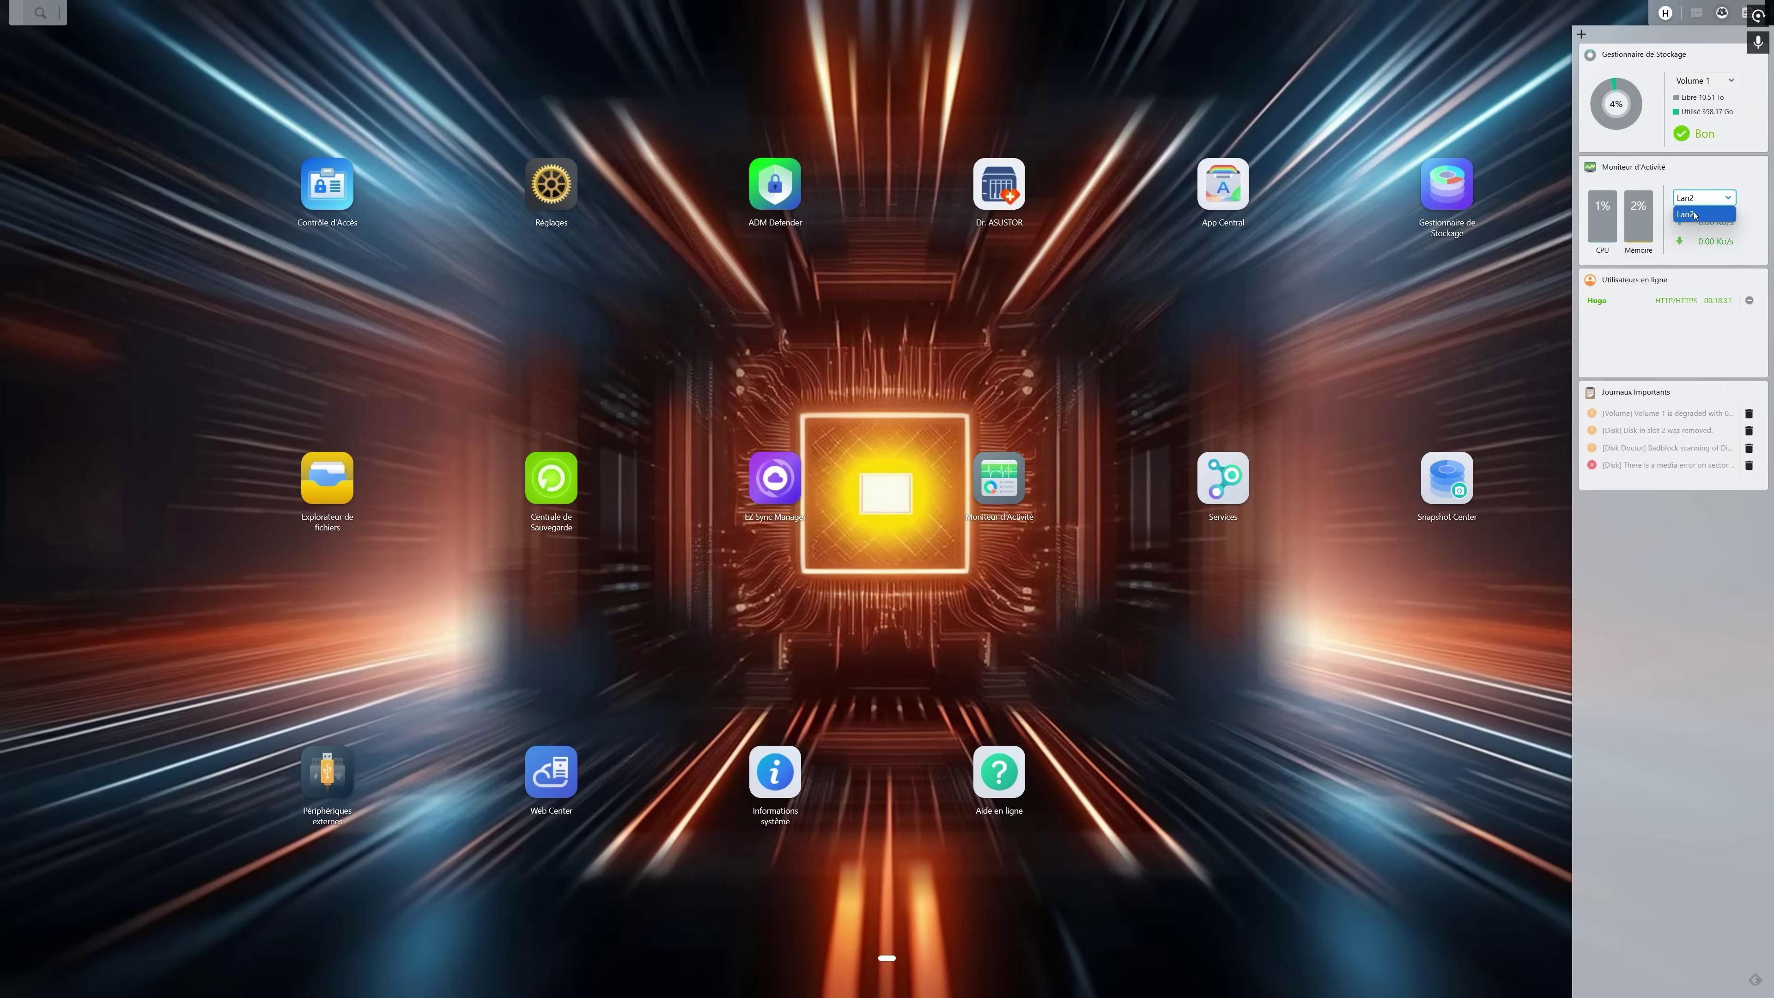
click(1717, 202)
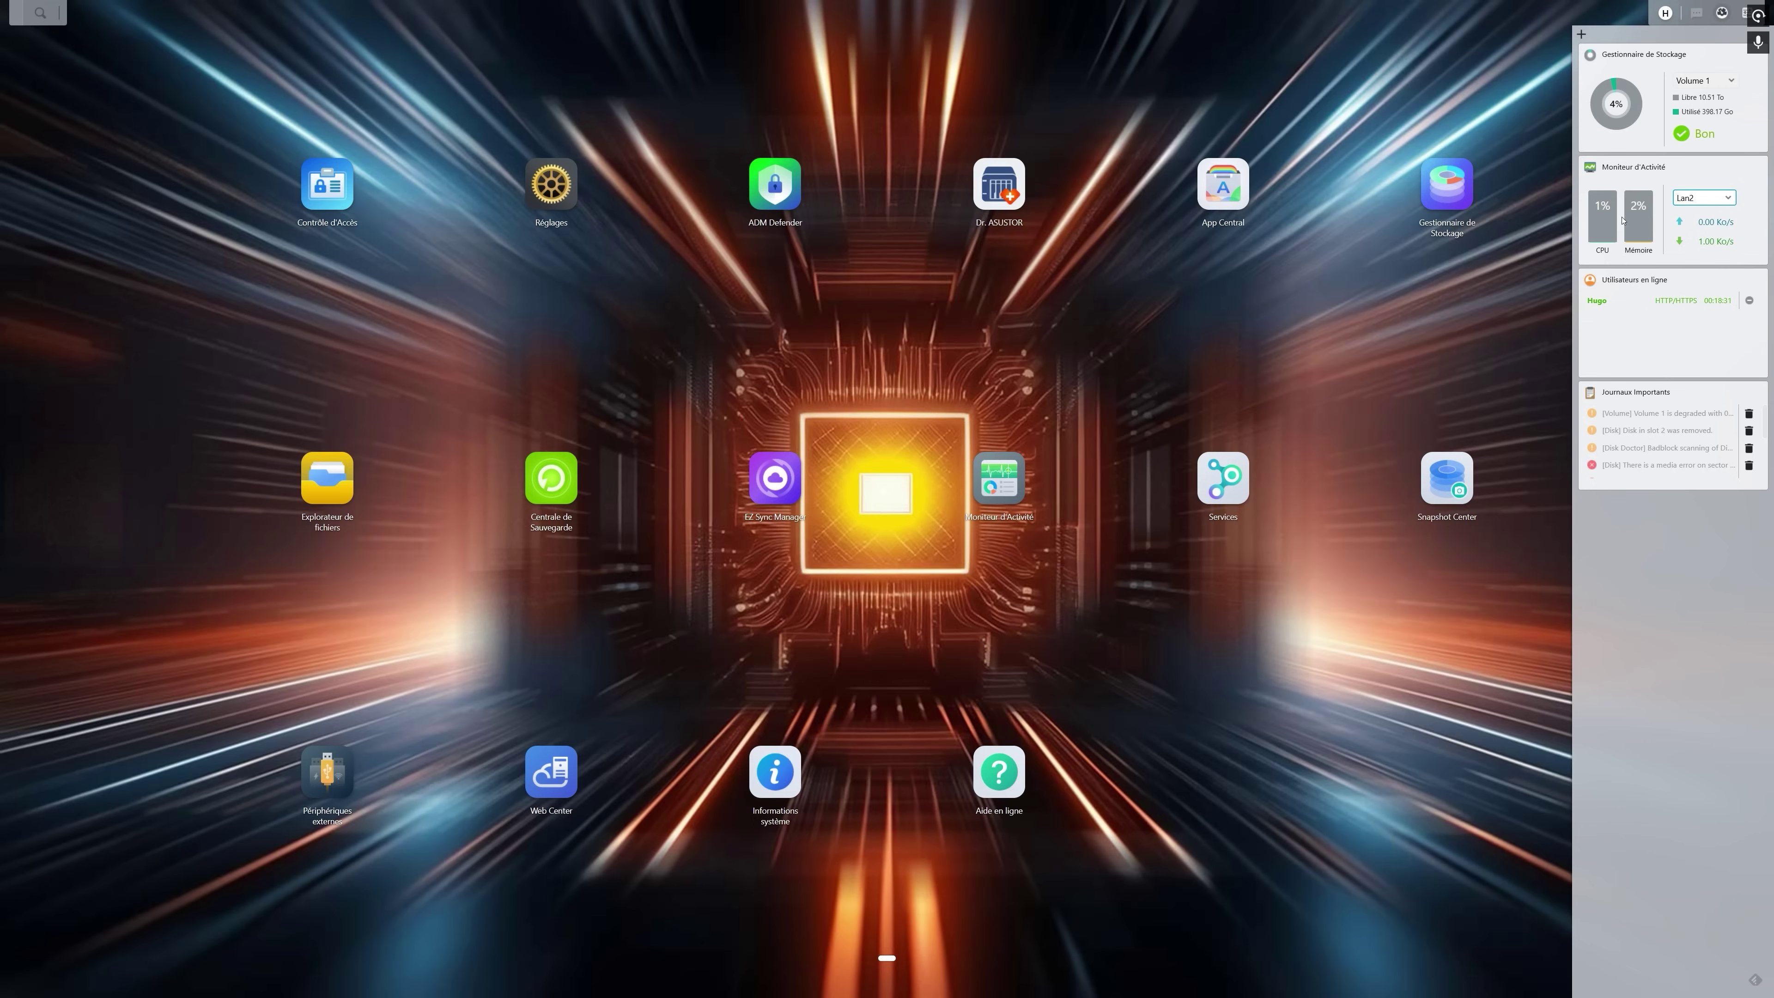
click(1737, 172)
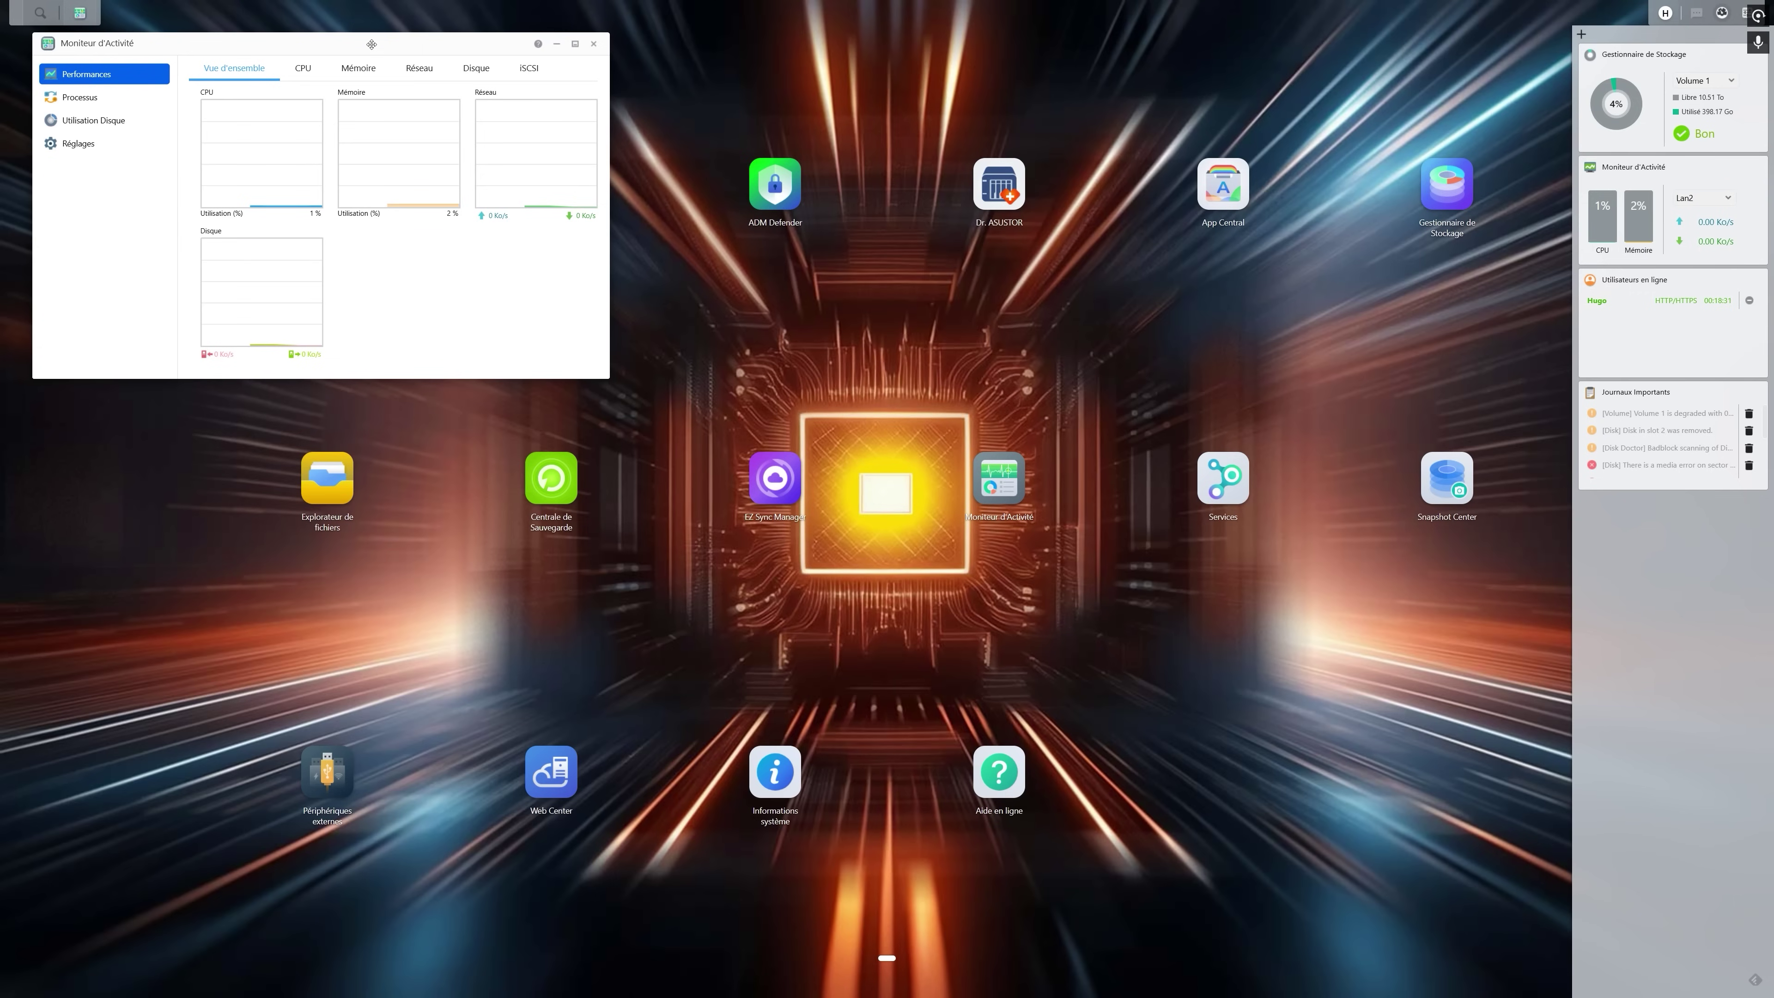
- Move the Activity Monitor window towards the middle of the desktop and examine its CPU, memory and process information
drag(371, 44, 878, 118)
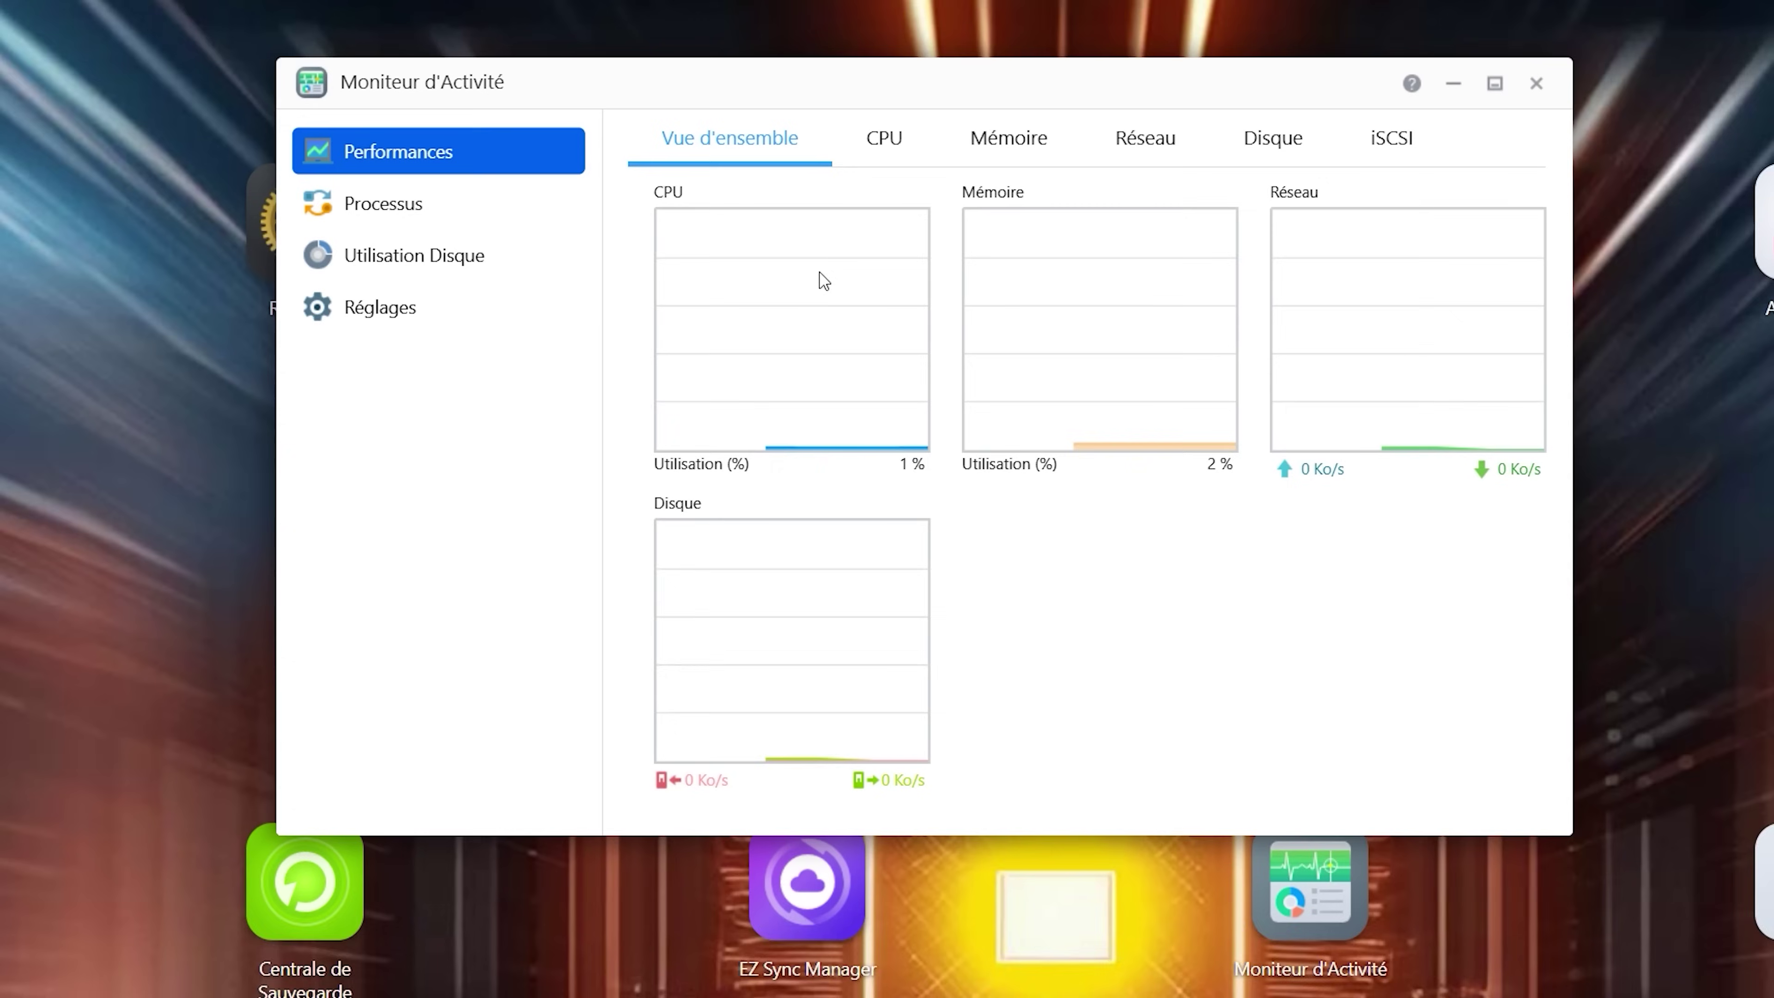
click(884, 139)
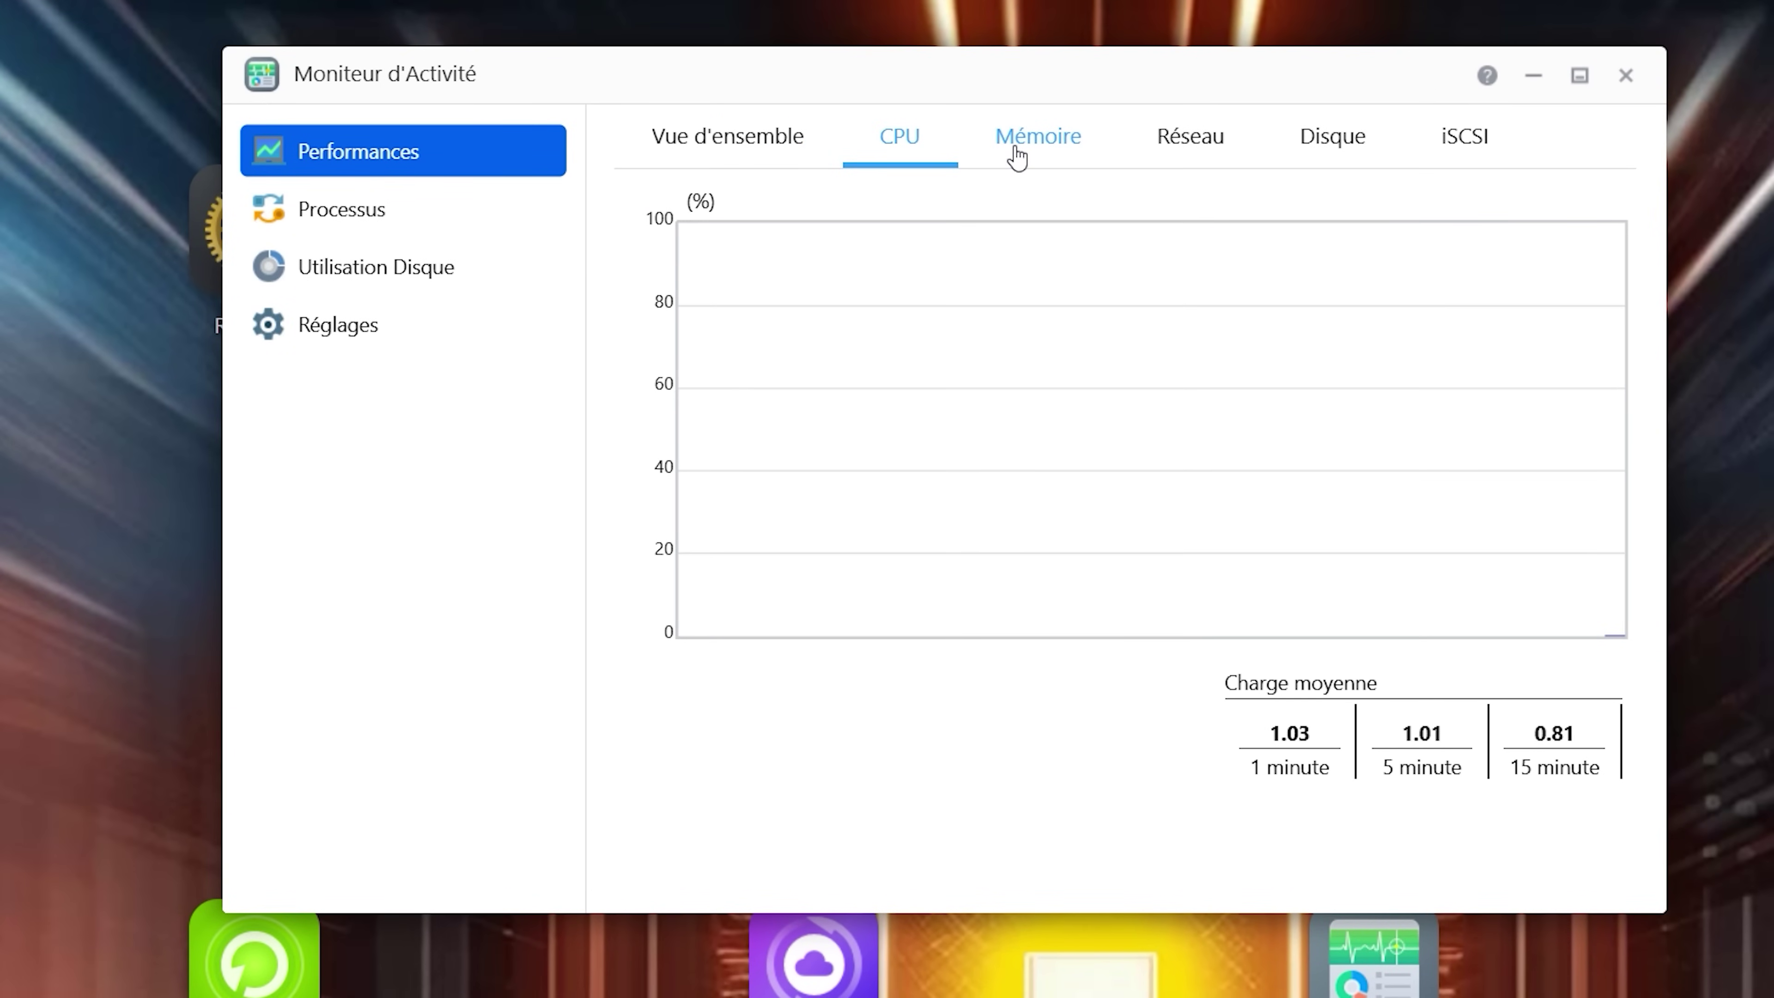
click(1016, 155)
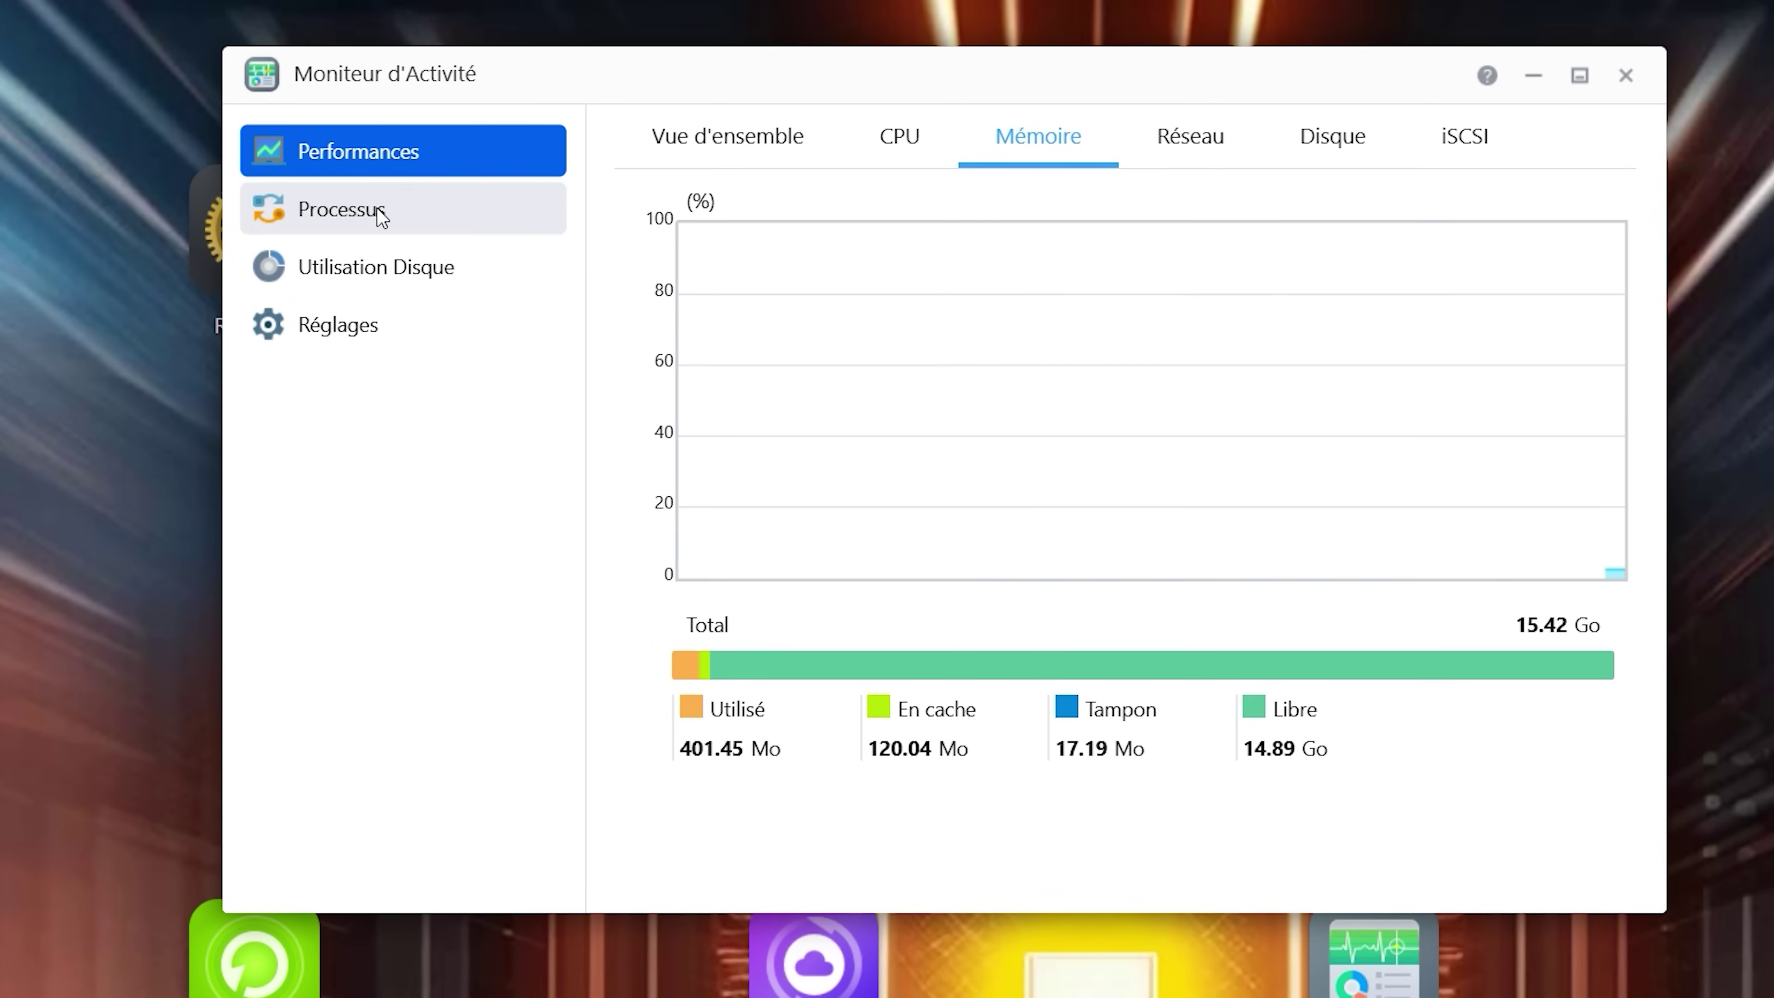
click(413, 211)
scroll(882, 553, down, 5)
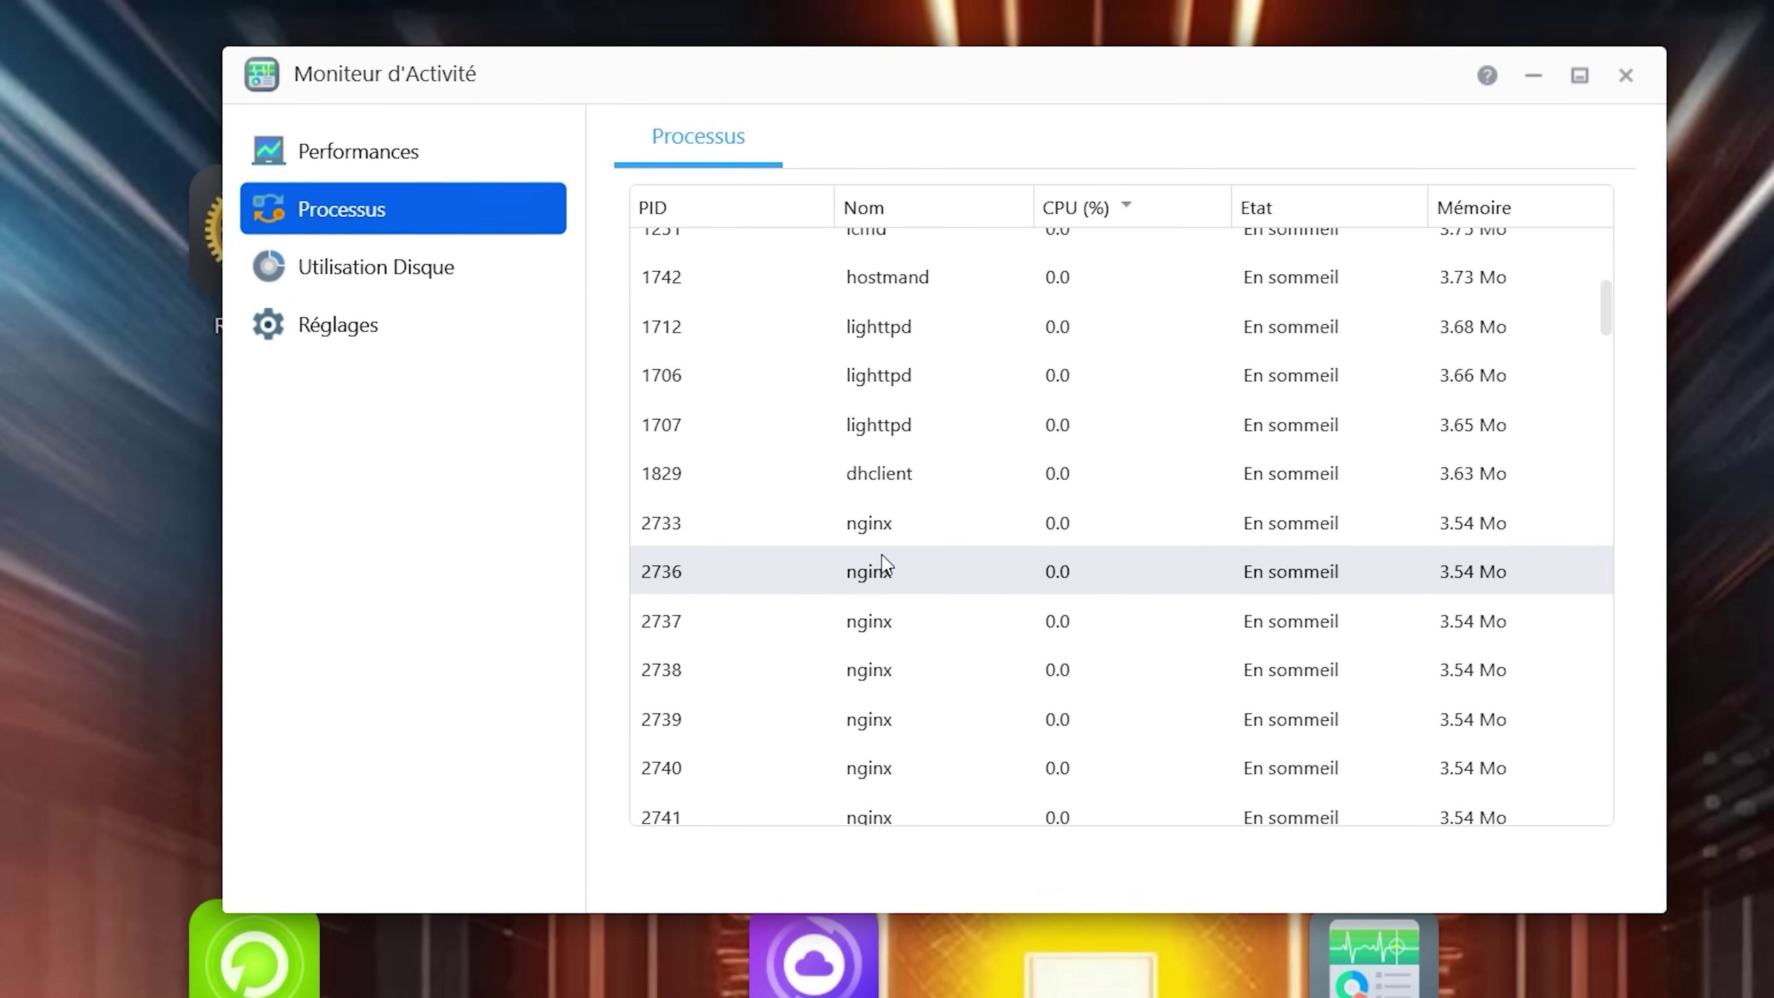
scroll(881, 552, up, 5)
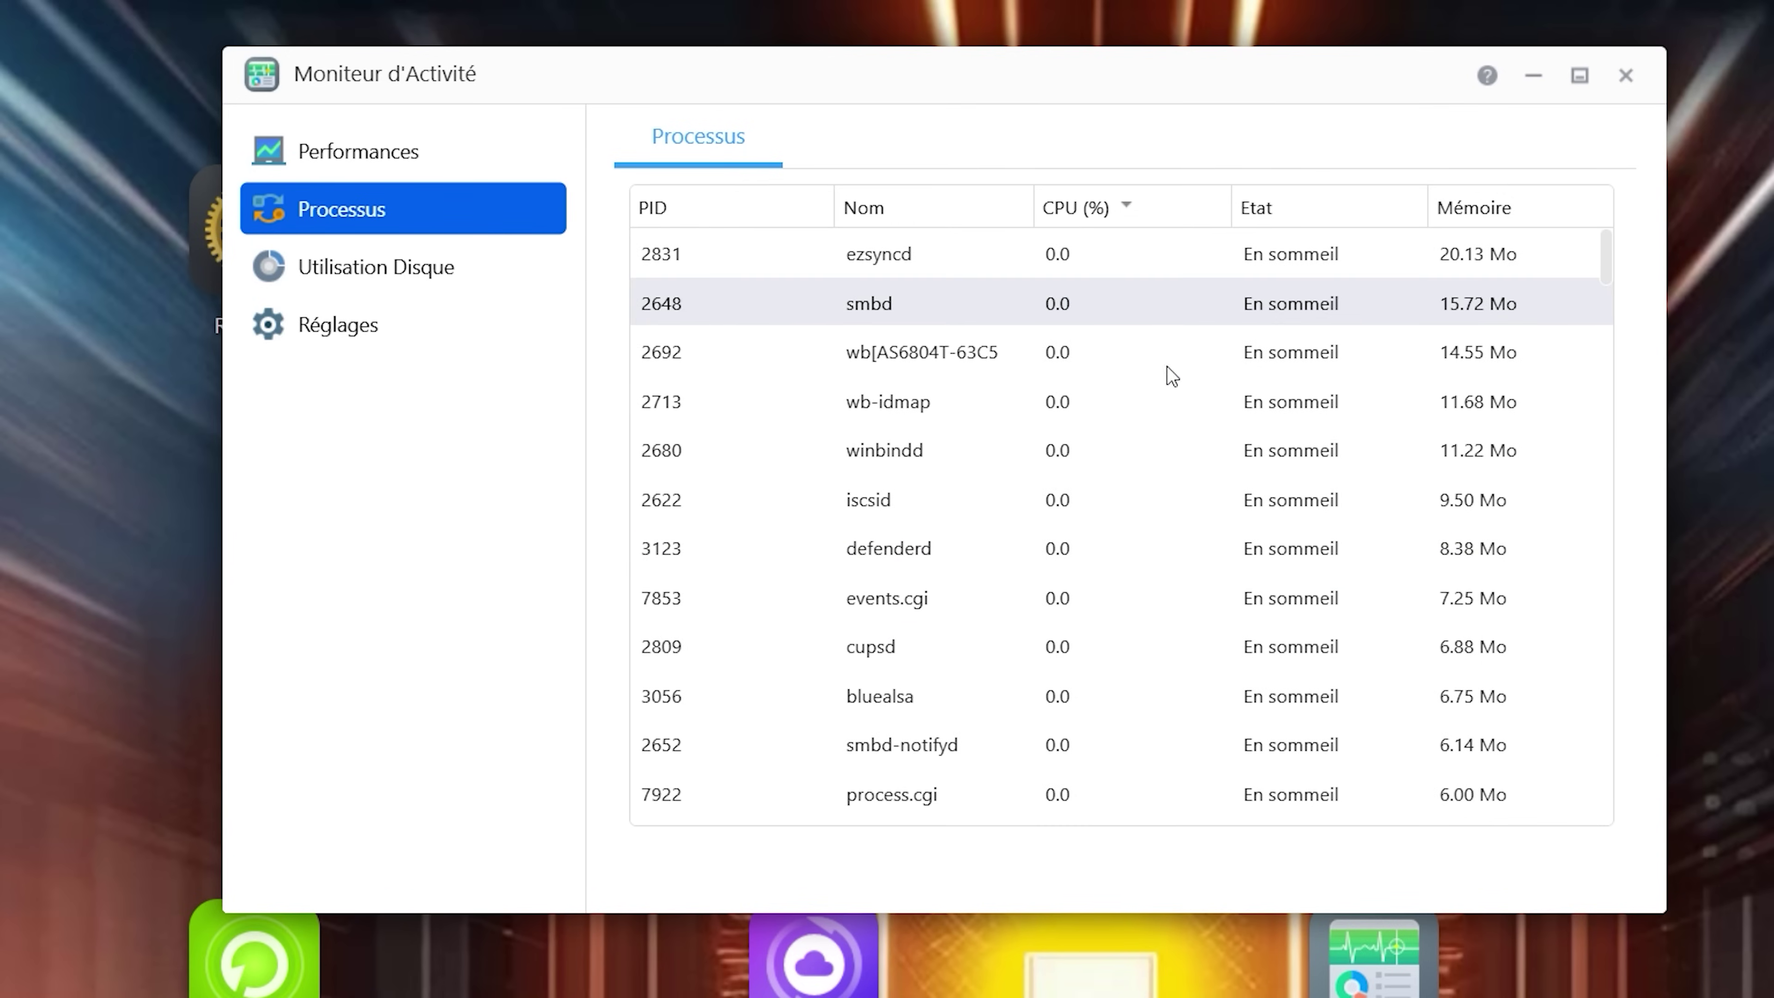
- Examine the disk usage breakdown for Volume 1: RAID 5, including the available volume choices
click(377, 266)
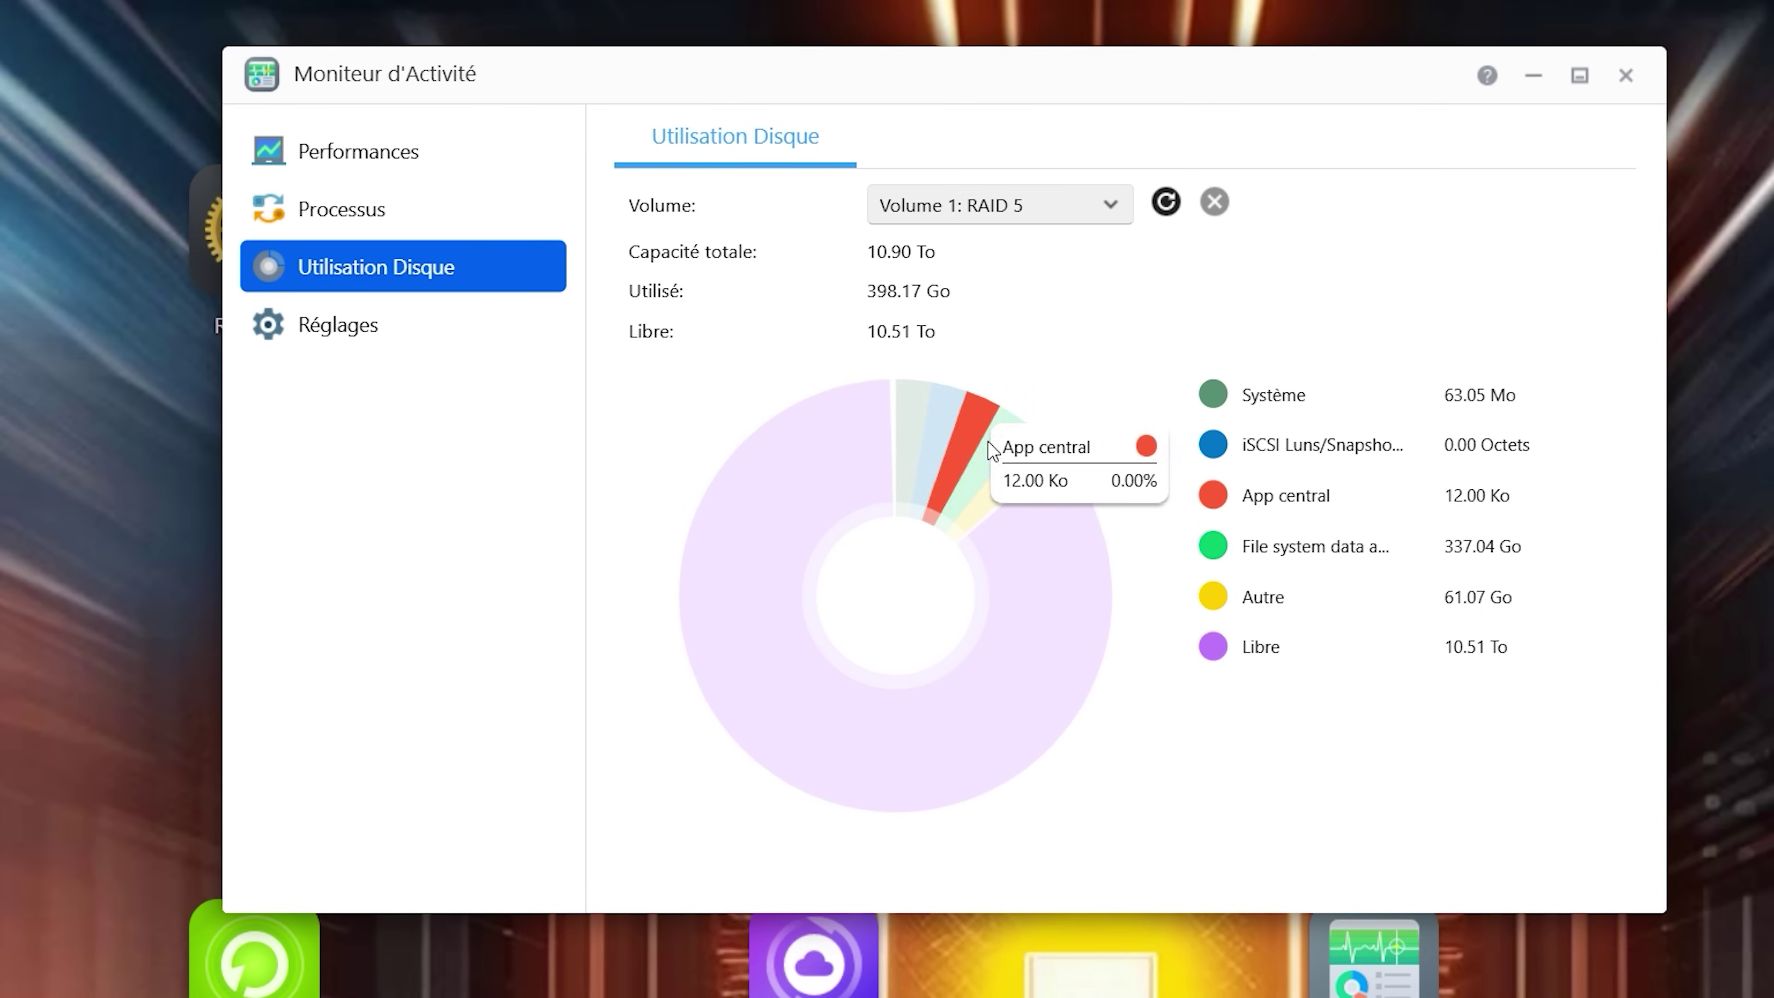
mouse_move(1006, 507)
click(1005, 205)
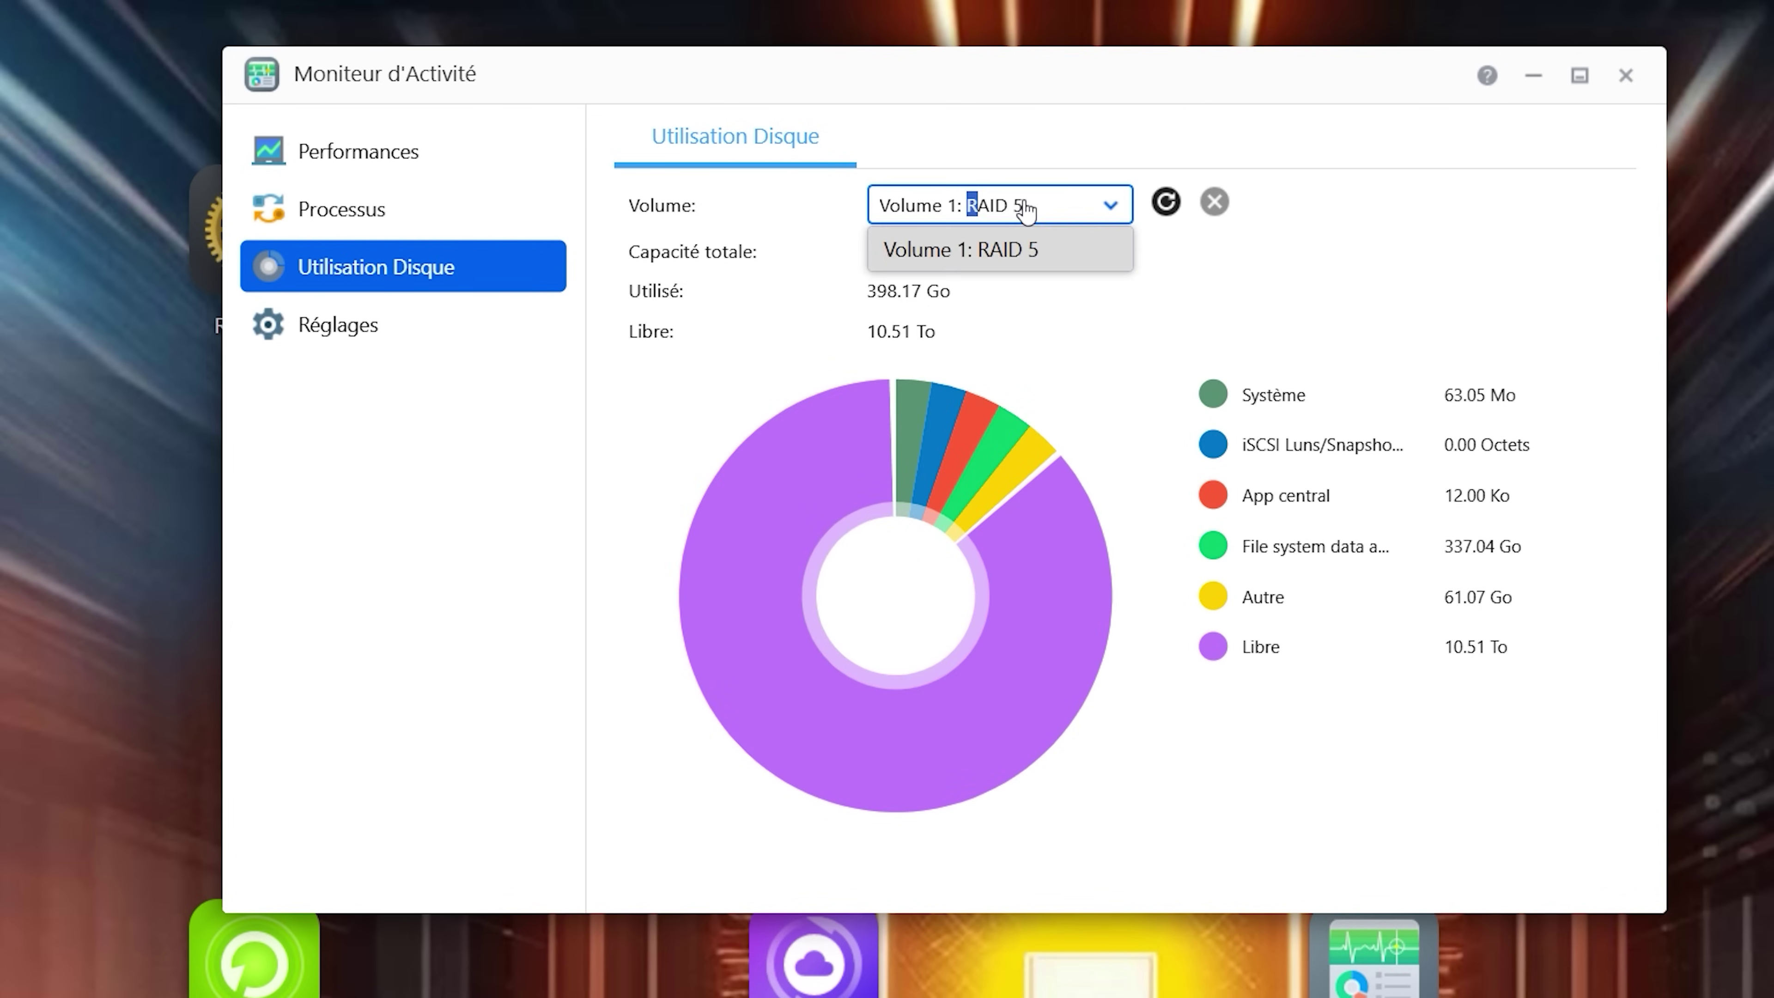
click(1012, 322)
- Try enabling usage history and the notification service in the Activity Monitor settings, and close the window without applying
click(414, 345)
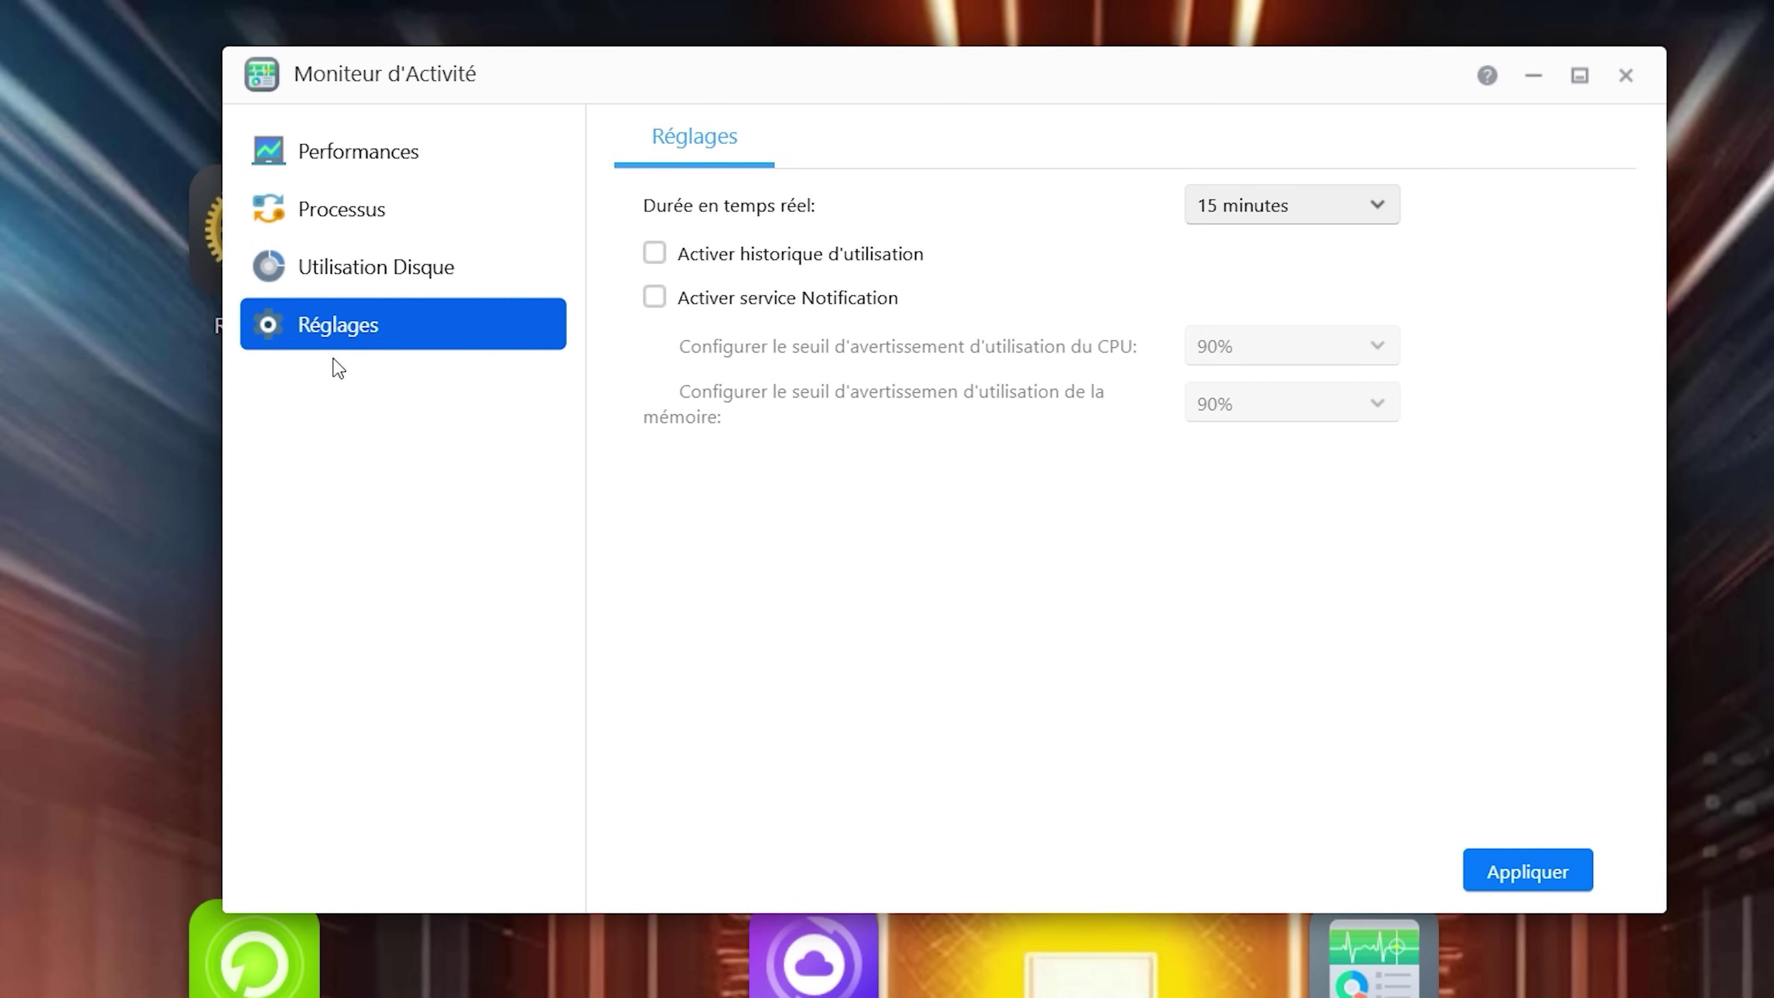
click(816, 262)
click(754, 300)
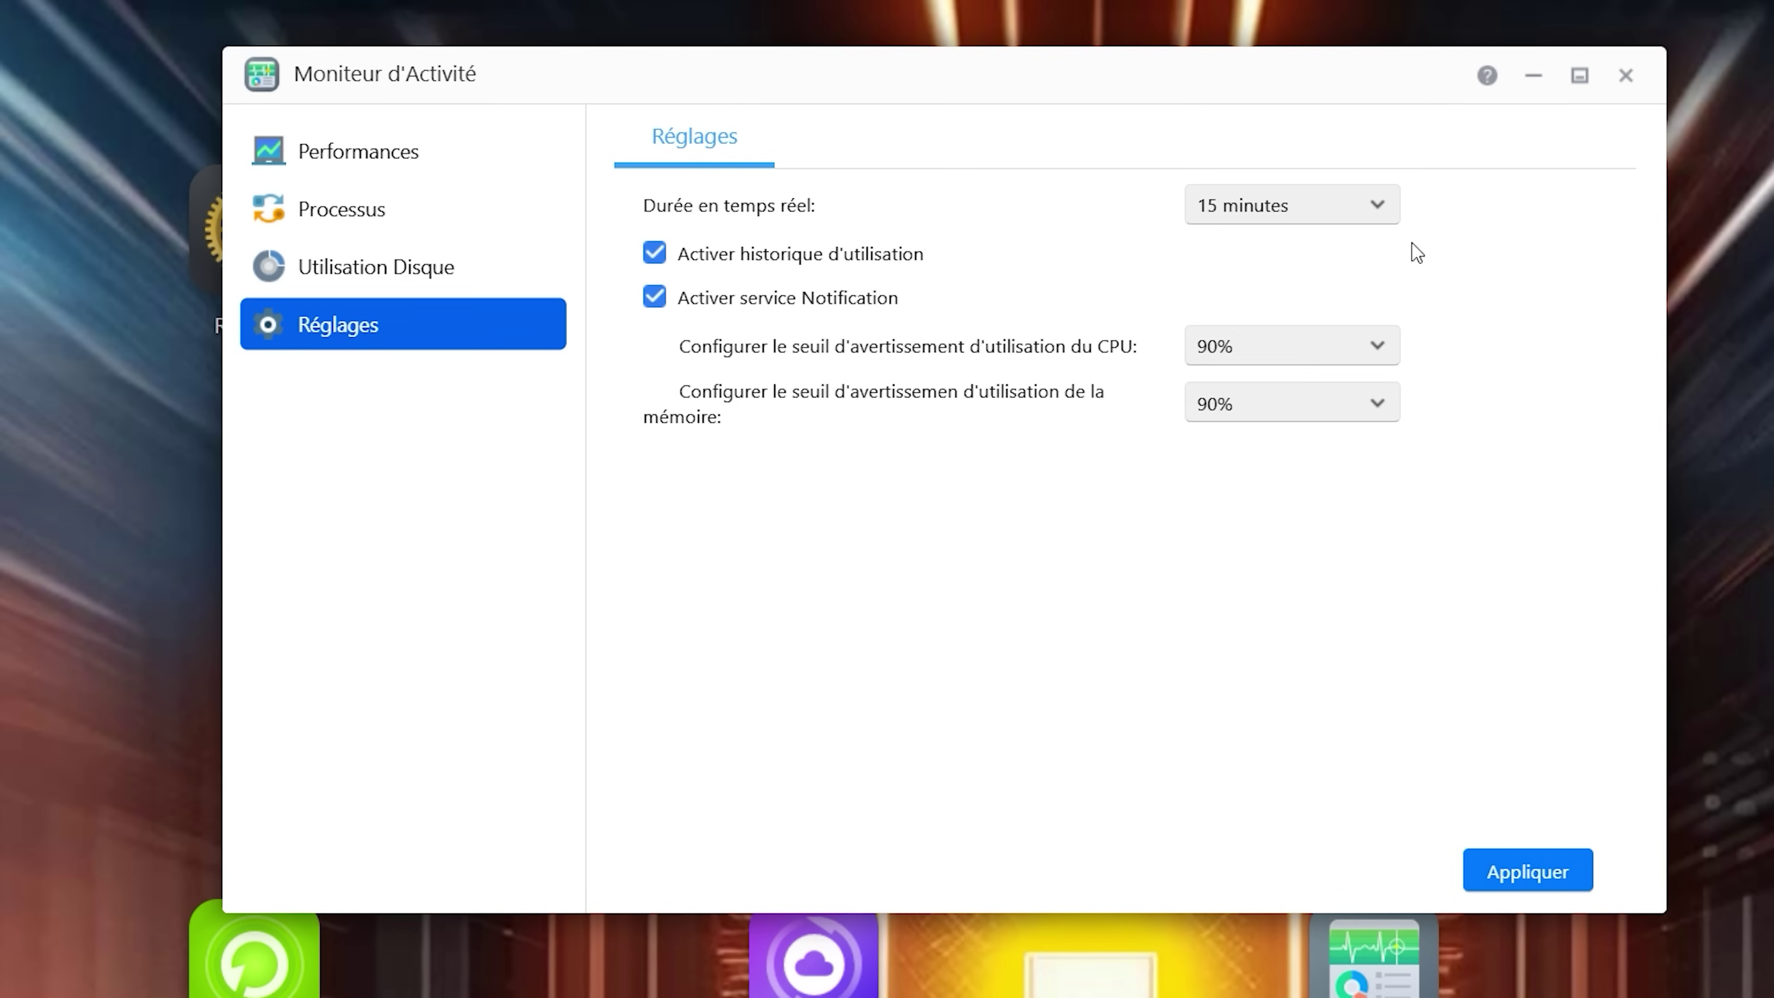
click(1628, 75)
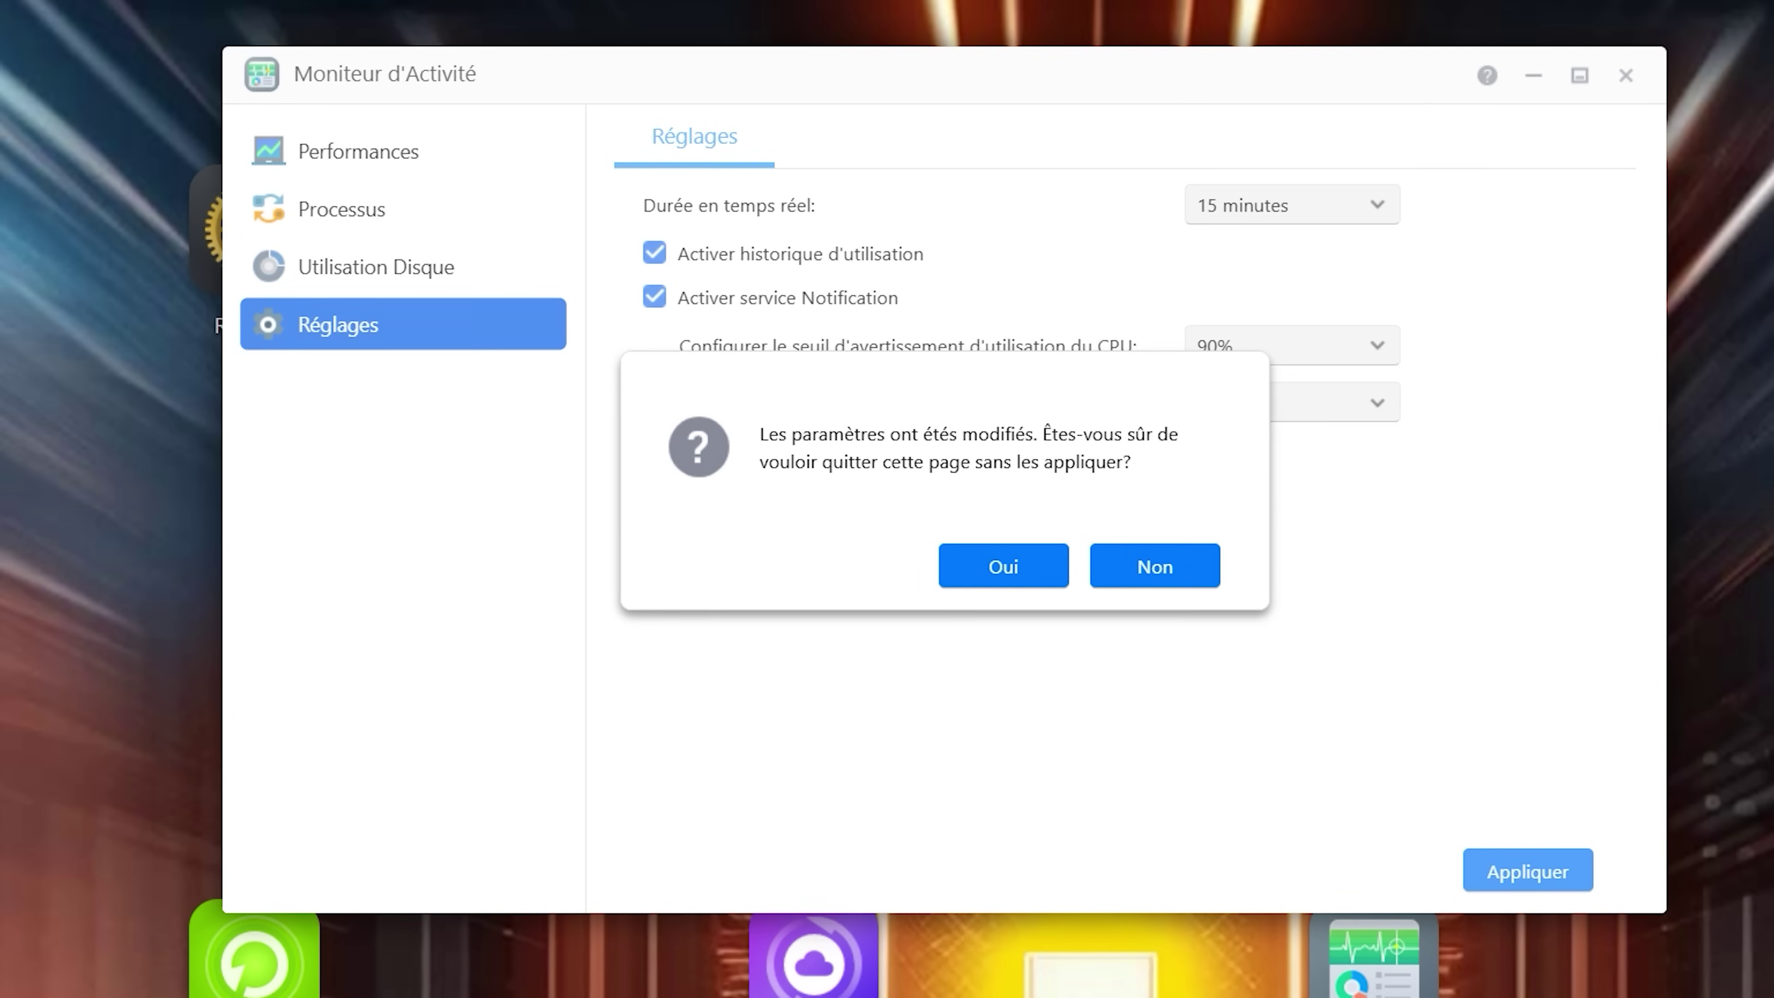
key(Return)
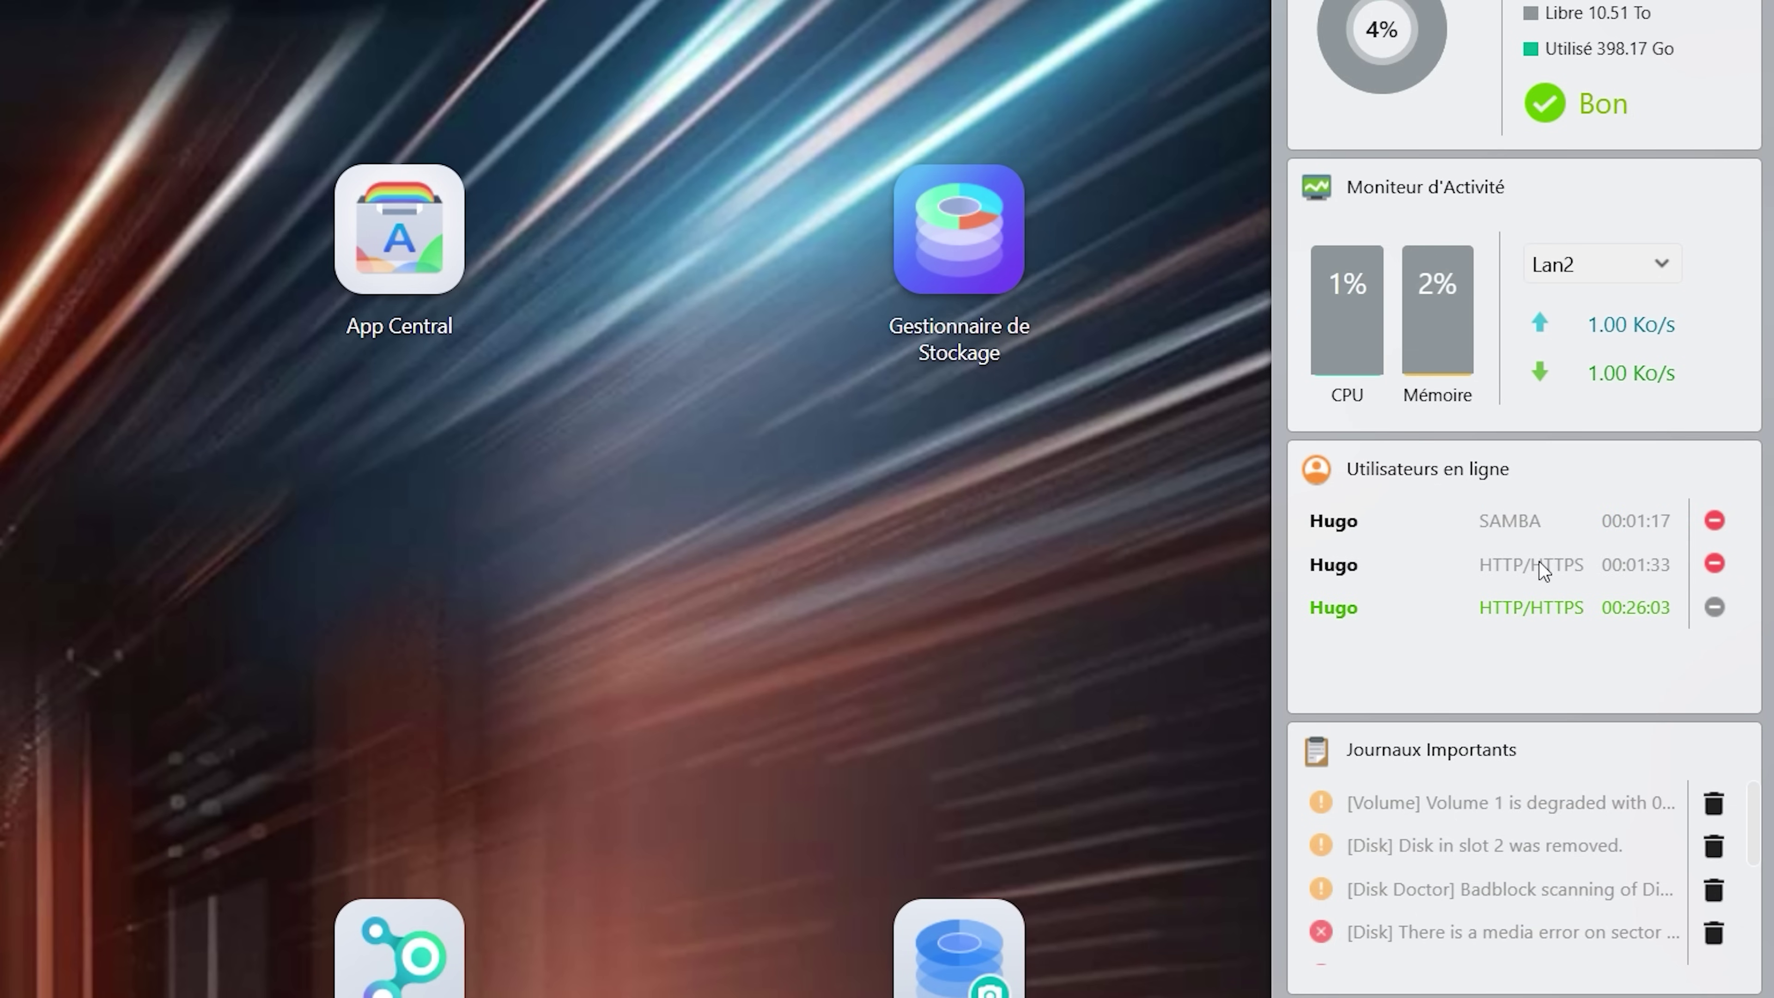
- Open the system log from the important logs widget and enlarge the System Information window in width and height
mouse_move(1576, 495)
mouse_move(1637, 493)
click(1694, 758)
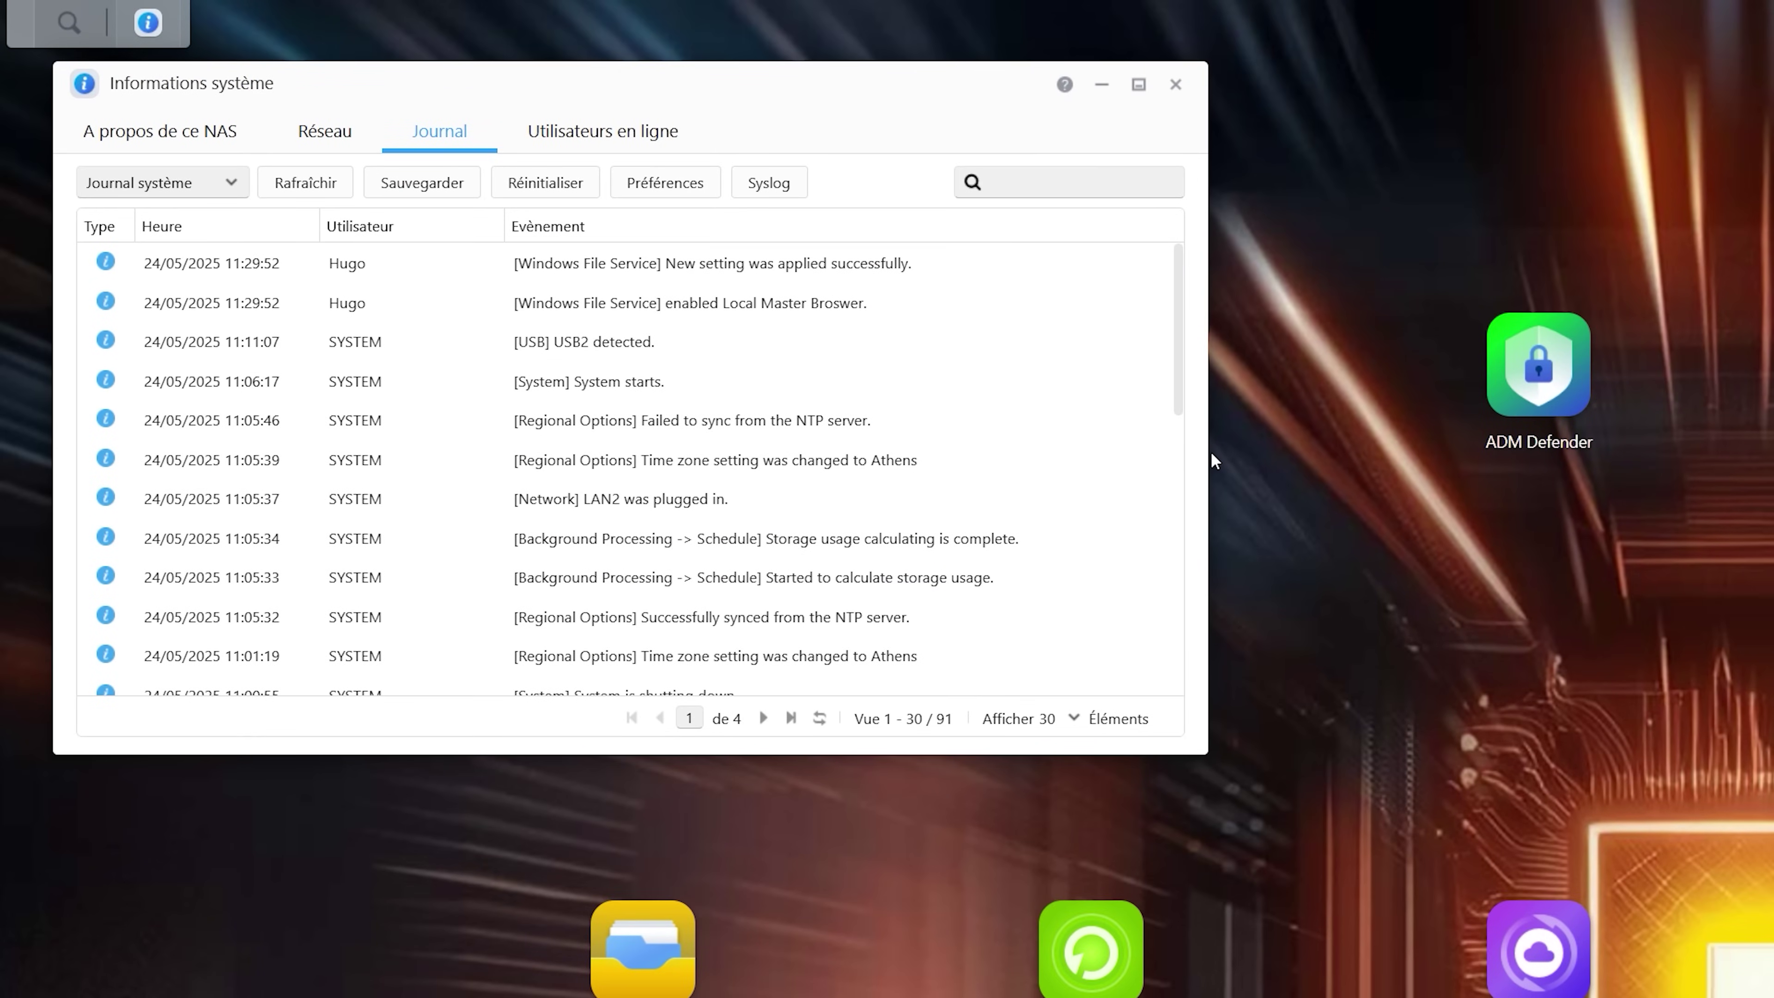
drag(1210, 454, 1758, 493)
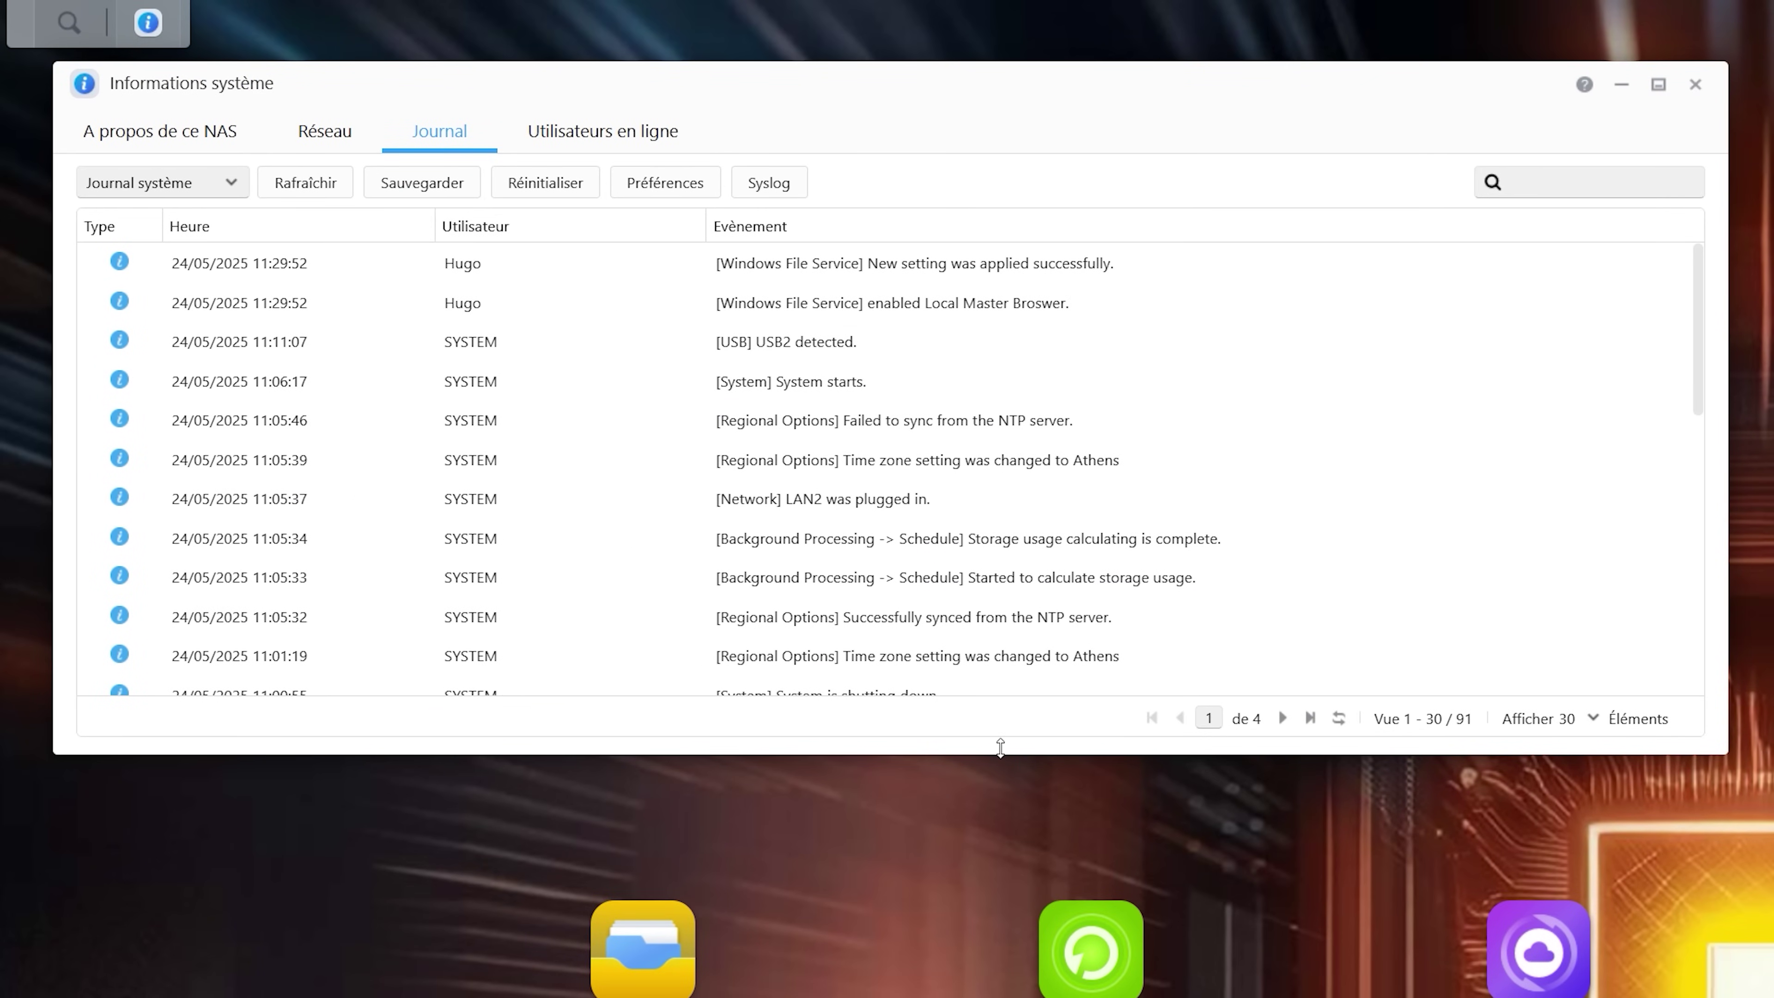
drag(1001, 748, 1027, 914)
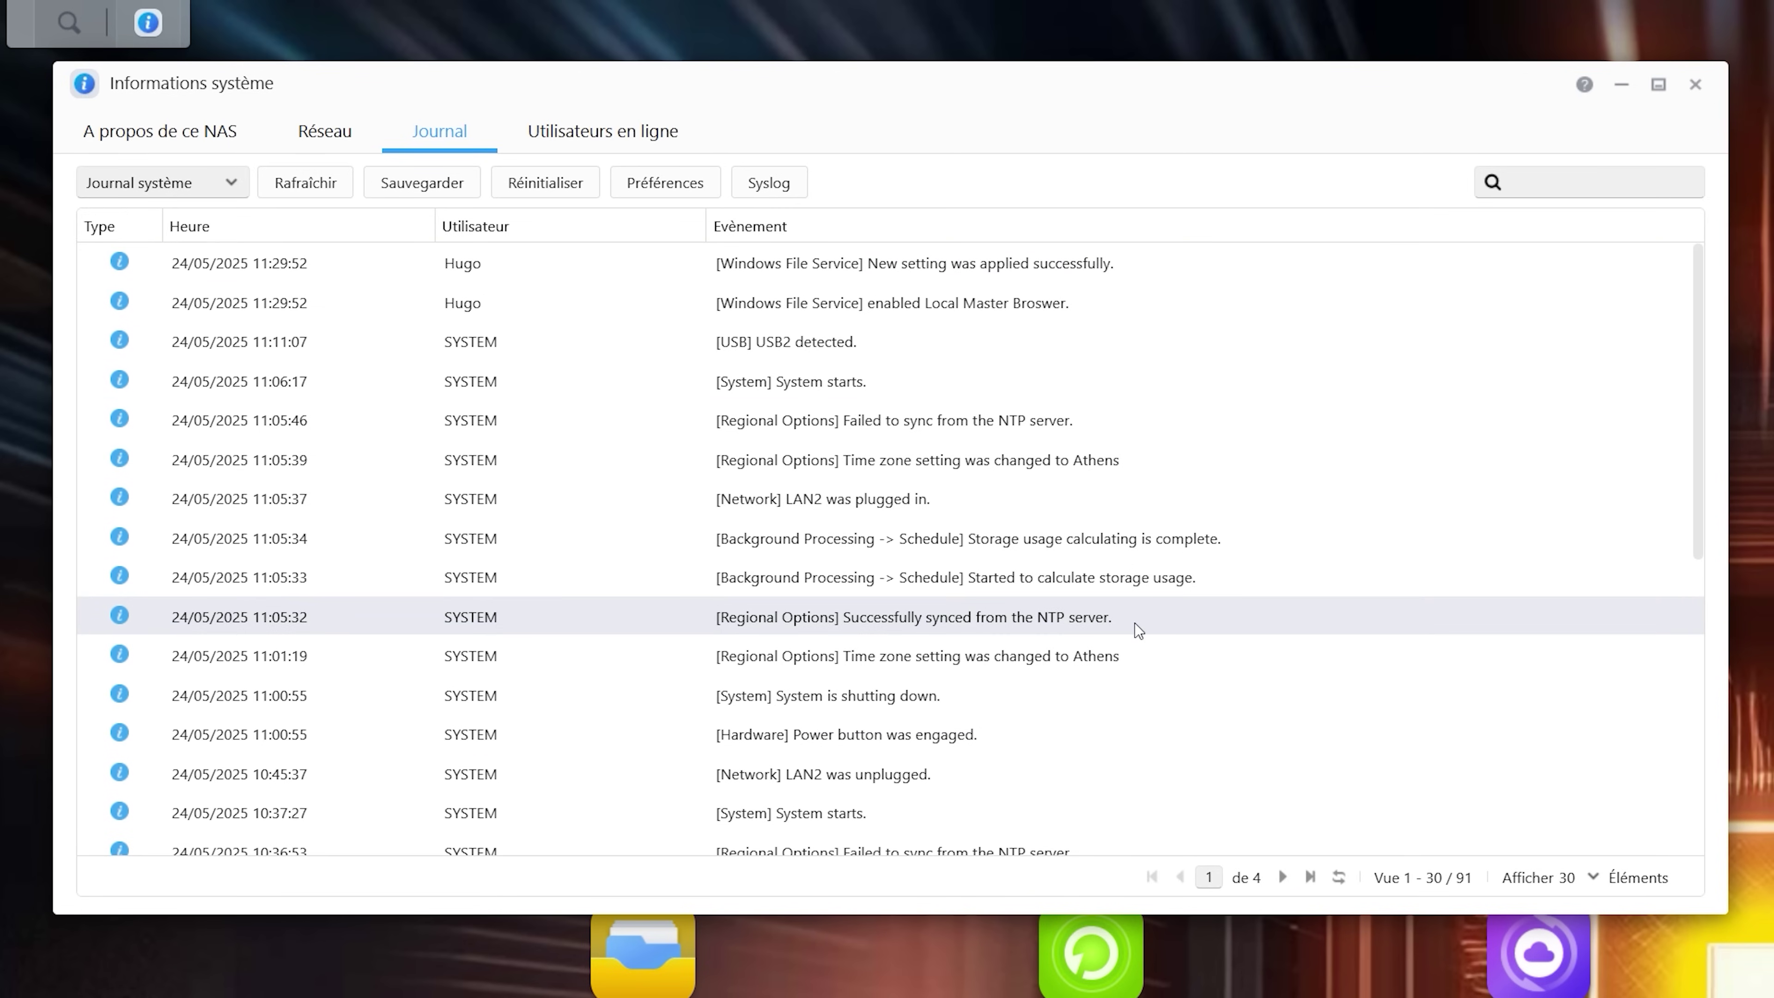
- Examine the NAS network information, including the list of Ethernet interfaces and the LAN2 details
click(325, 131)
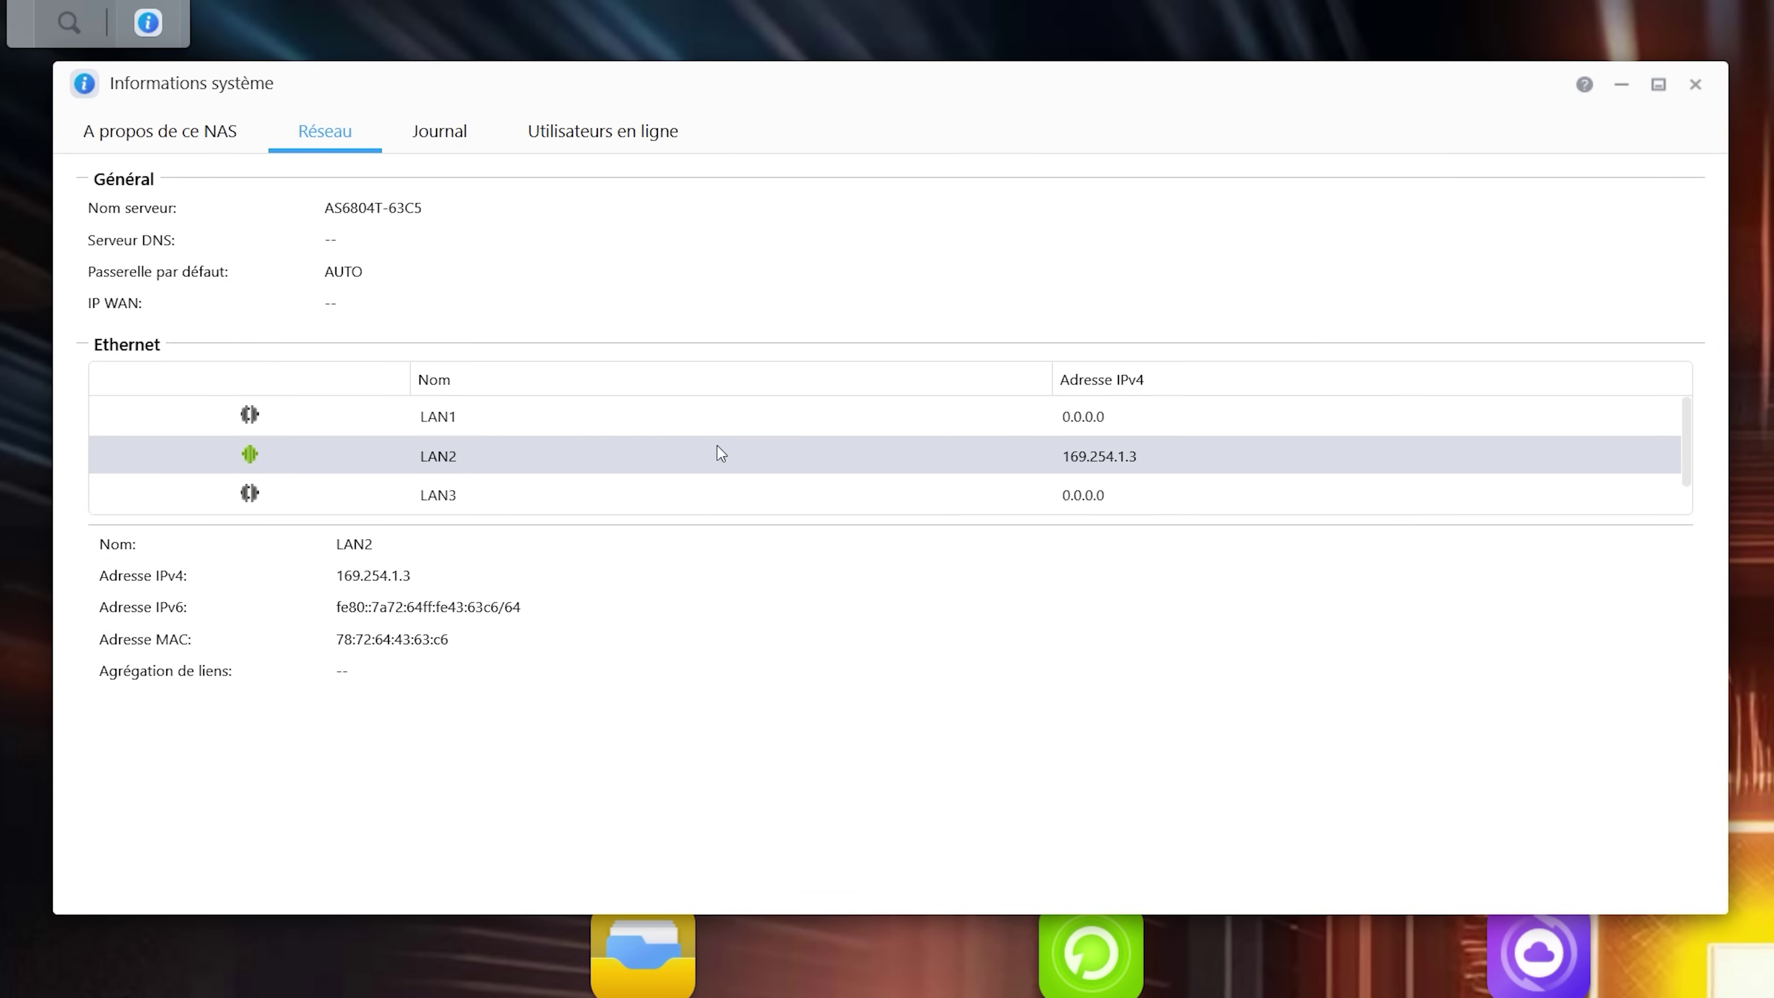
scroll(718, 448, down, 1)
scroll(715, 445, up, 1)
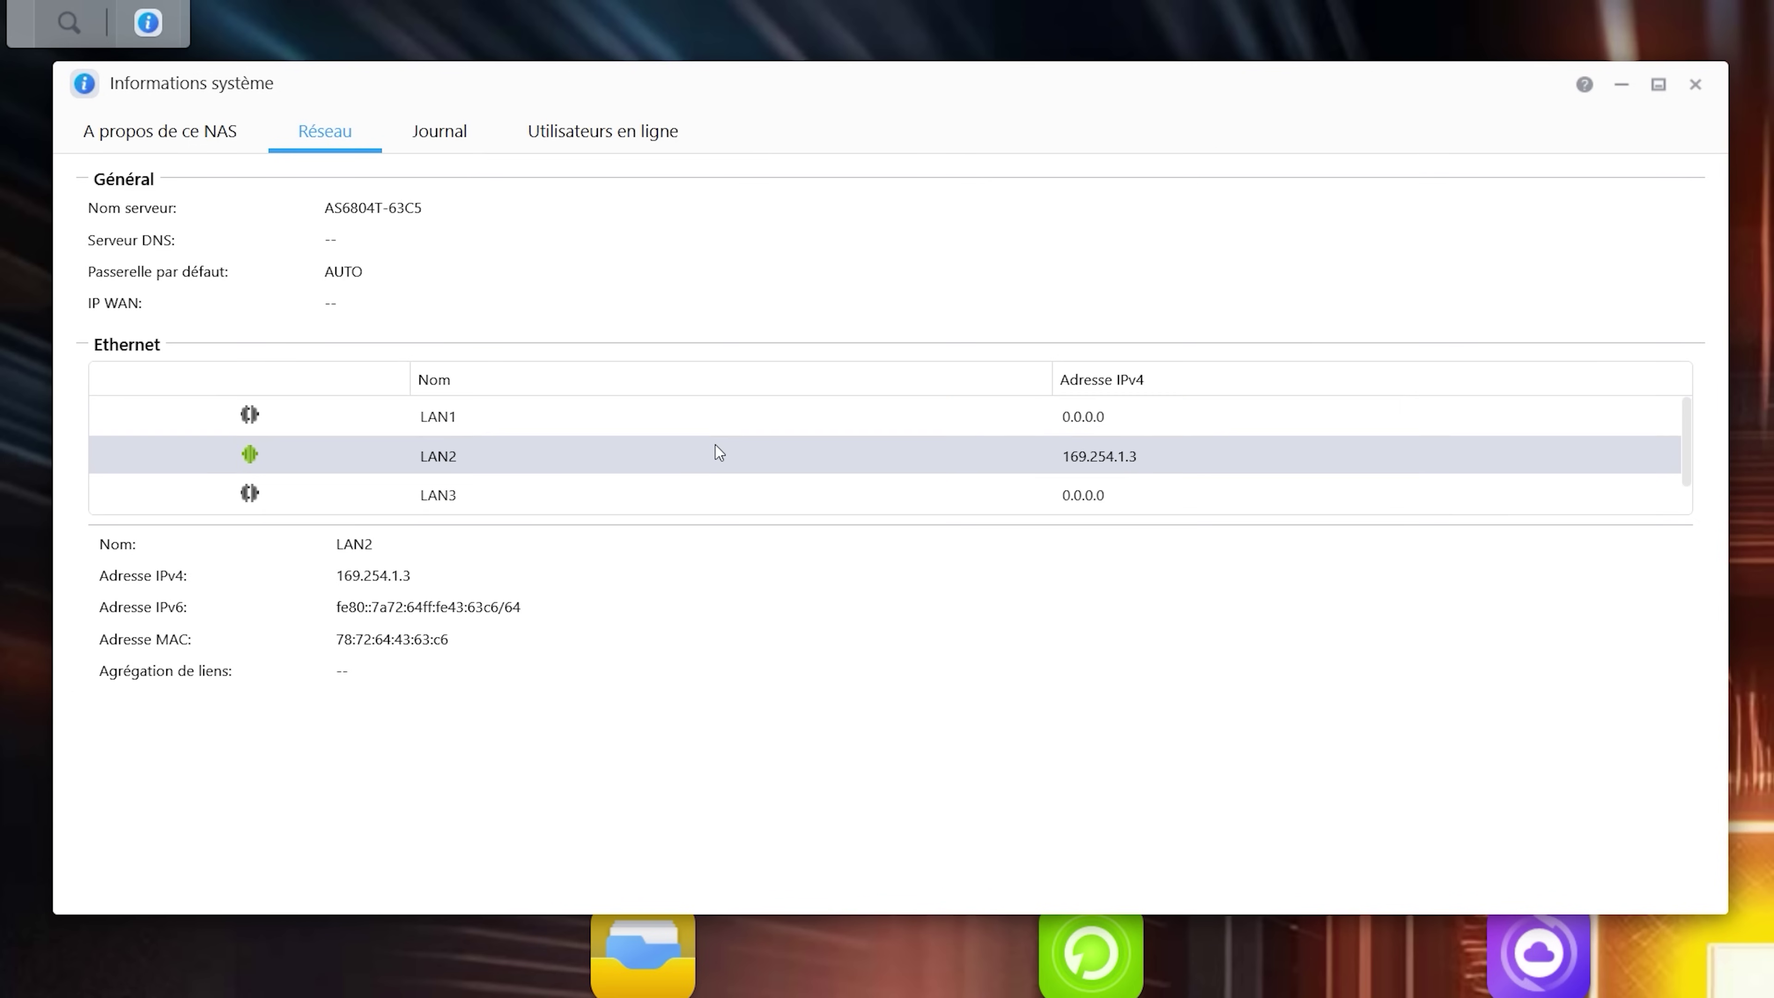
- Examine the online users and the NAS details, refresh the system temperature reading, and close the System Information window
click(554, 129)
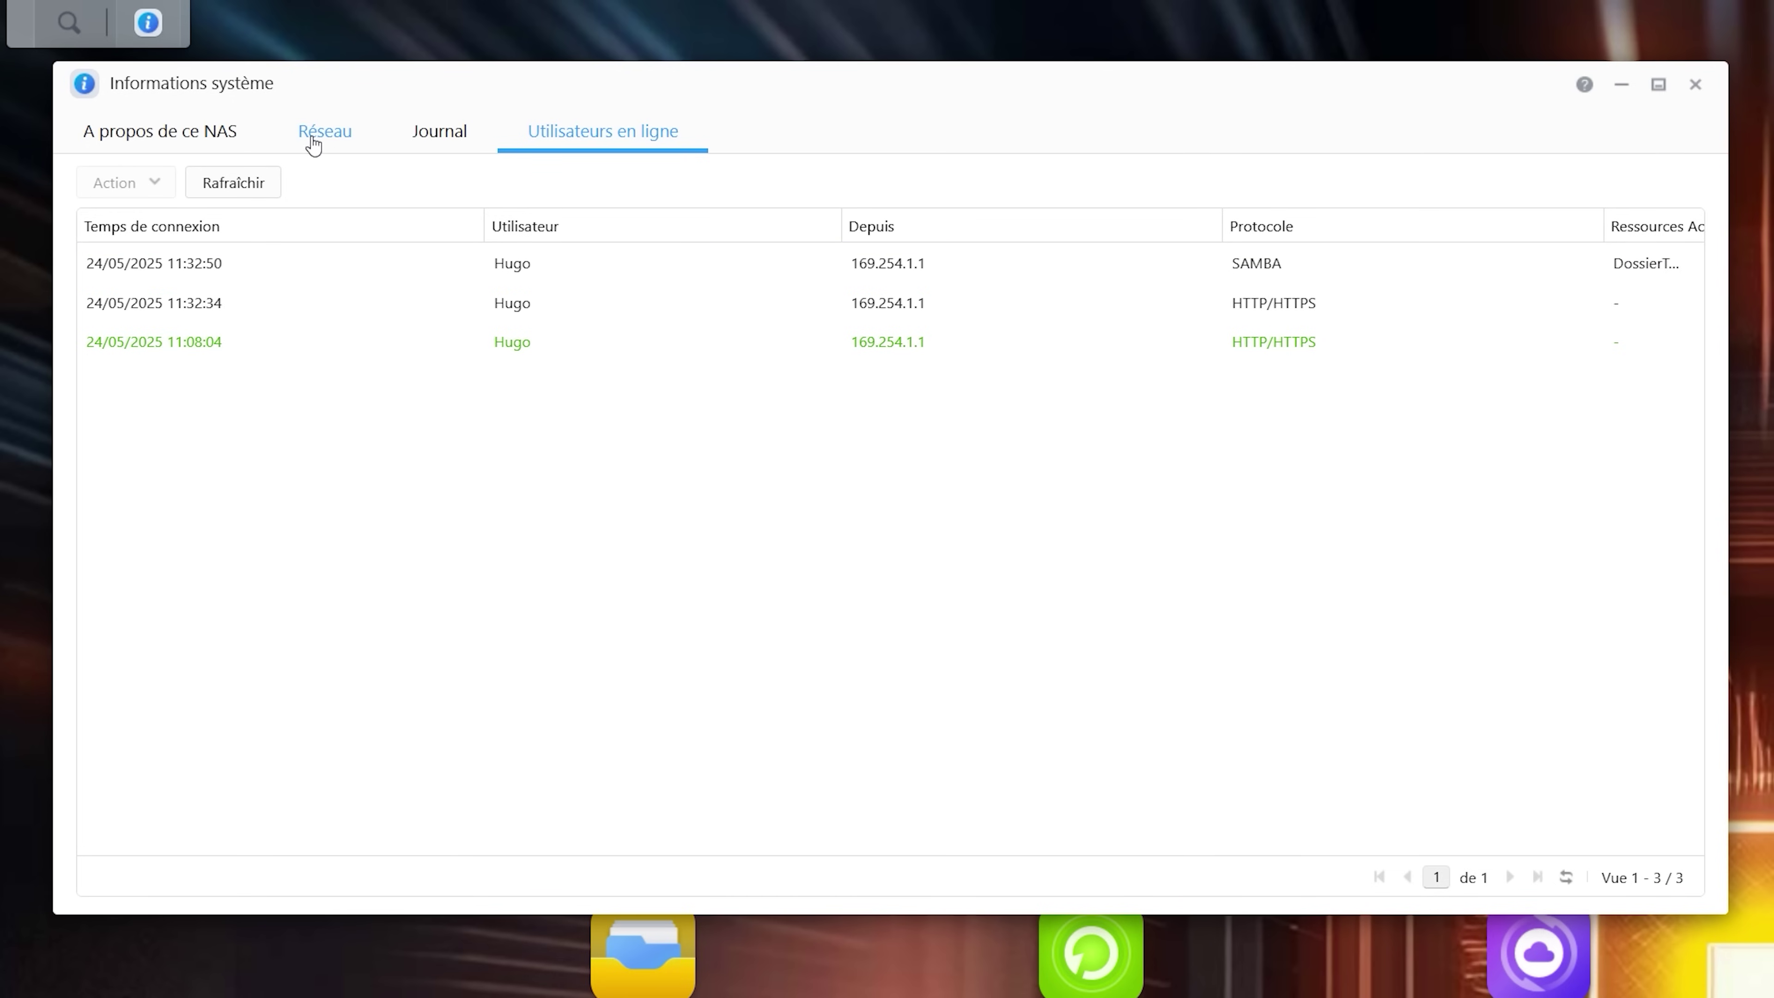
click(202, 137)
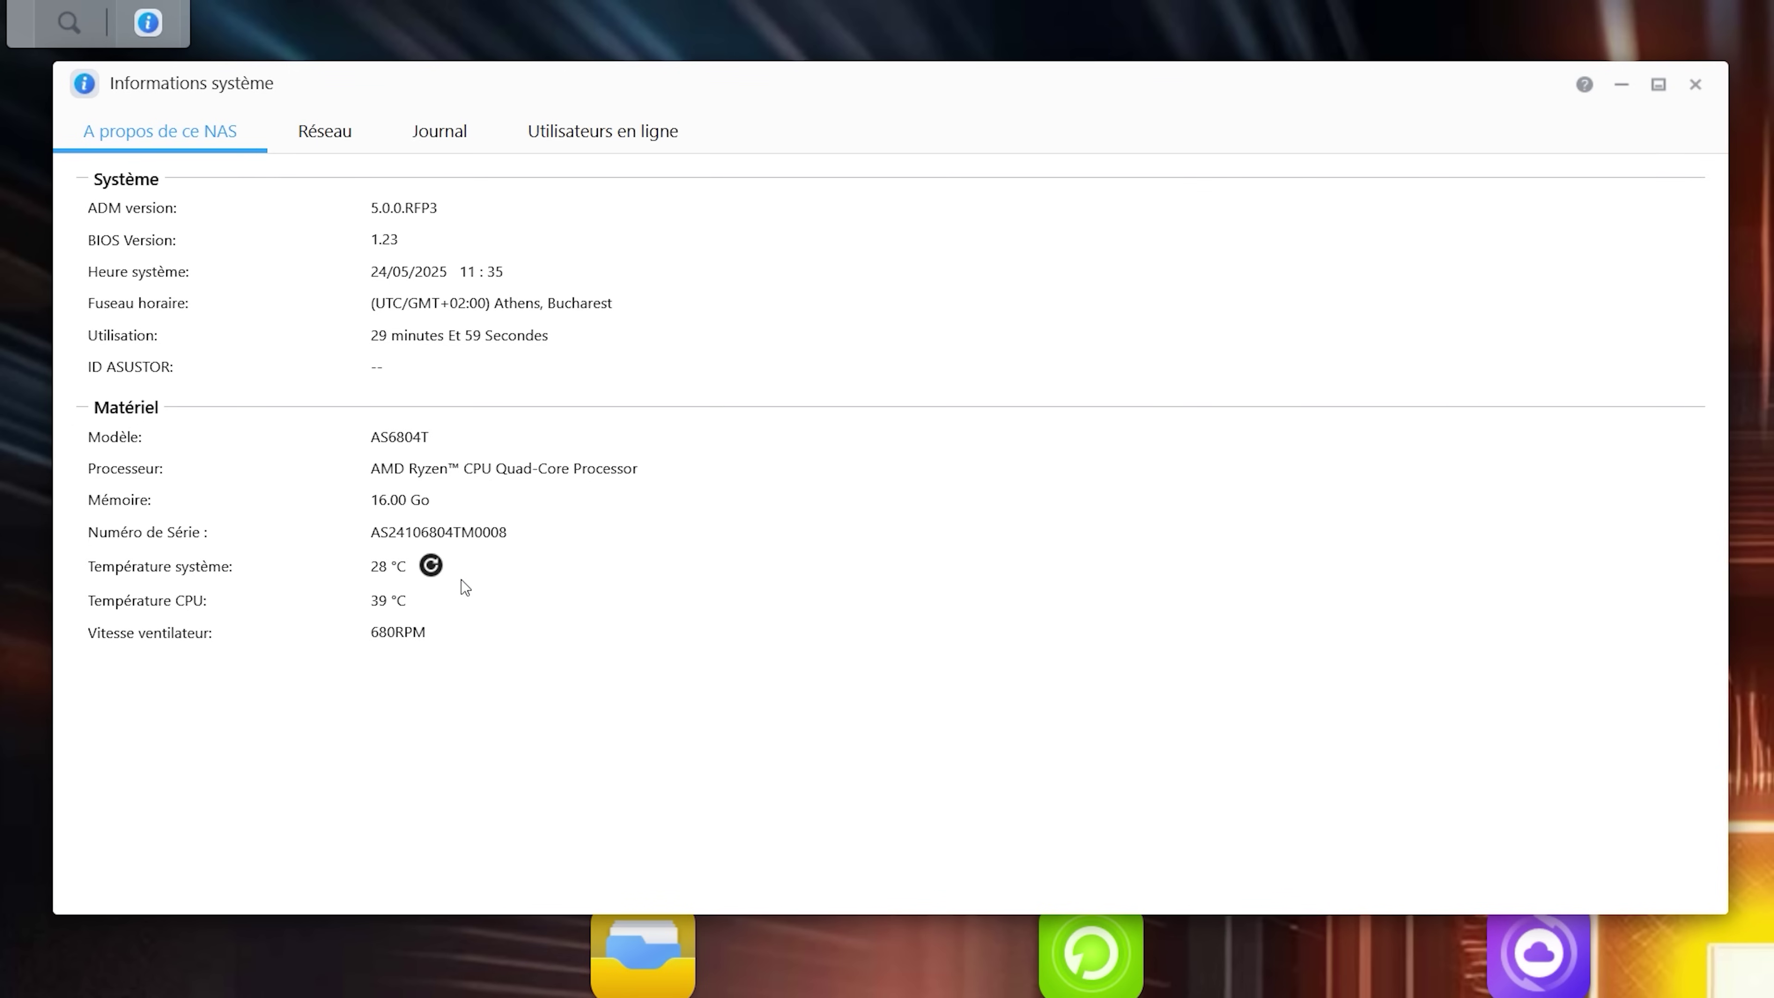
click(431, 565)
click(430, 566)
click(595, 134)
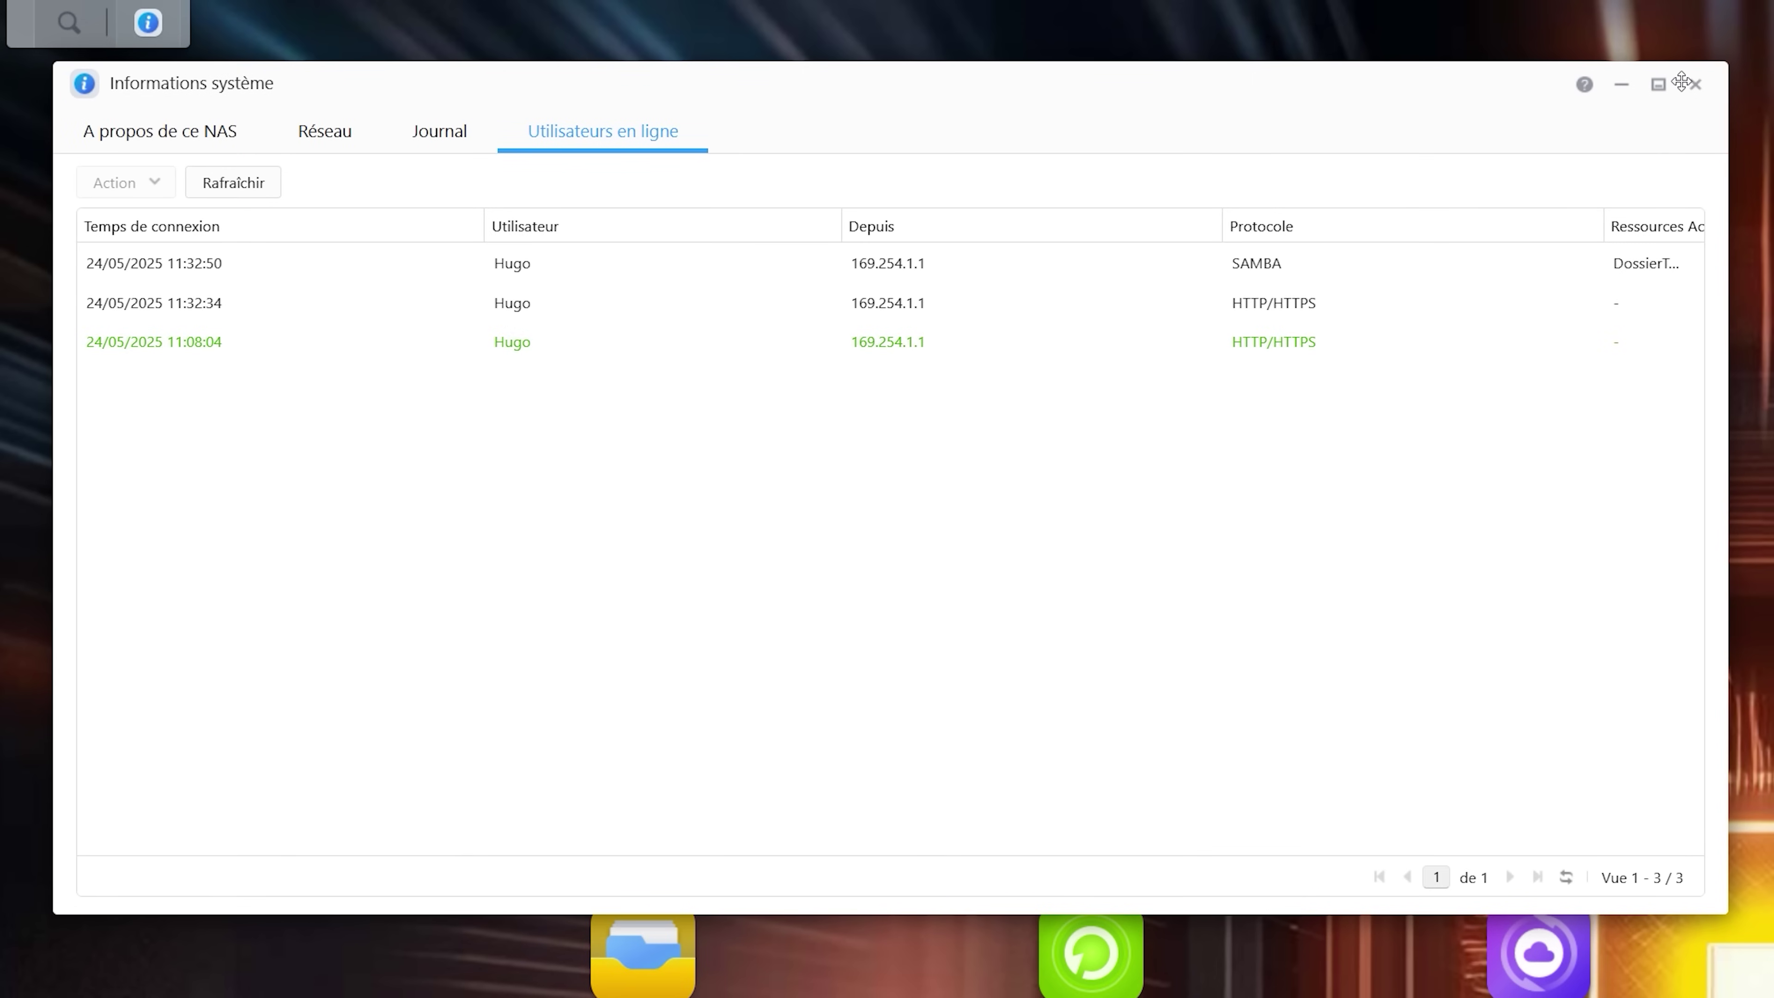
click(1695, 84)
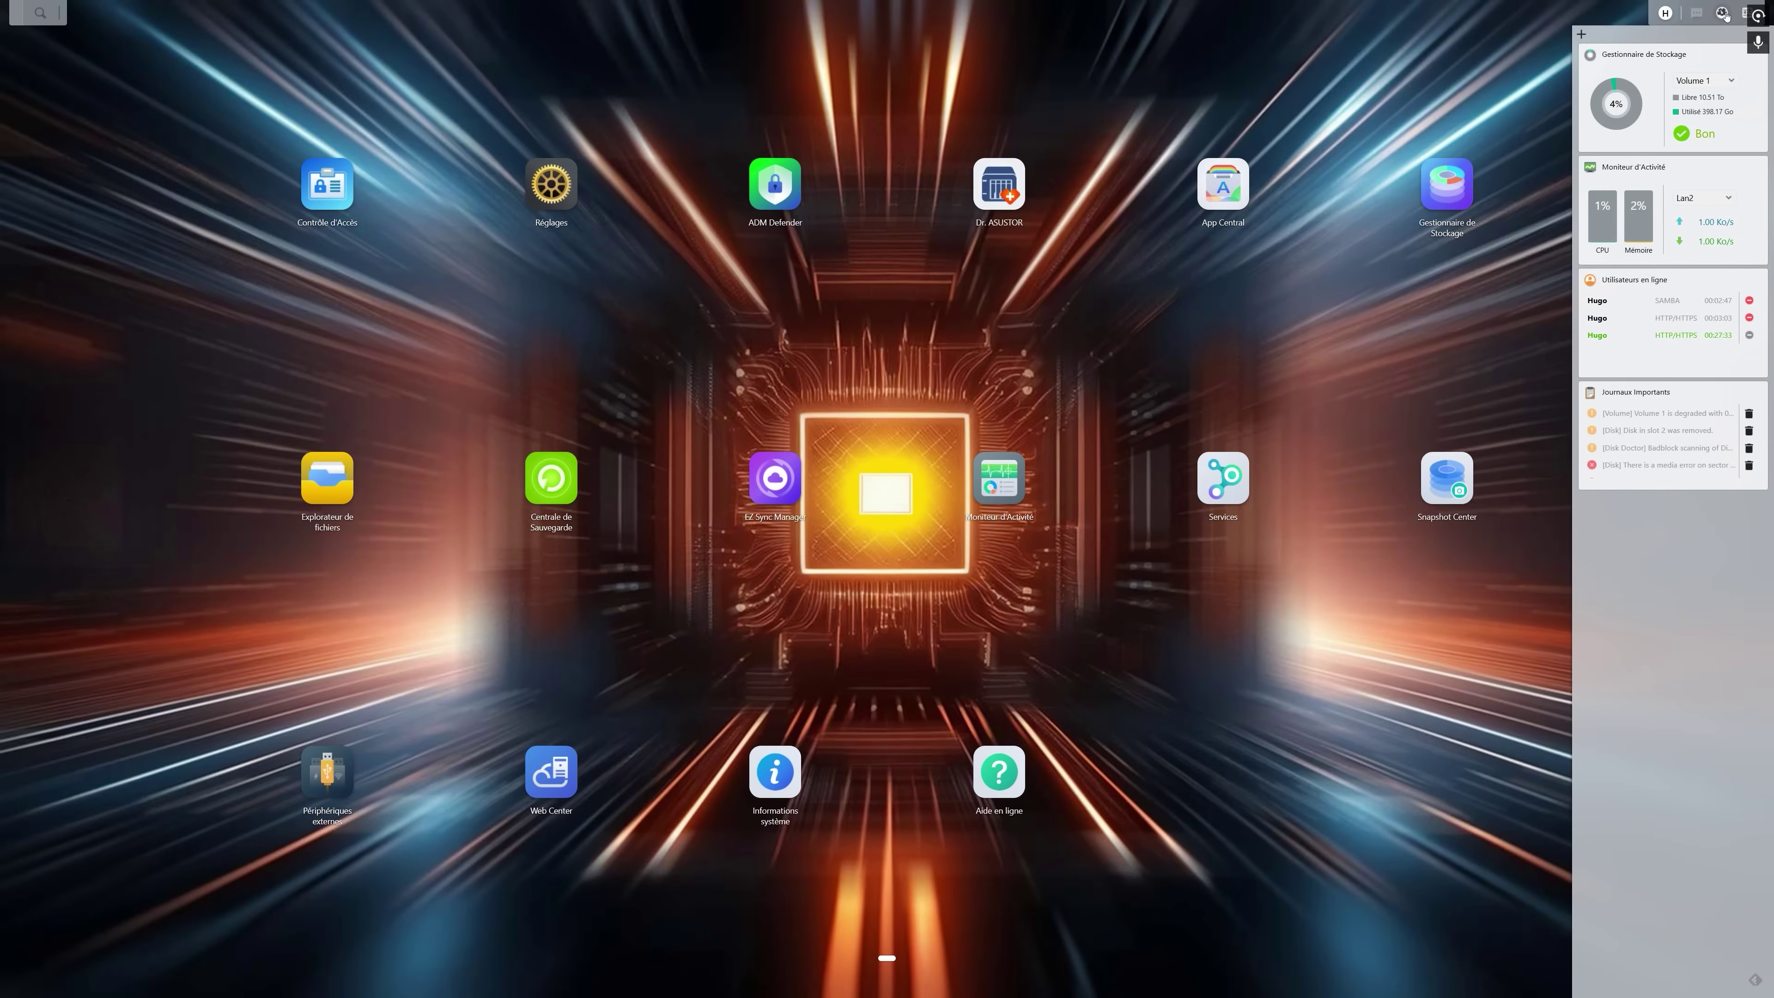
- Examine the preferences overview and the general settings, and open the EZ-Connect settings from the overview
click(1740, 14)
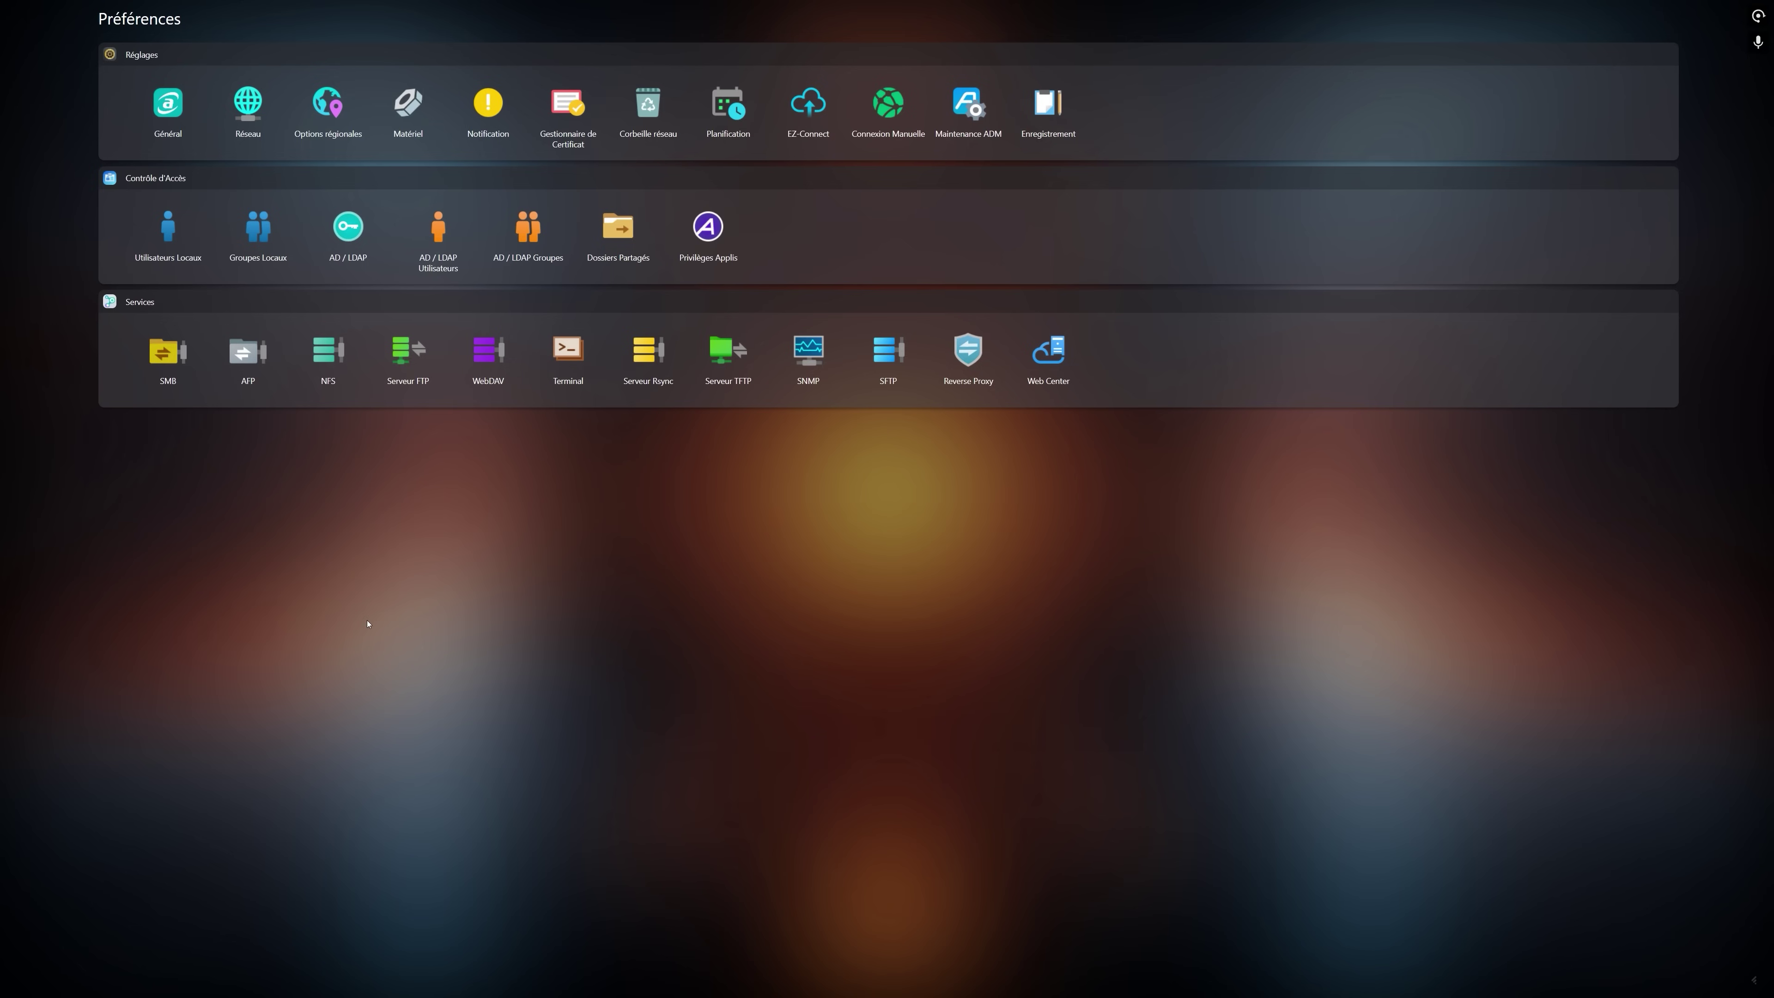
click(389, 570)
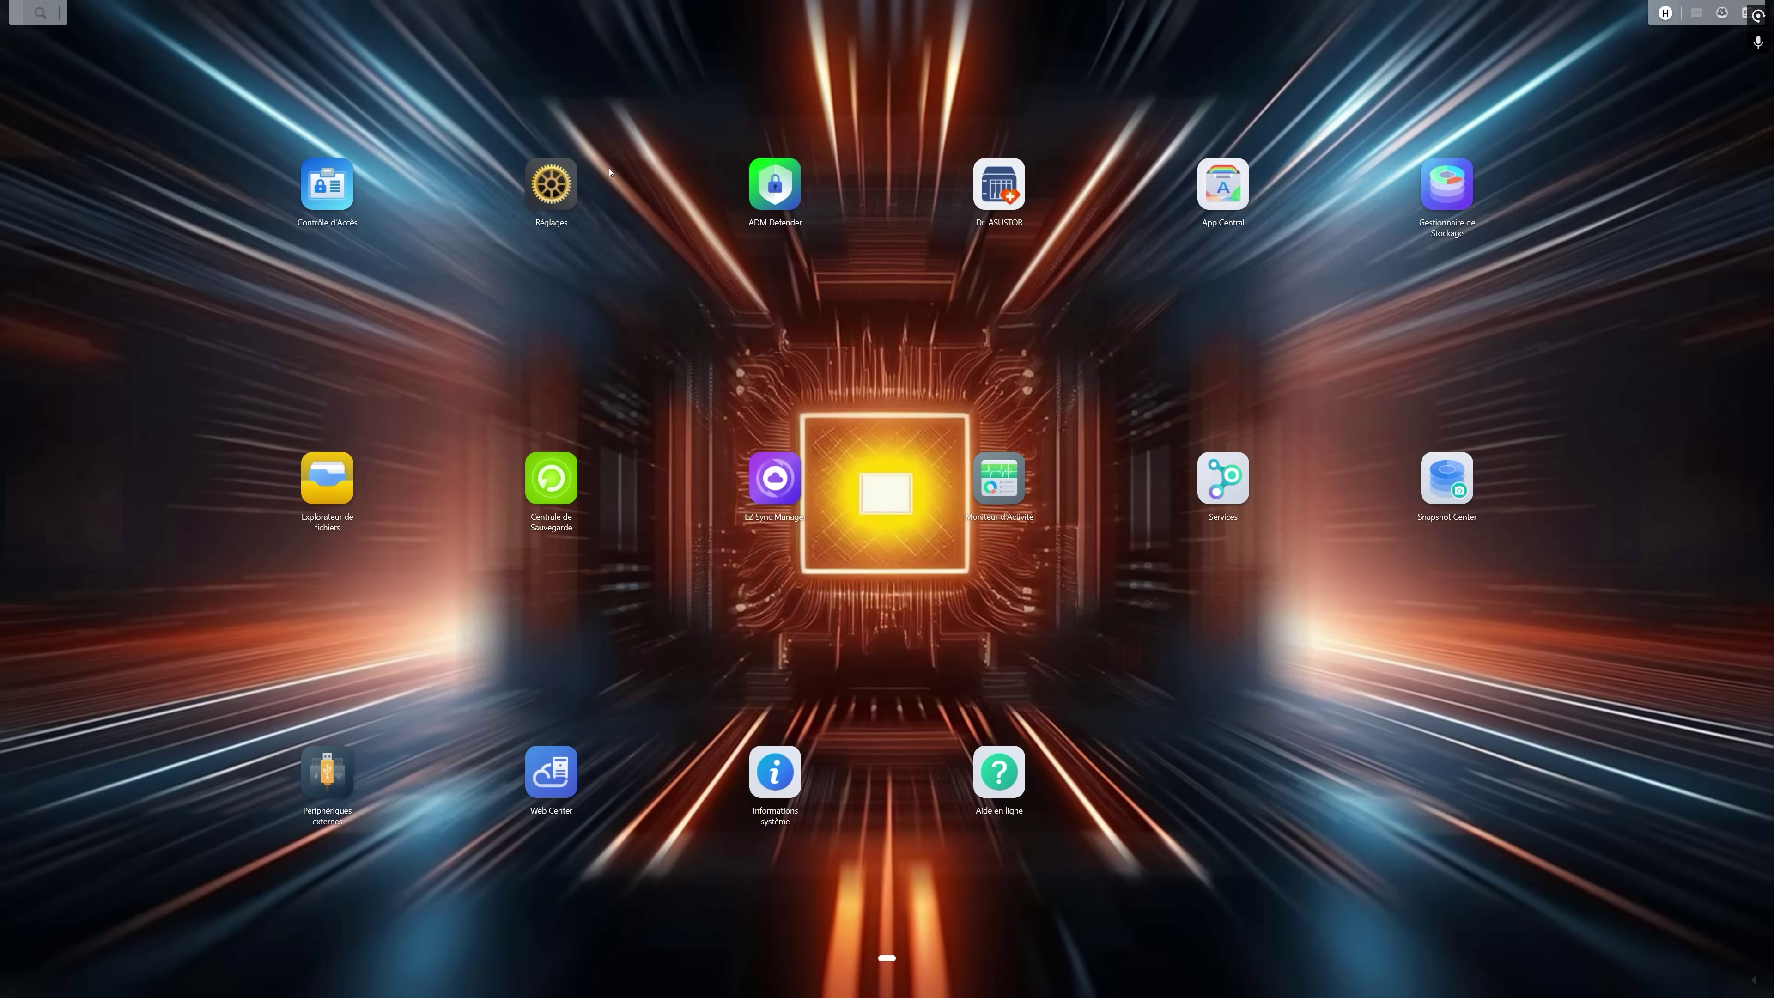
click(551, 183)
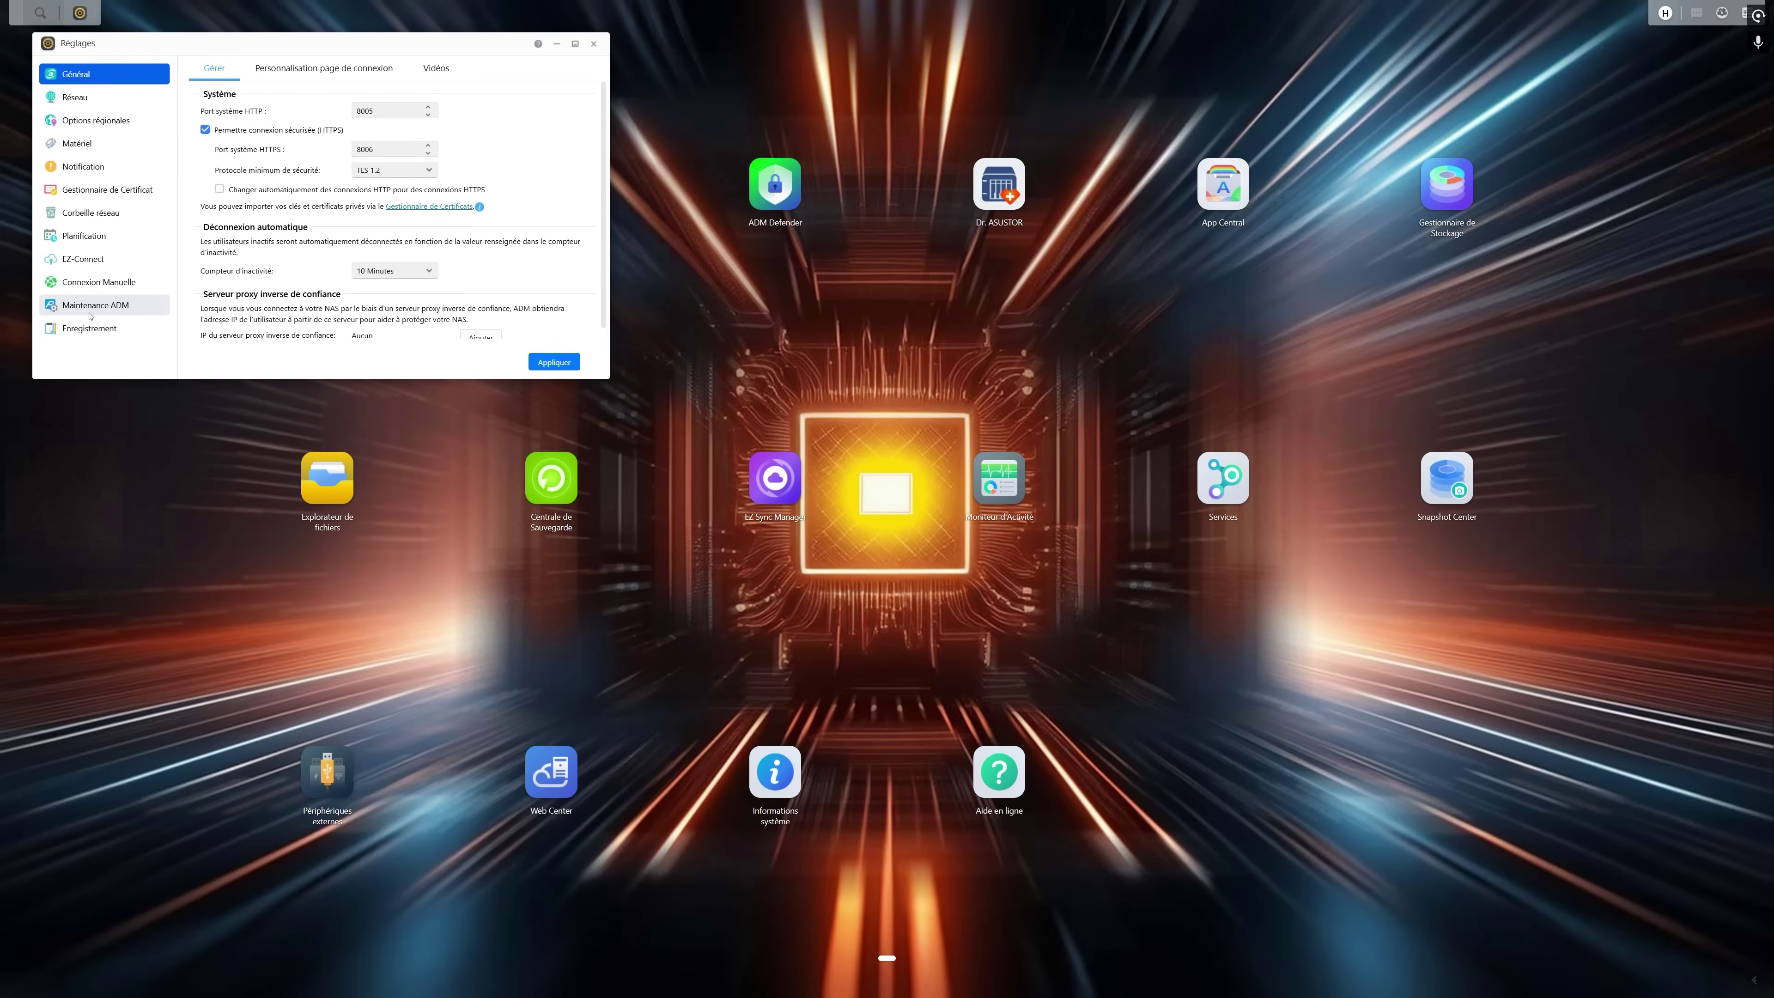
click(1747, 15)
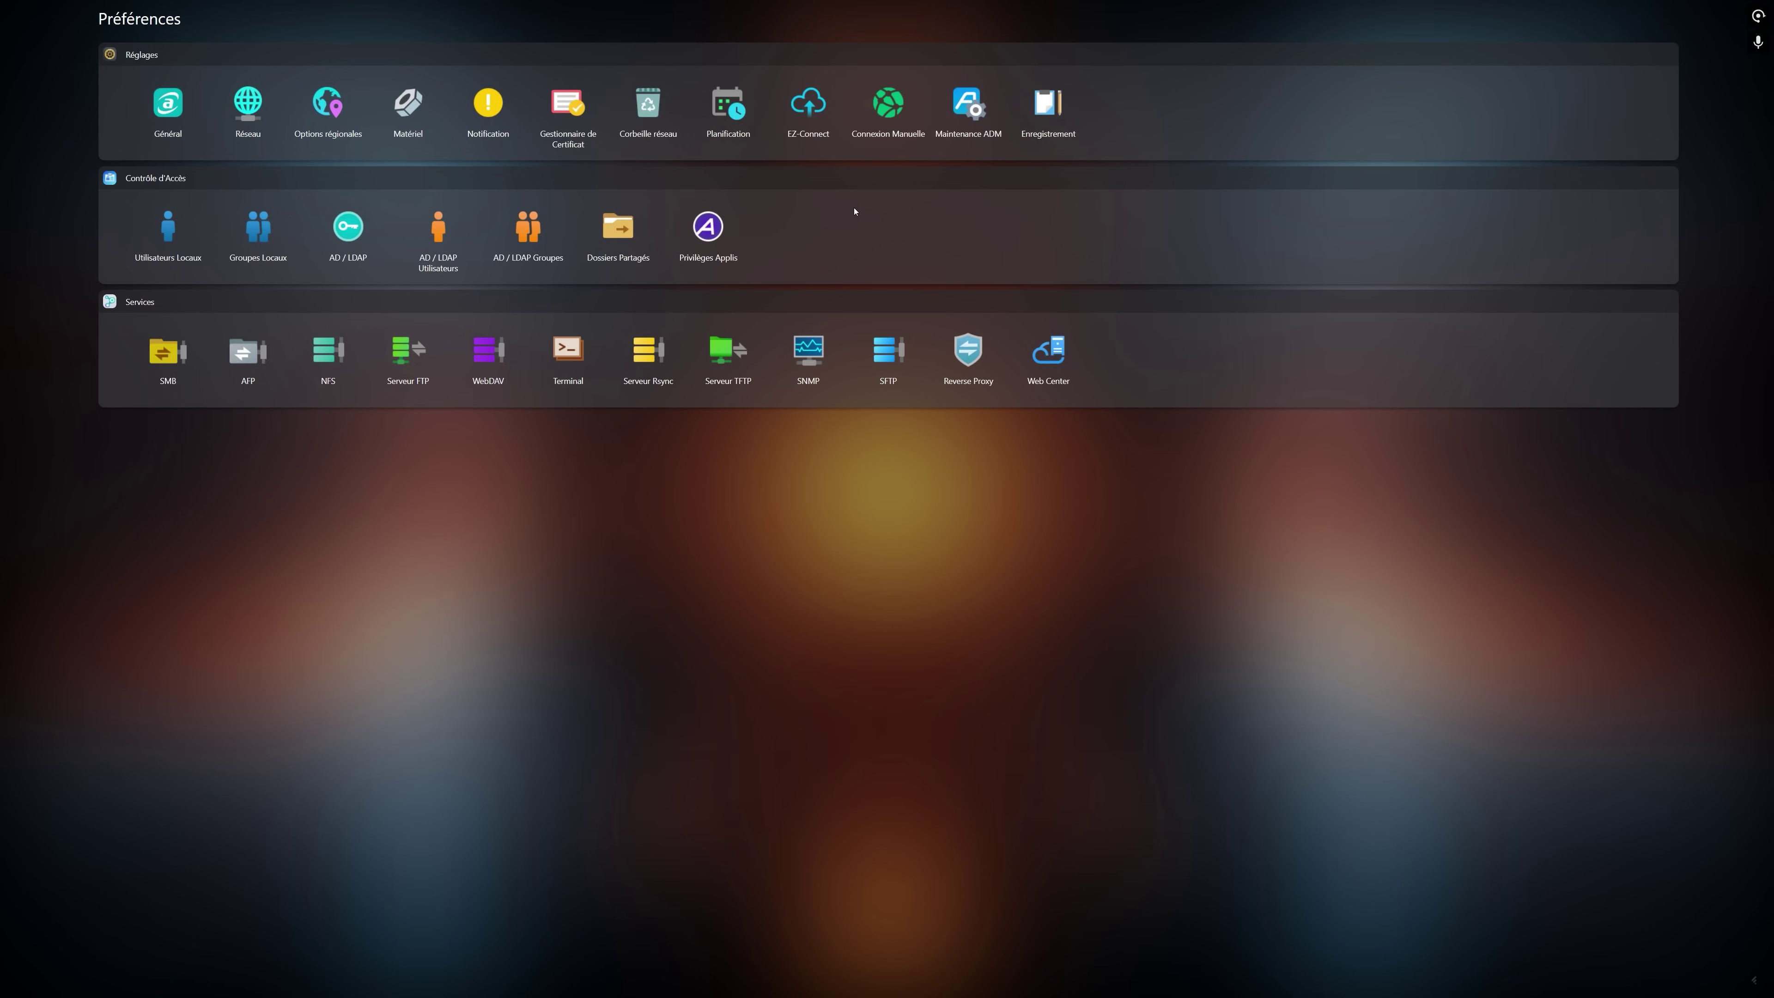
click(810, 102)
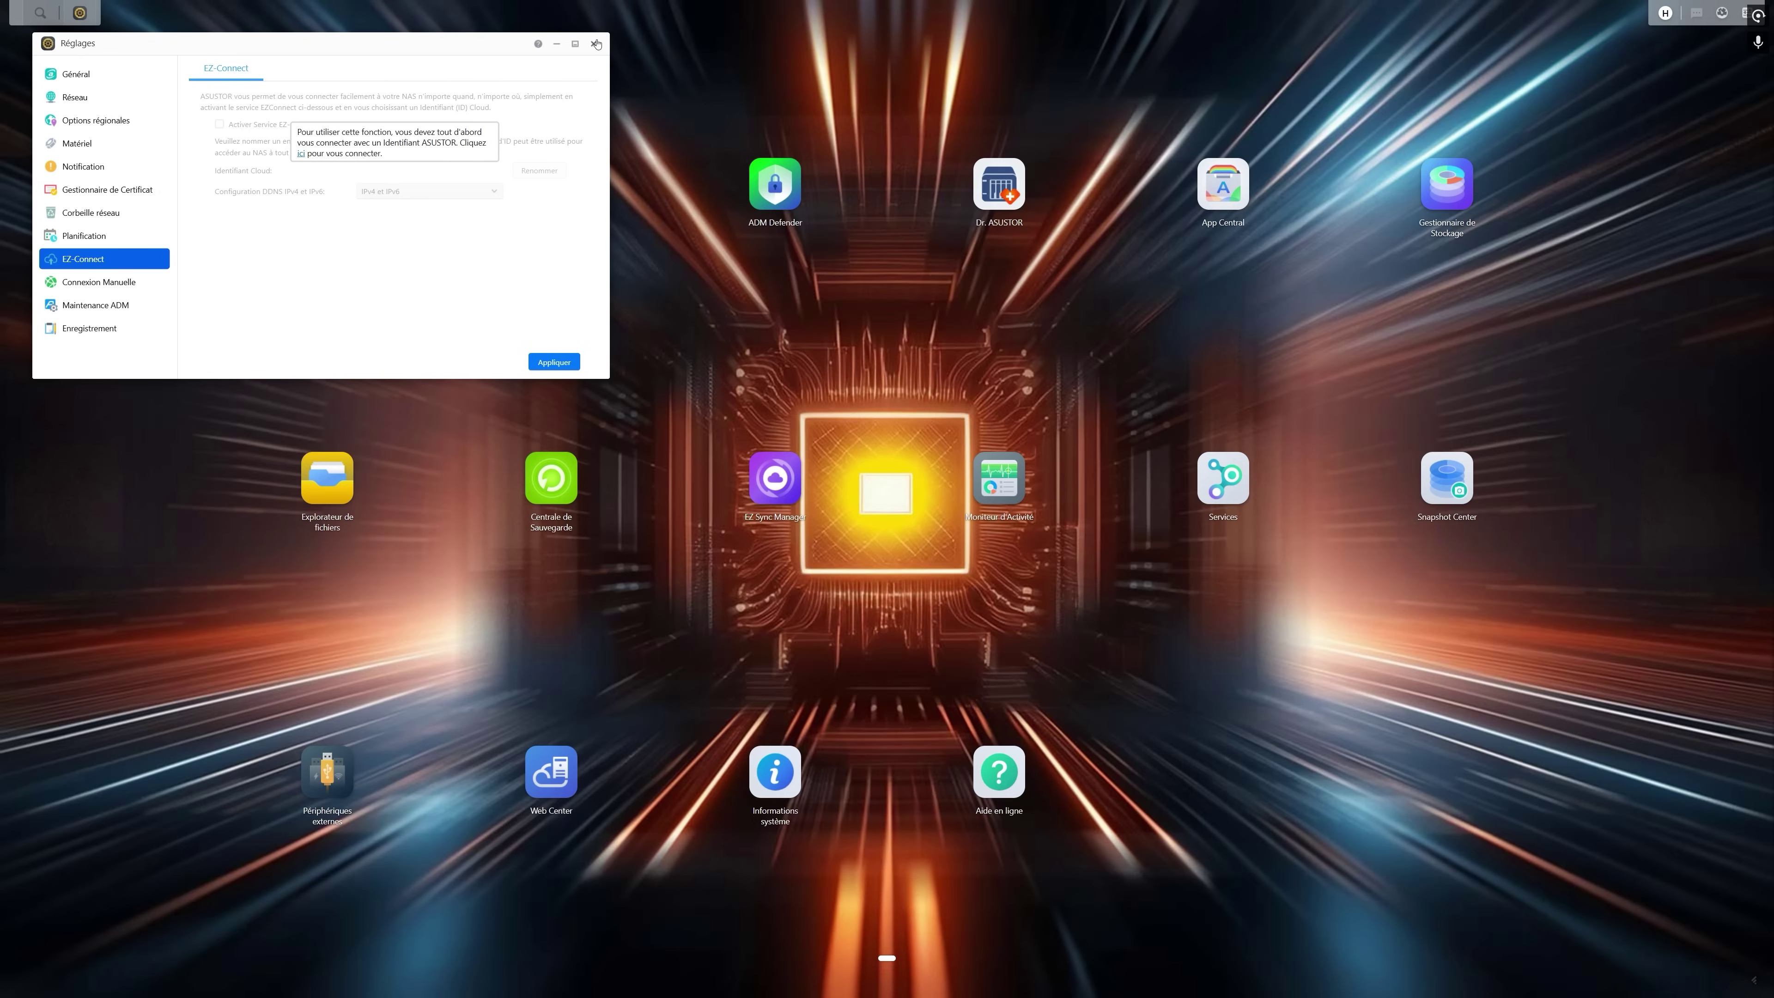
- Check the ASUSTOR ID registration page and the regional date and time settings
click(89, 328)
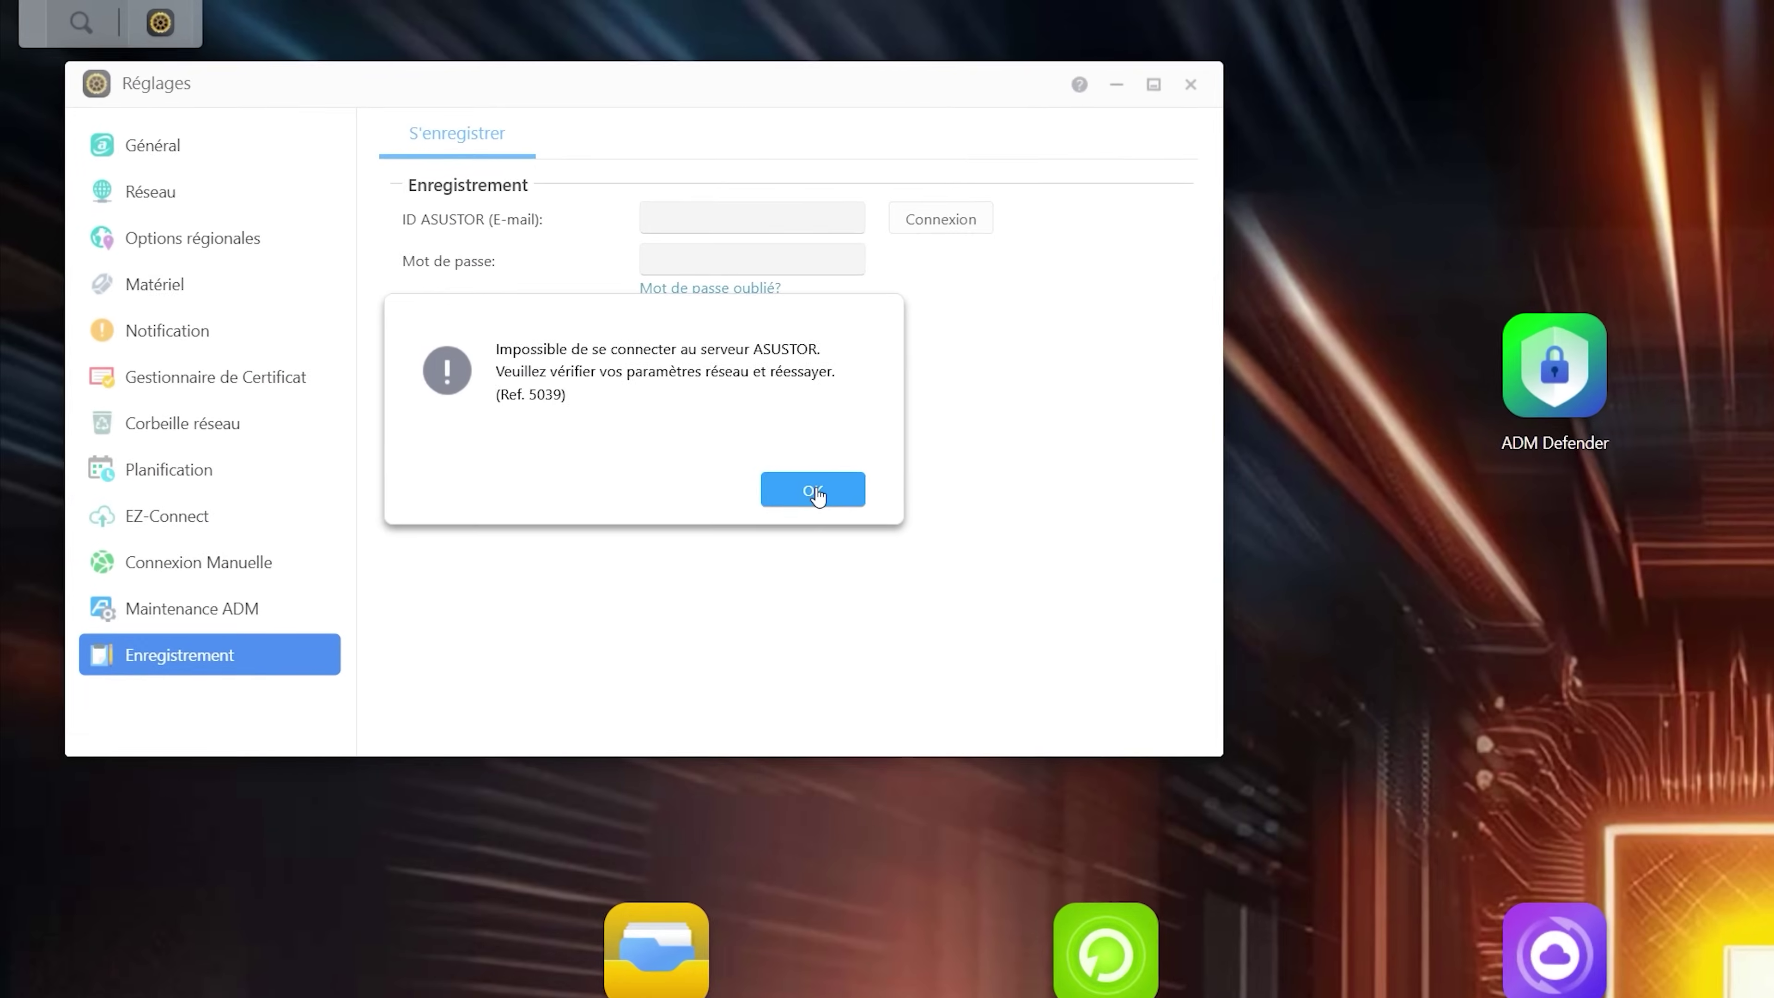
click(405, 253)
click(313, 310)
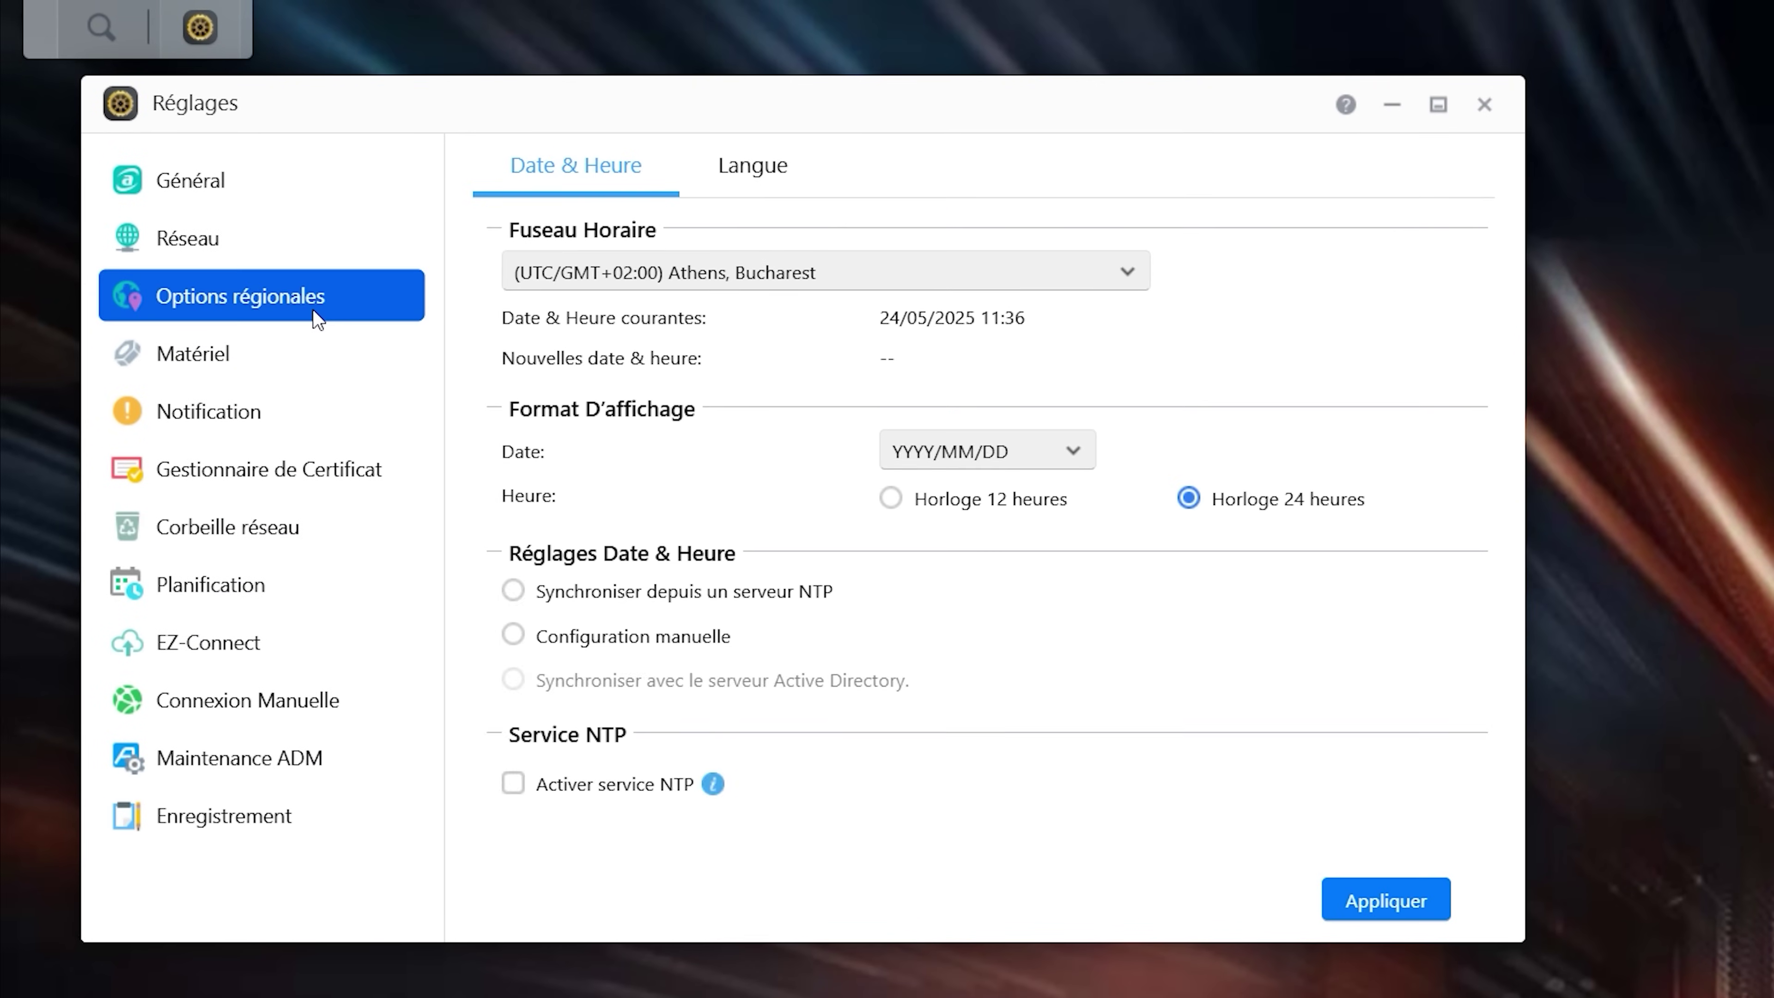
- Try the LED night mode options Mode Nuit and Programmation du mode nuit in the hardware settings, and leave the page without applying
click(274, 363)
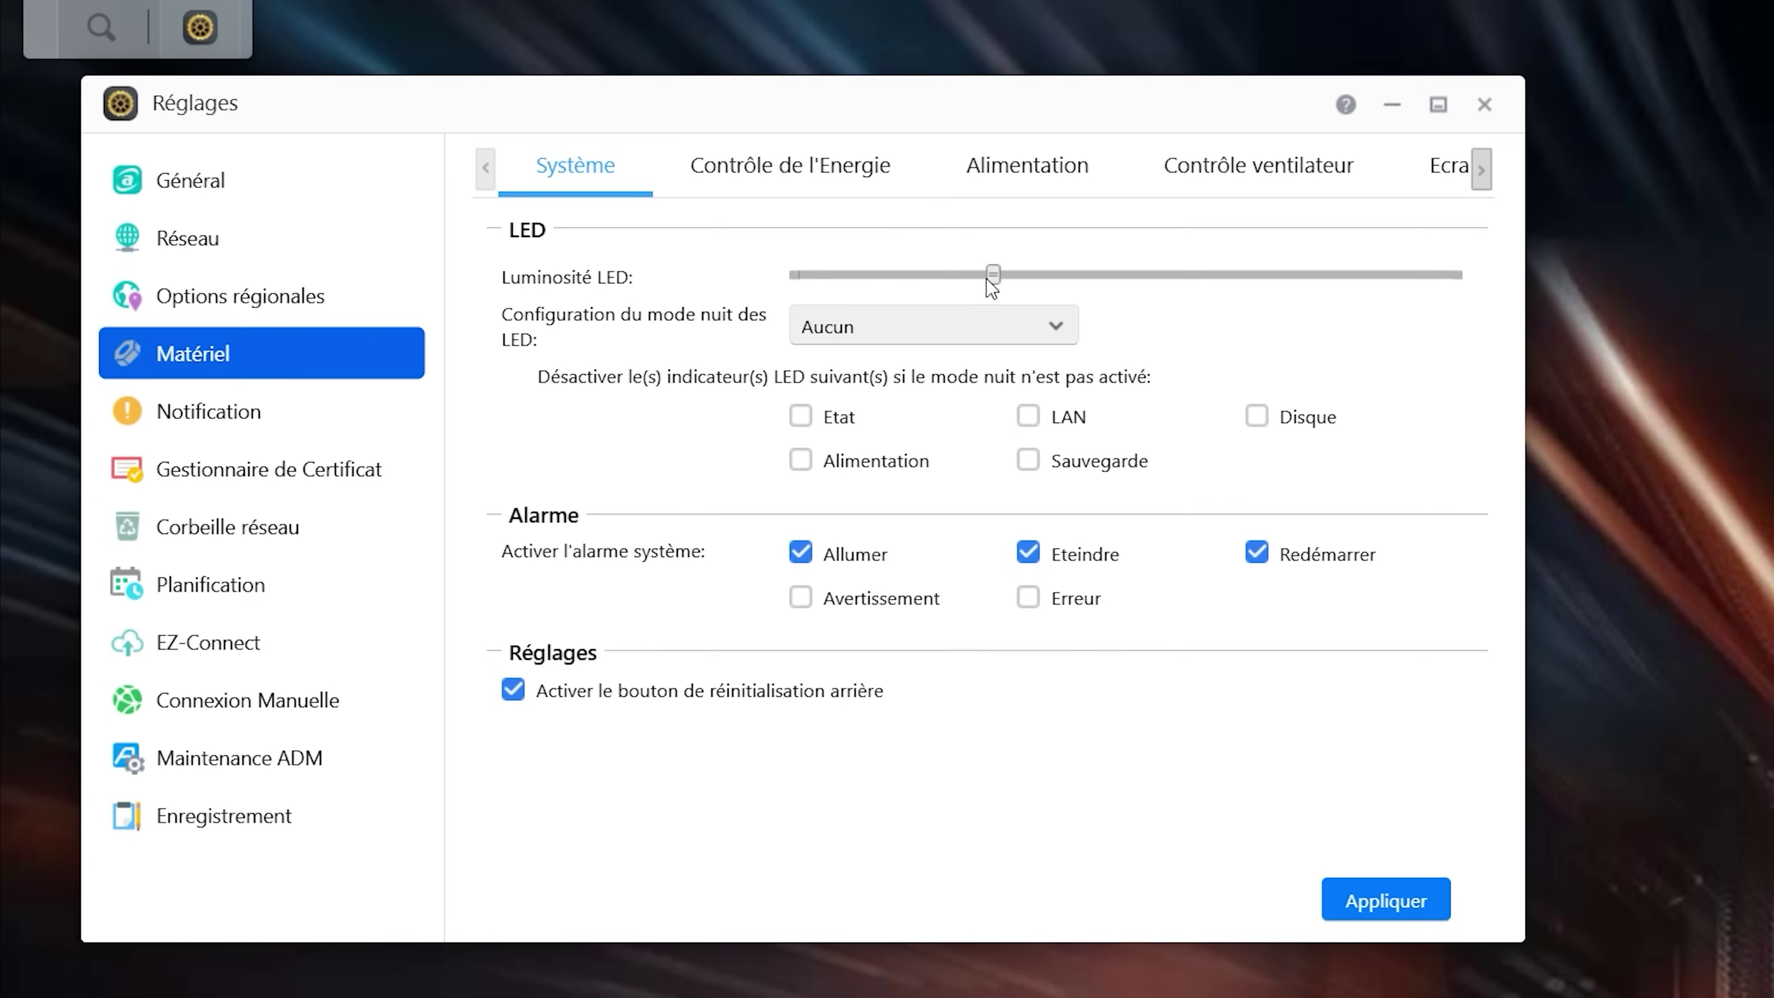
click(1025, 337)
click(976, 427)
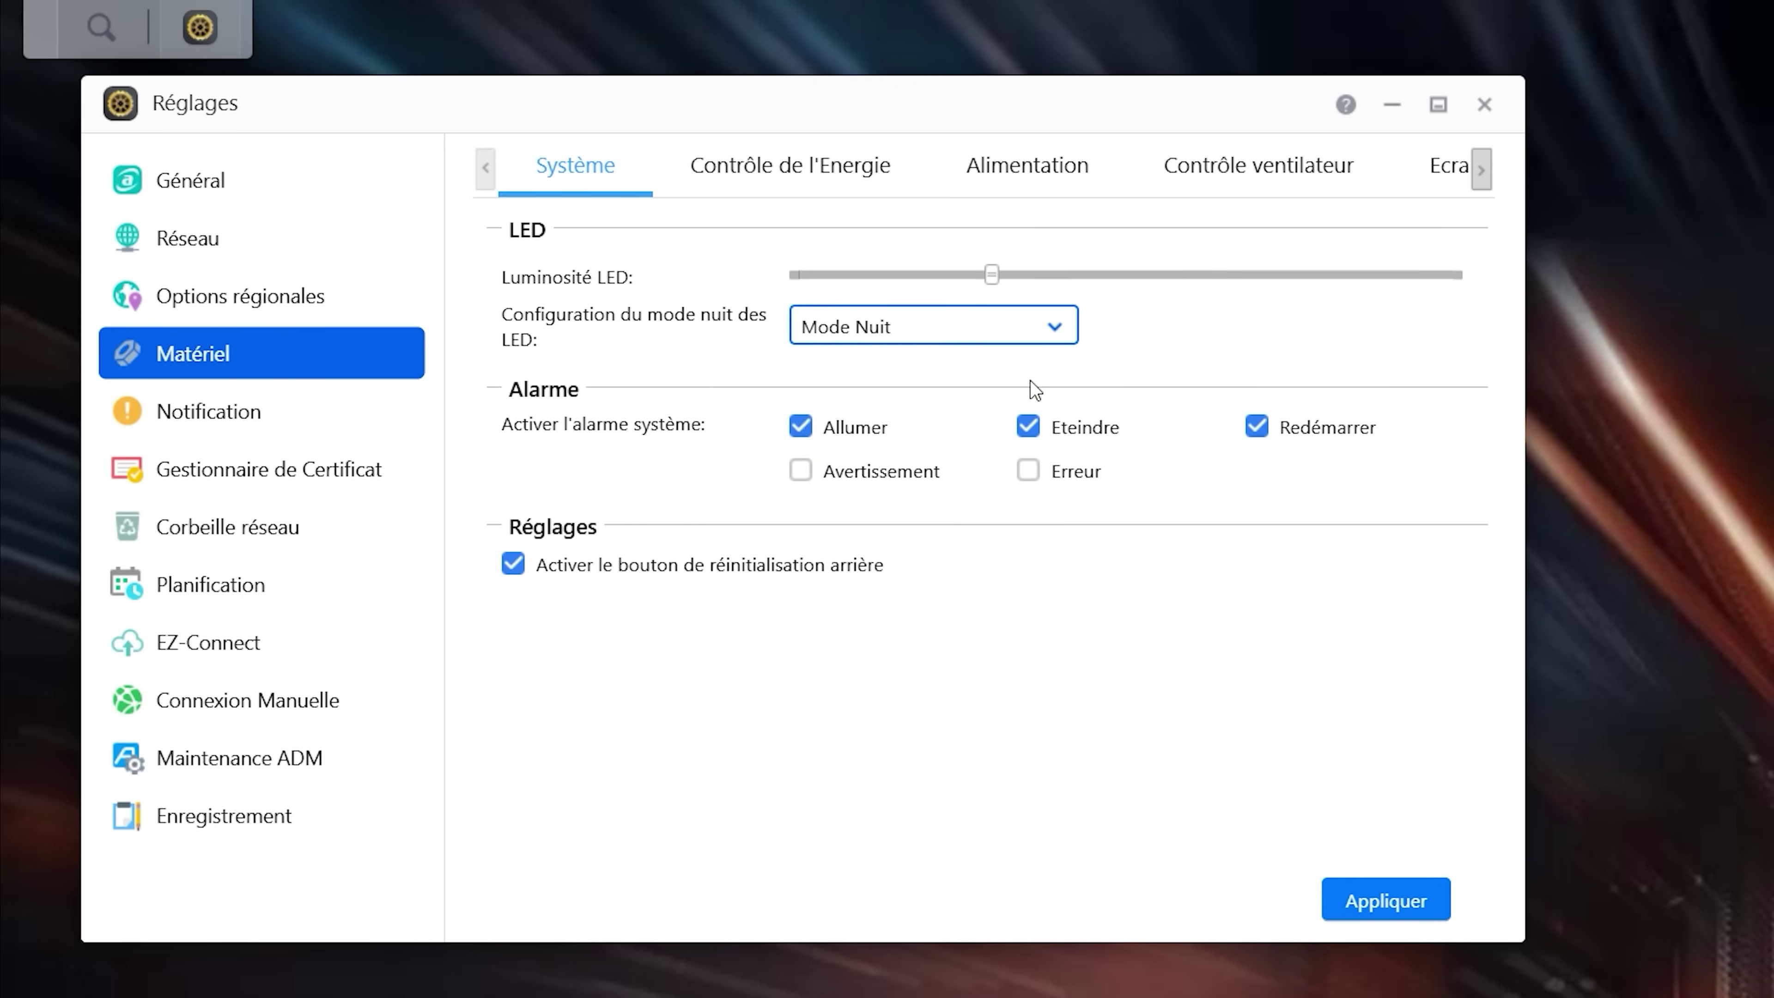
click(1024, 339)
click(997, 488)
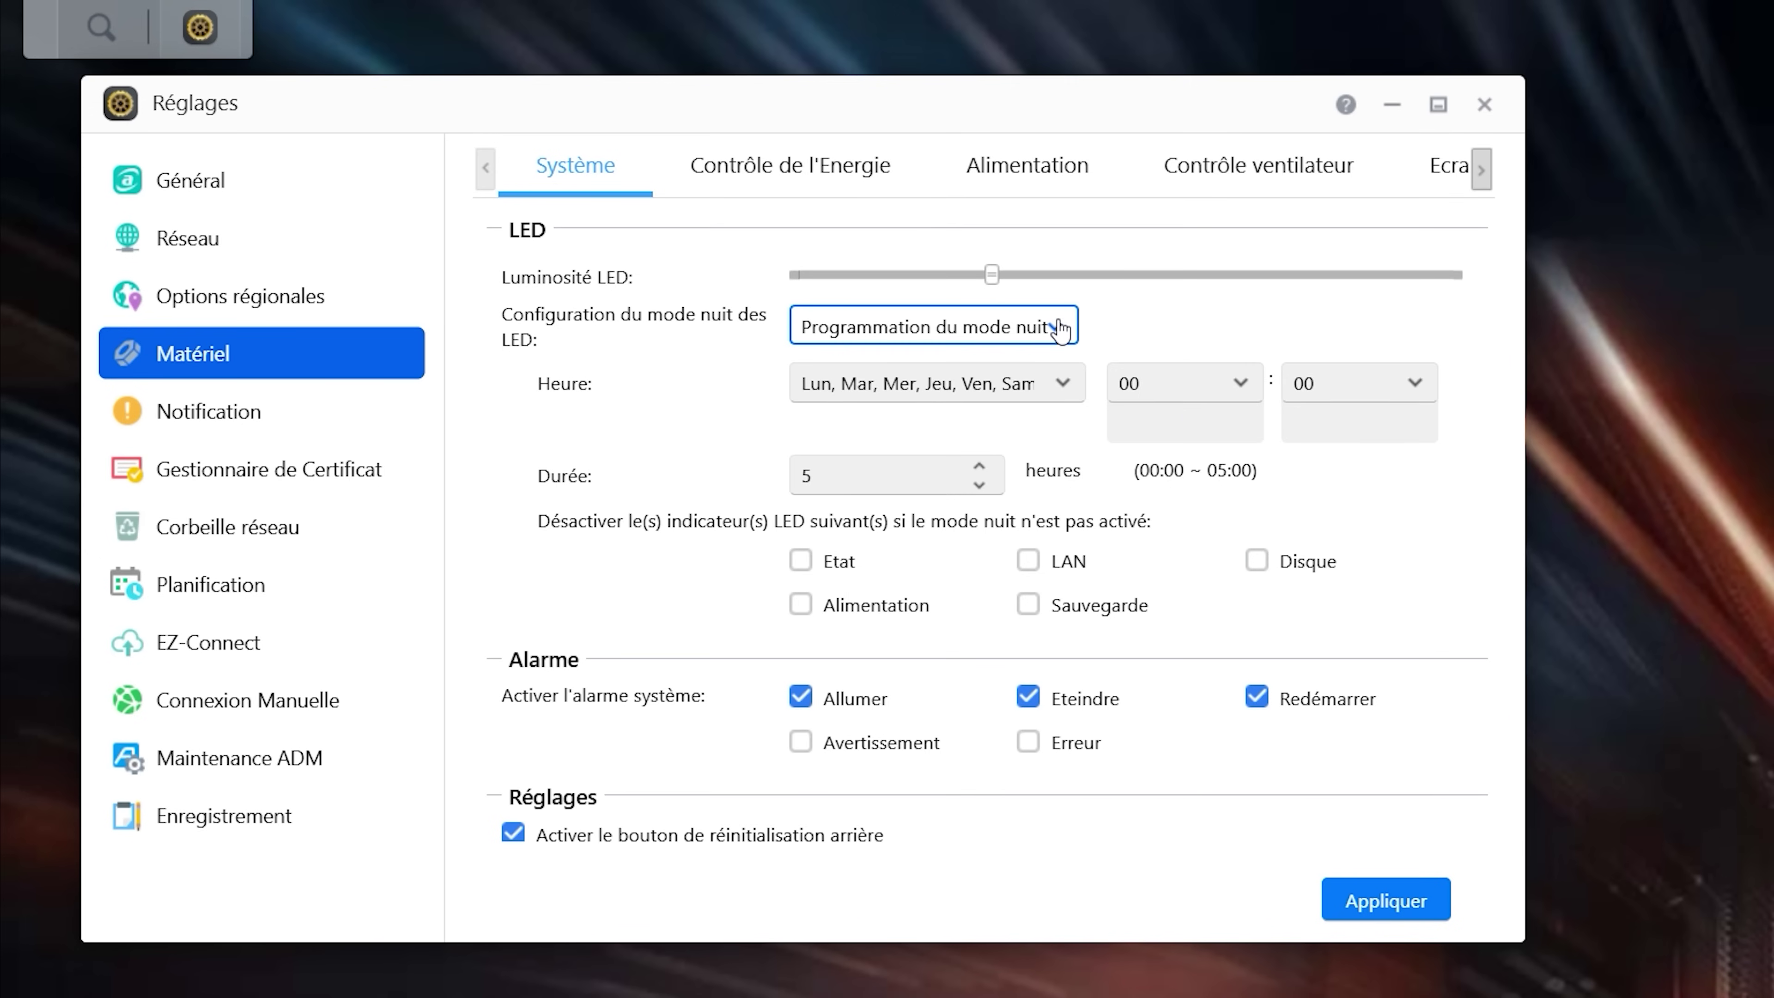
click(814, 187)
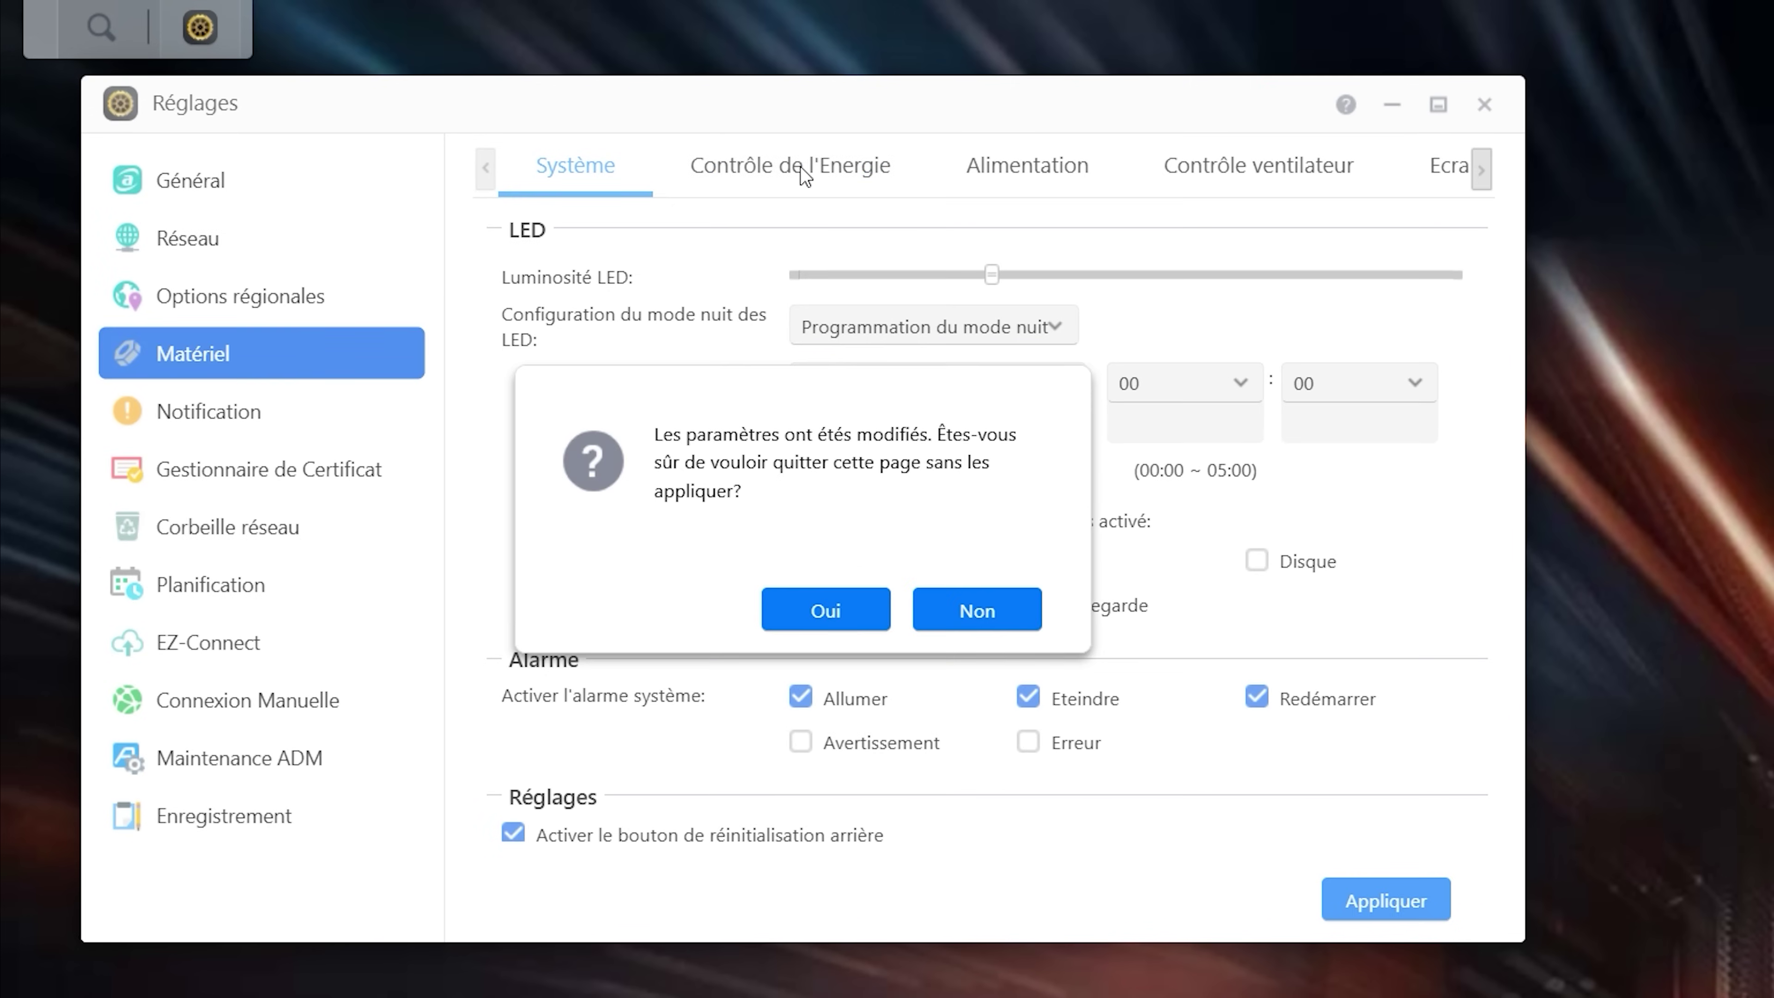
key(Return)
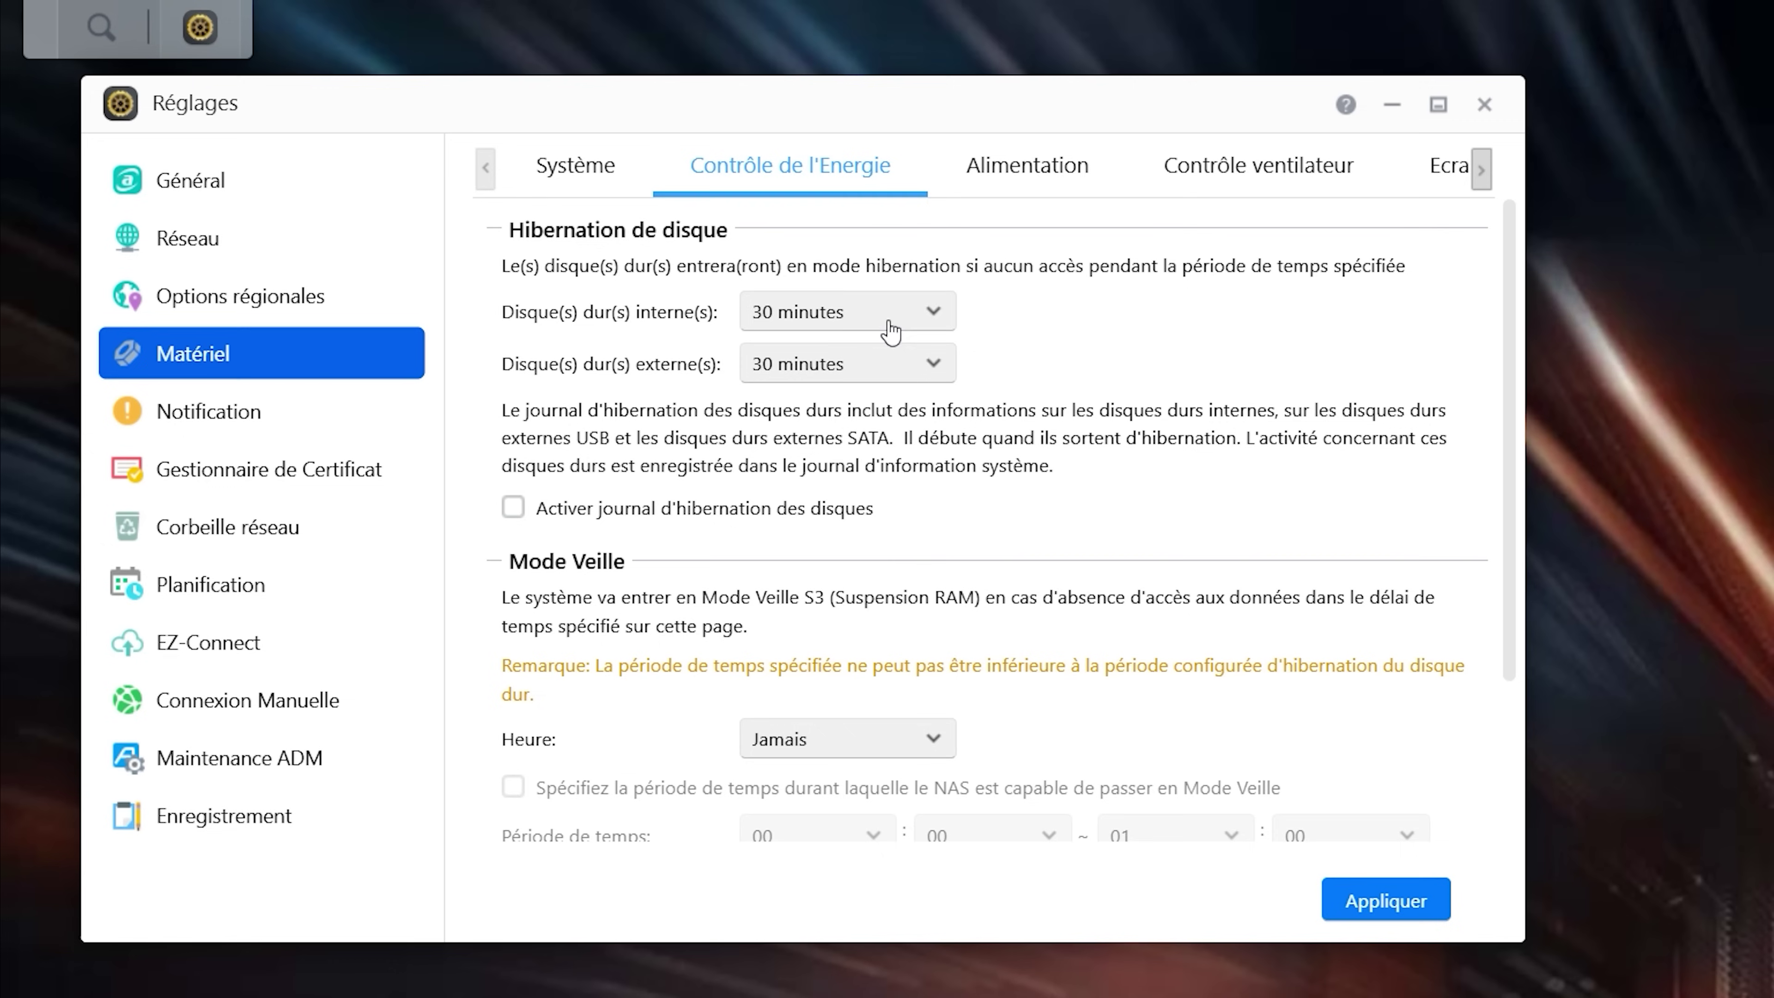
- Examine the energy control and power supply settings, and try enabling custom text for the LCD screen
scroll(1010, 469, down, 3)
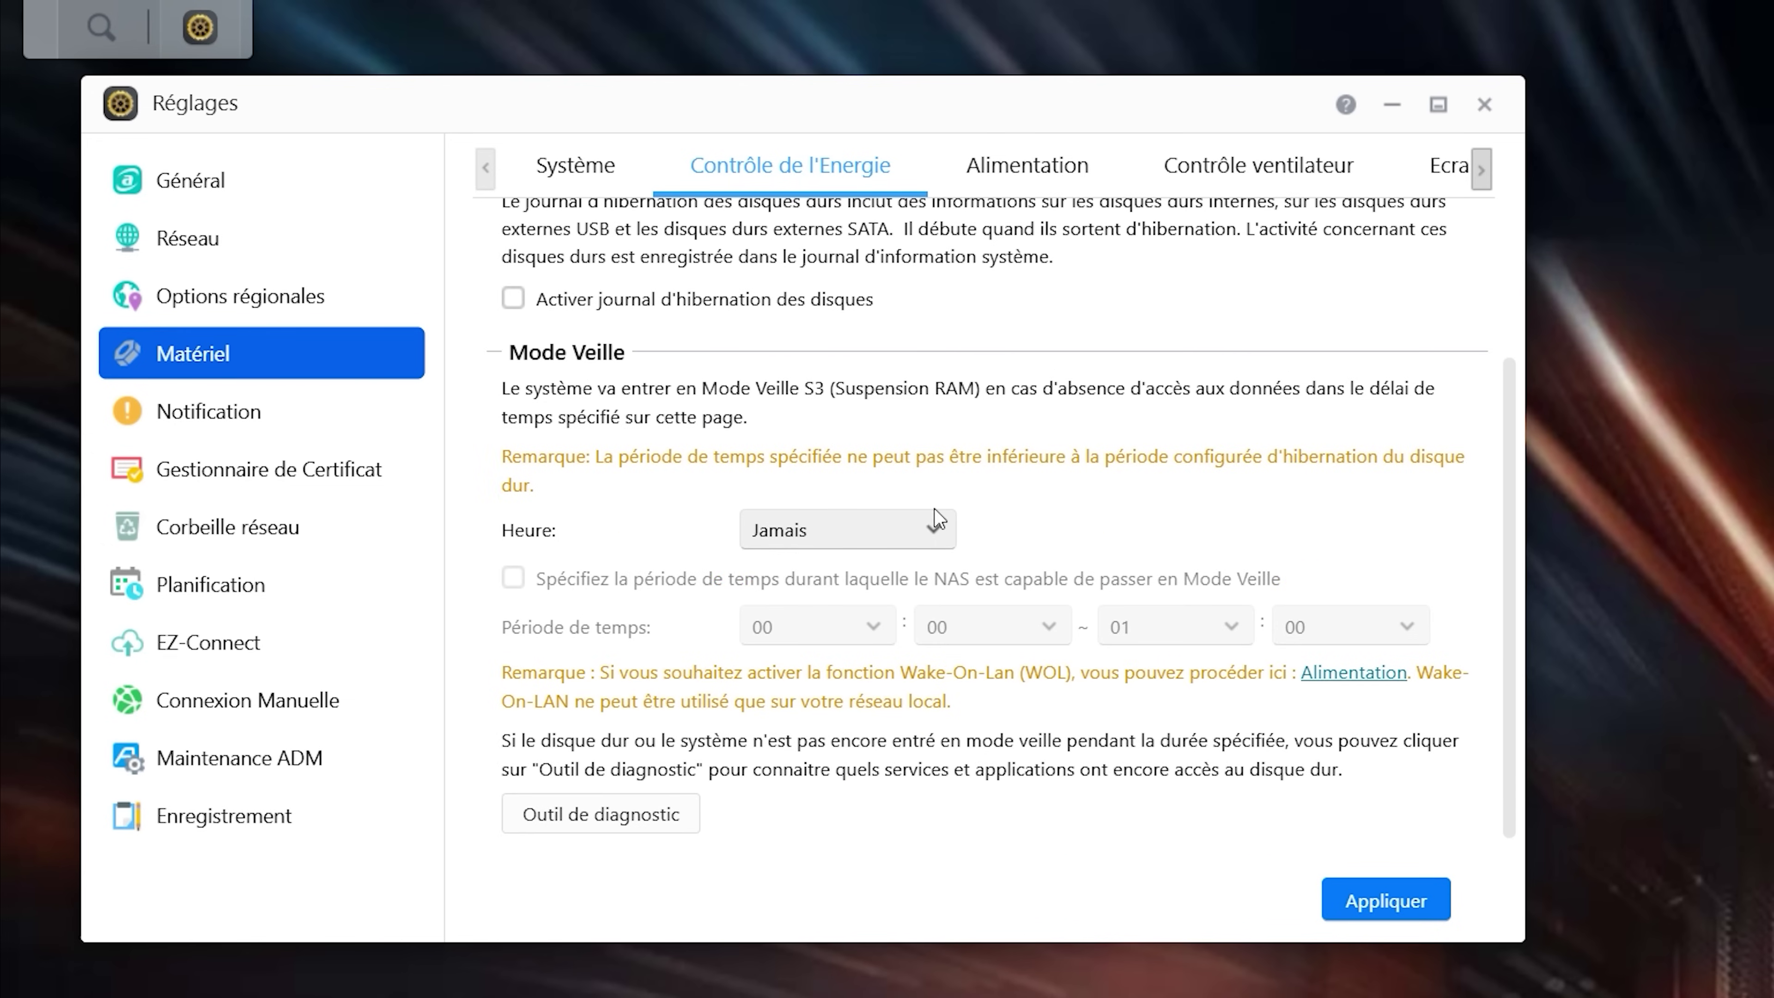
scroll(934, 509, up, 3)
click(1041, 180)
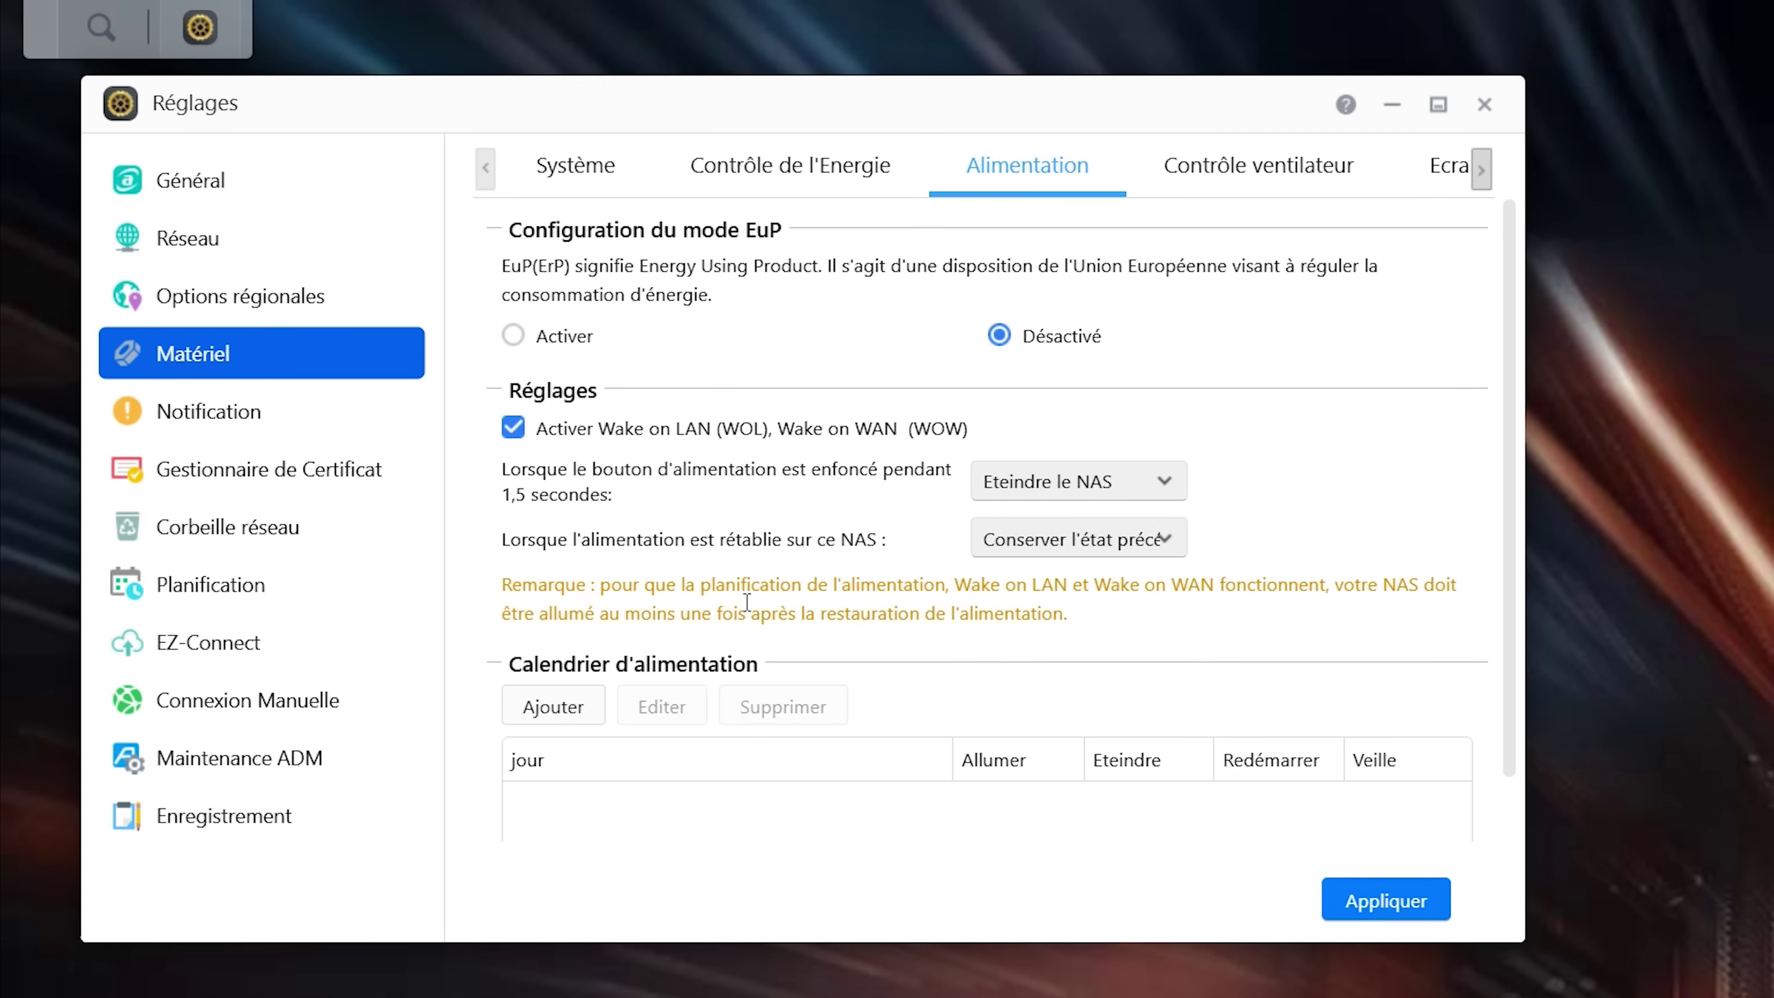
scroll(842, 560, down, 1)
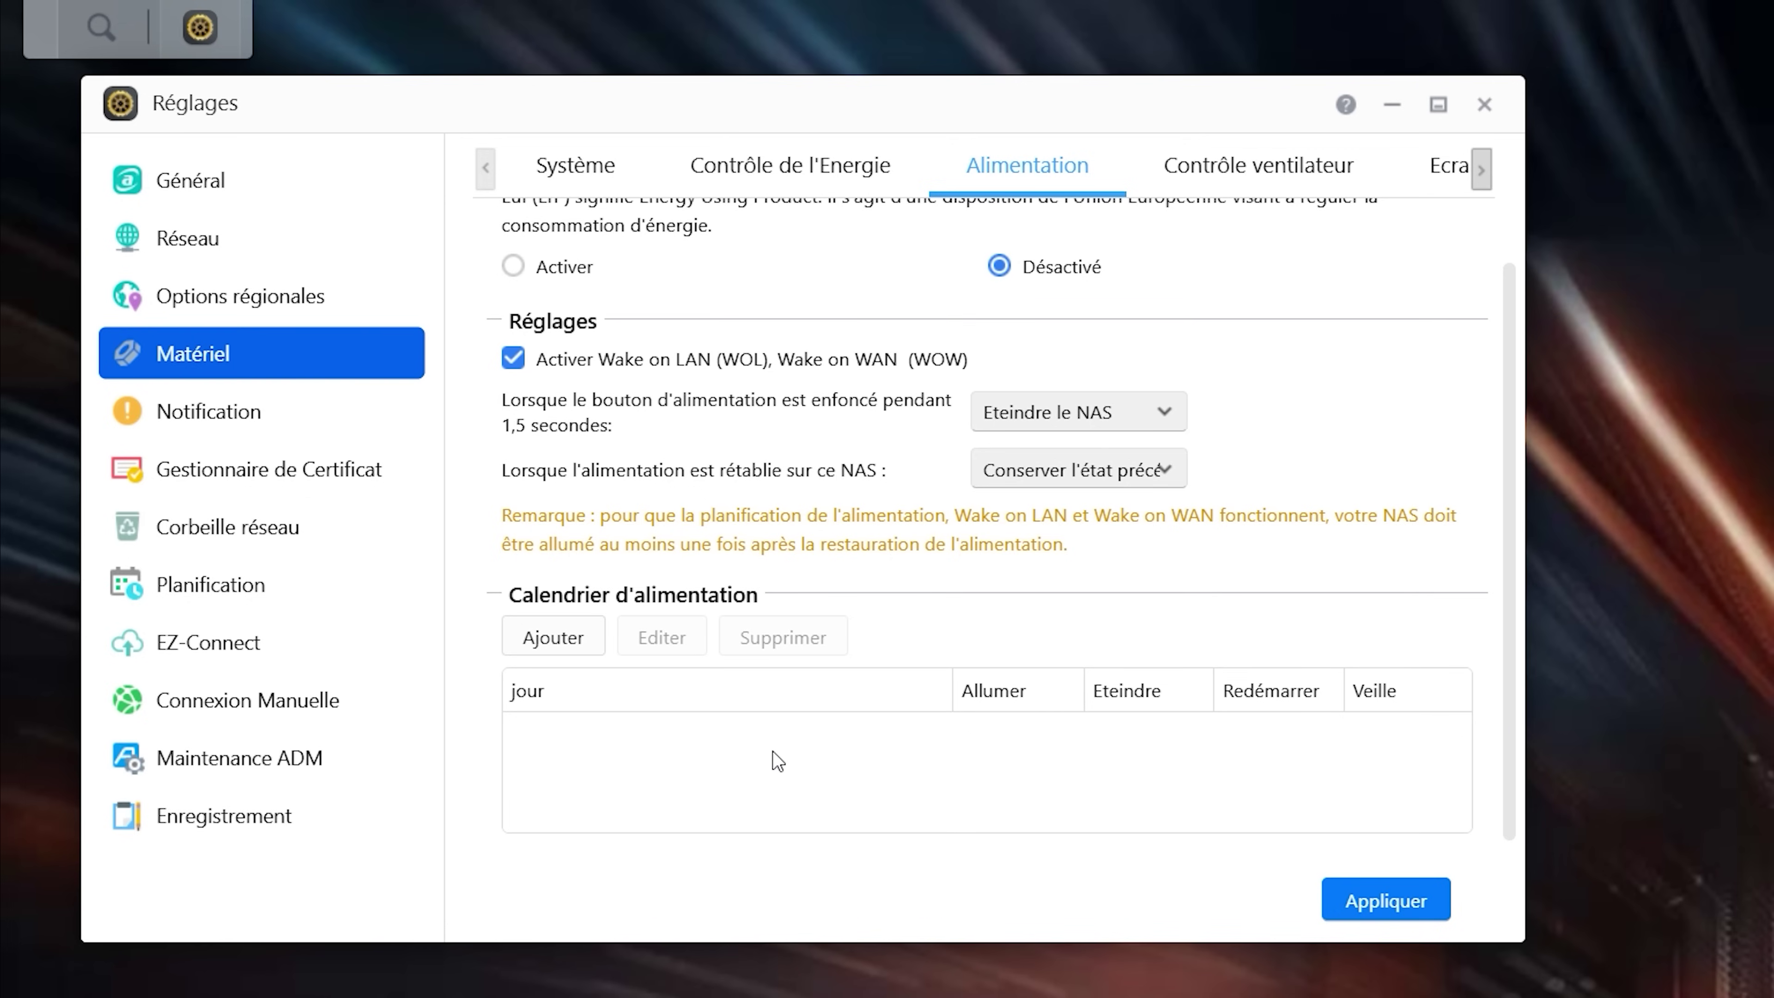
scroll(751, 753, up, 1)
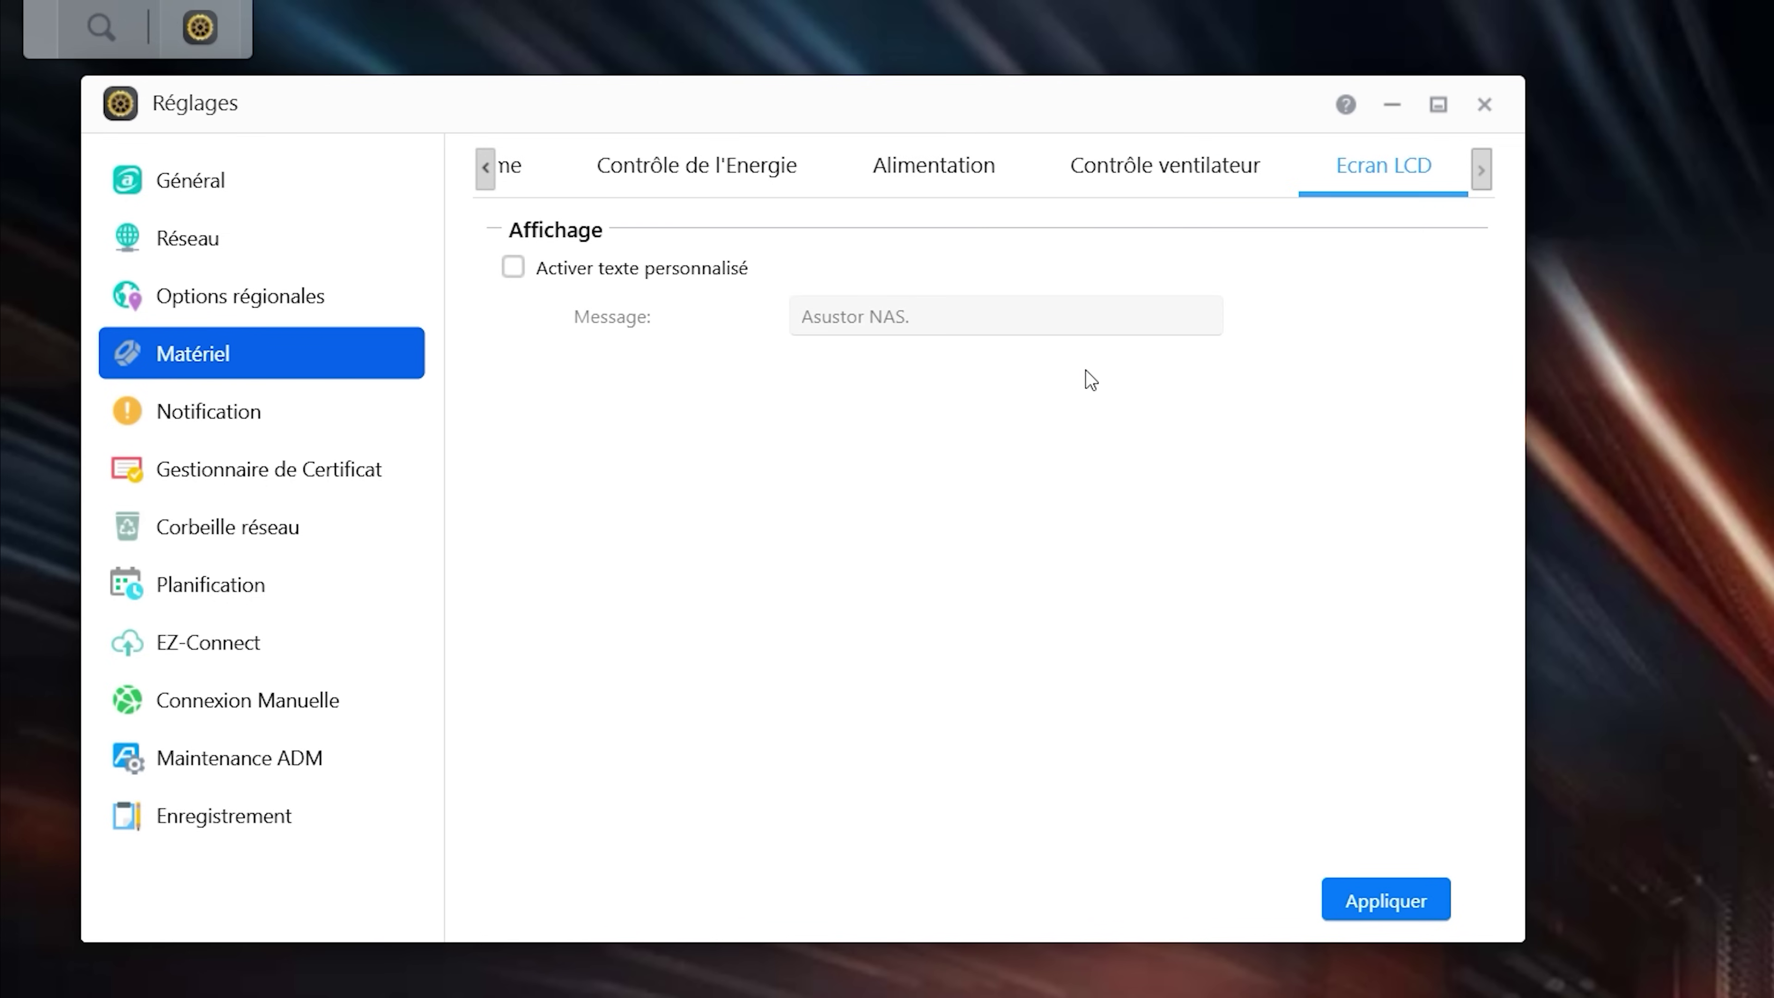
click(554, 274)
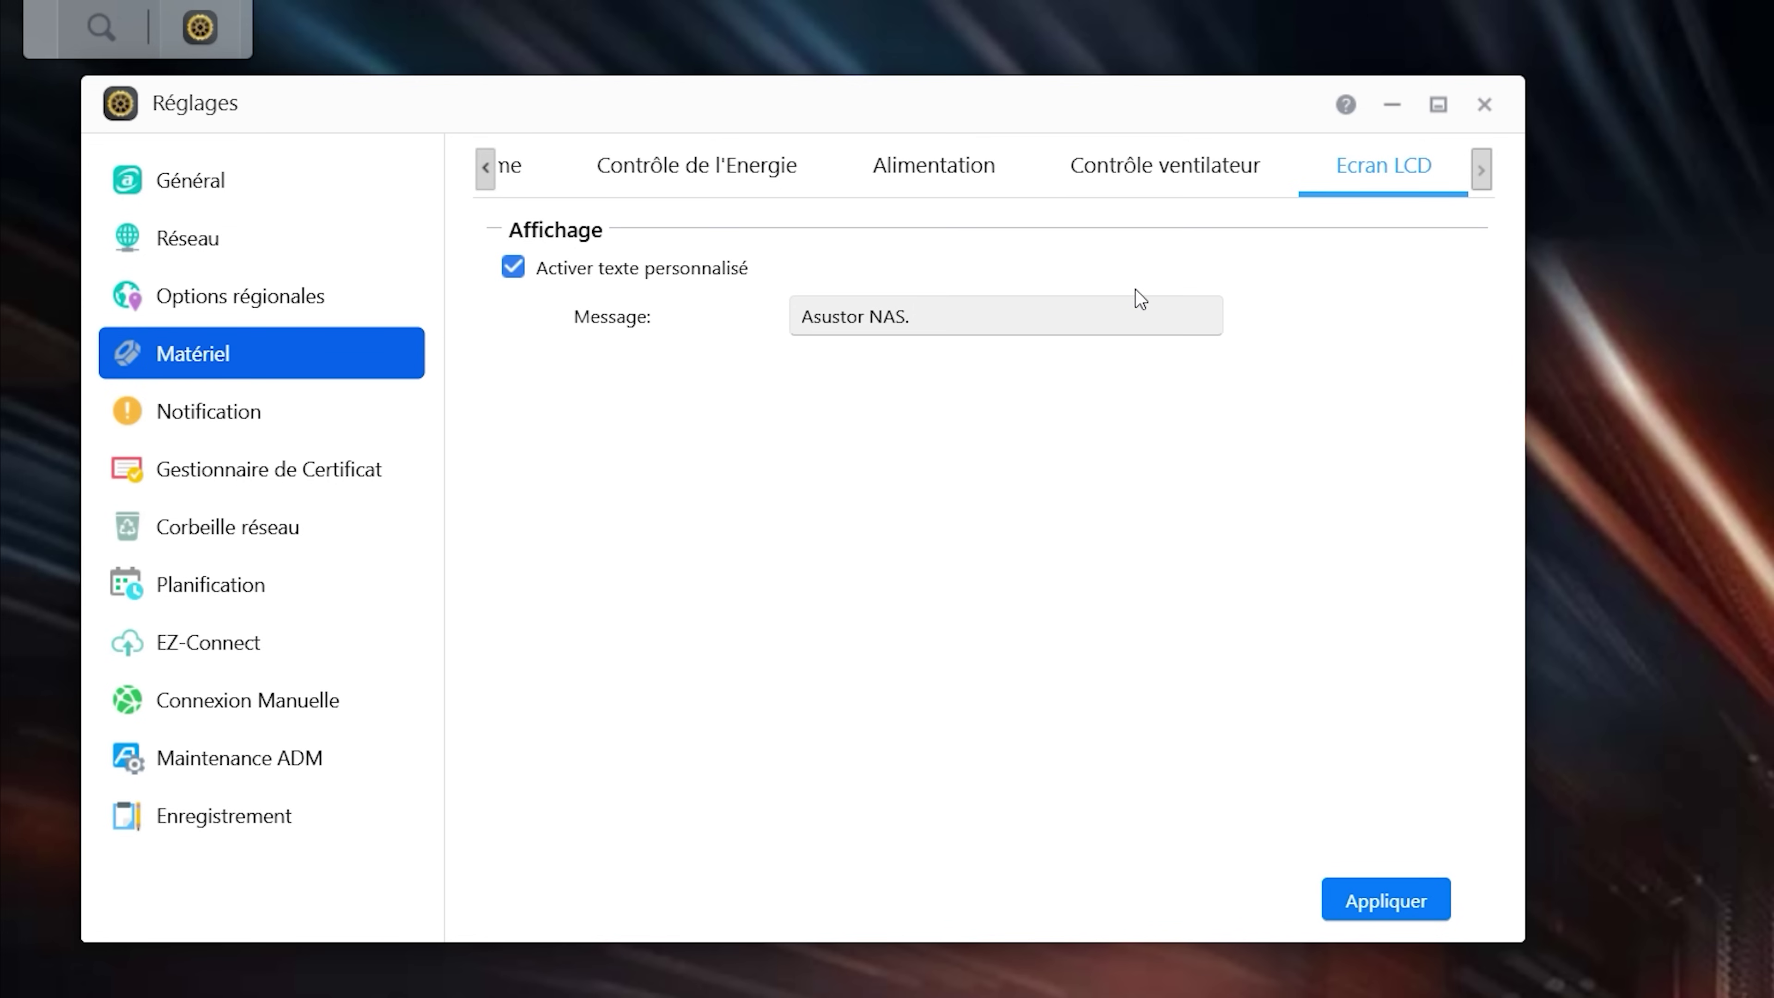
- Examine the e-mail, SMS, push and advanced notification settings, including the form for adding a custom rule, and cancel the form
click(208, 411)
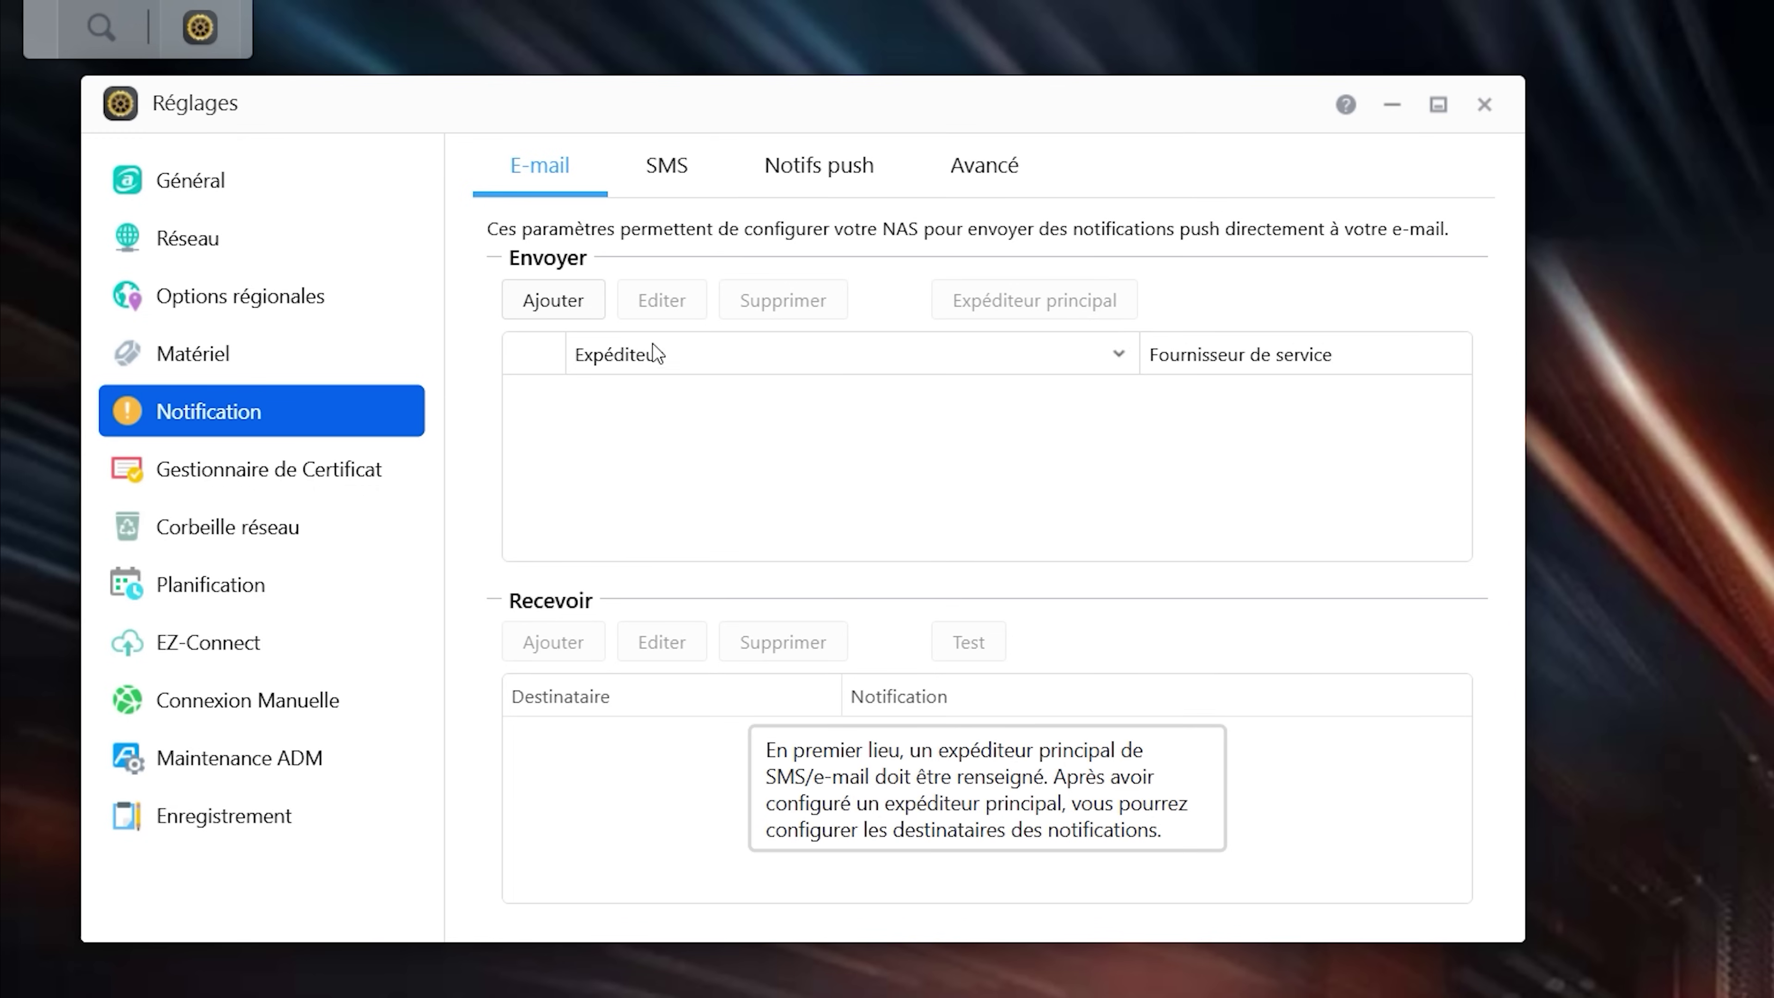
click(660, 179)
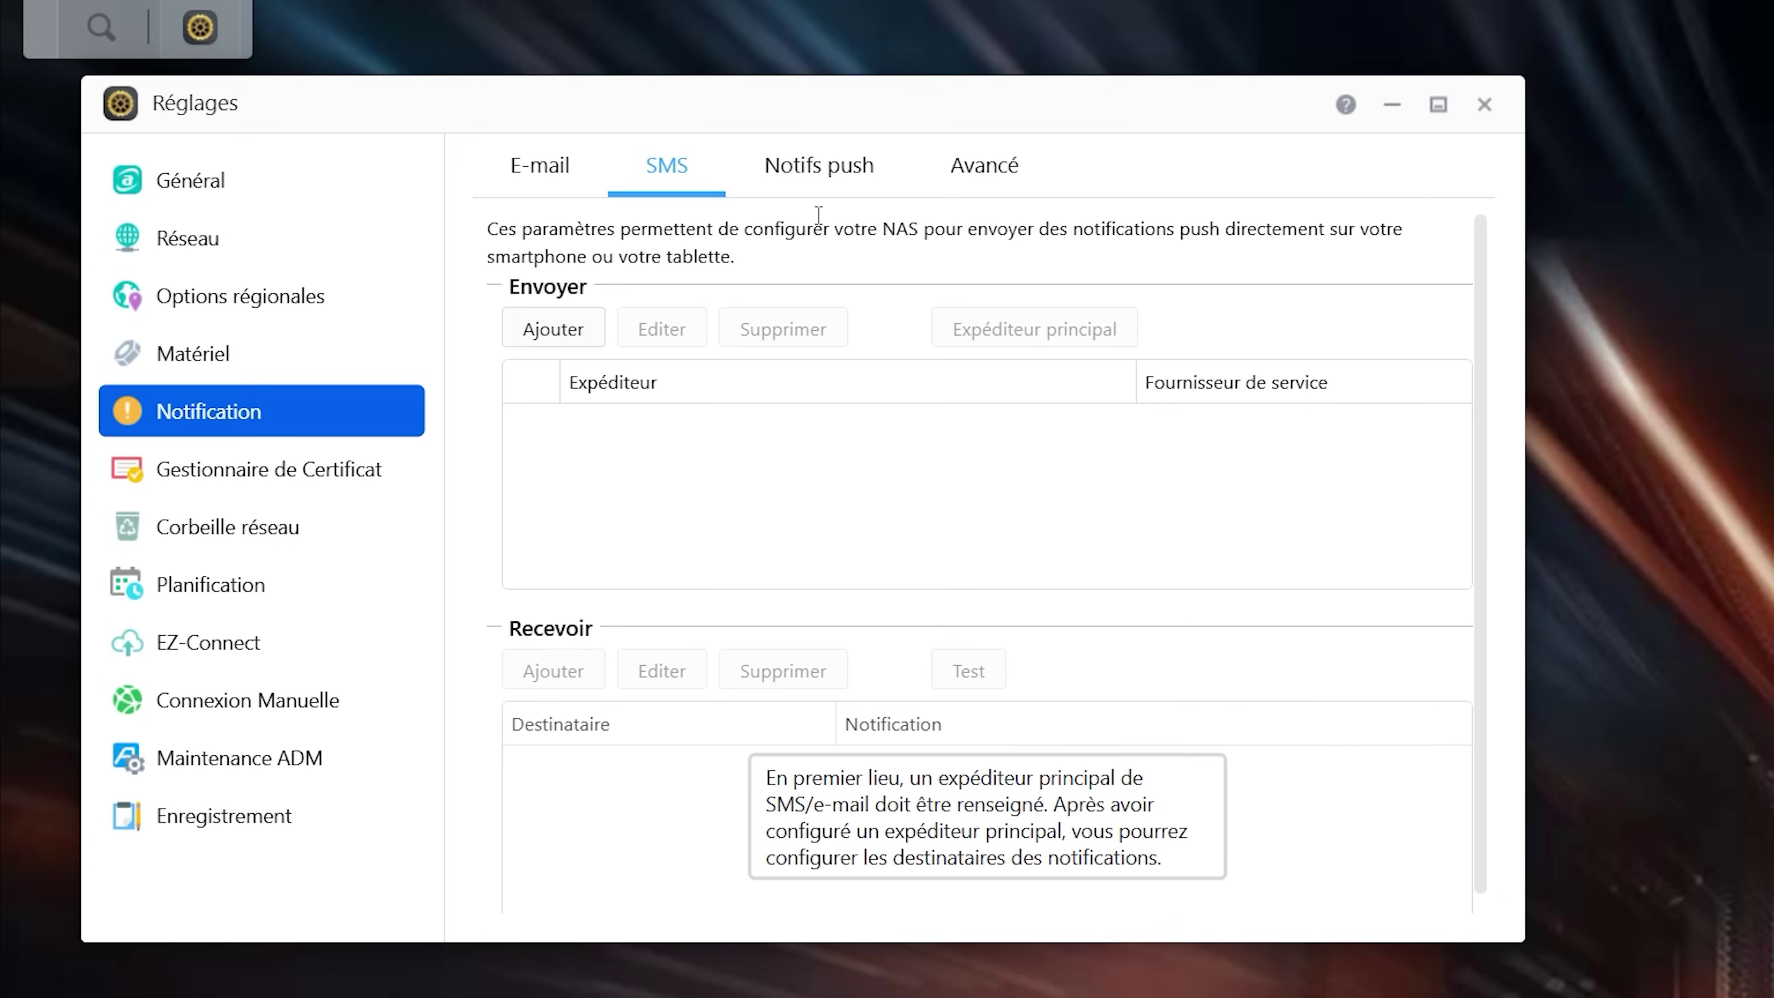
click(840, 185)
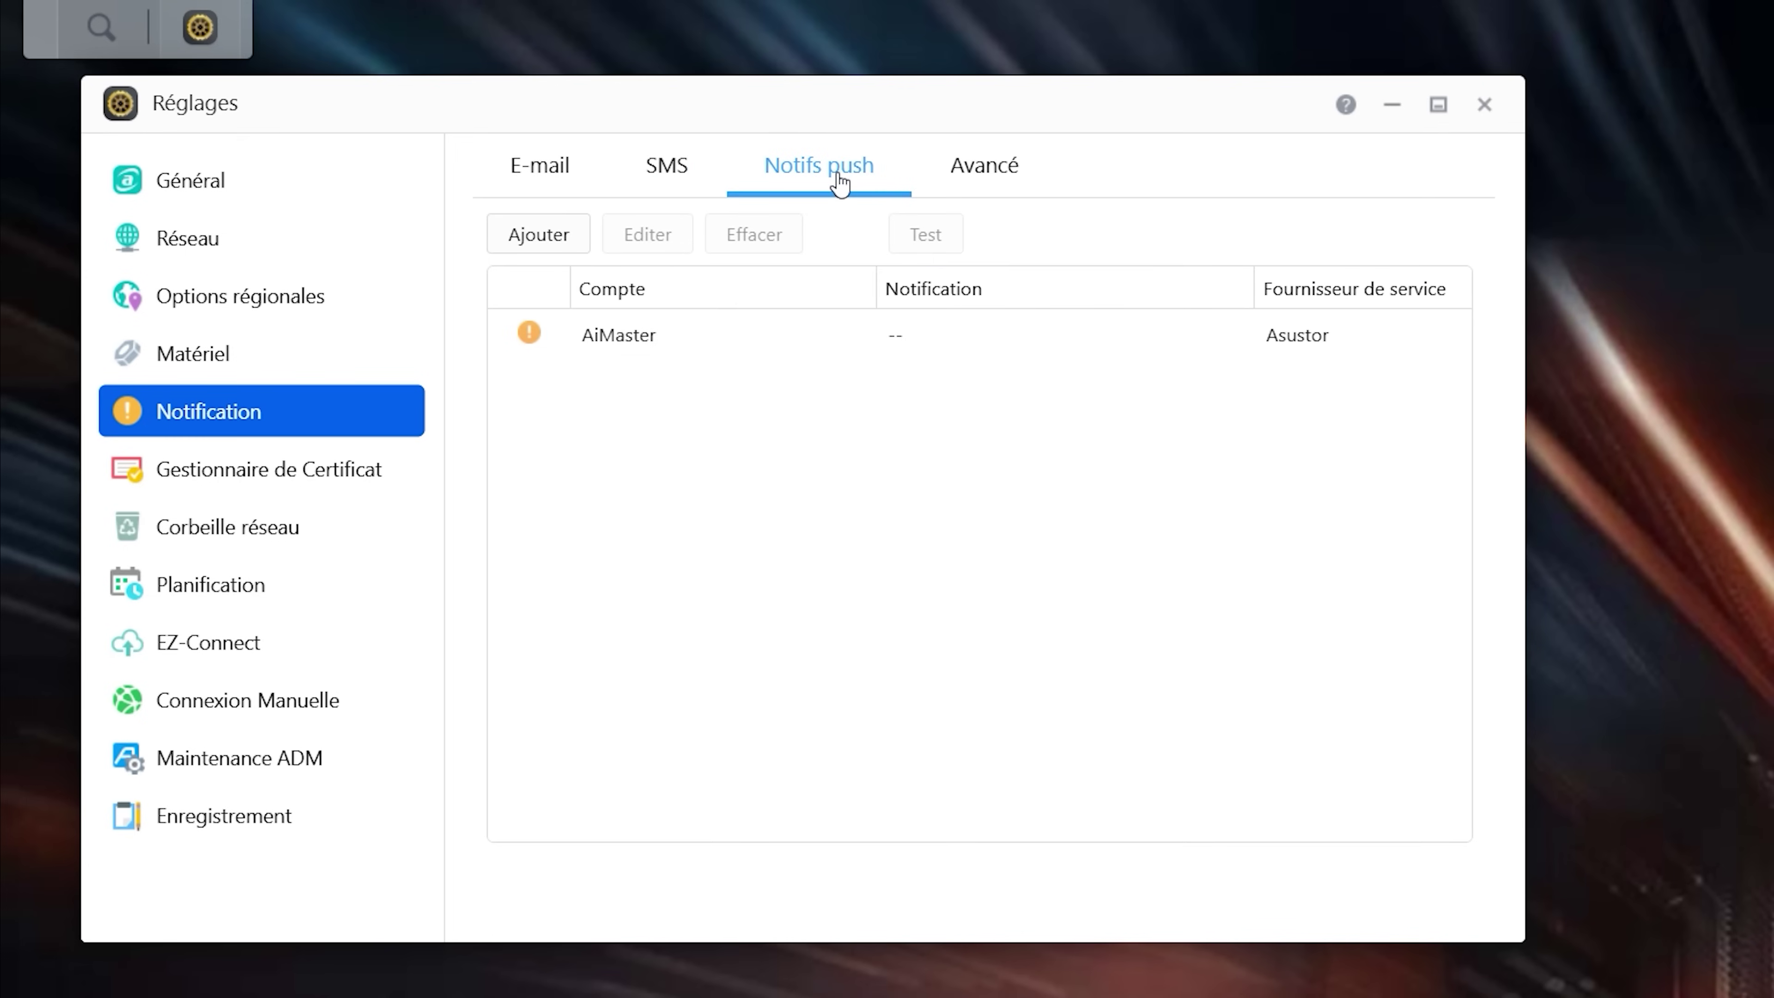
click(717, 351)
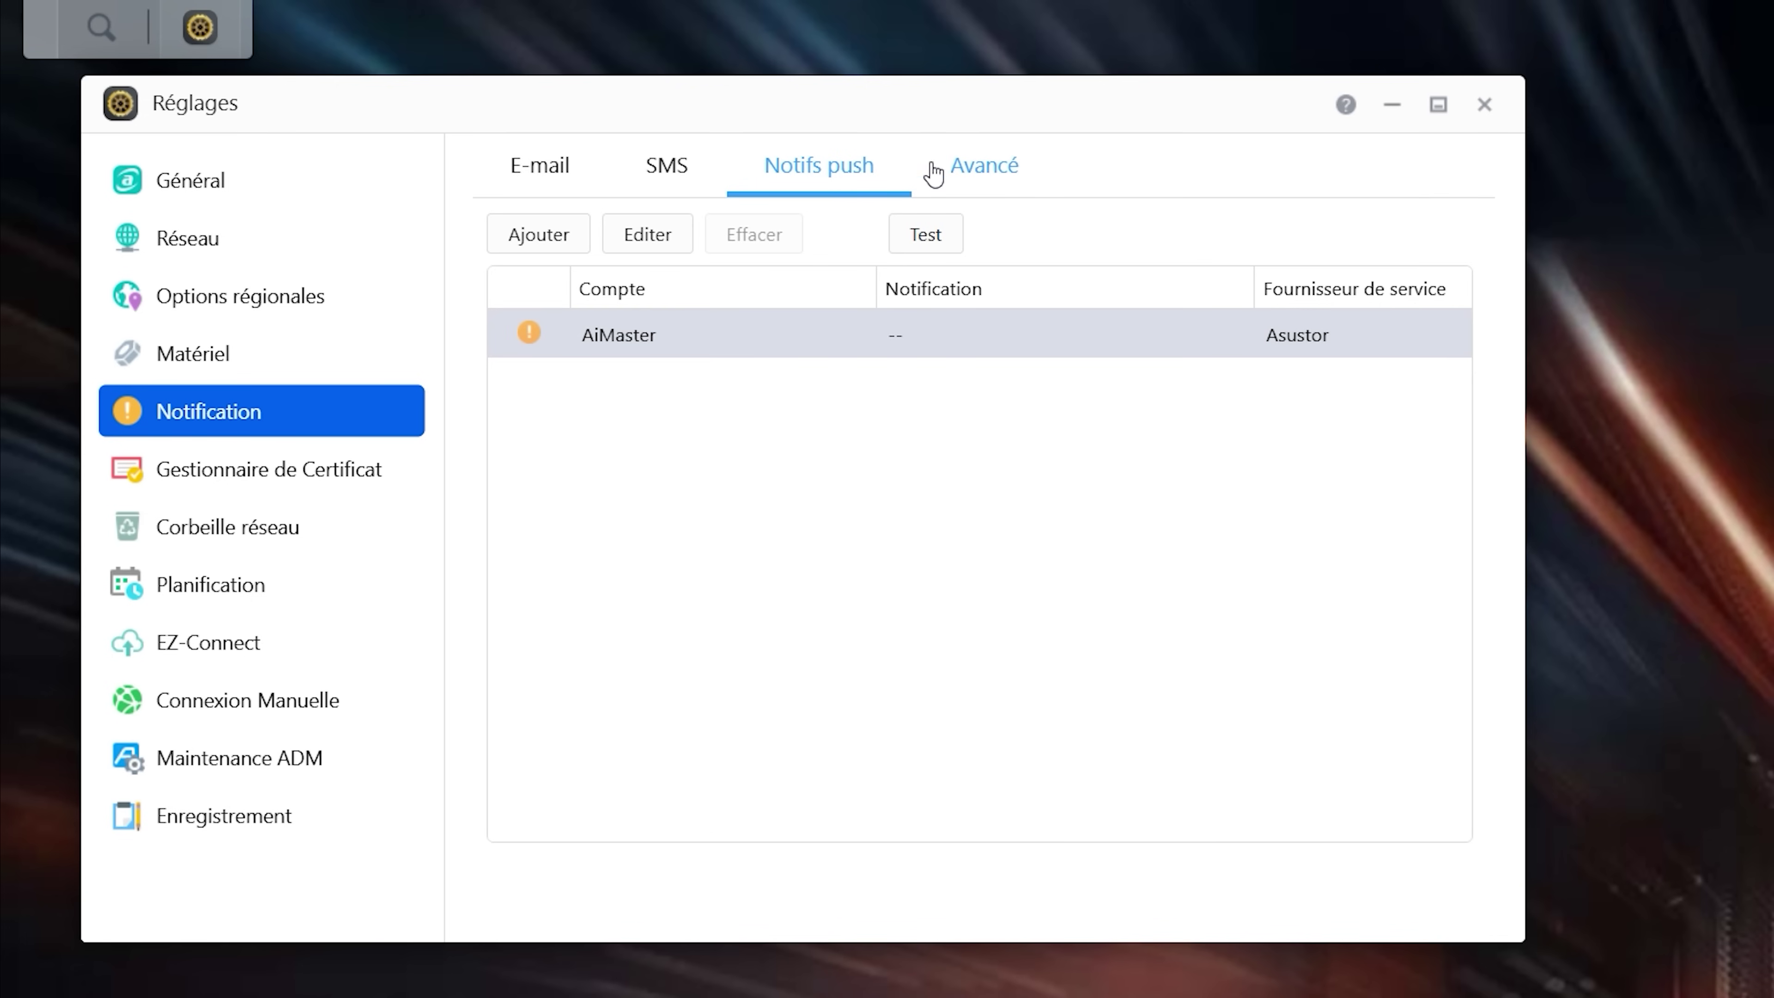
click(978, 167)
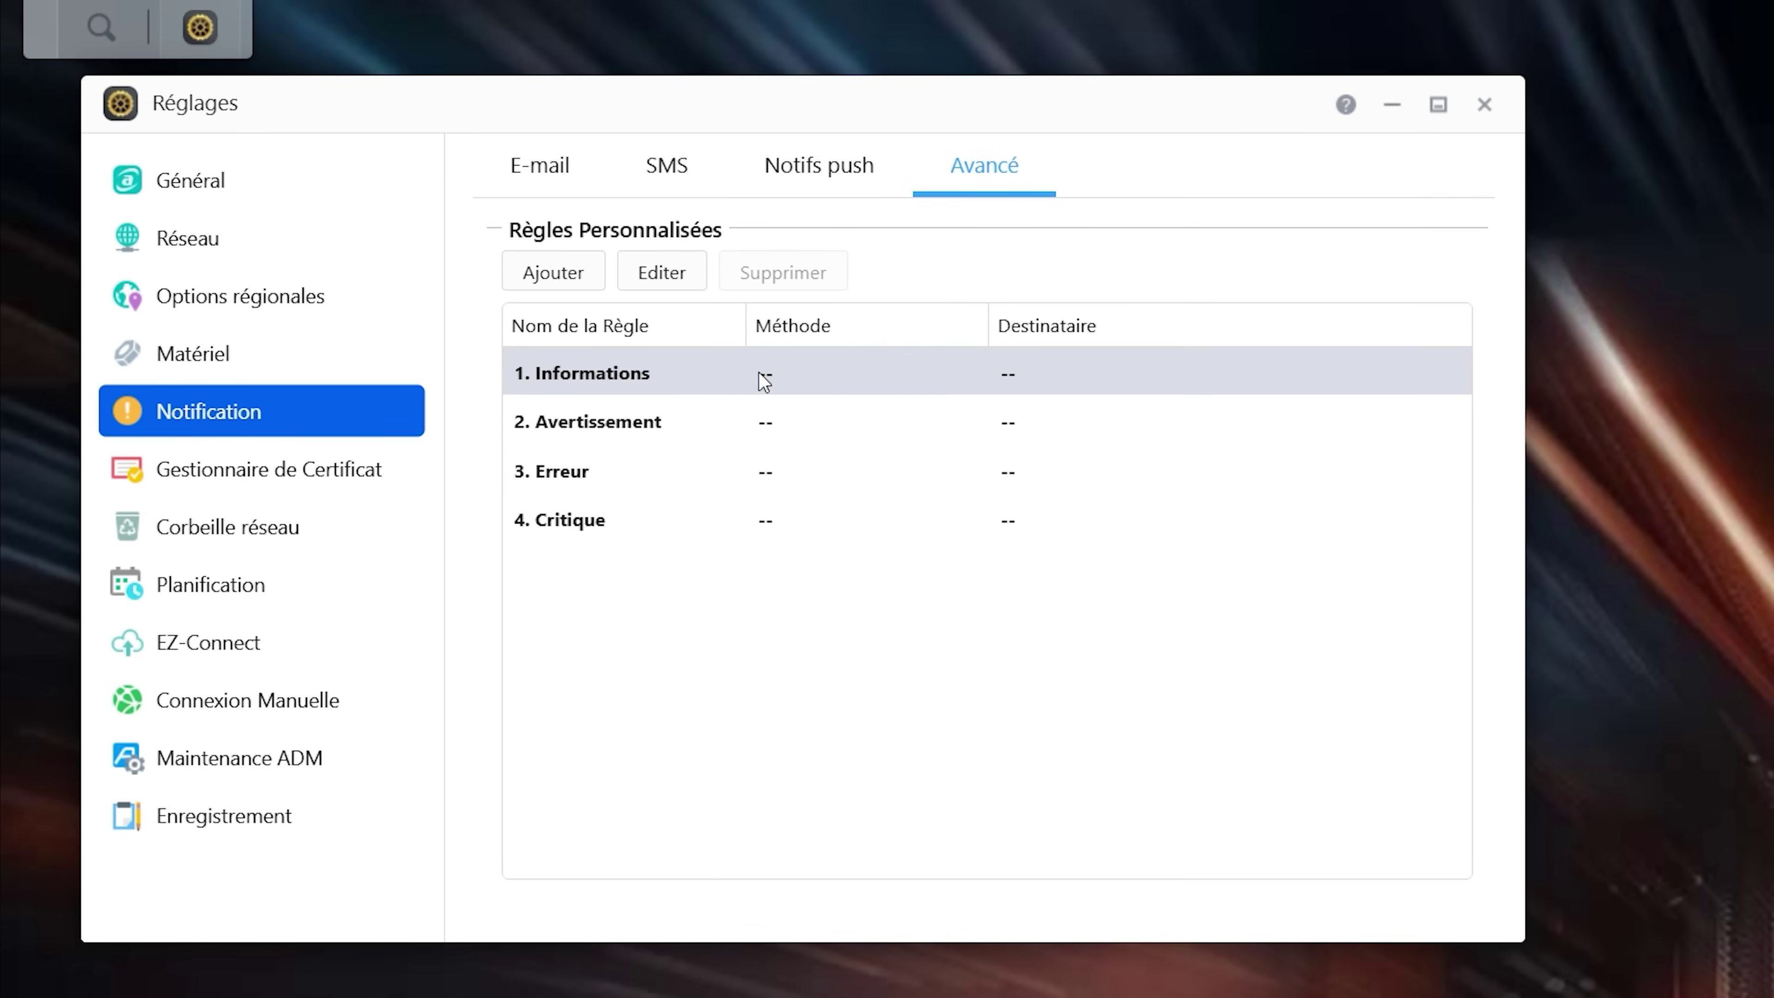
click(553, 284)
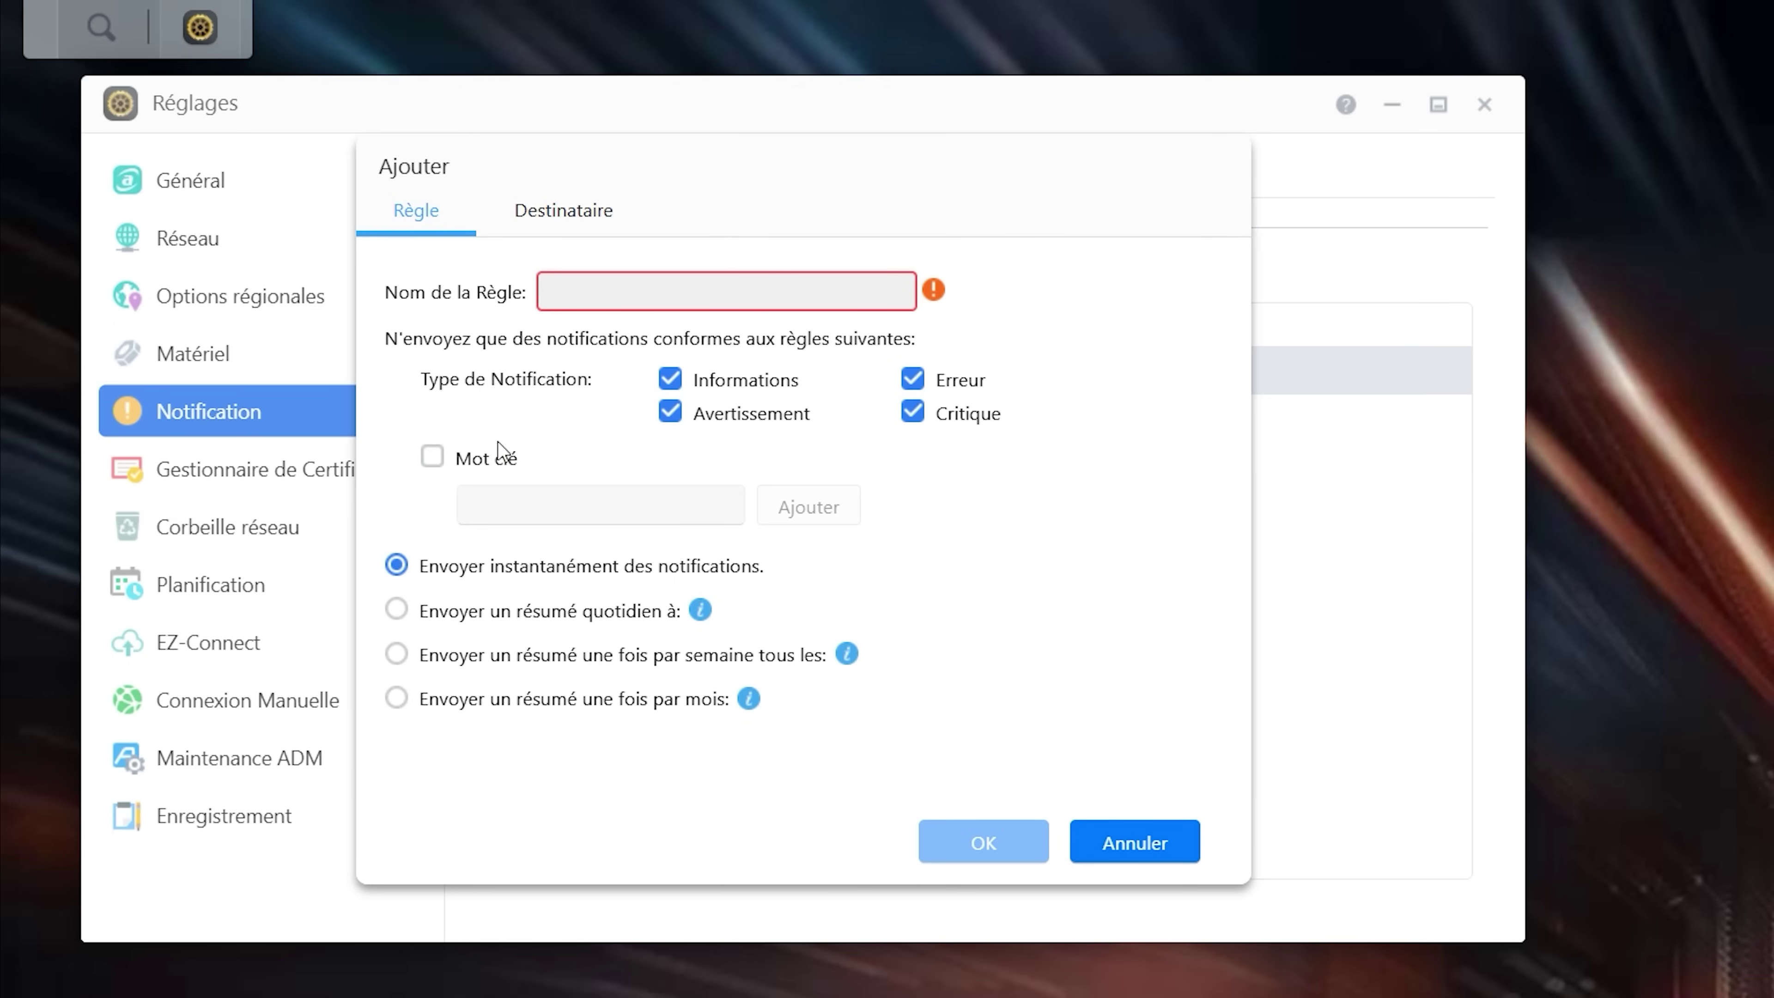
click(1154, 844)
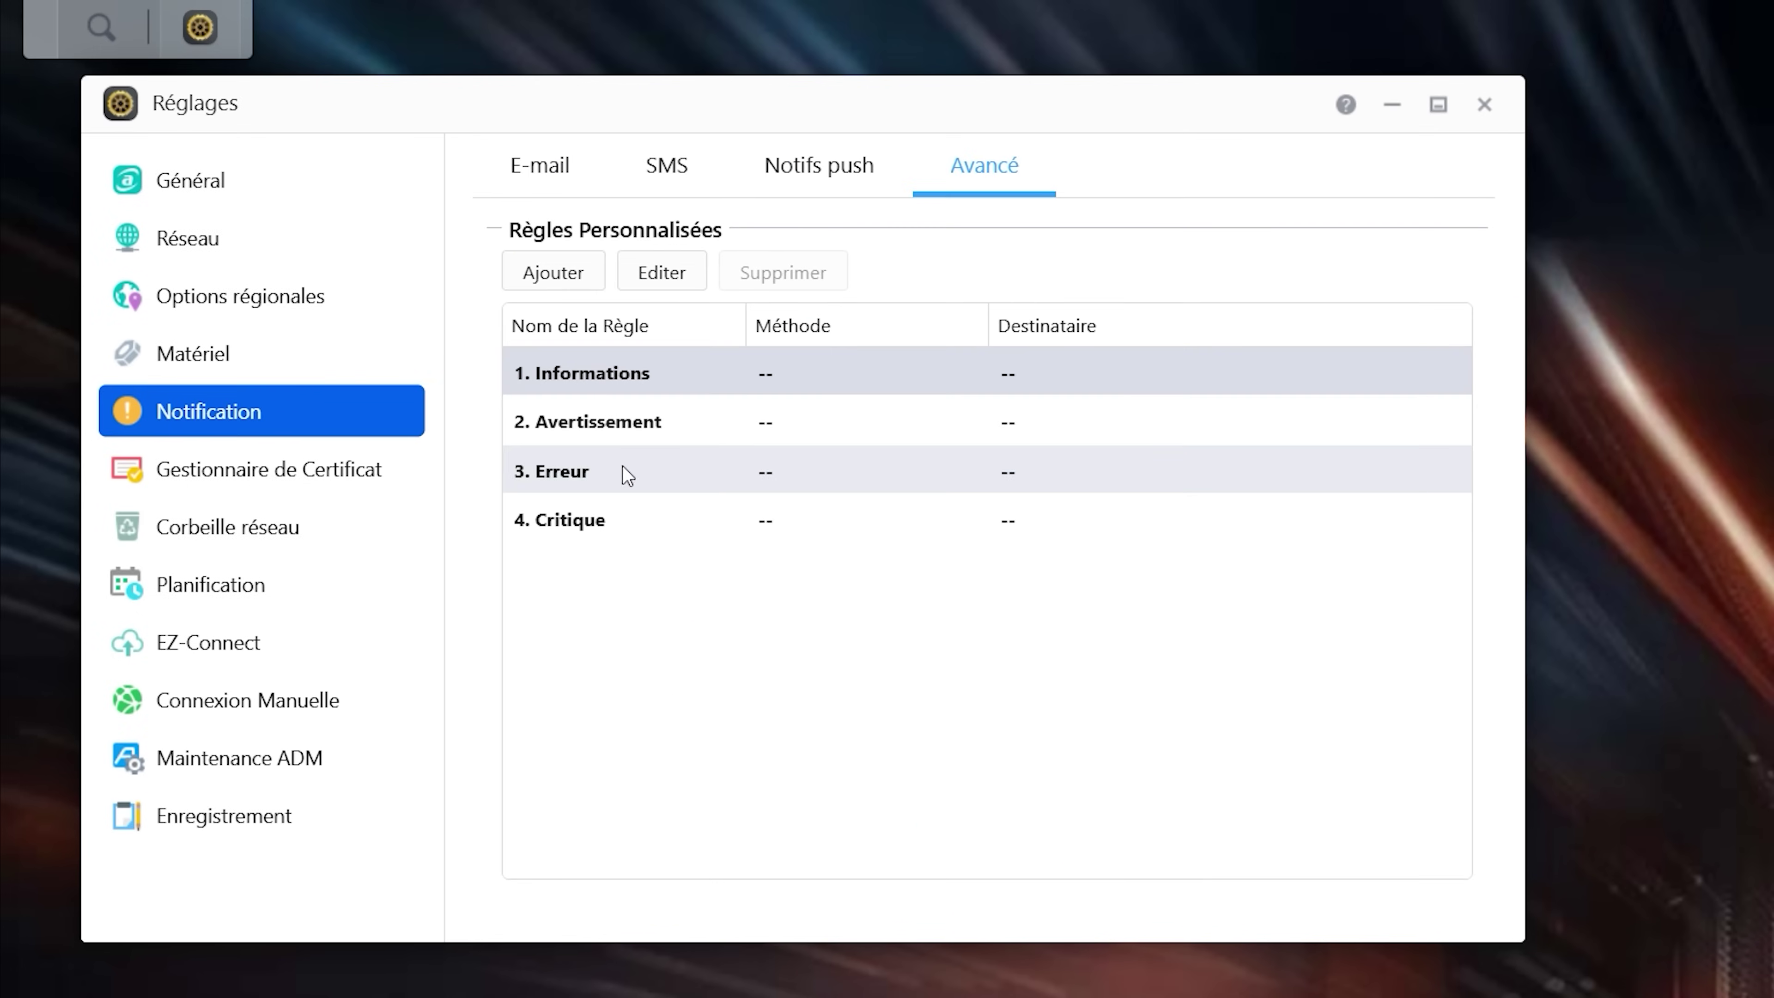
- Examine the certificate manager and the scheduling settings for thumbnails and automatic disk information updates
click(378, 488)
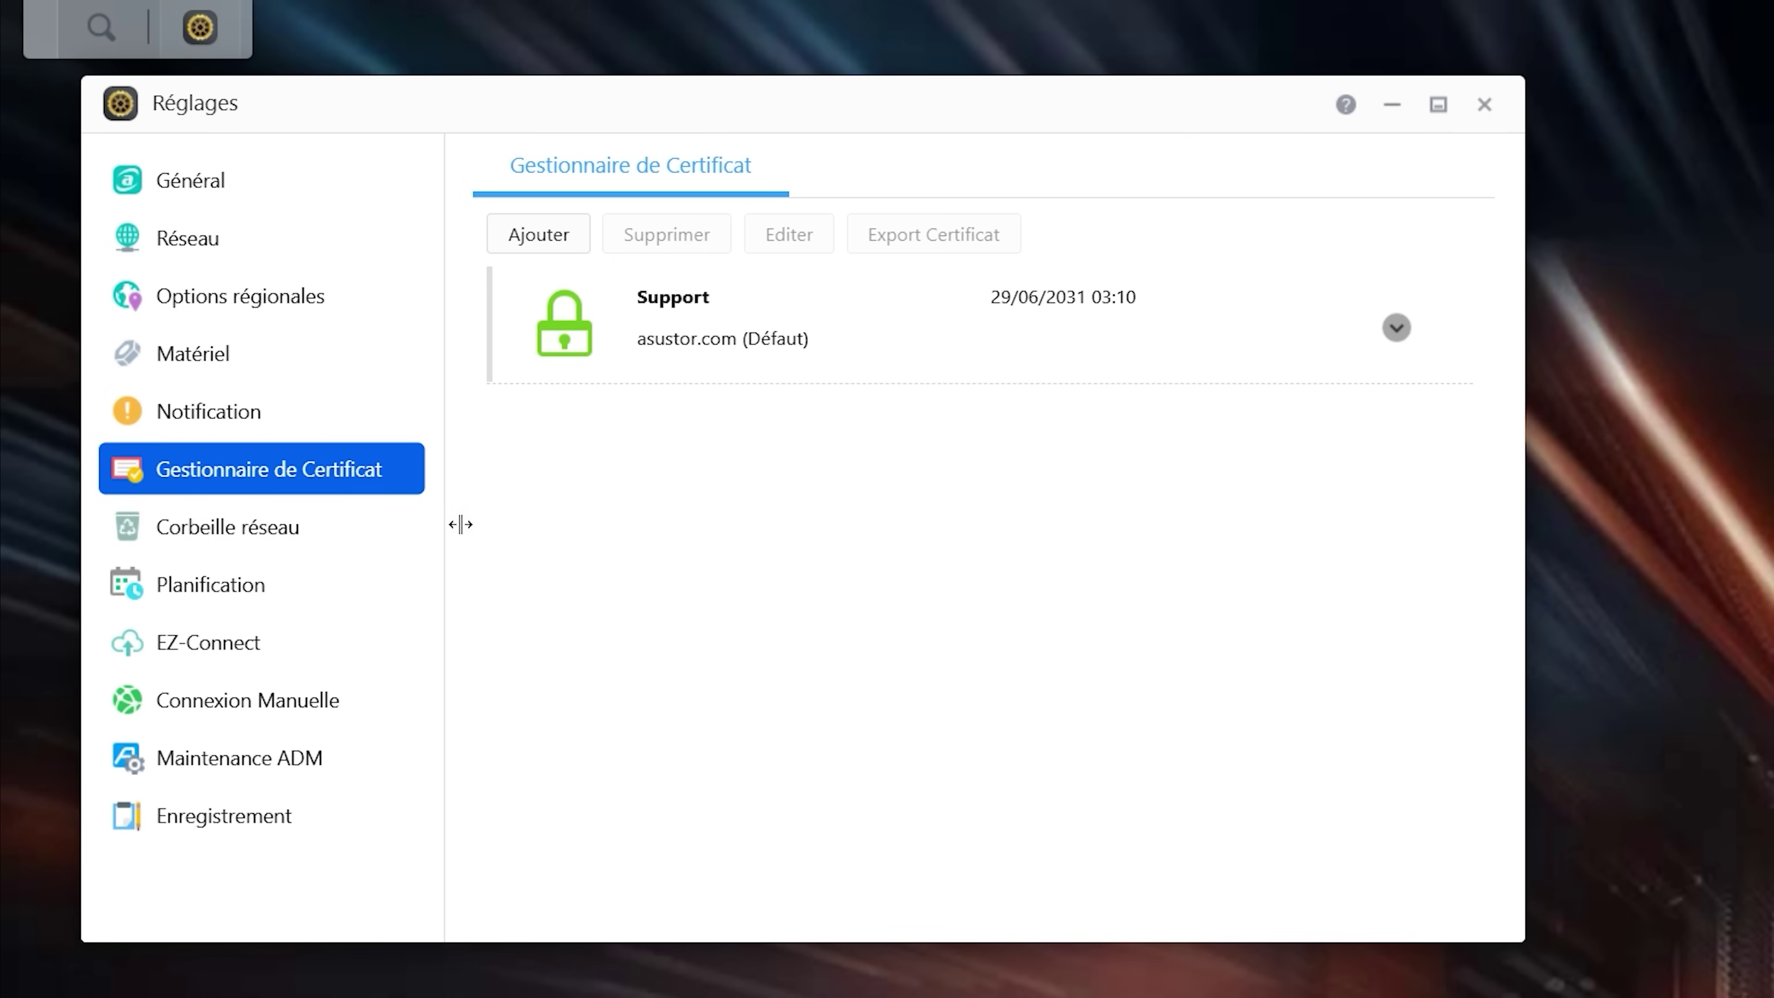
click(351, 597)
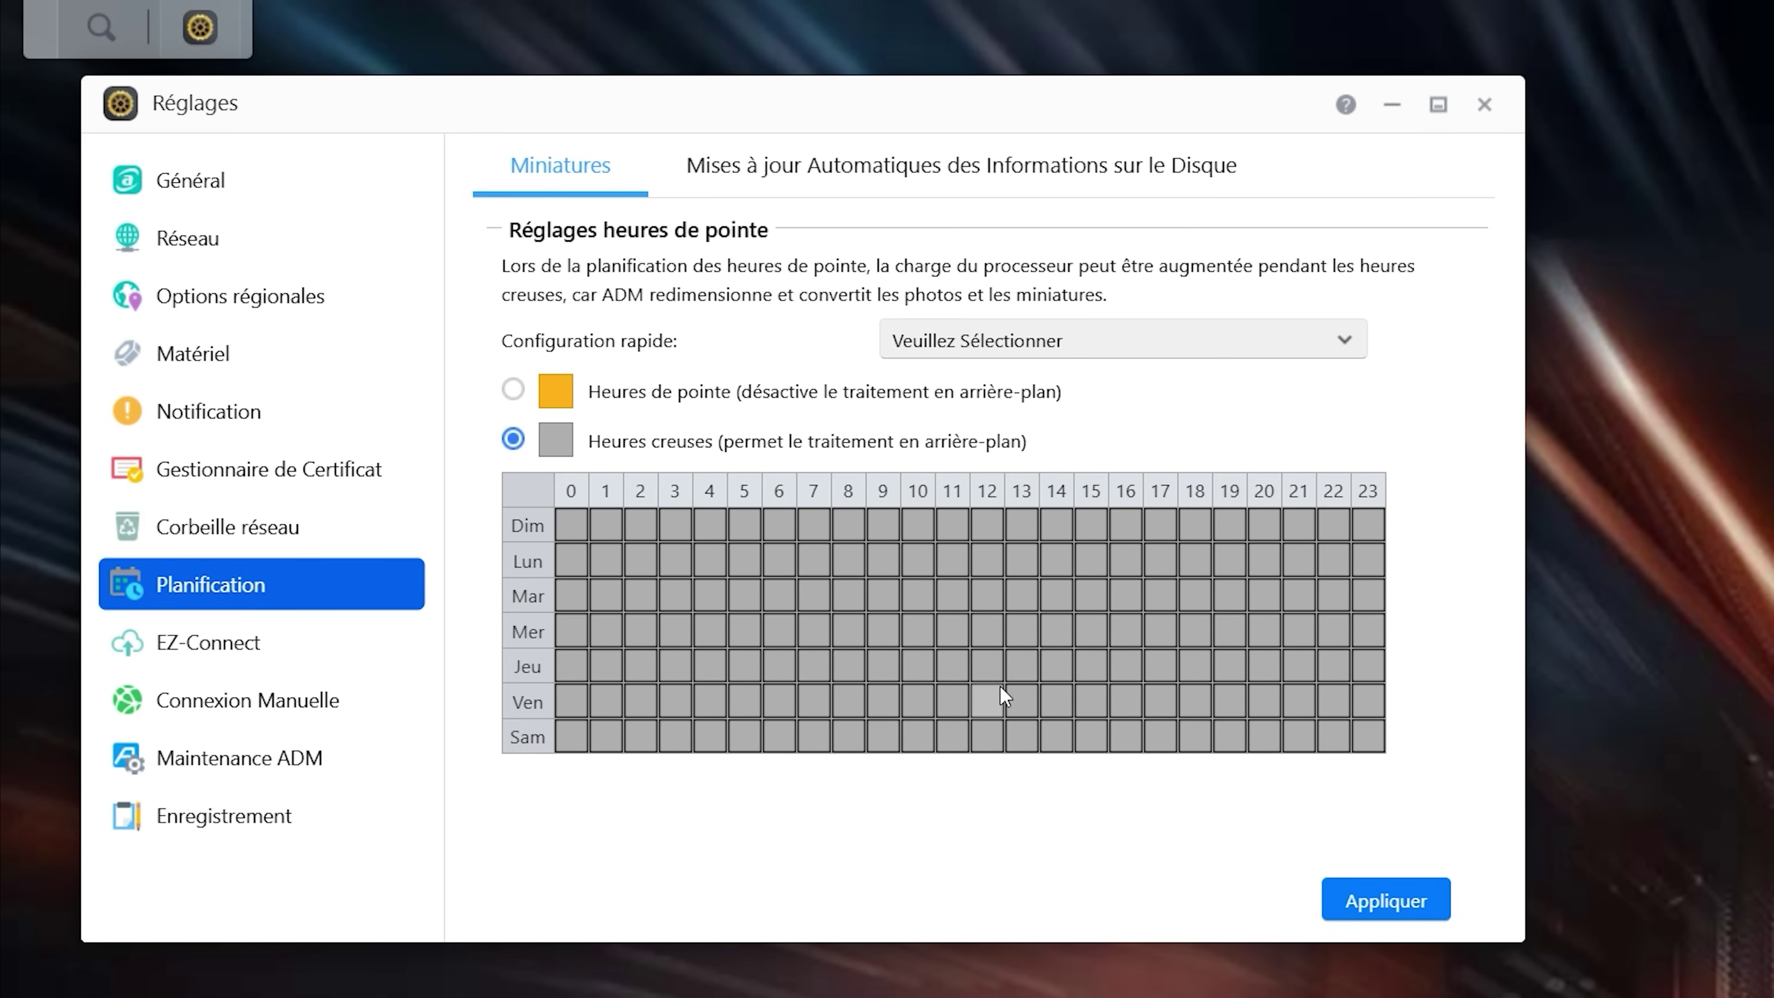
click(961, 165)
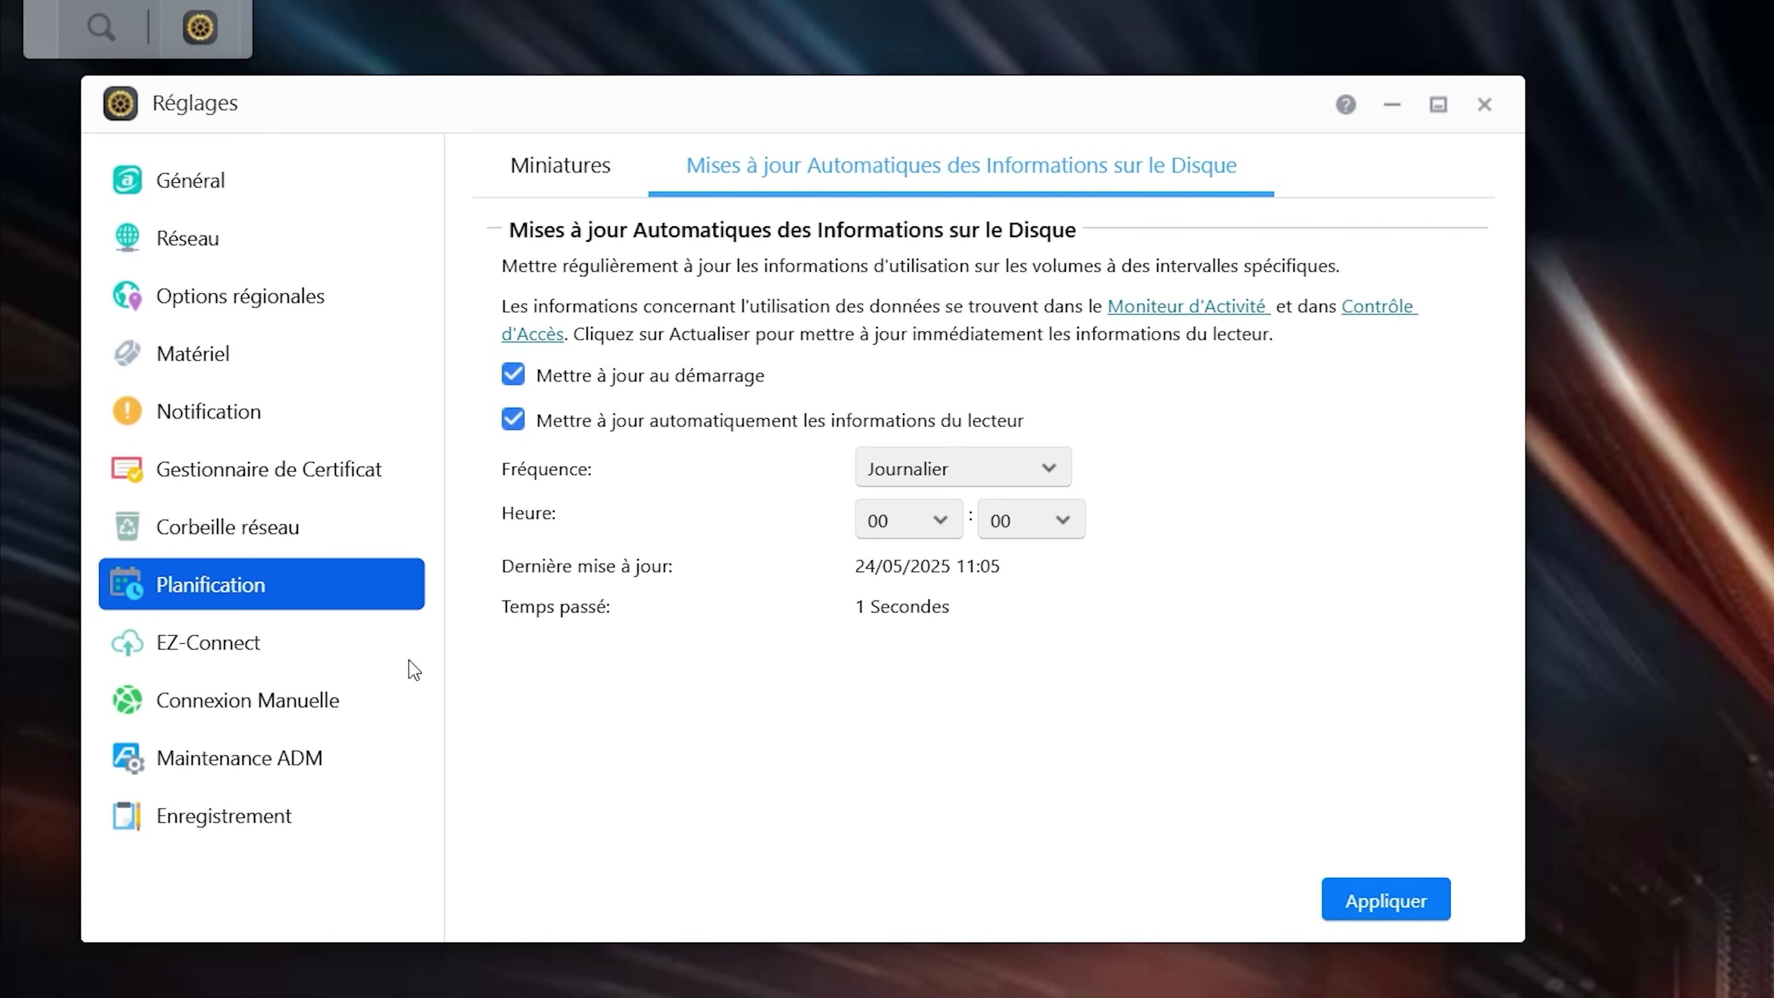
- Examine the DDNS and EZ-Router settings for the manual connection, and close the settings window
click(331, 706)
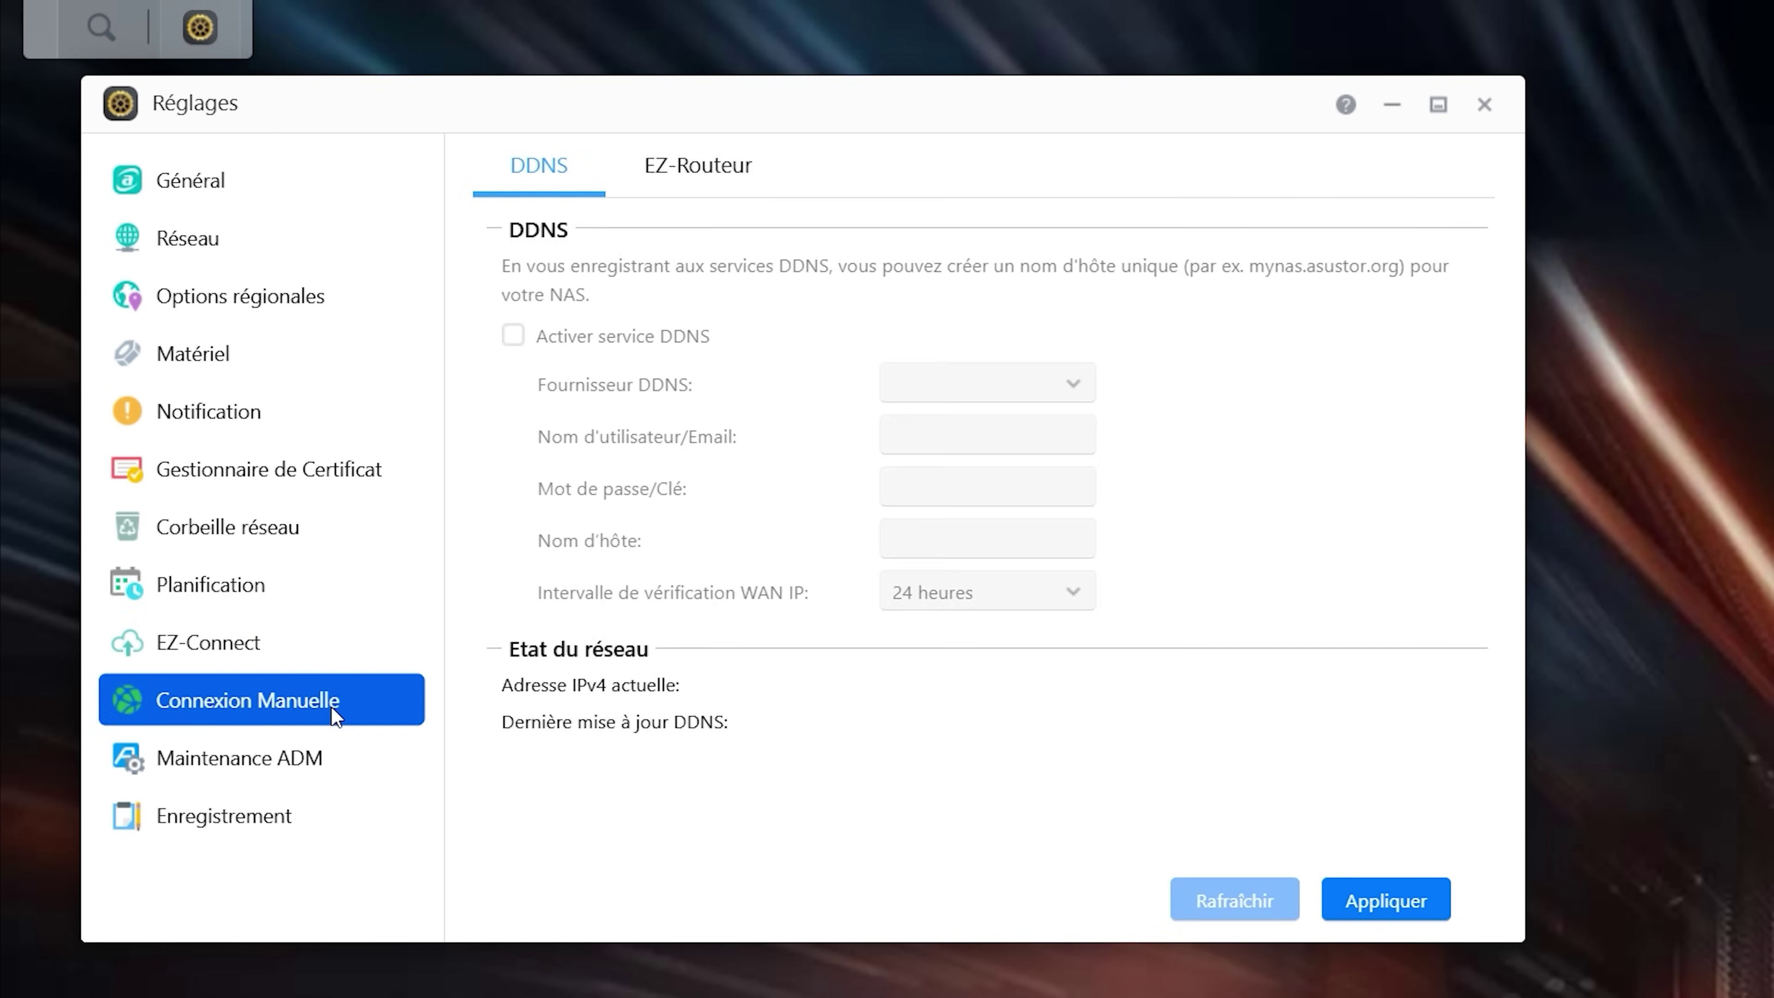
click(1045, 602)
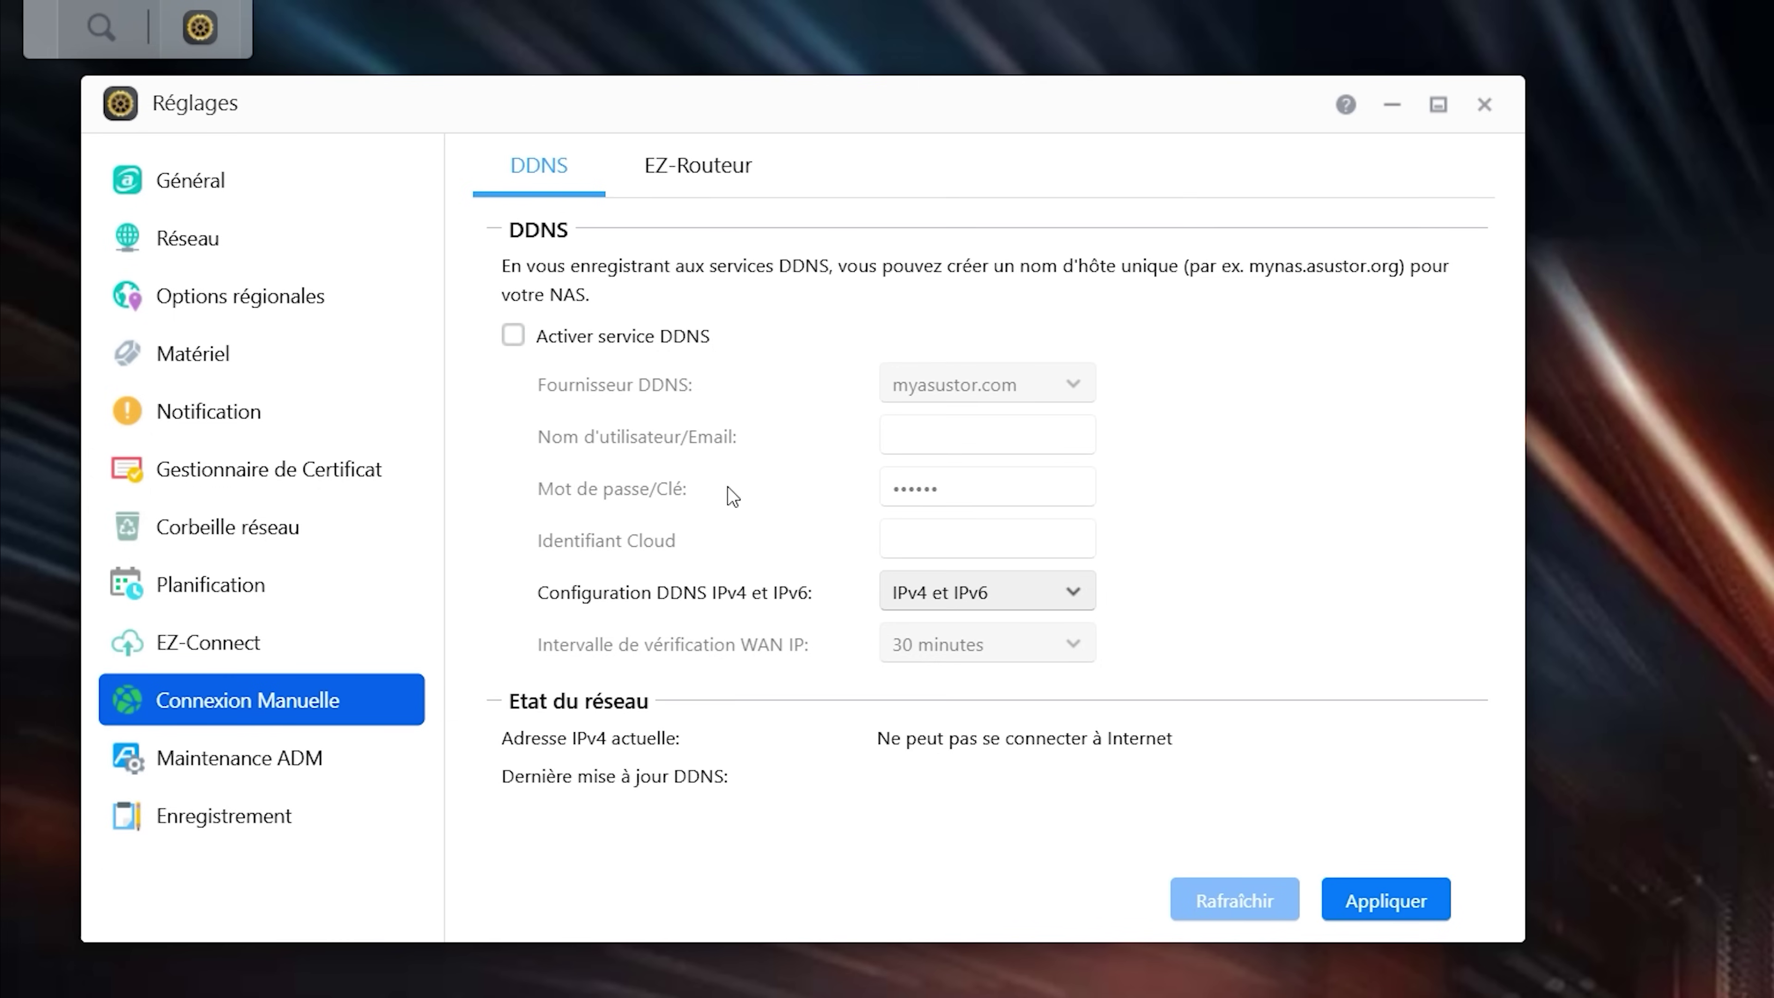
click(702, 168)
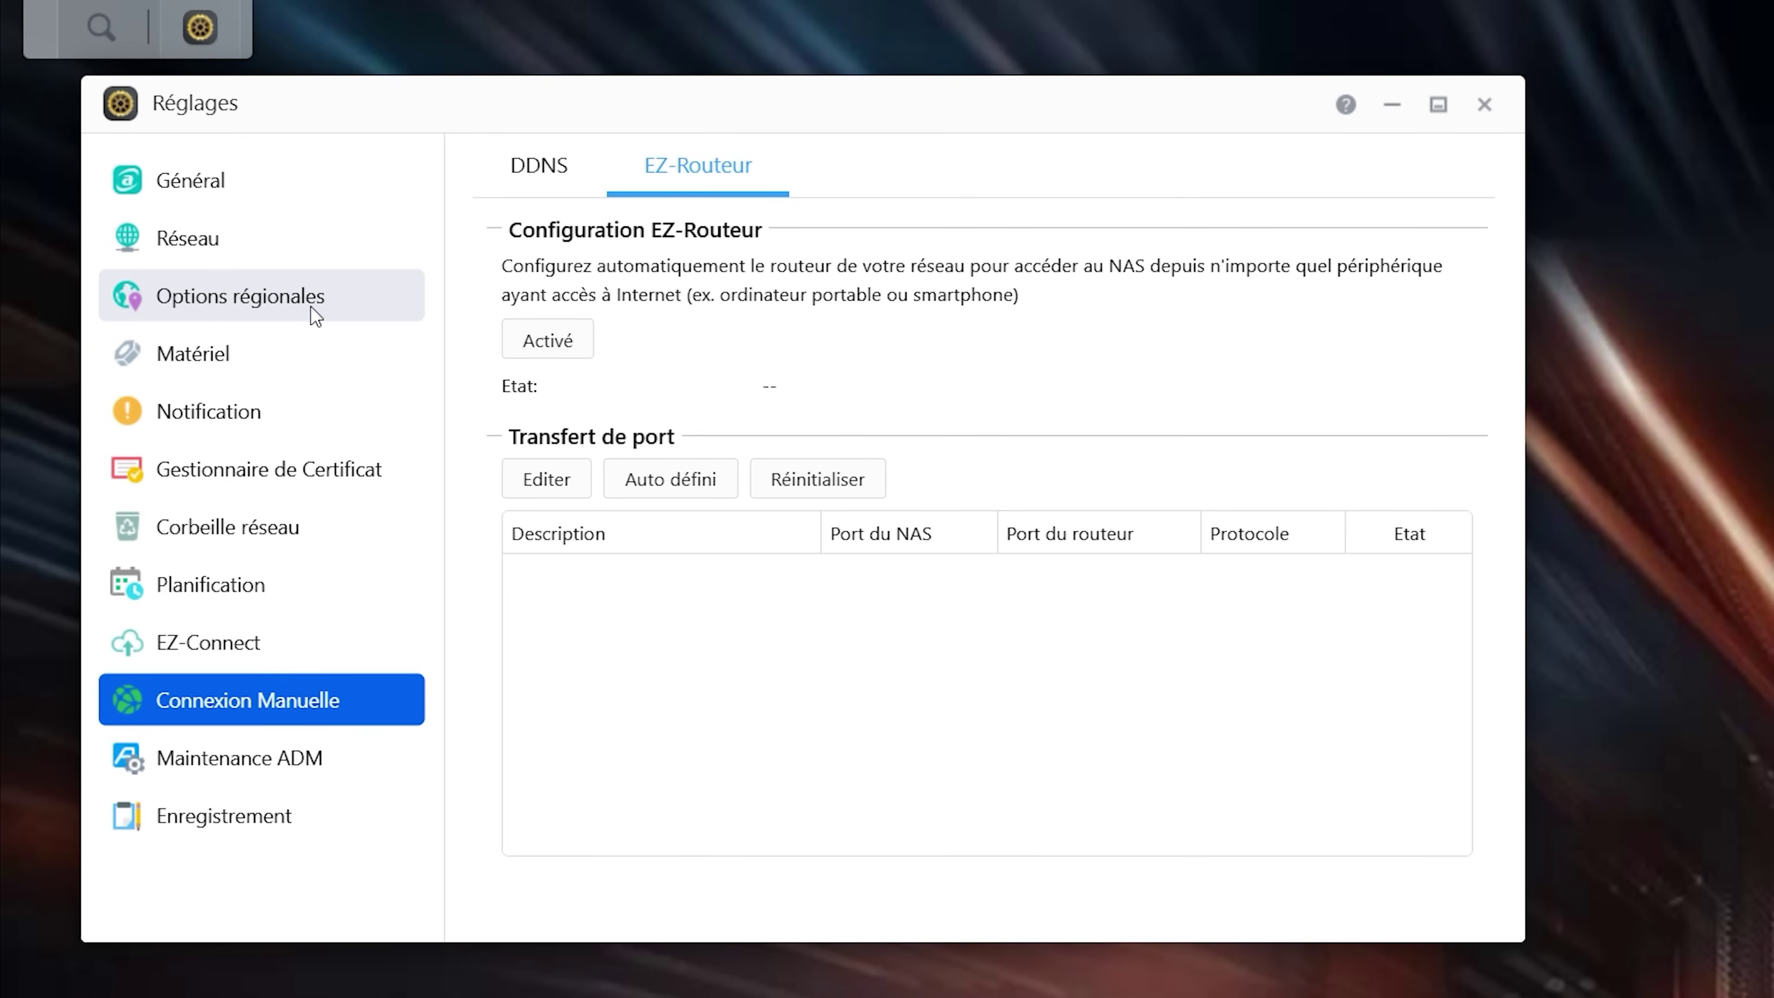
click(1485, 104)
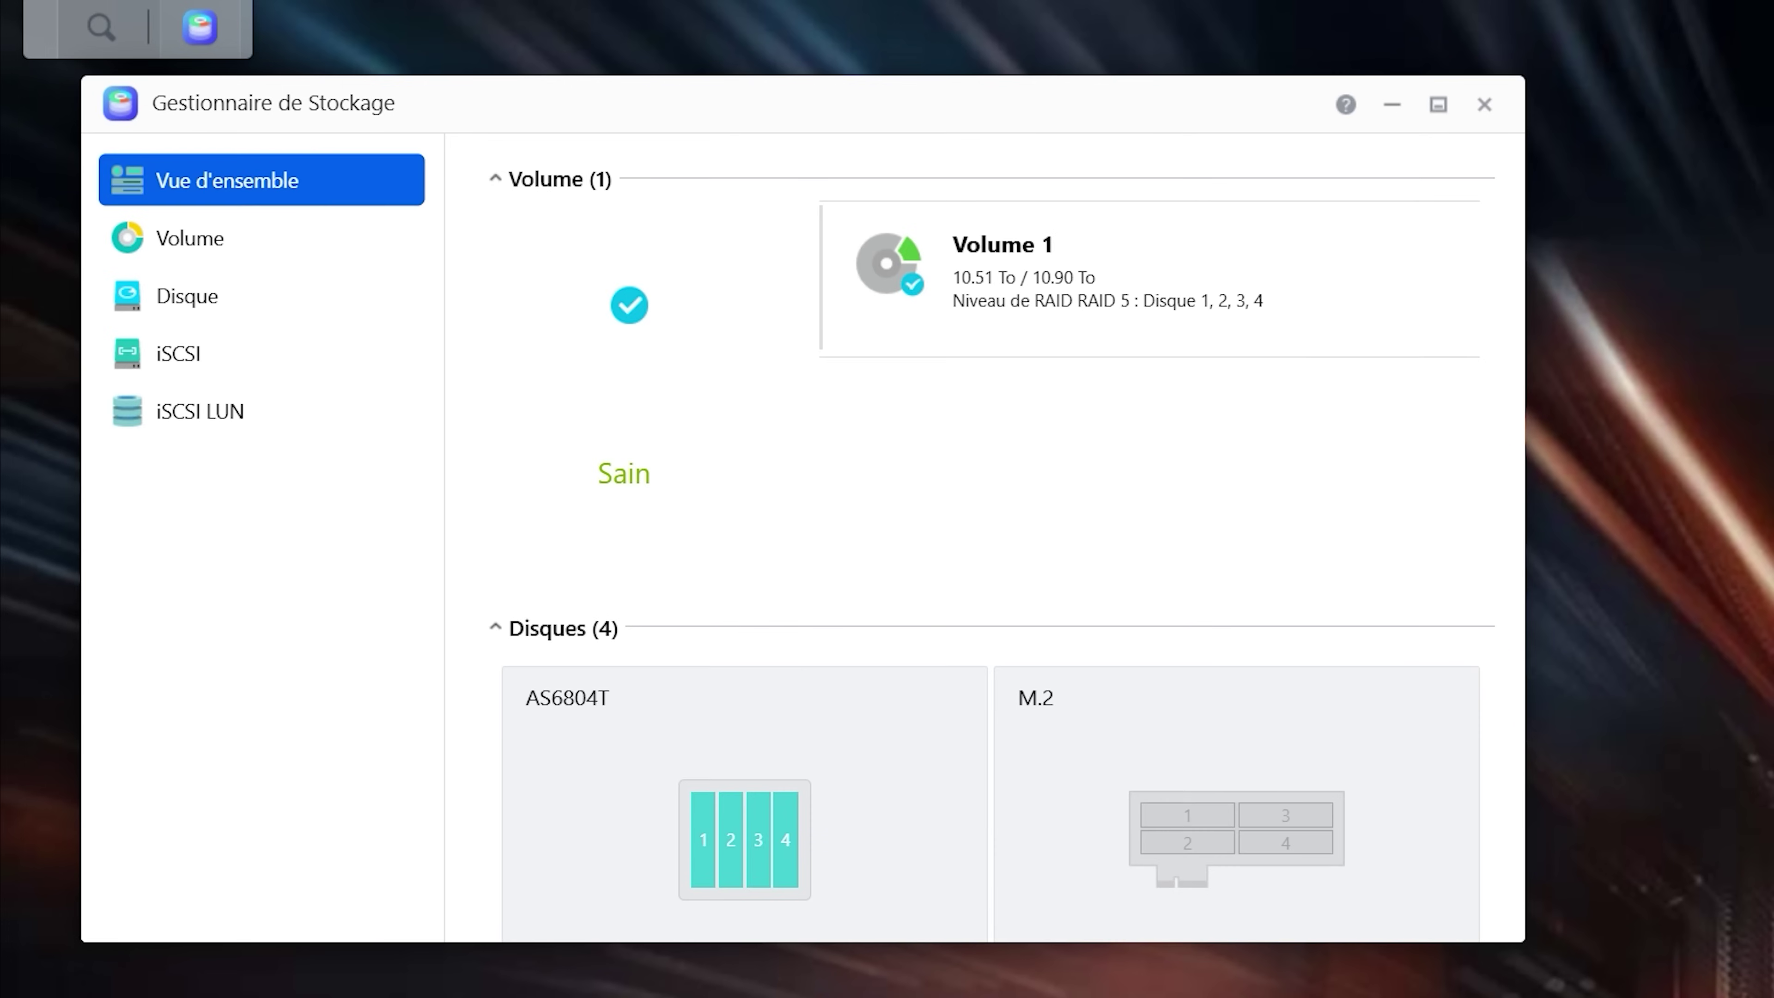
- Maximize the storage manager and examine the volume overview and the details of Disque 4 and Disque 2
click(1438, 103)
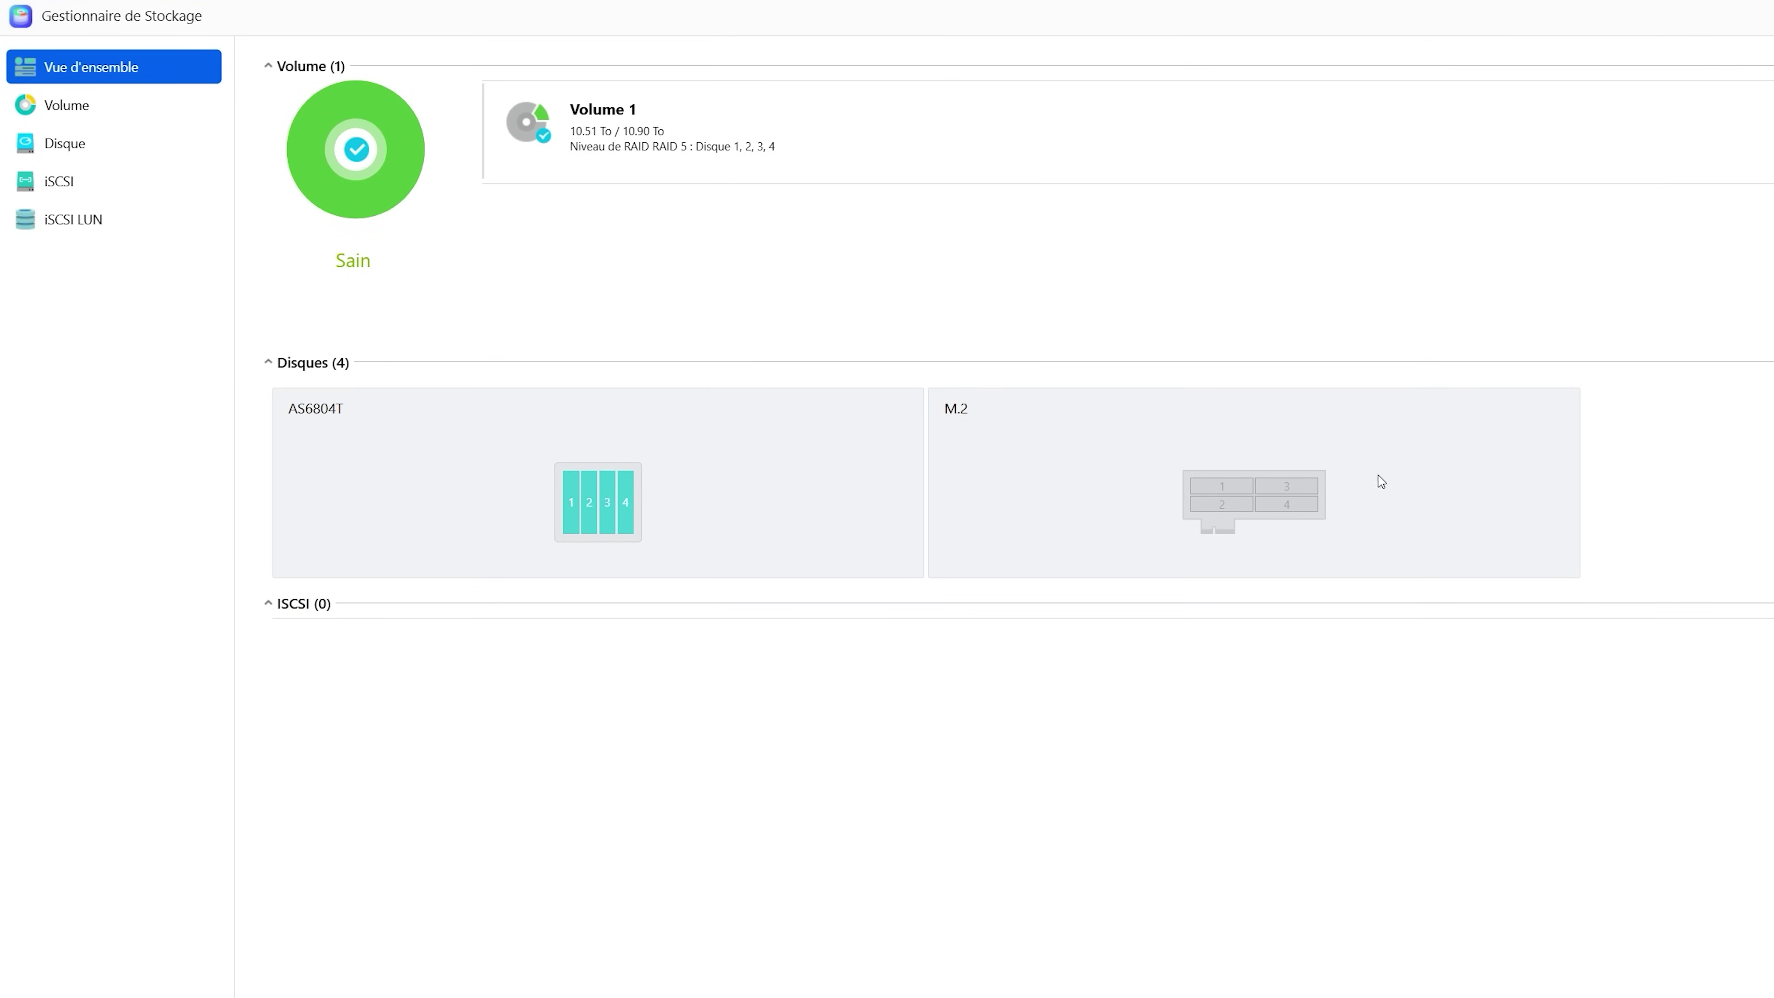
mouse_move(1261, 507)
click(623, 513)
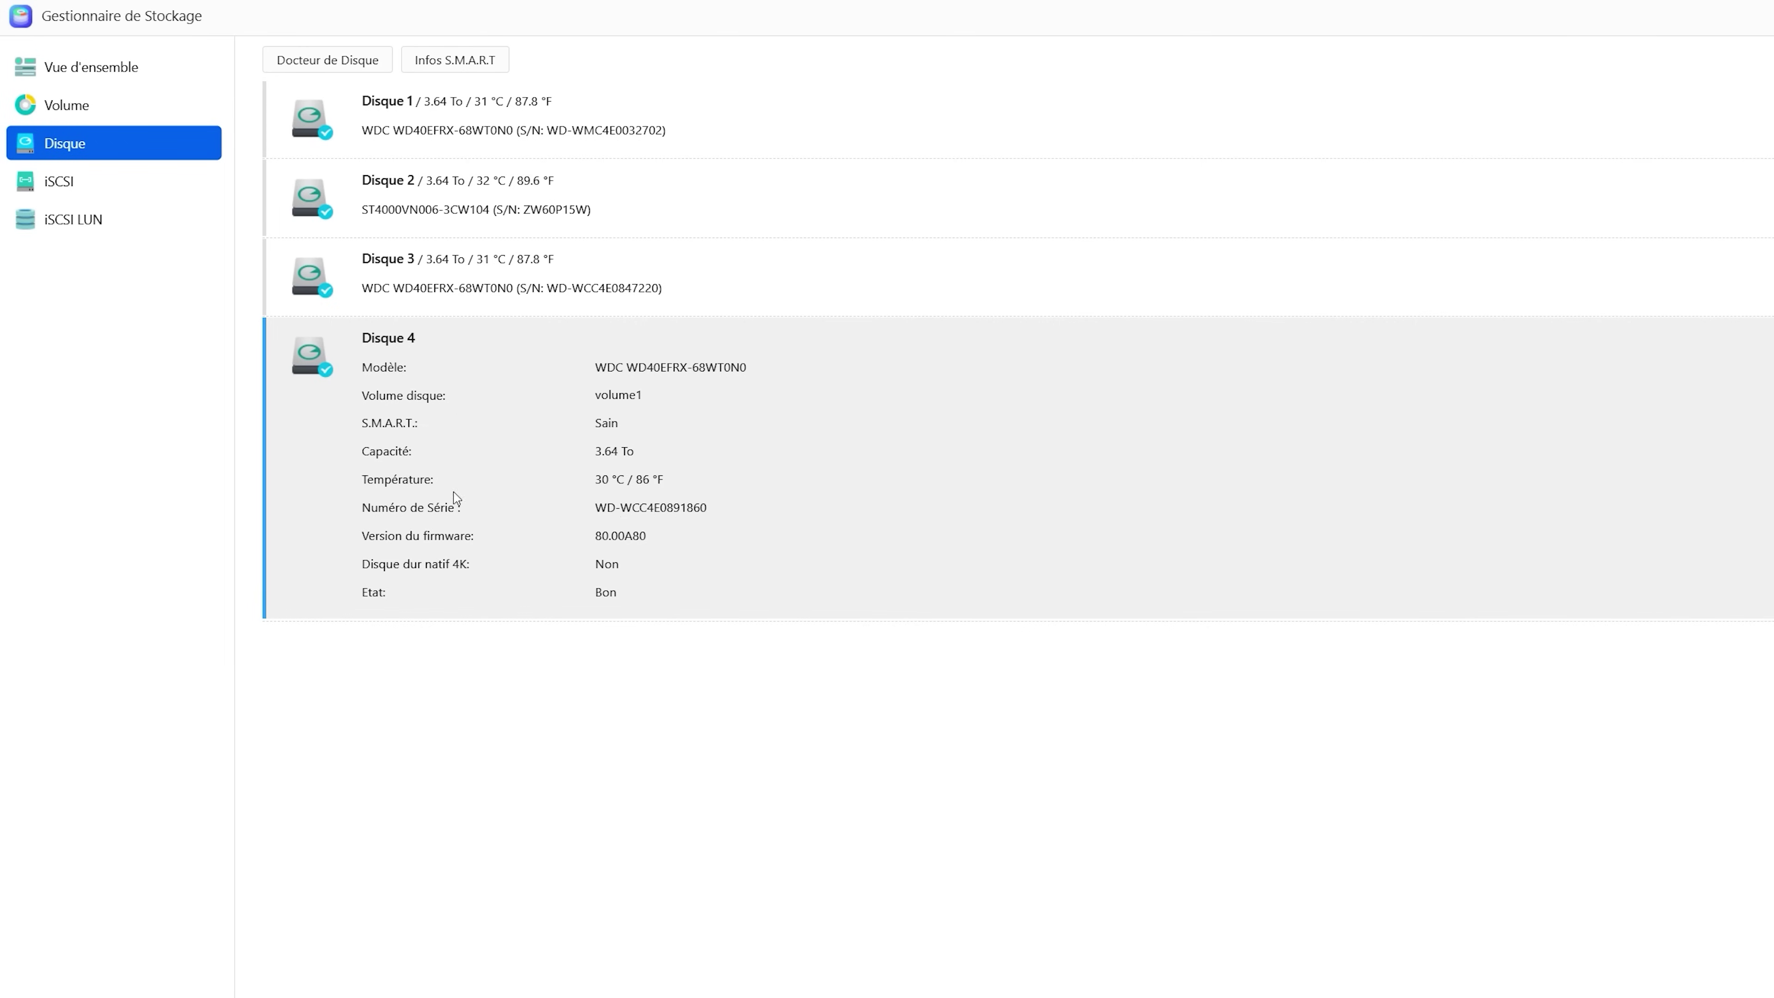
click(78, 64)
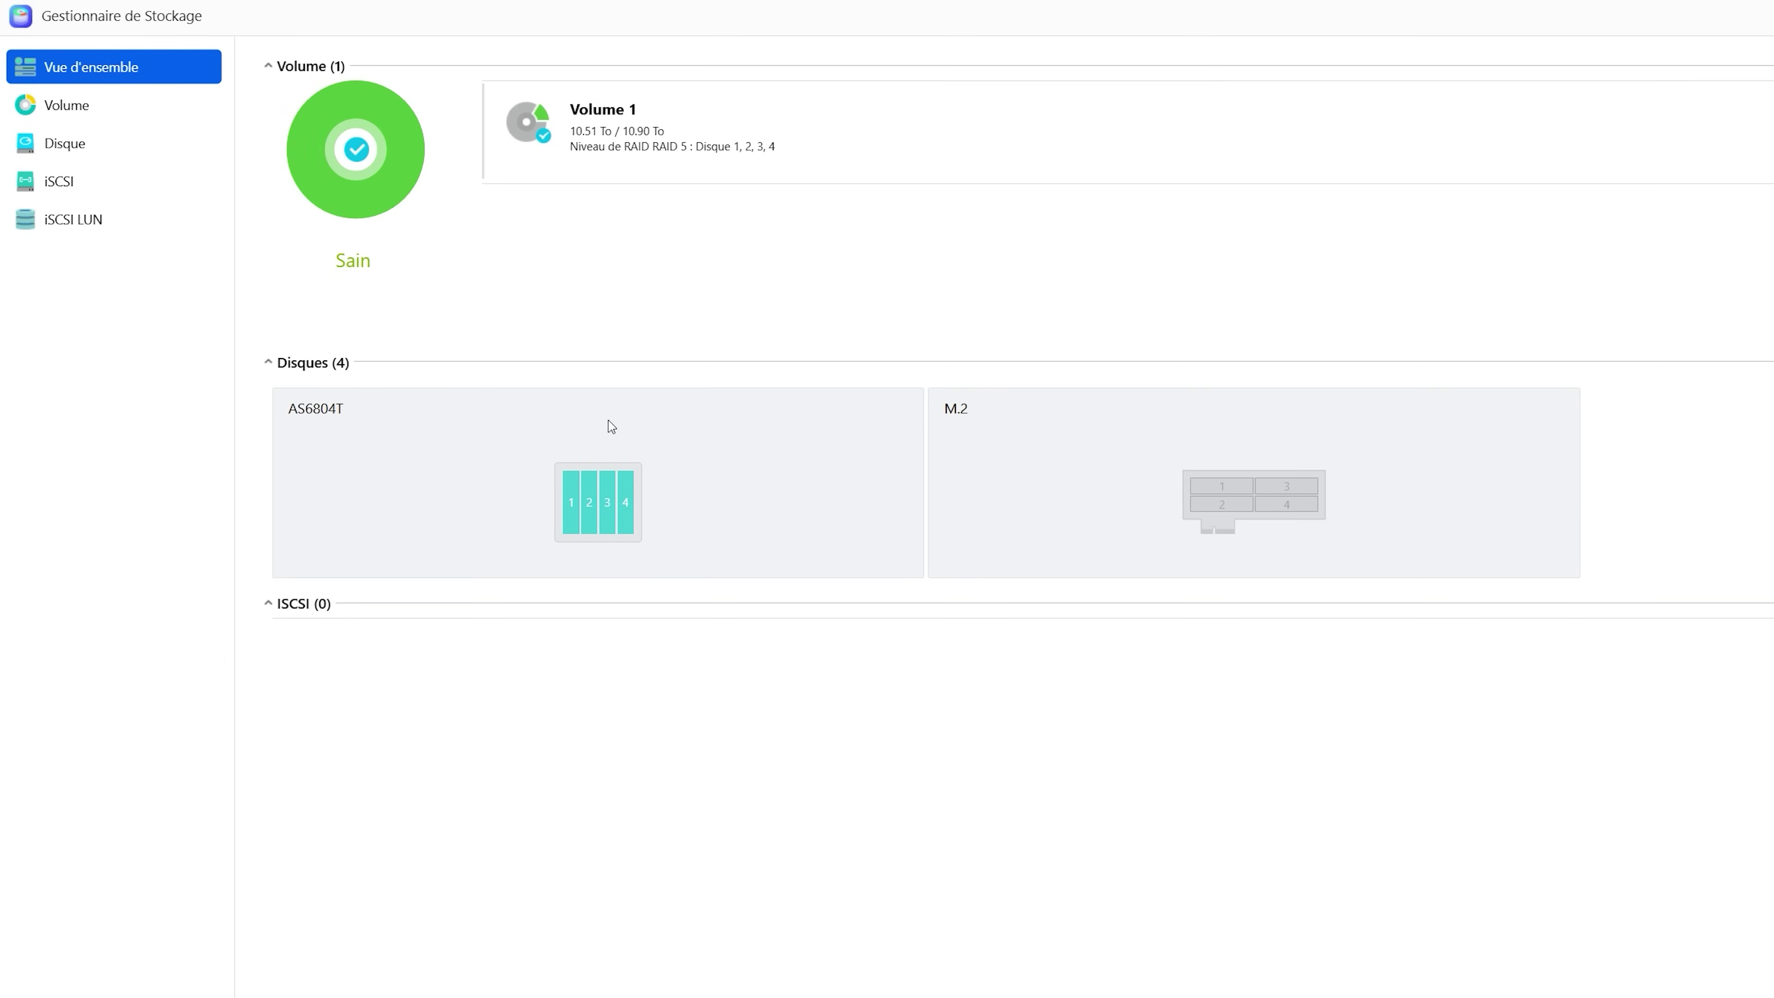
click(590, 501)
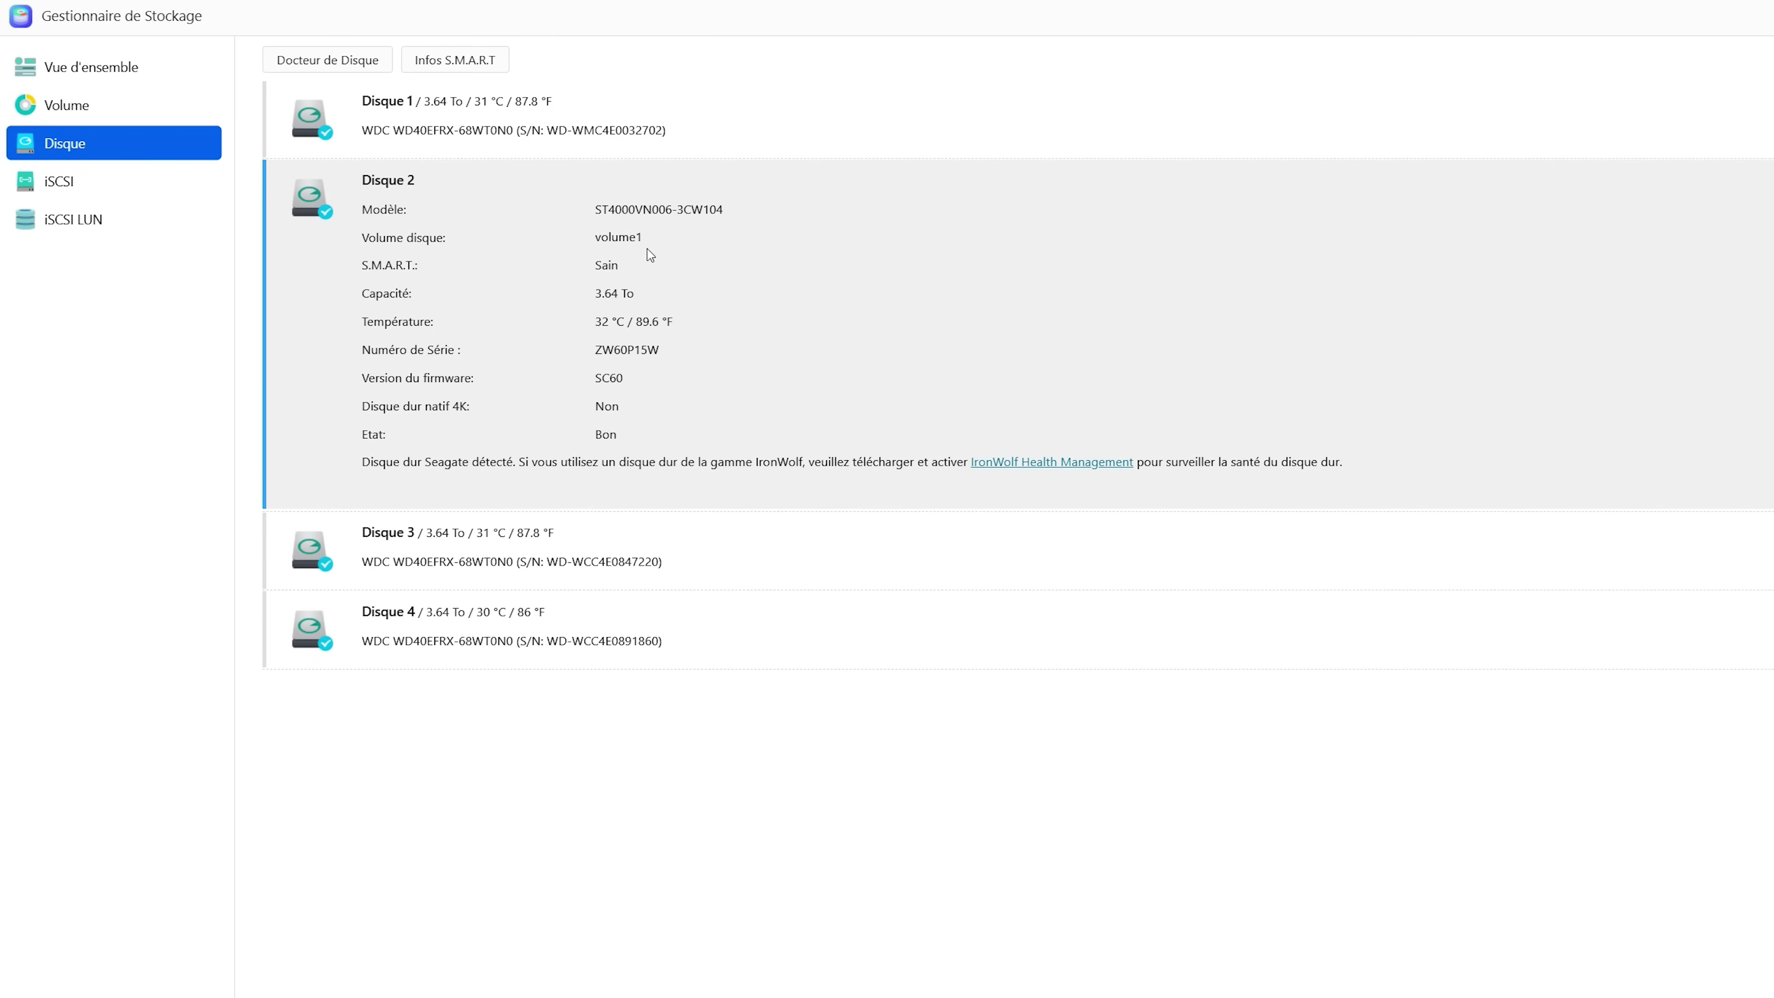
- Examine the bad-sector and S.M.A.R.T. scan options in Docteur de Disque, and close the dialog
click(347, 63)
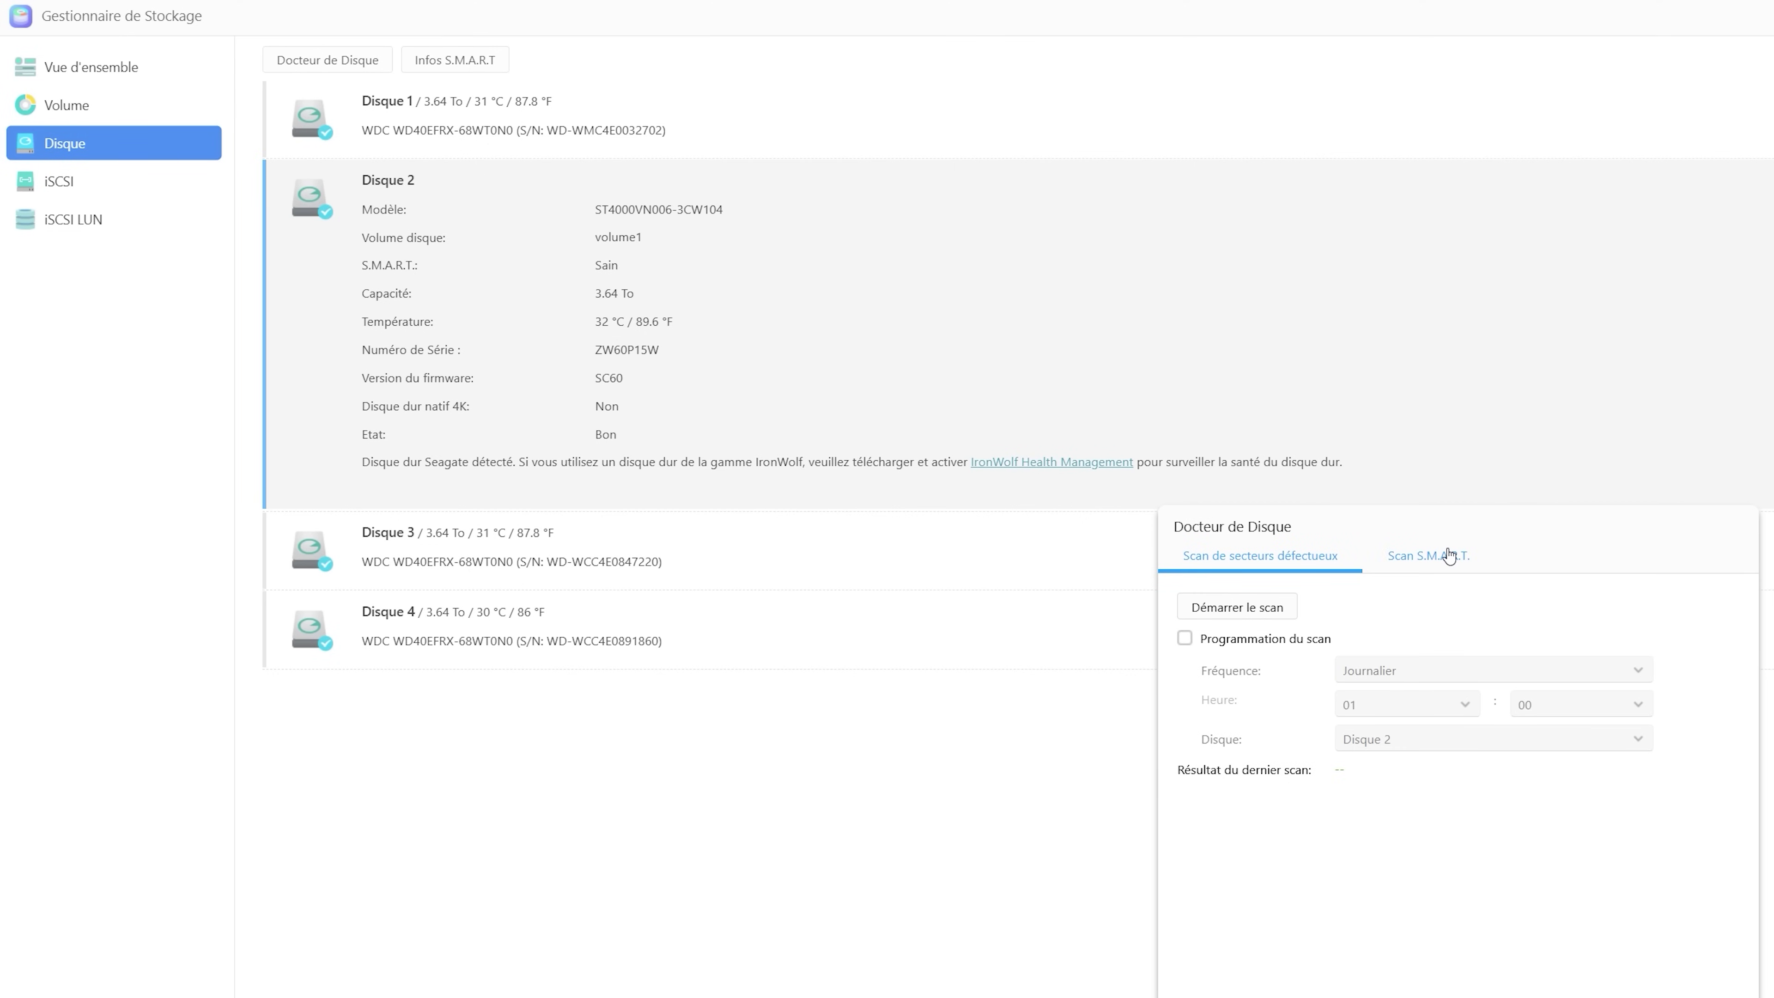
click(1452, 557)
click(1287, 567)
key(Escape)
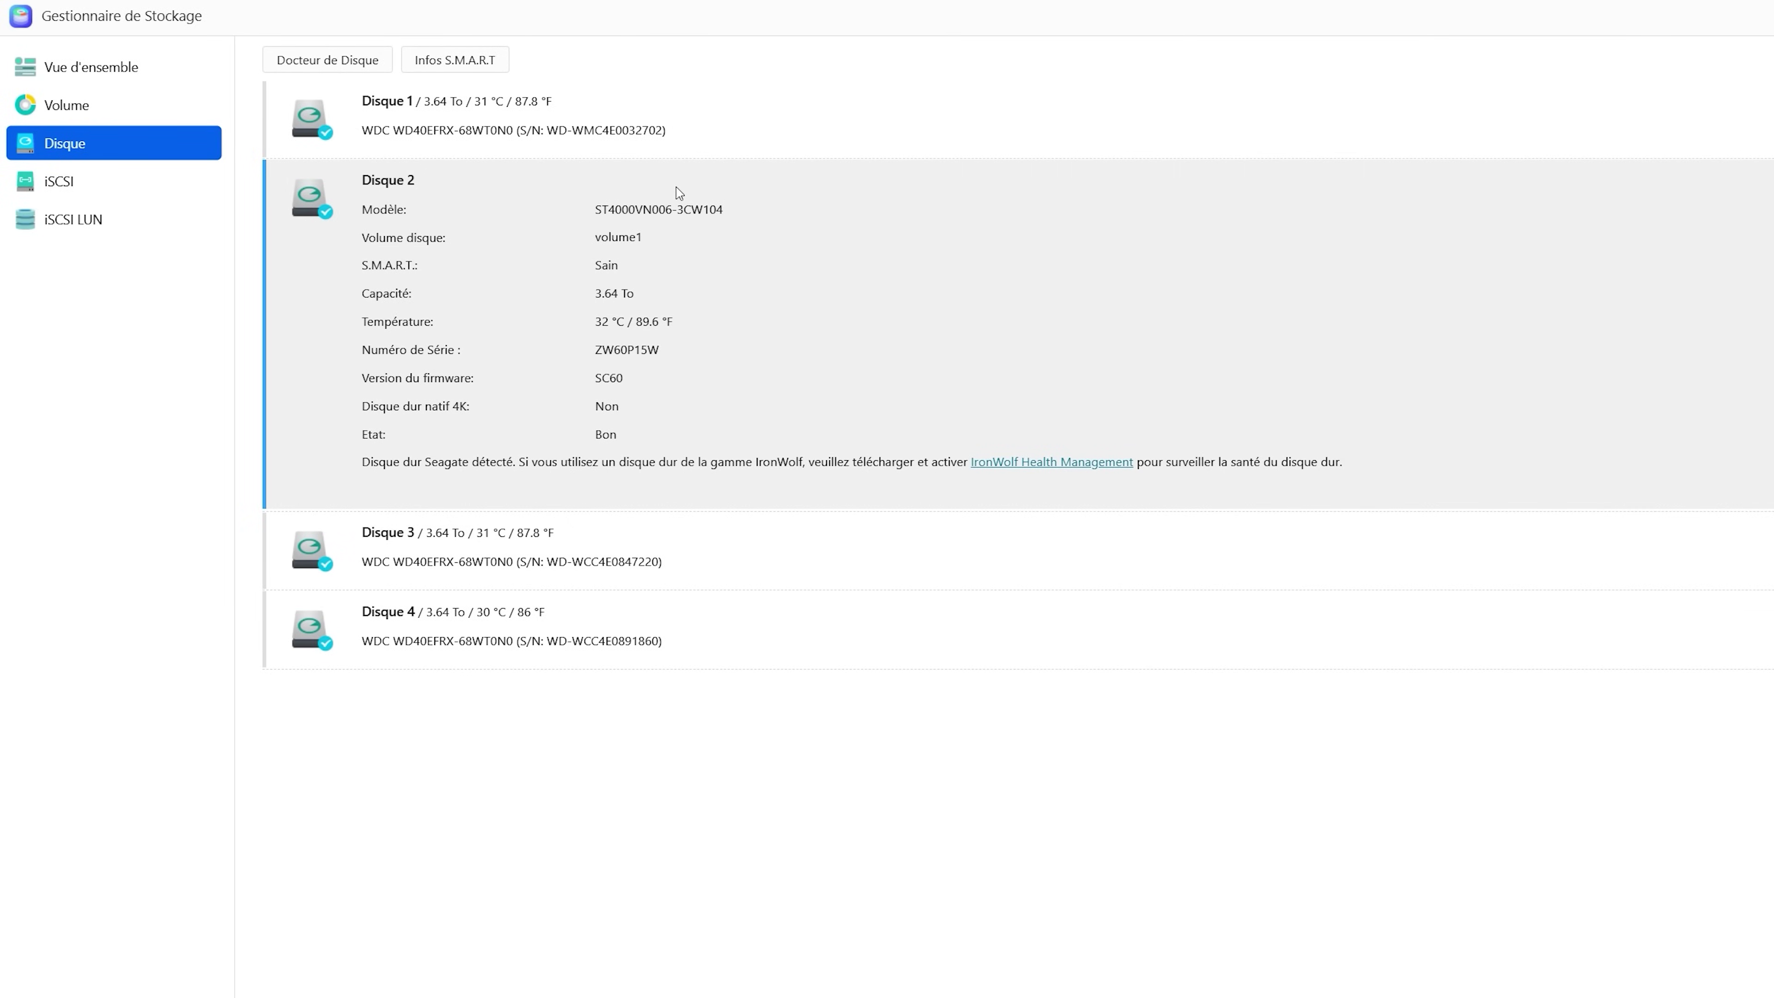
- Examine the iSCSI and iSCSI LUN pages, and return to the storage overview
click(70, 182)
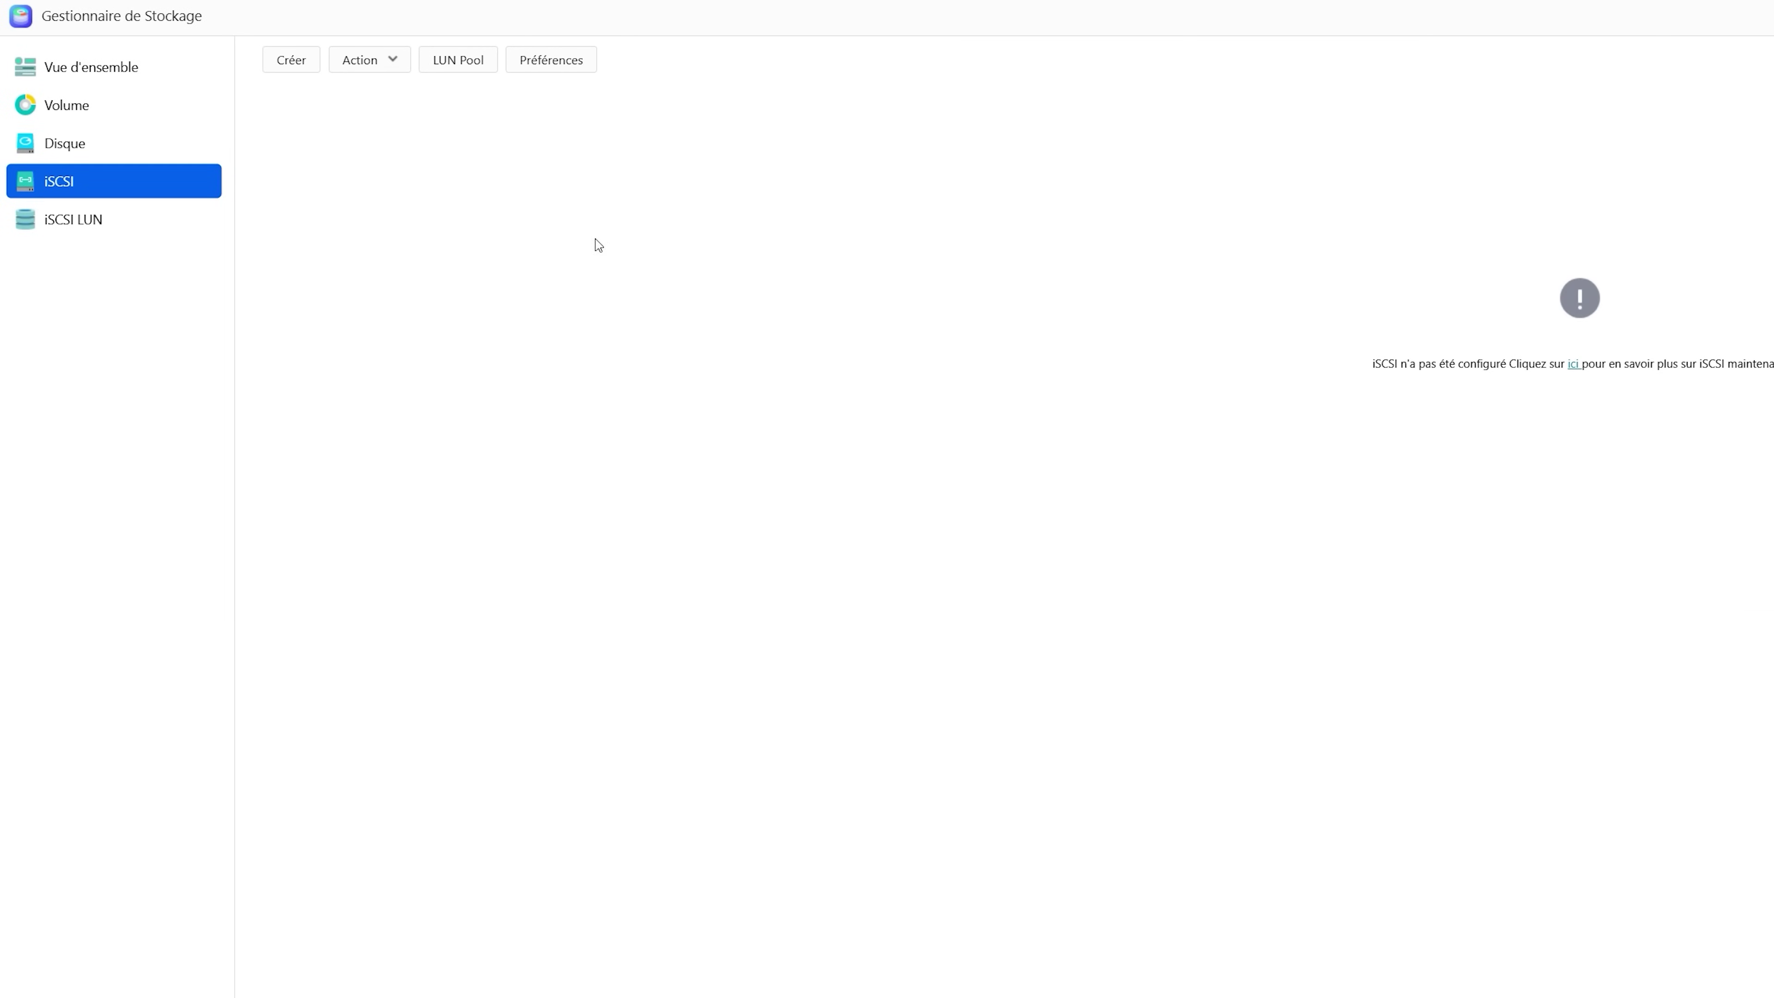
click(74, 222)
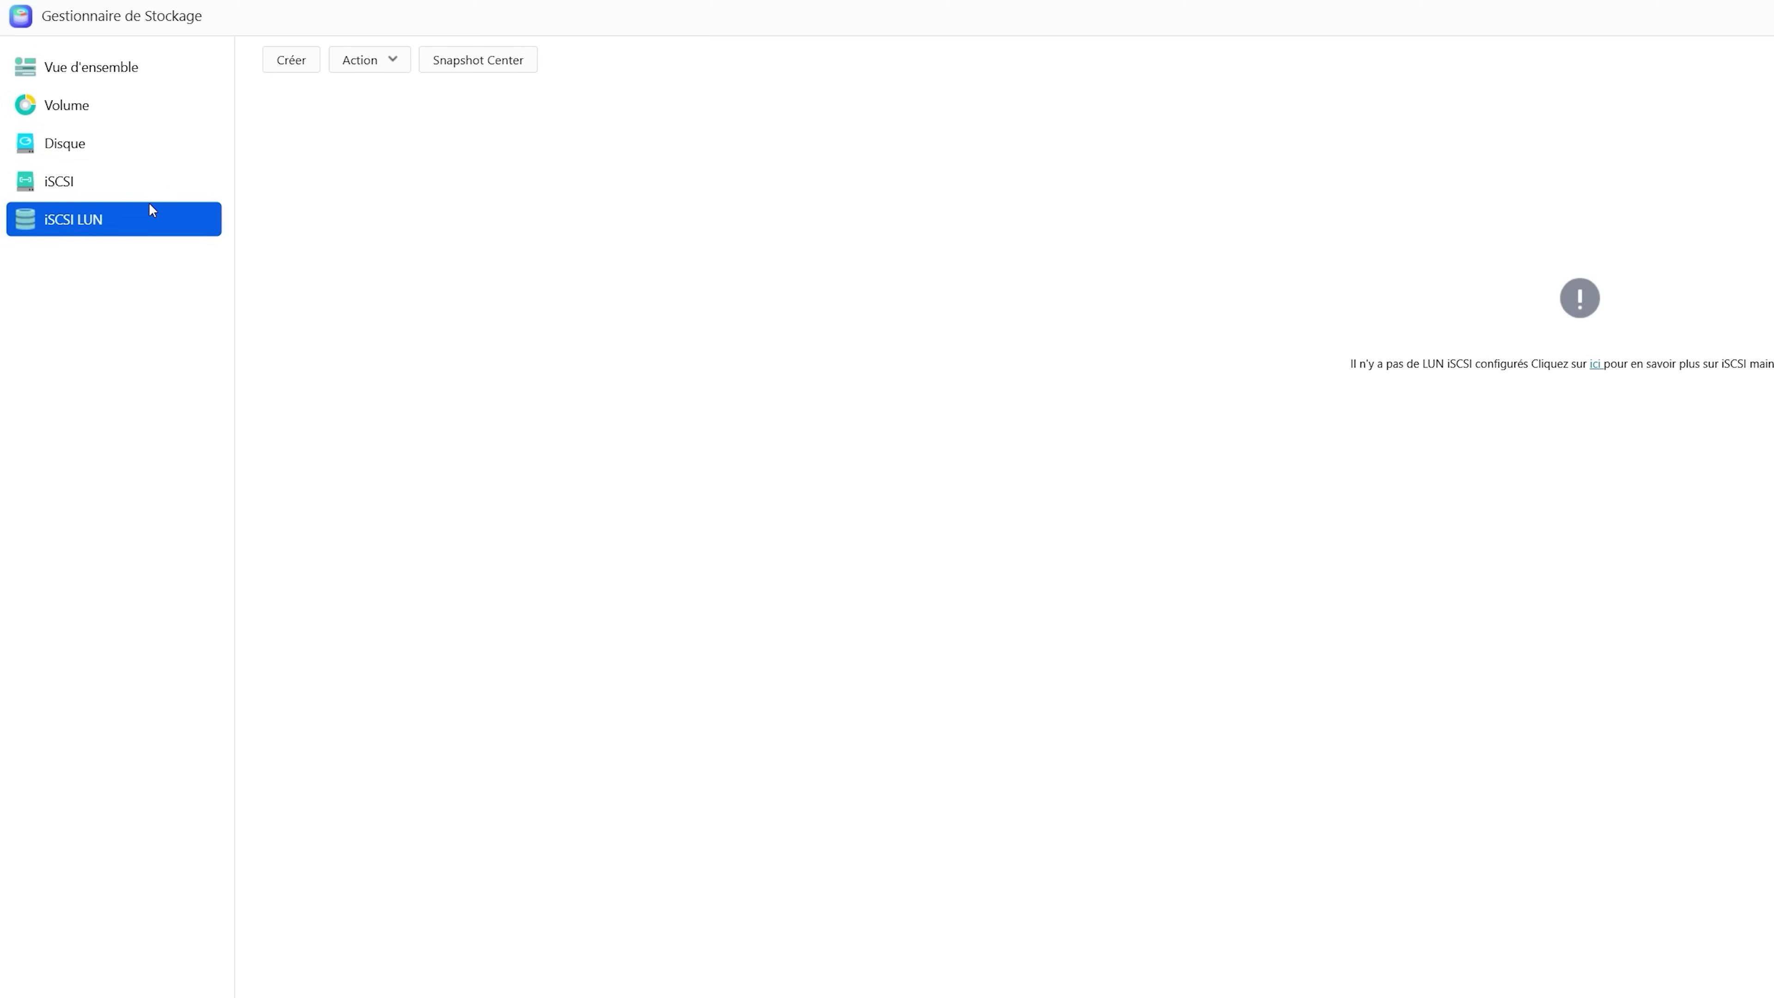
click(106, 185)
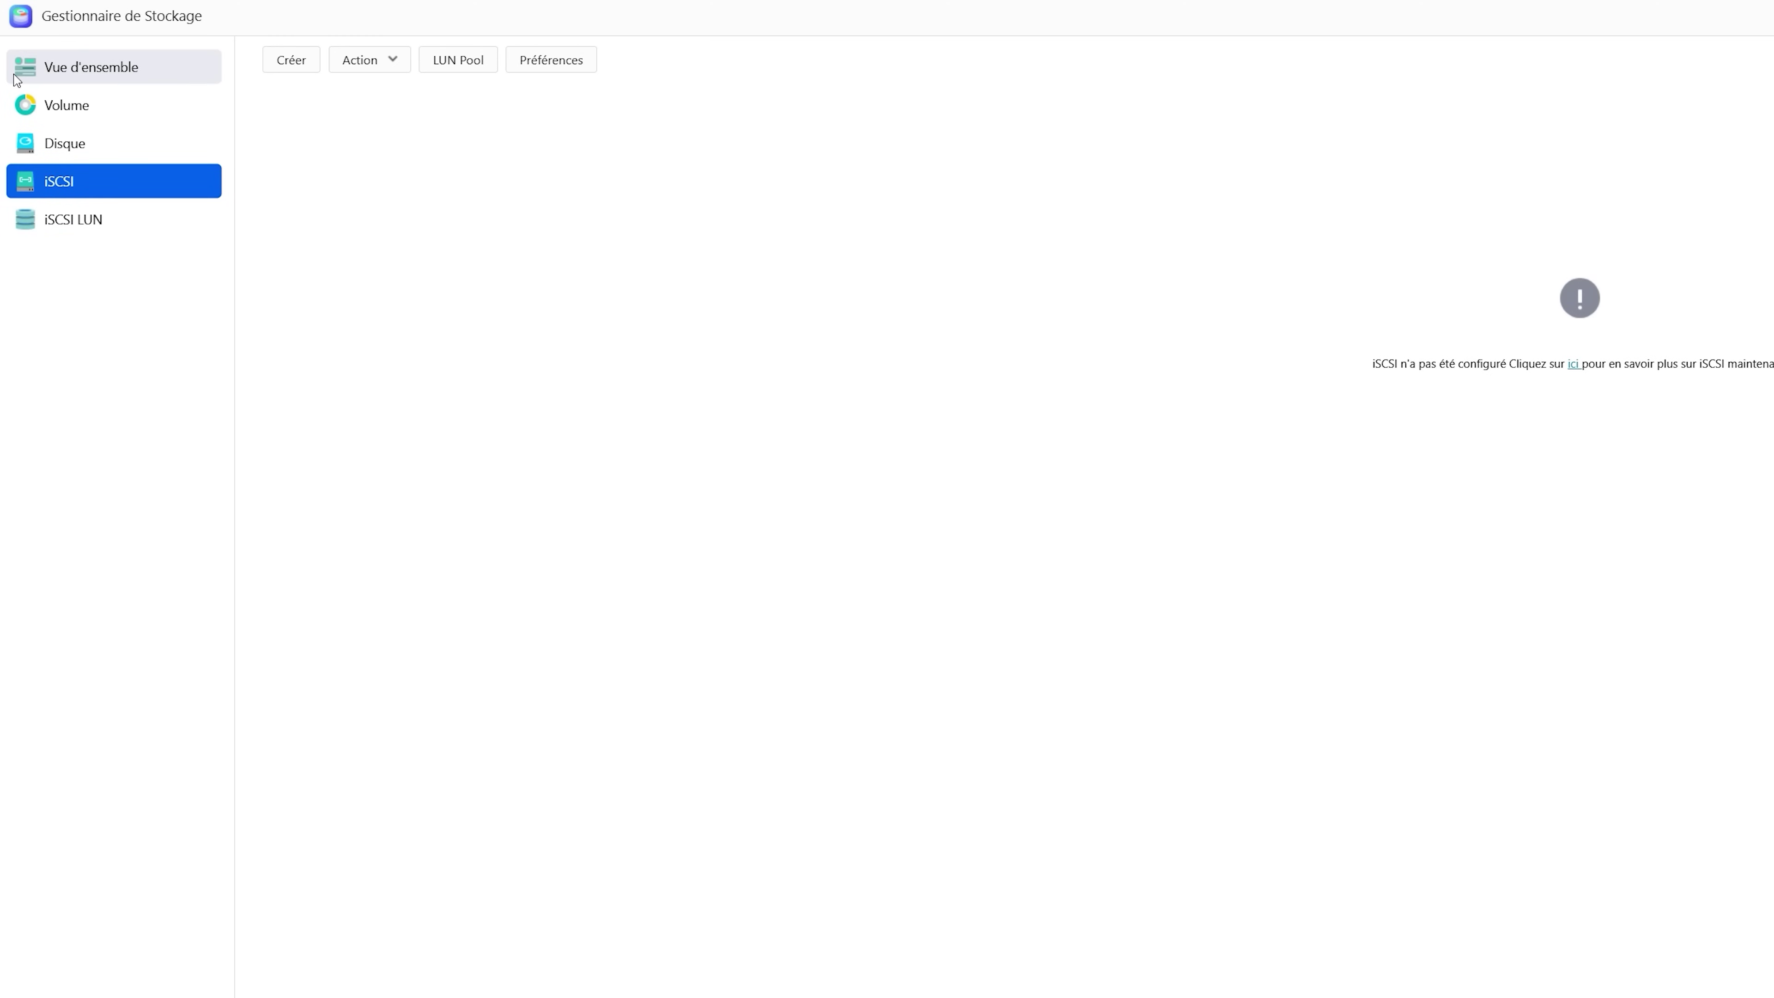
click(68, 62)
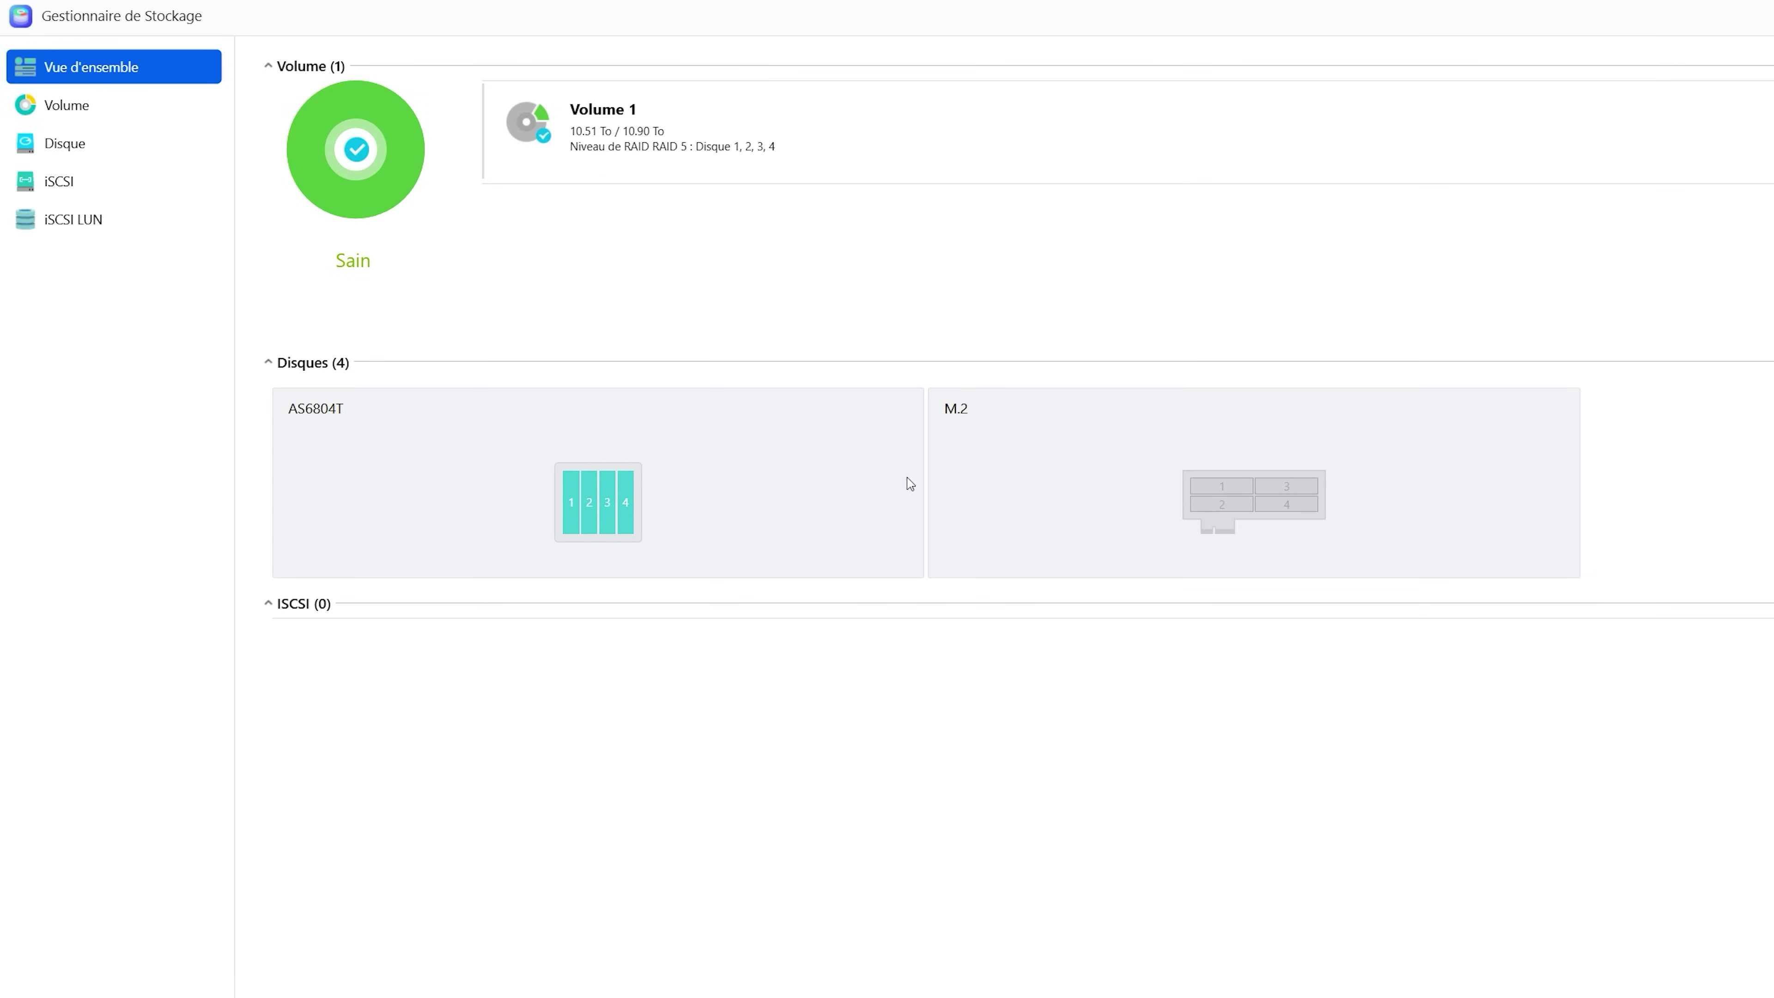
mouse_move(590, 517)
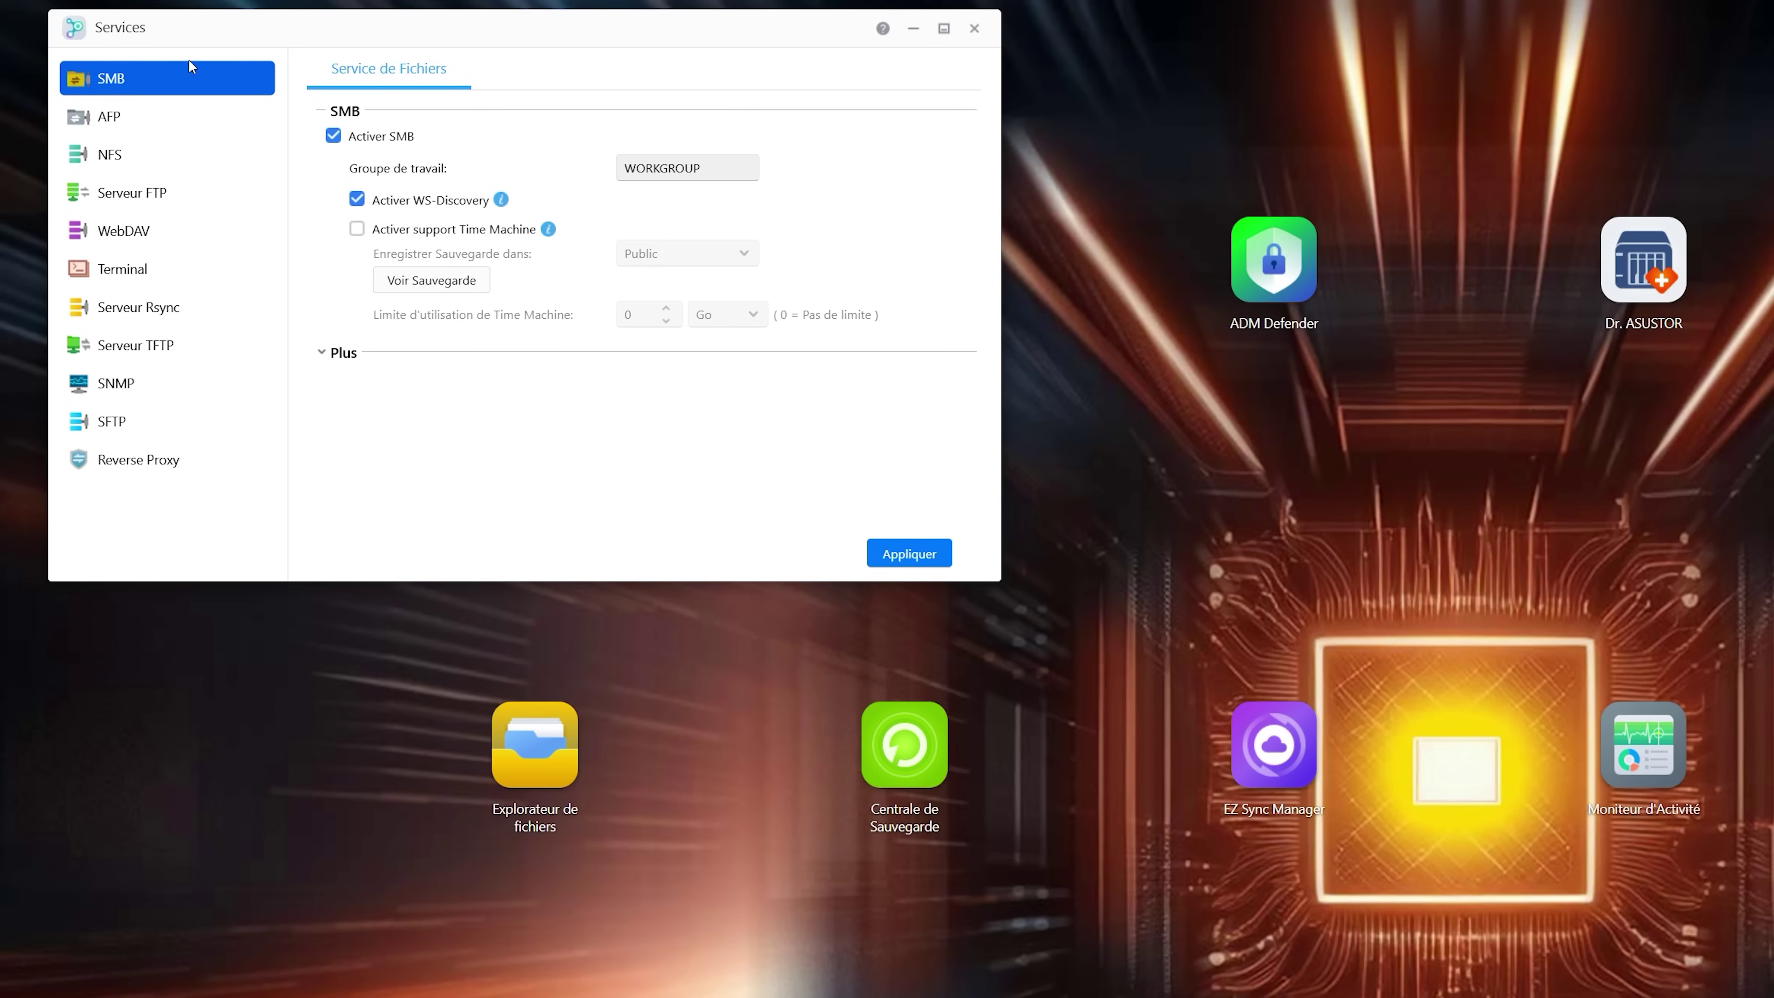
- Examine the AFP and NFS file service settings, and try enabling NFS without applying it
click(172, 116)
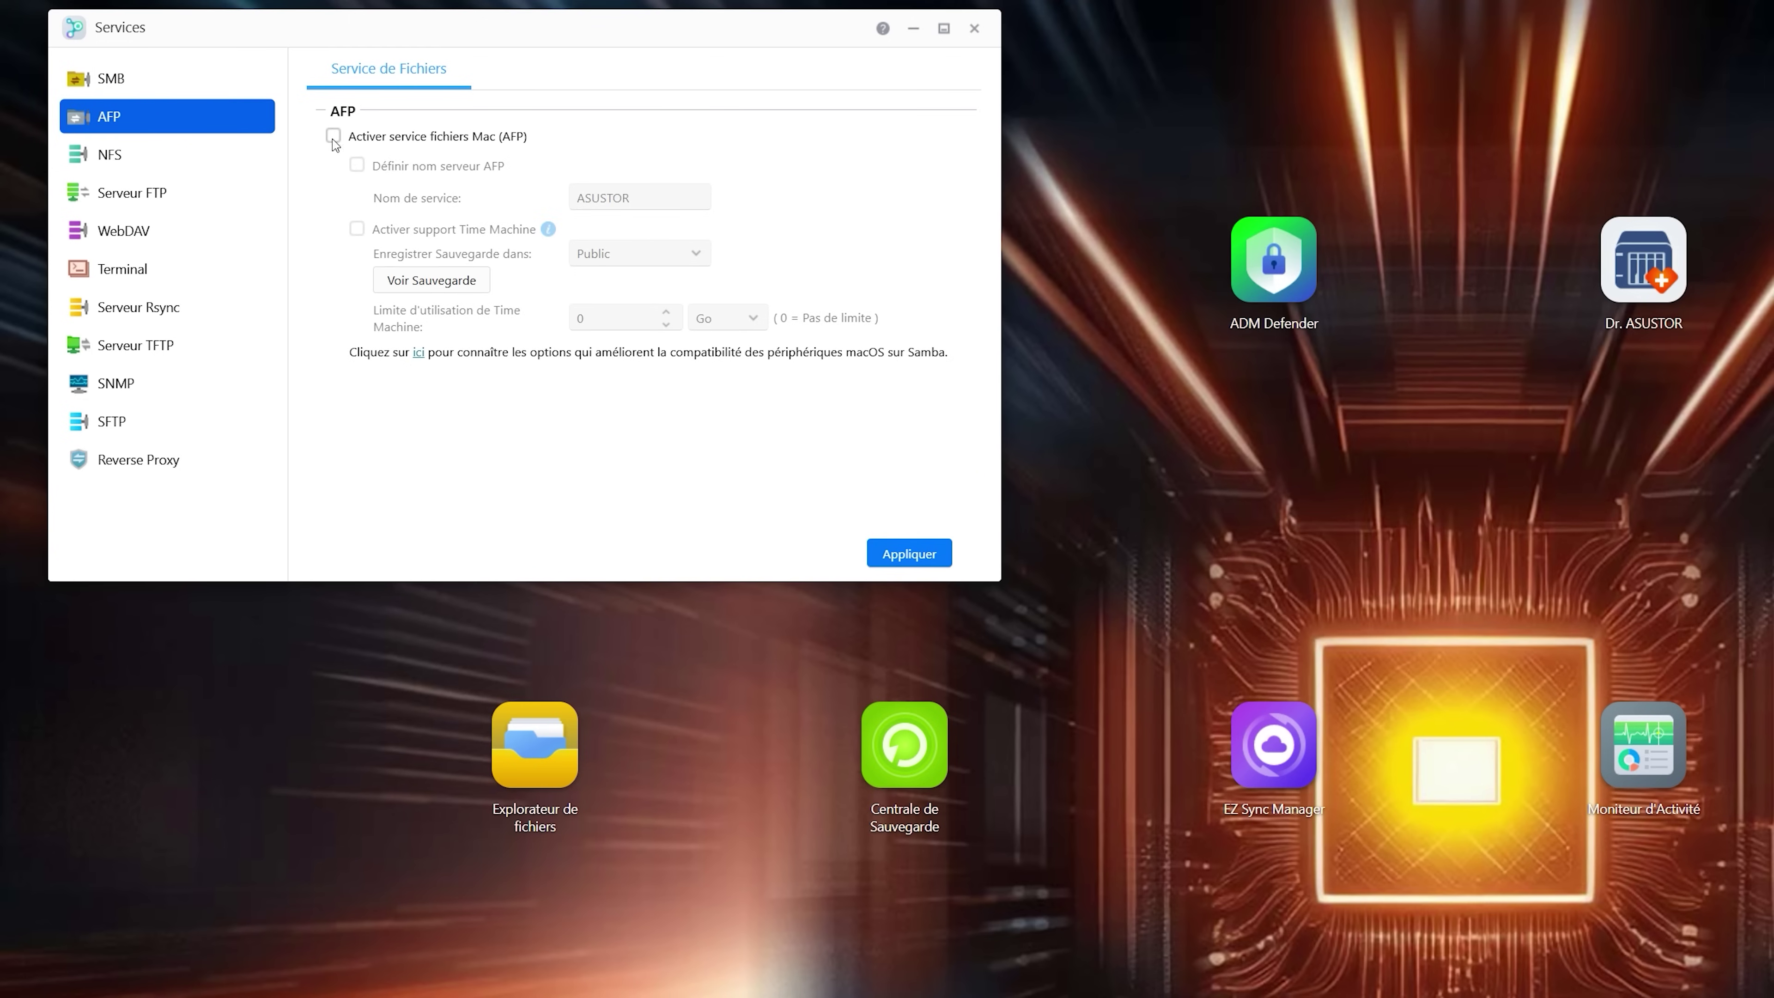
click(189, 160)
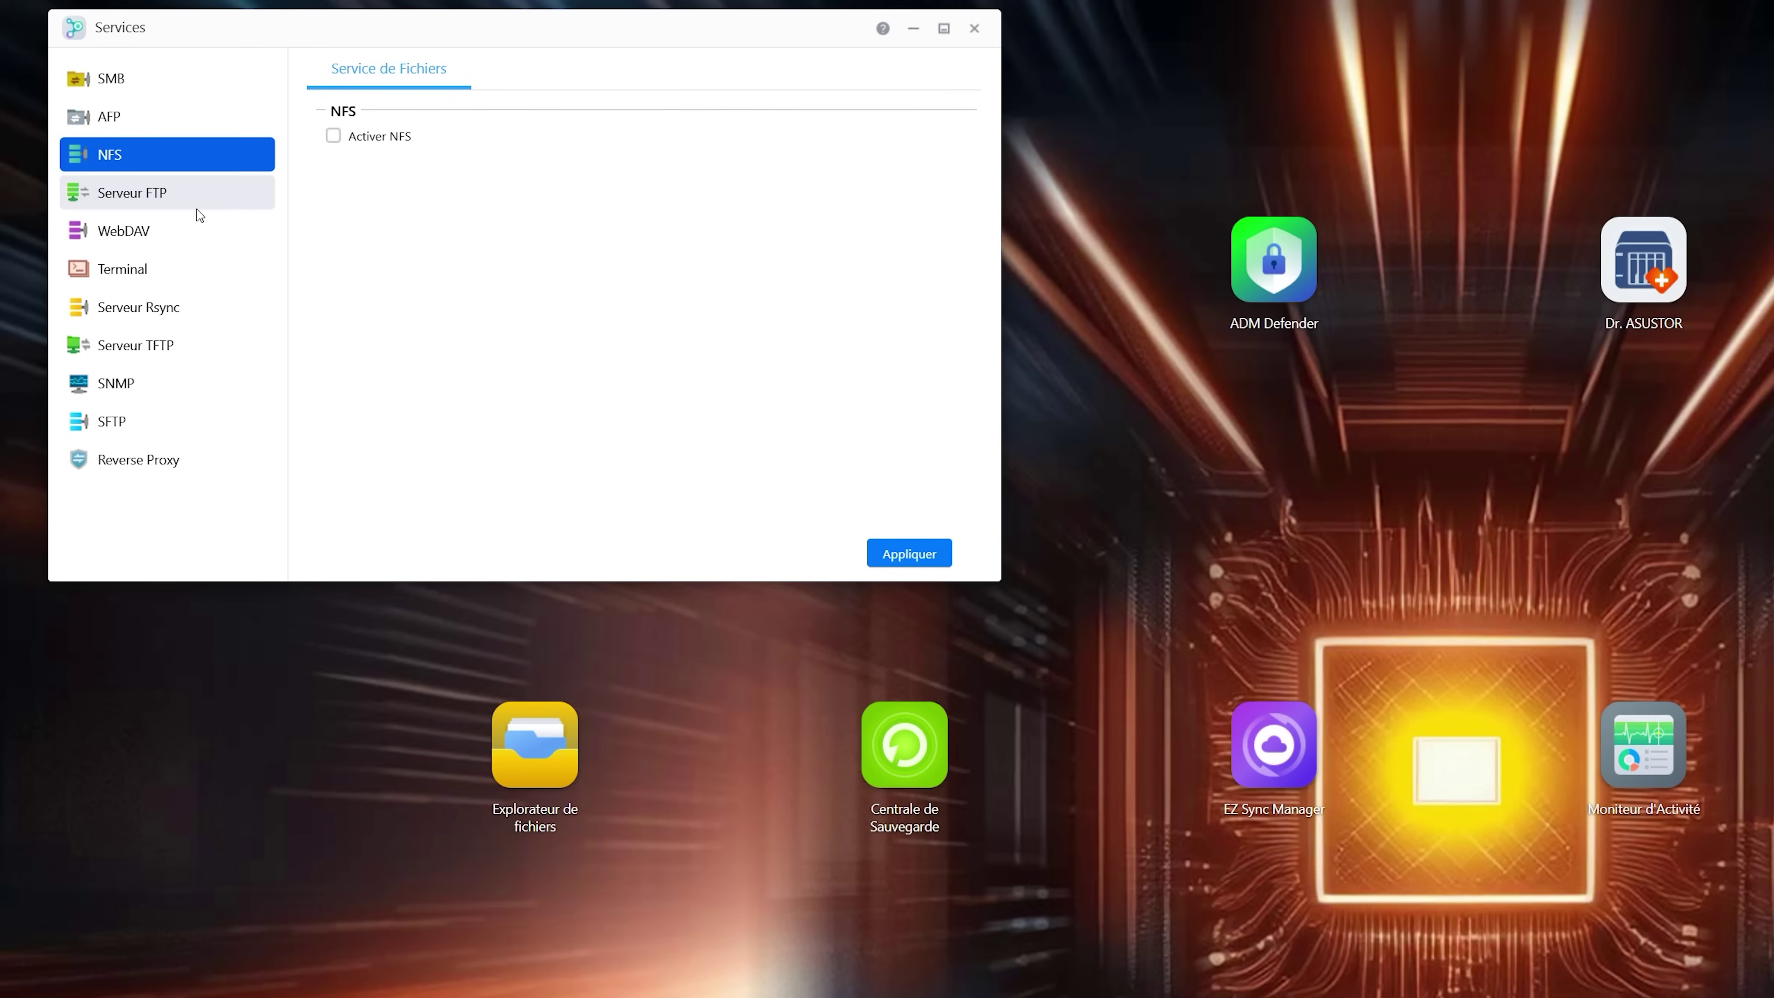
click(333, 136)
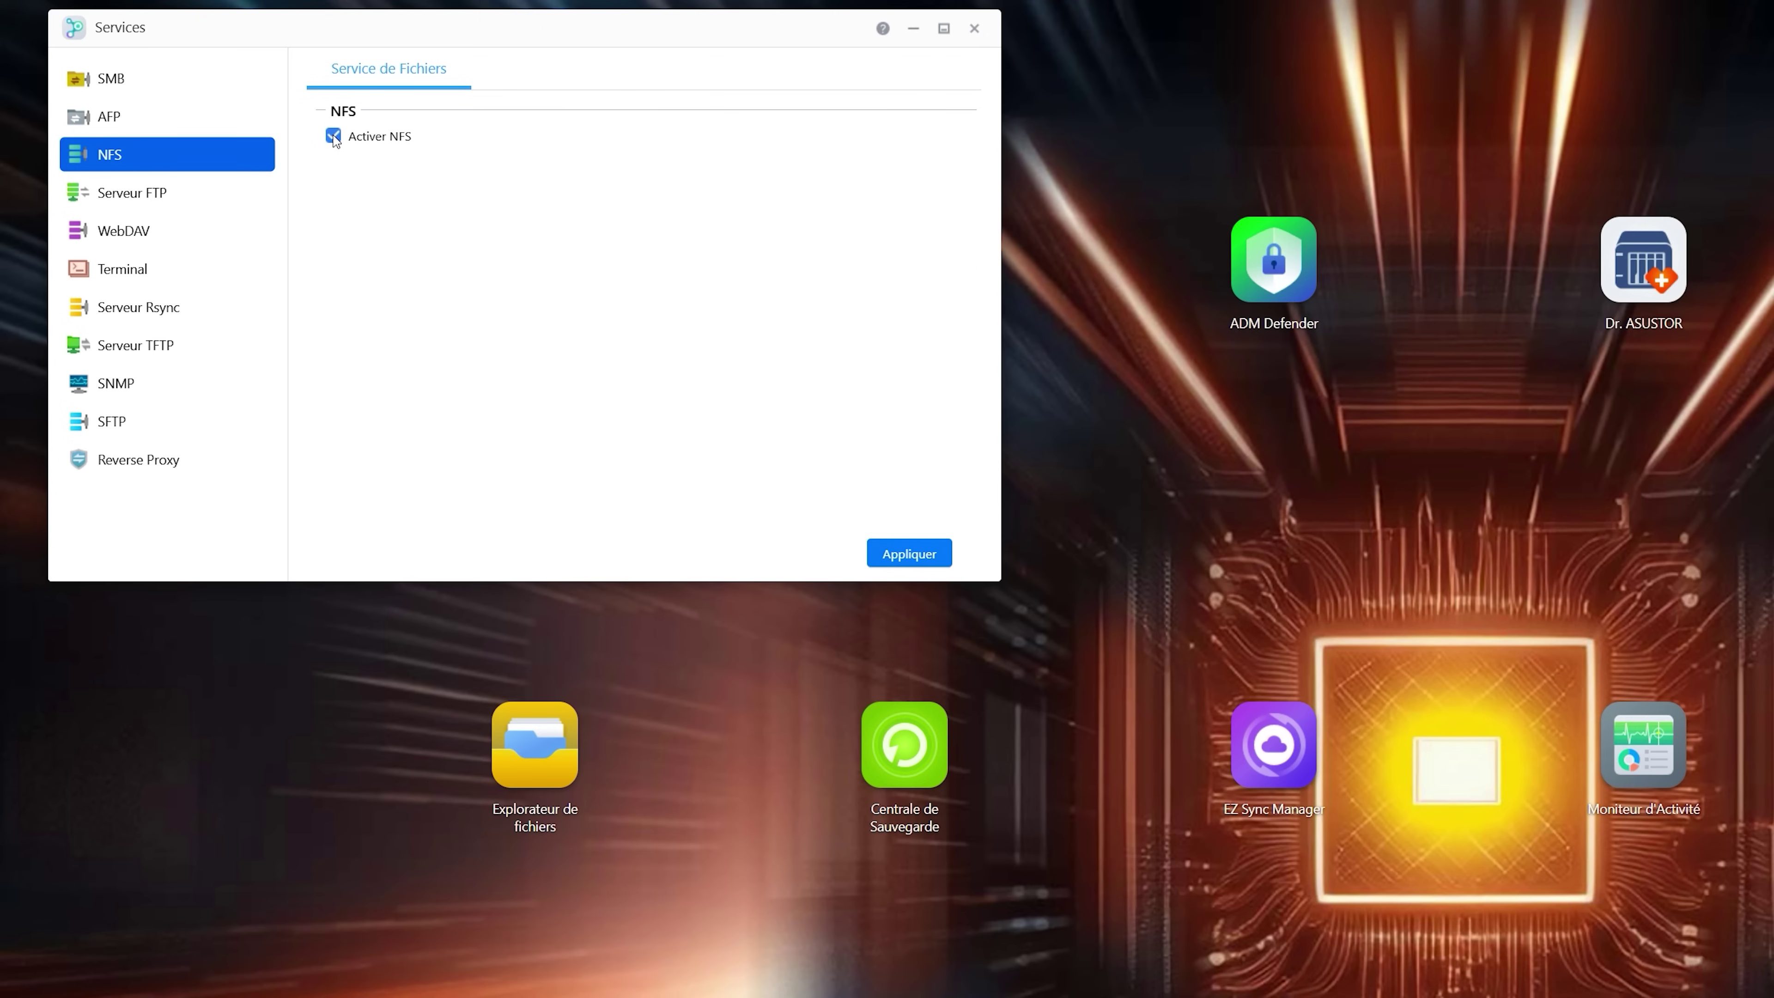
click(334, 137)
- Examine the settings of the FTP, WebDAV, Rsync and TFTP services
click(245, 178)
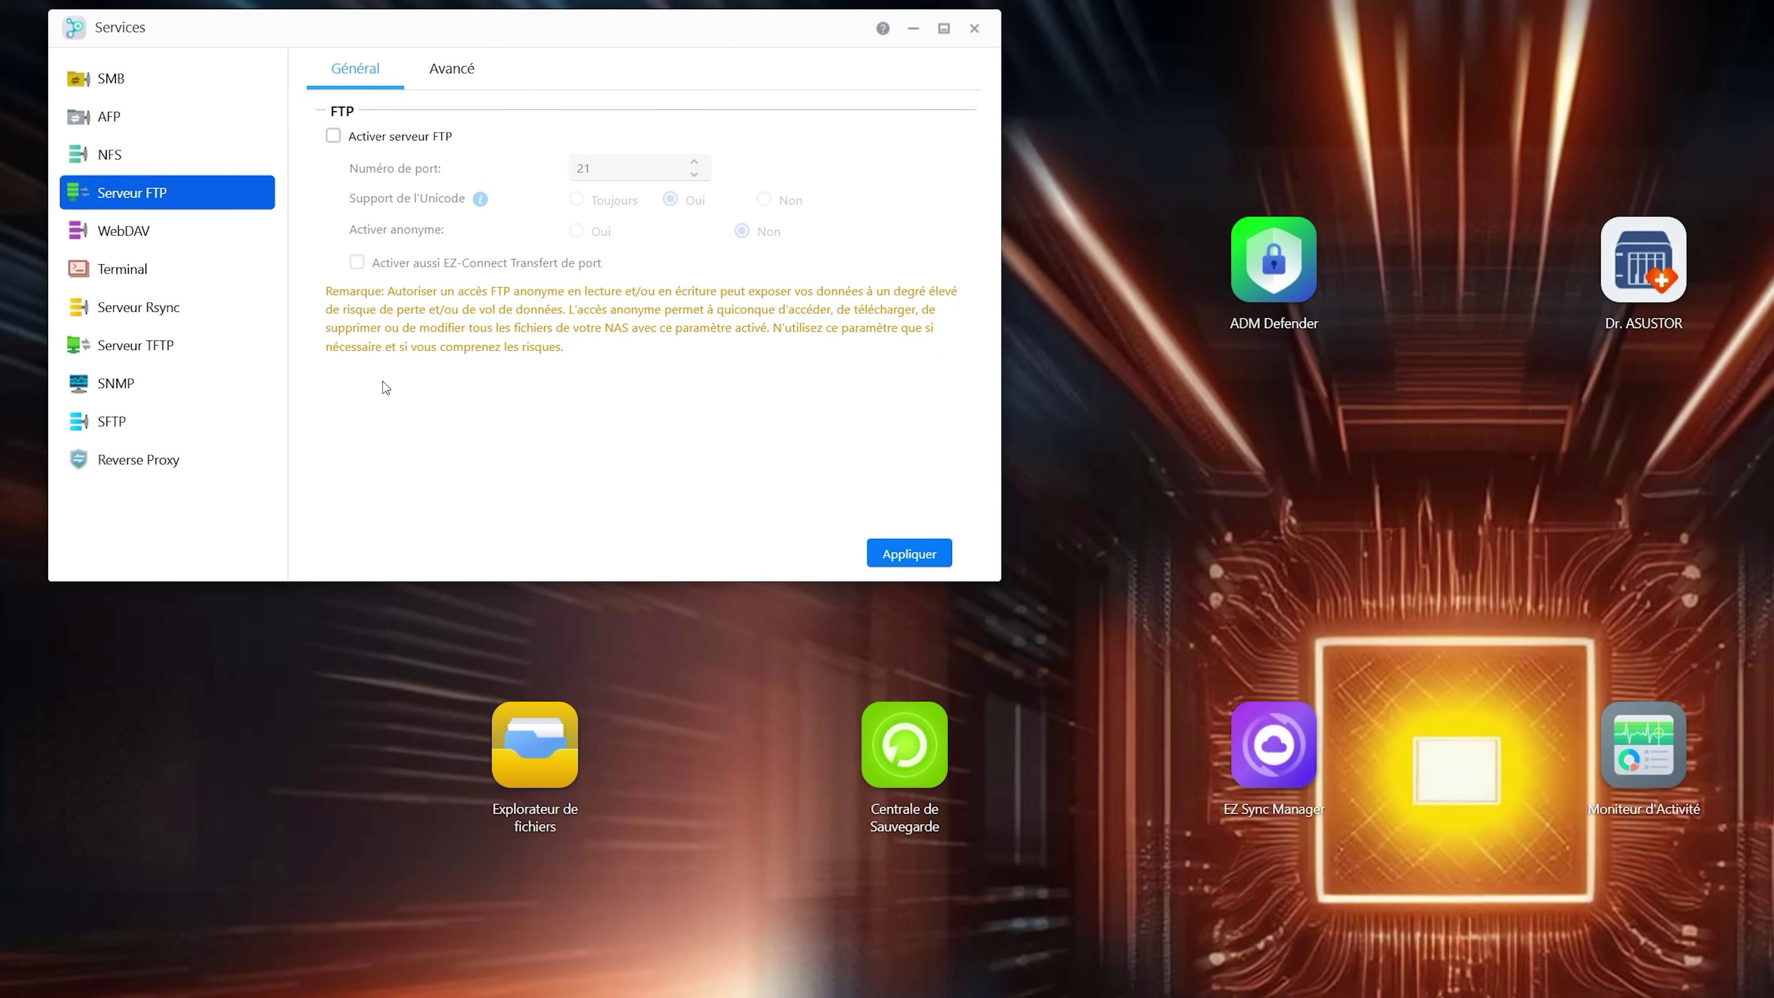
click(175, 232)
click(203, 309)
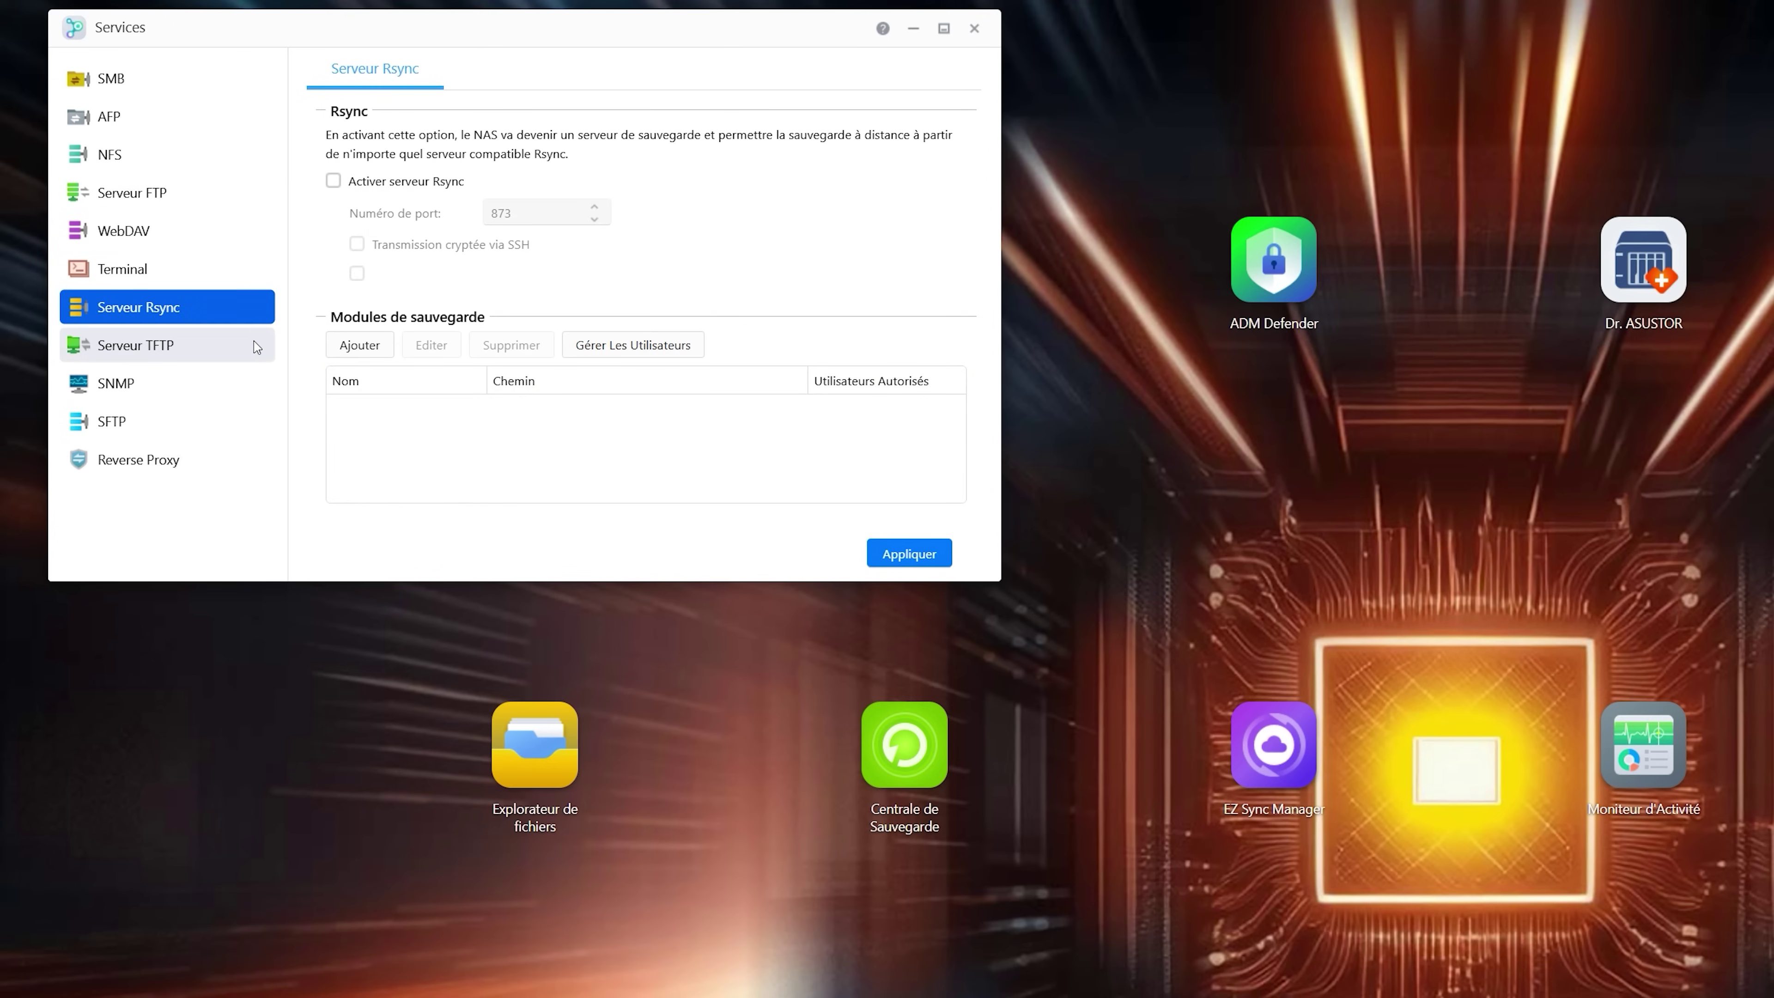
click(201, 349)
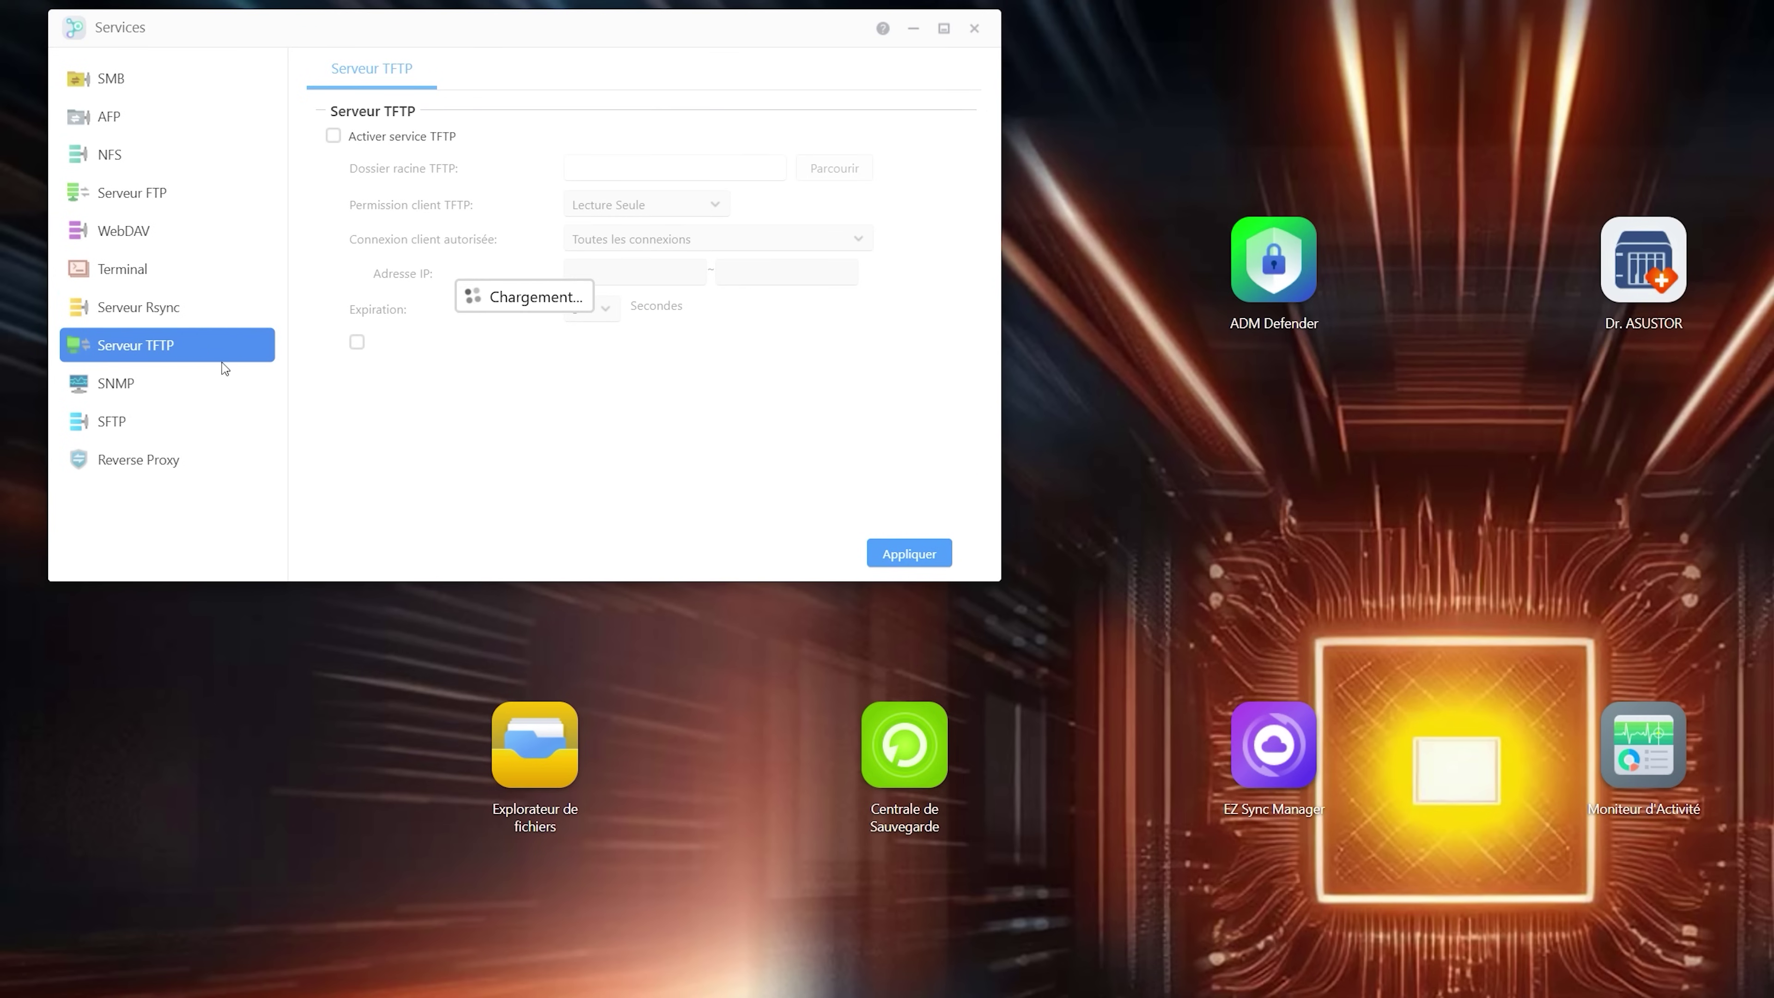
- Examine the settings of the SNMP, SFTP, Reverse Proxy and Terminal services
click(146, 388)
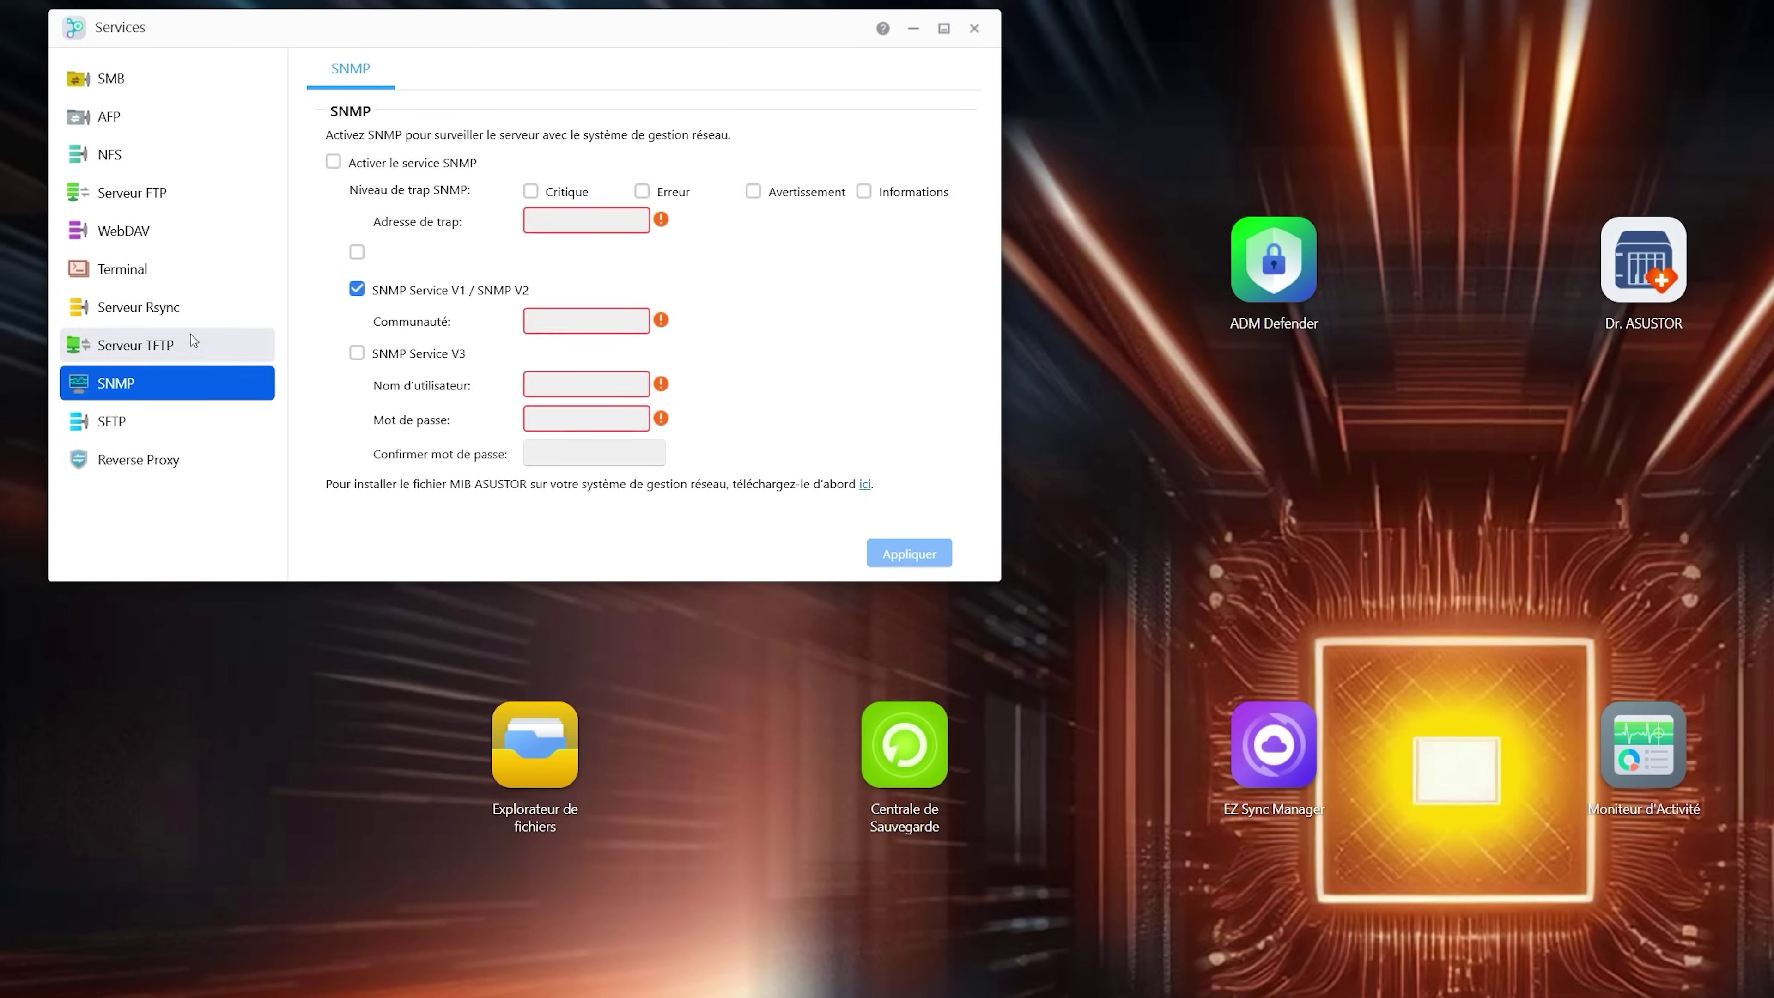
click(181, 427)
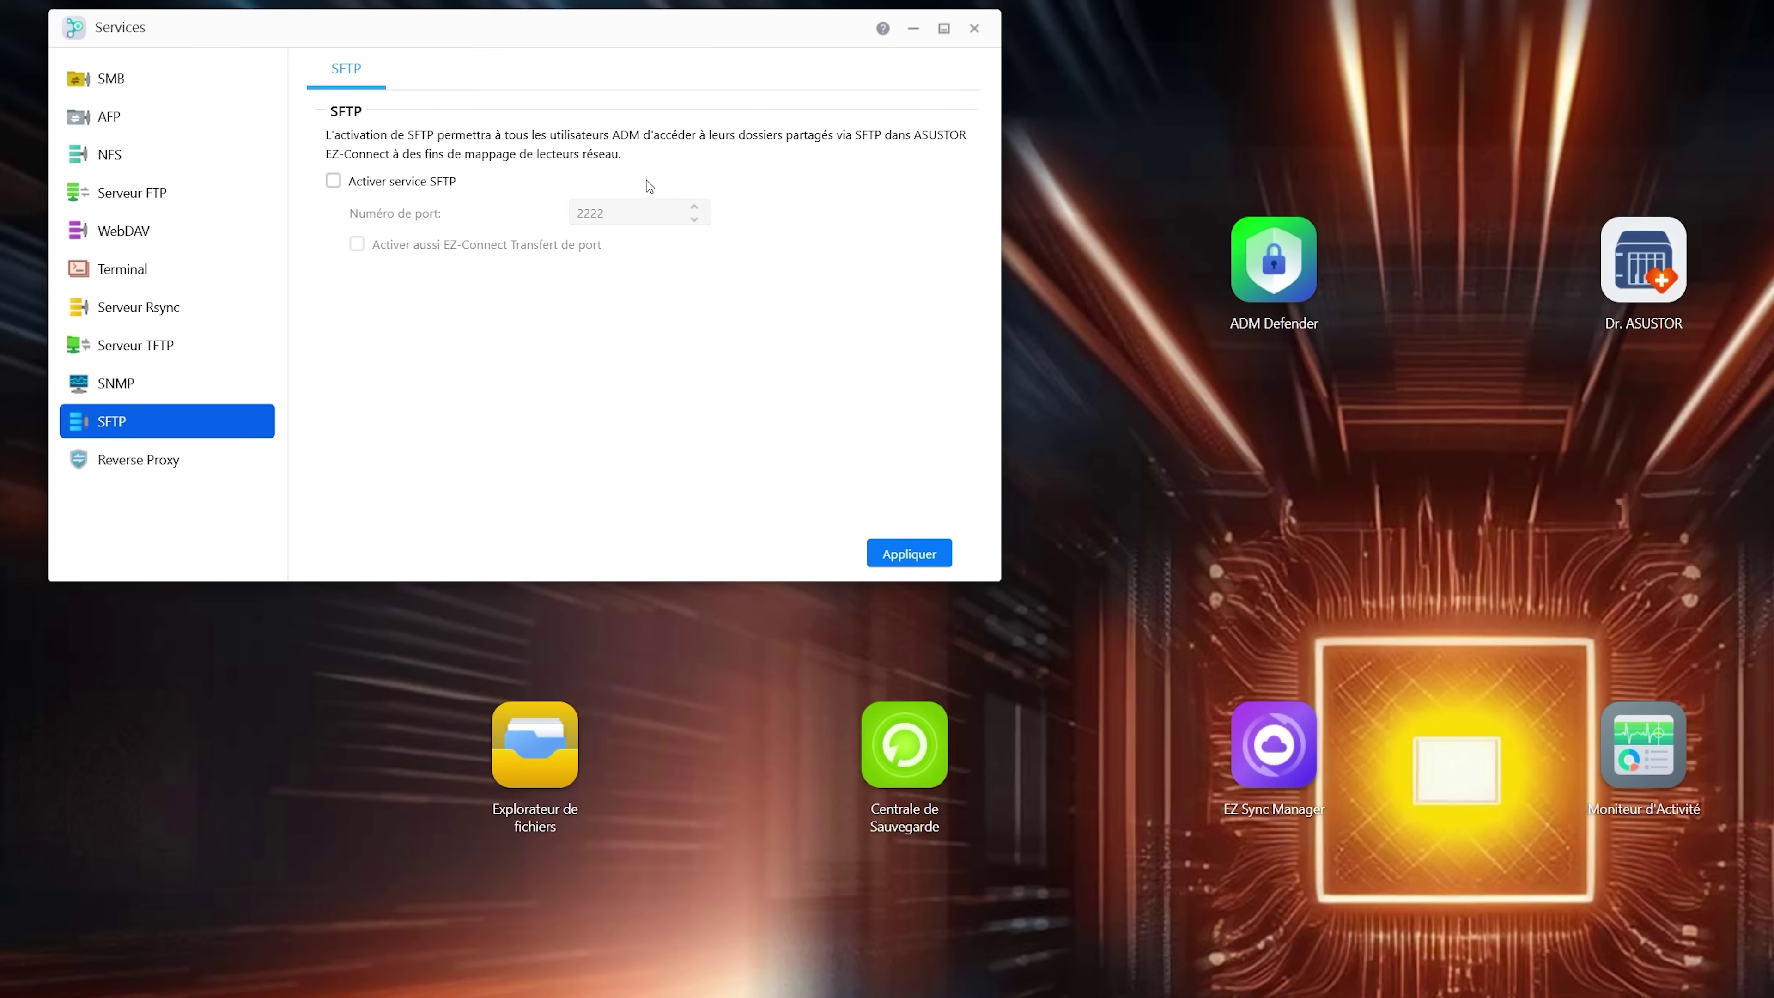
click(180, 473)
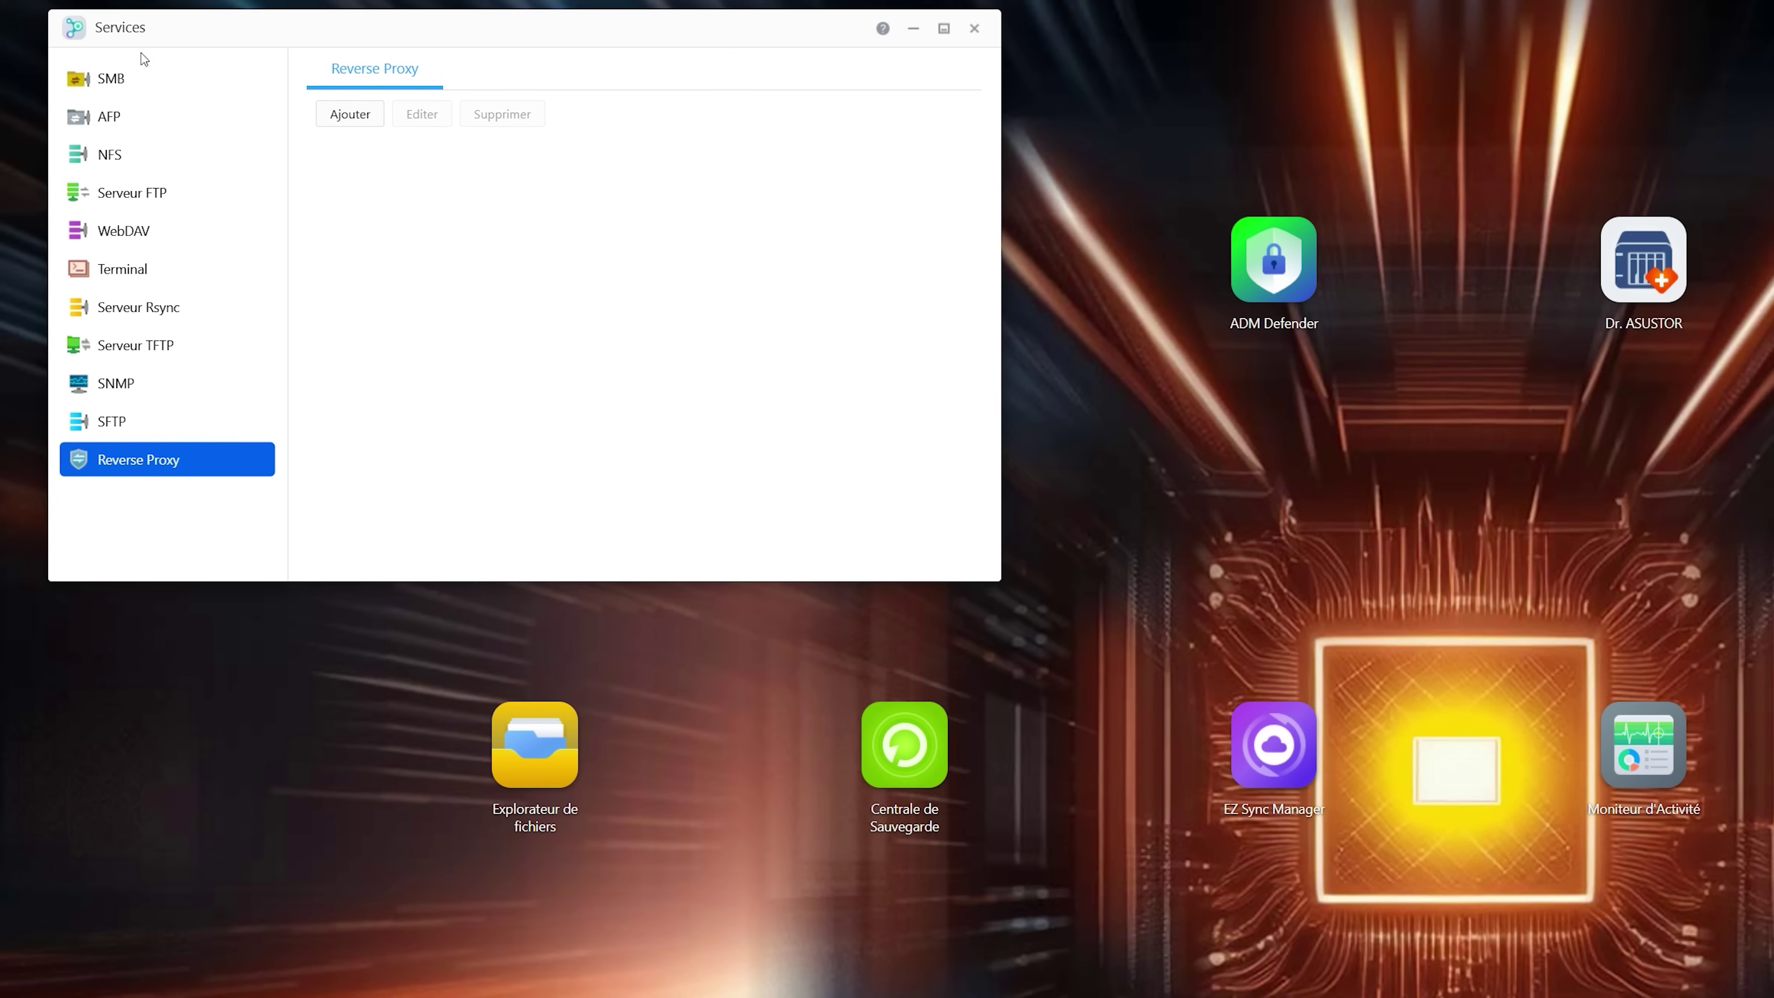
click(139, 269)
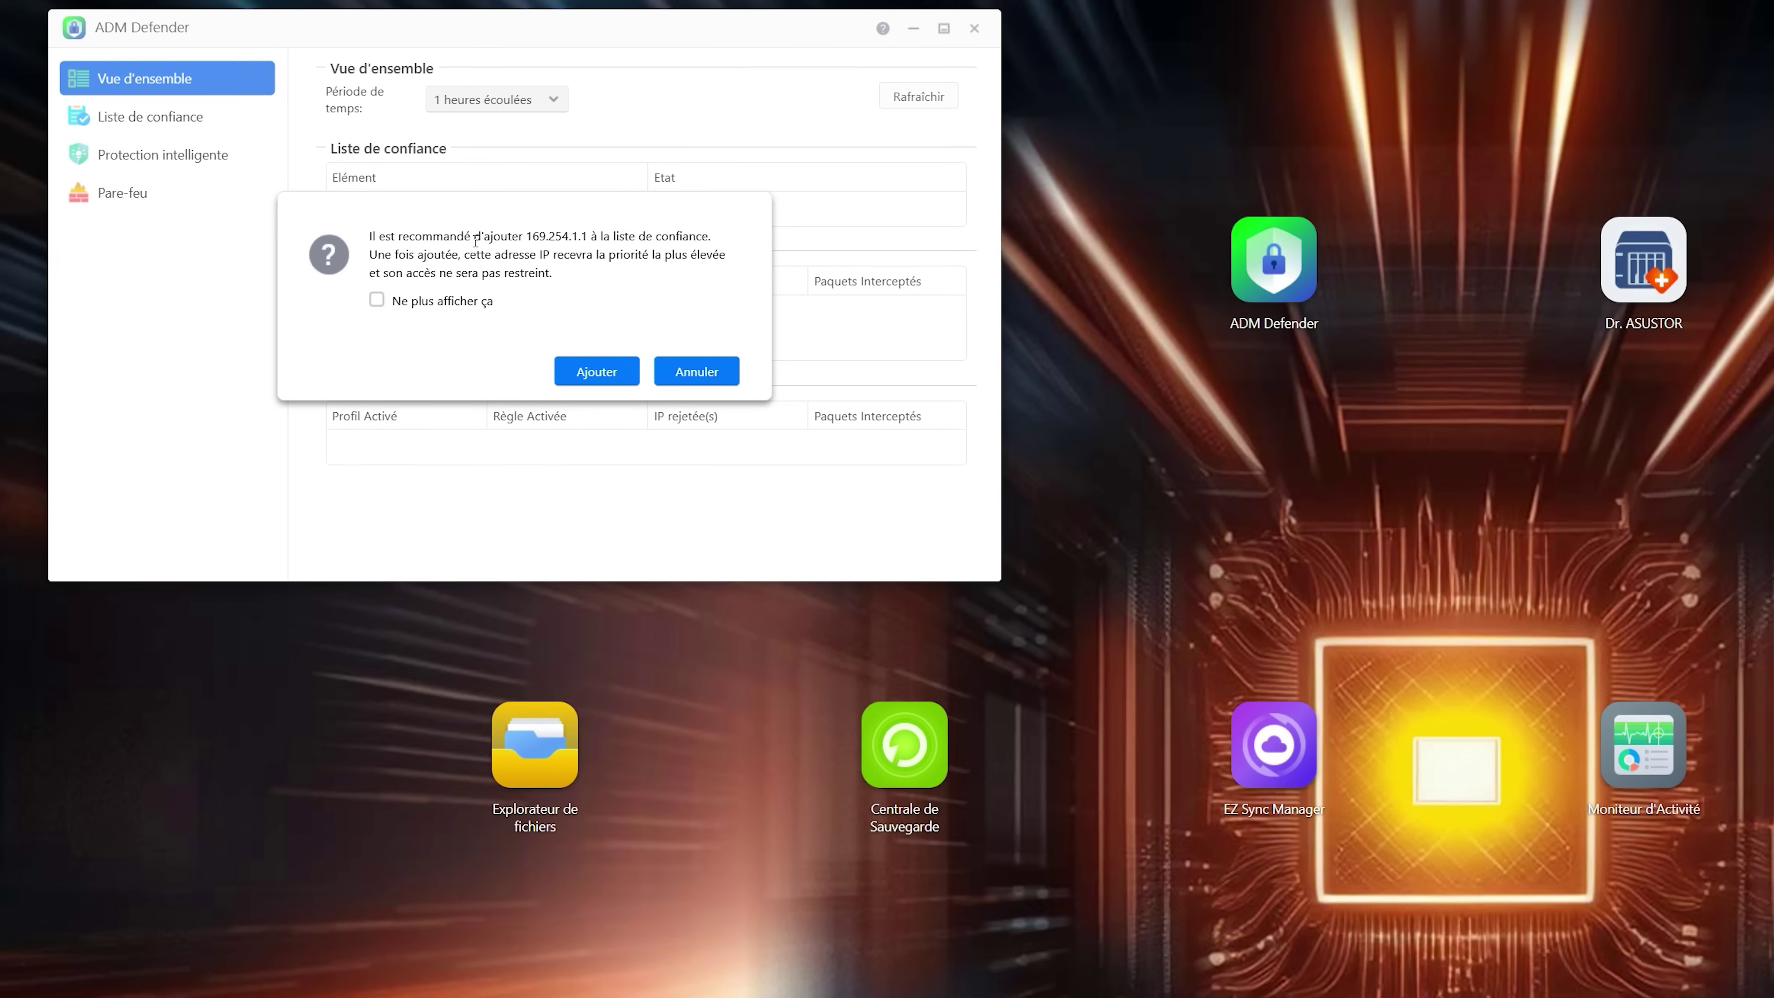
- Add 169.254.1.1 to the trusted list, and view the automatic blacklist and the risk detection greylist
click(584, 371)
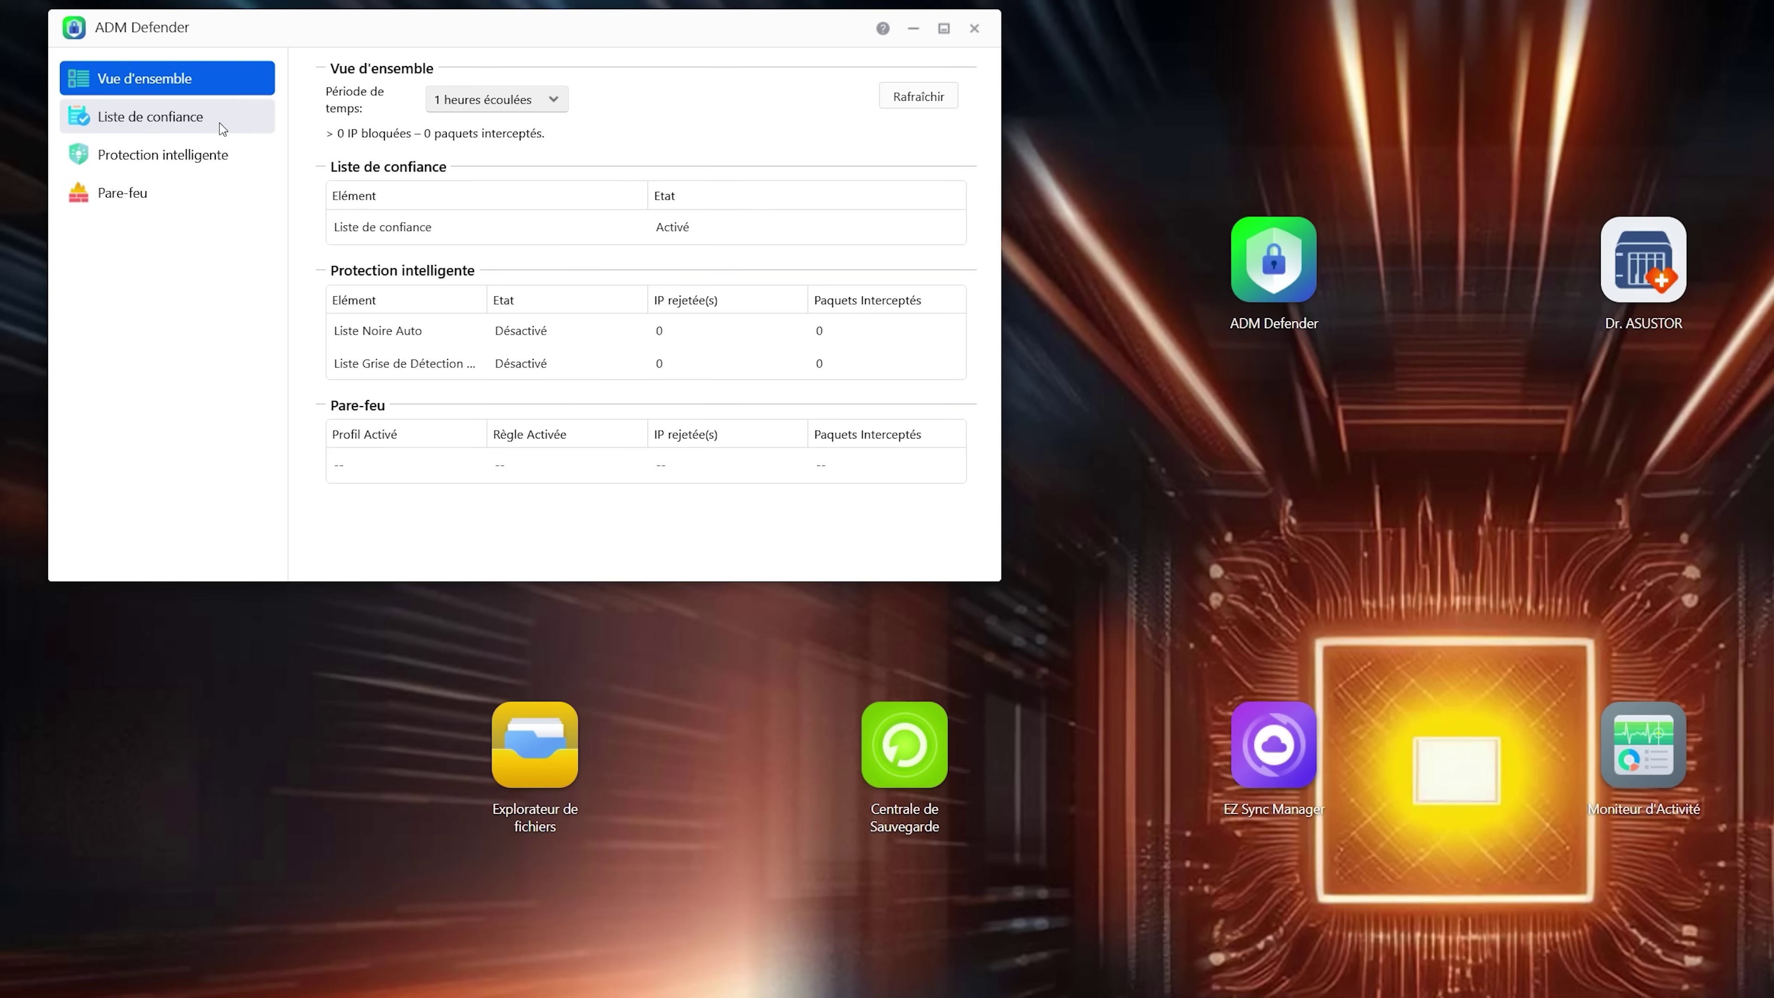
click(213, 170)
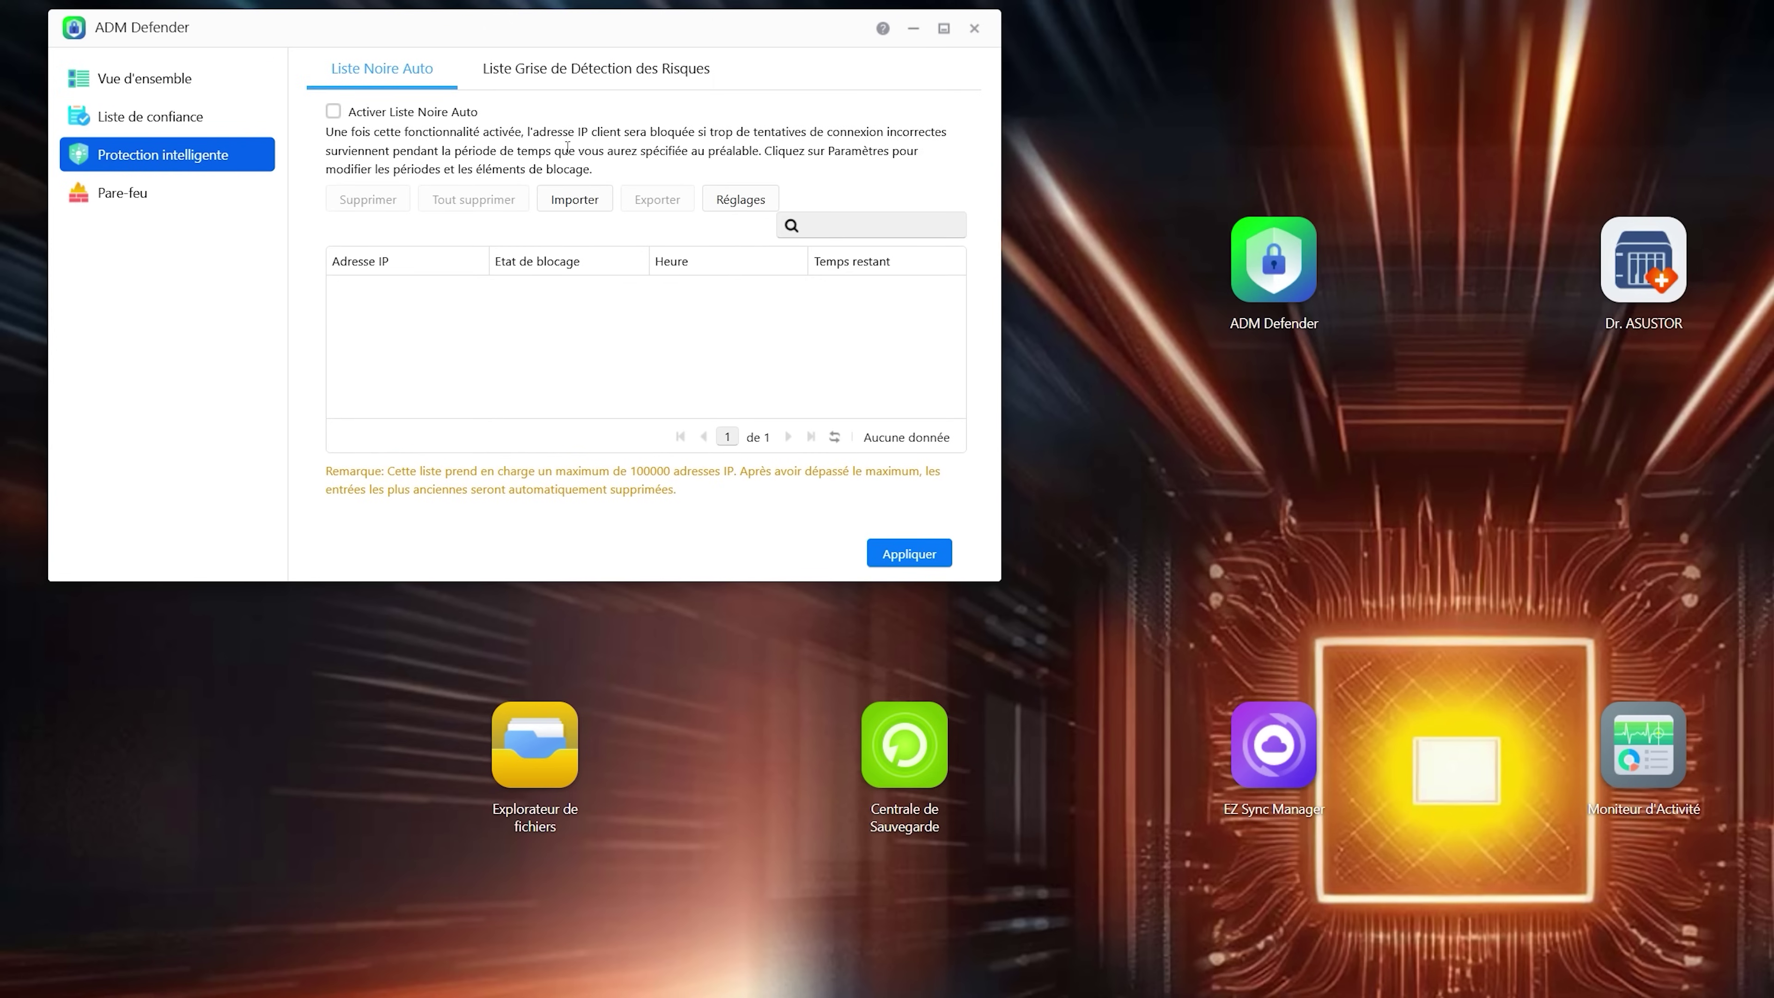
click(639, 73)
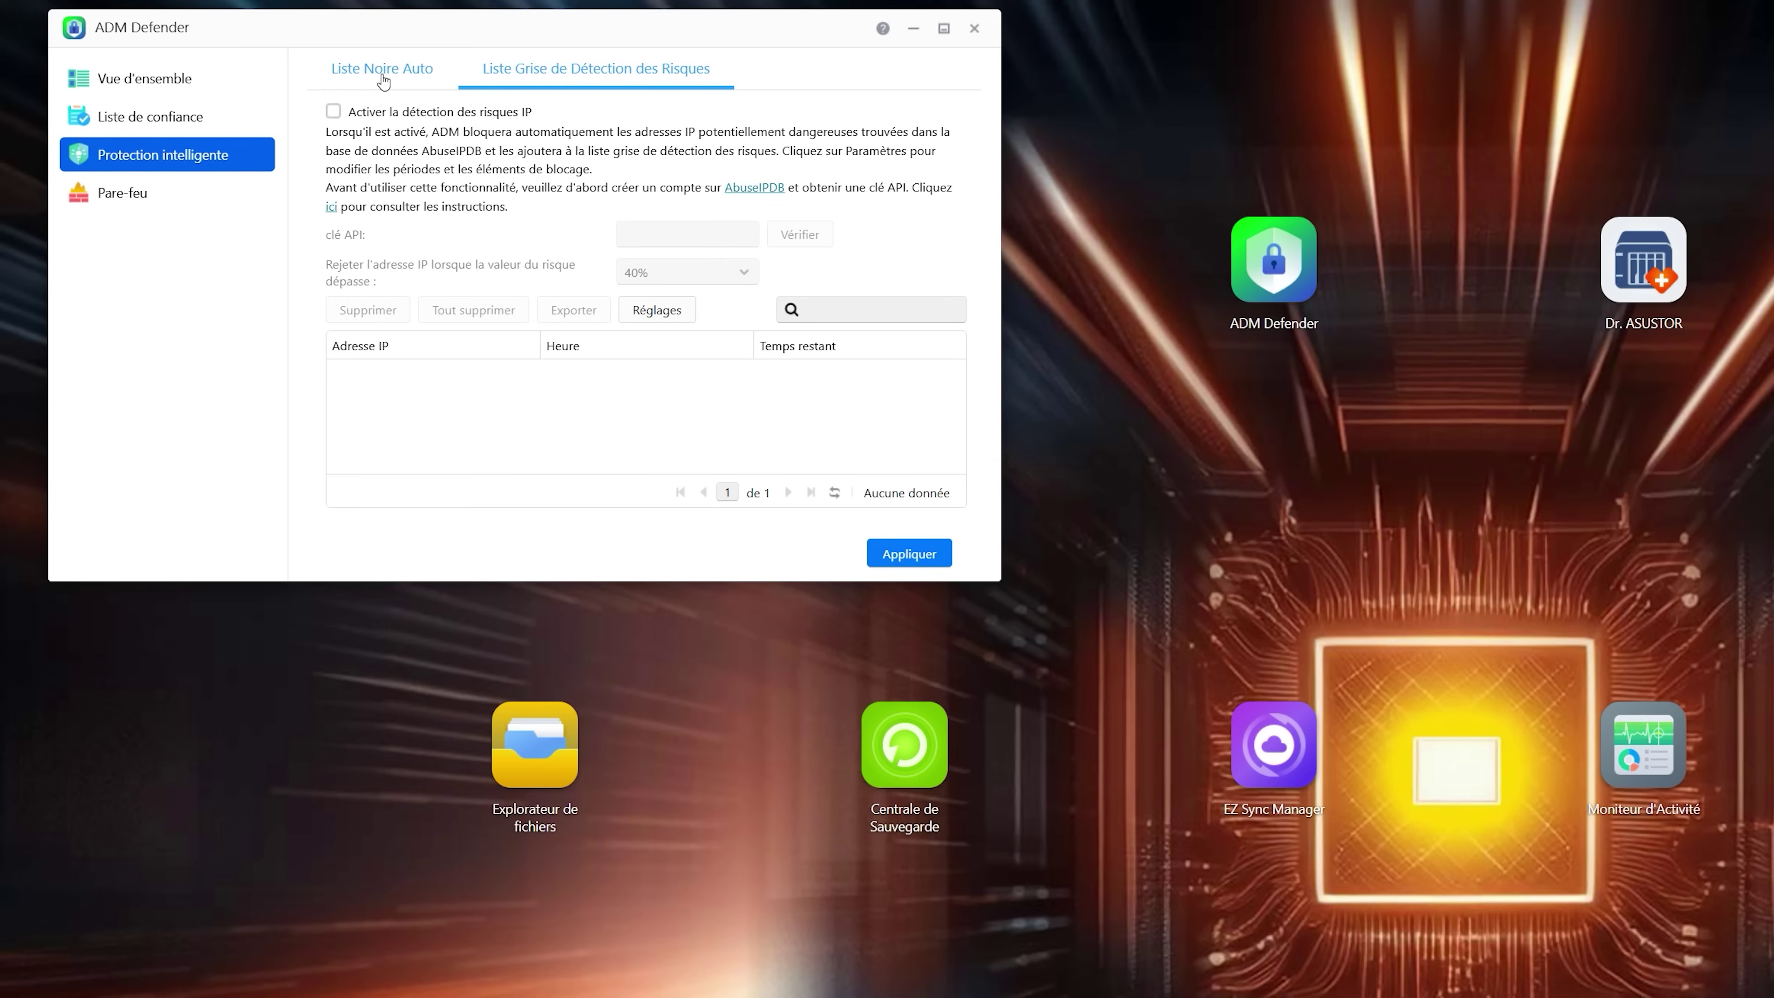
- Try enabling IP risk detection for the greylist, and close ADM Defender without applying it
click(388, 111)
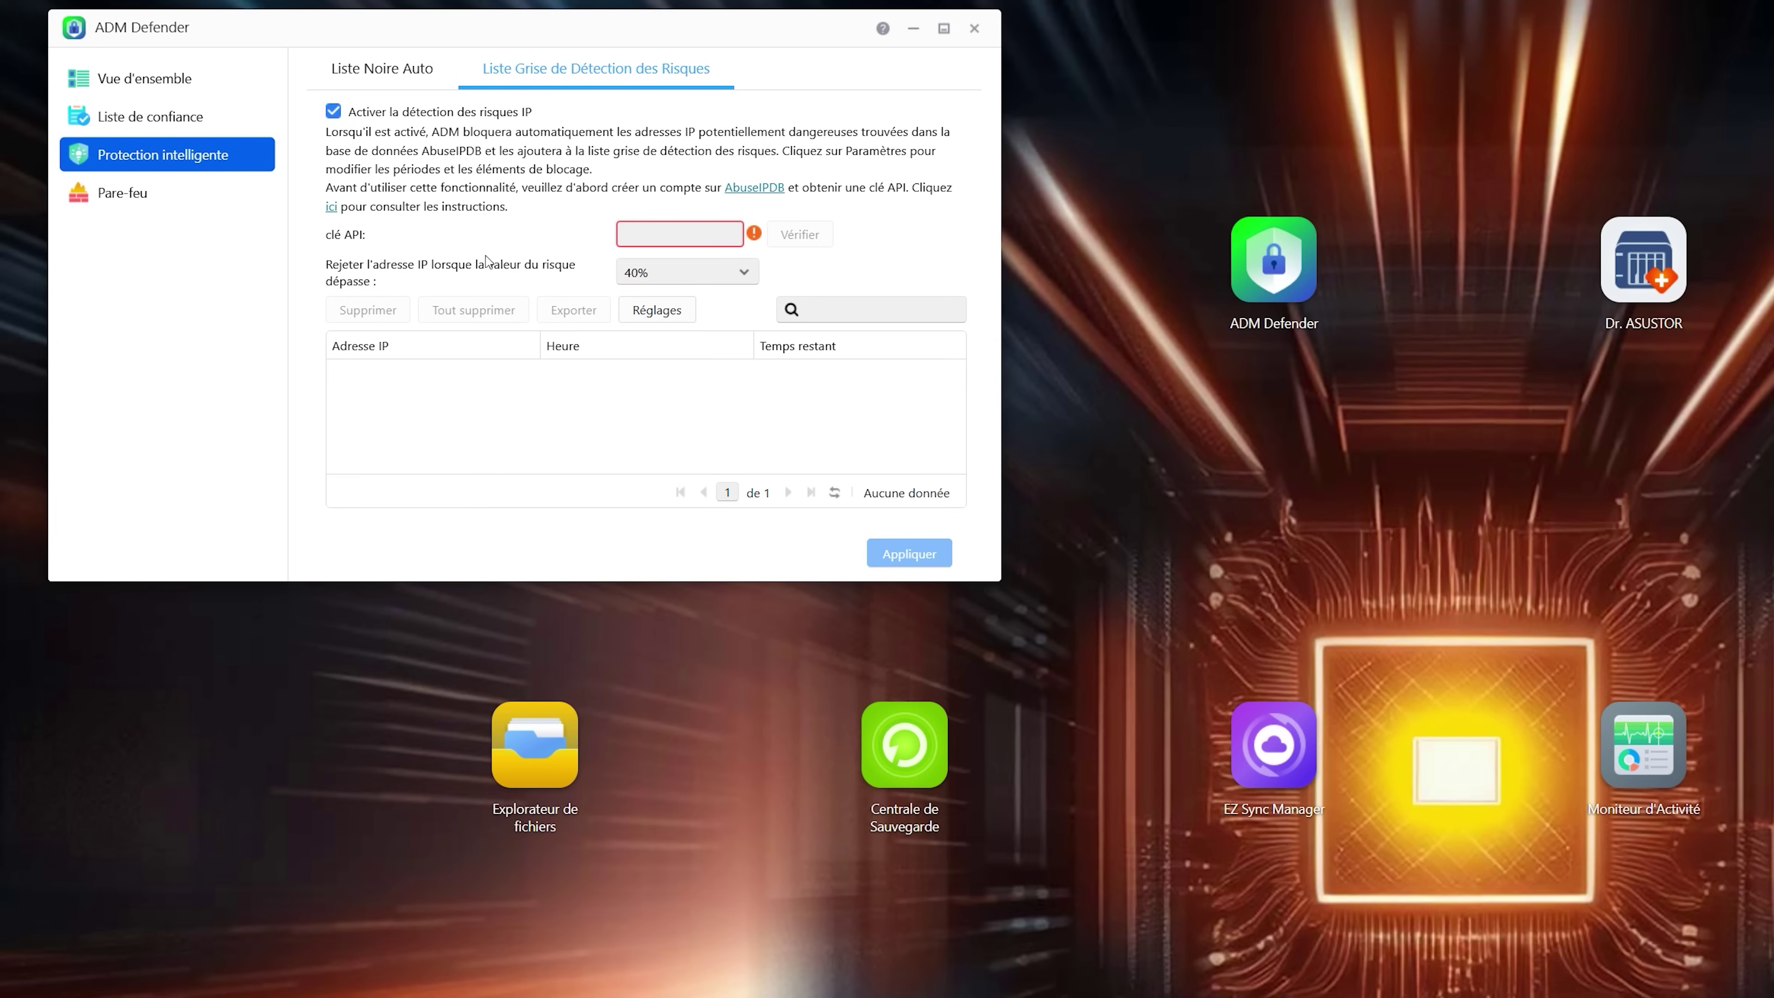
click(386, 65)
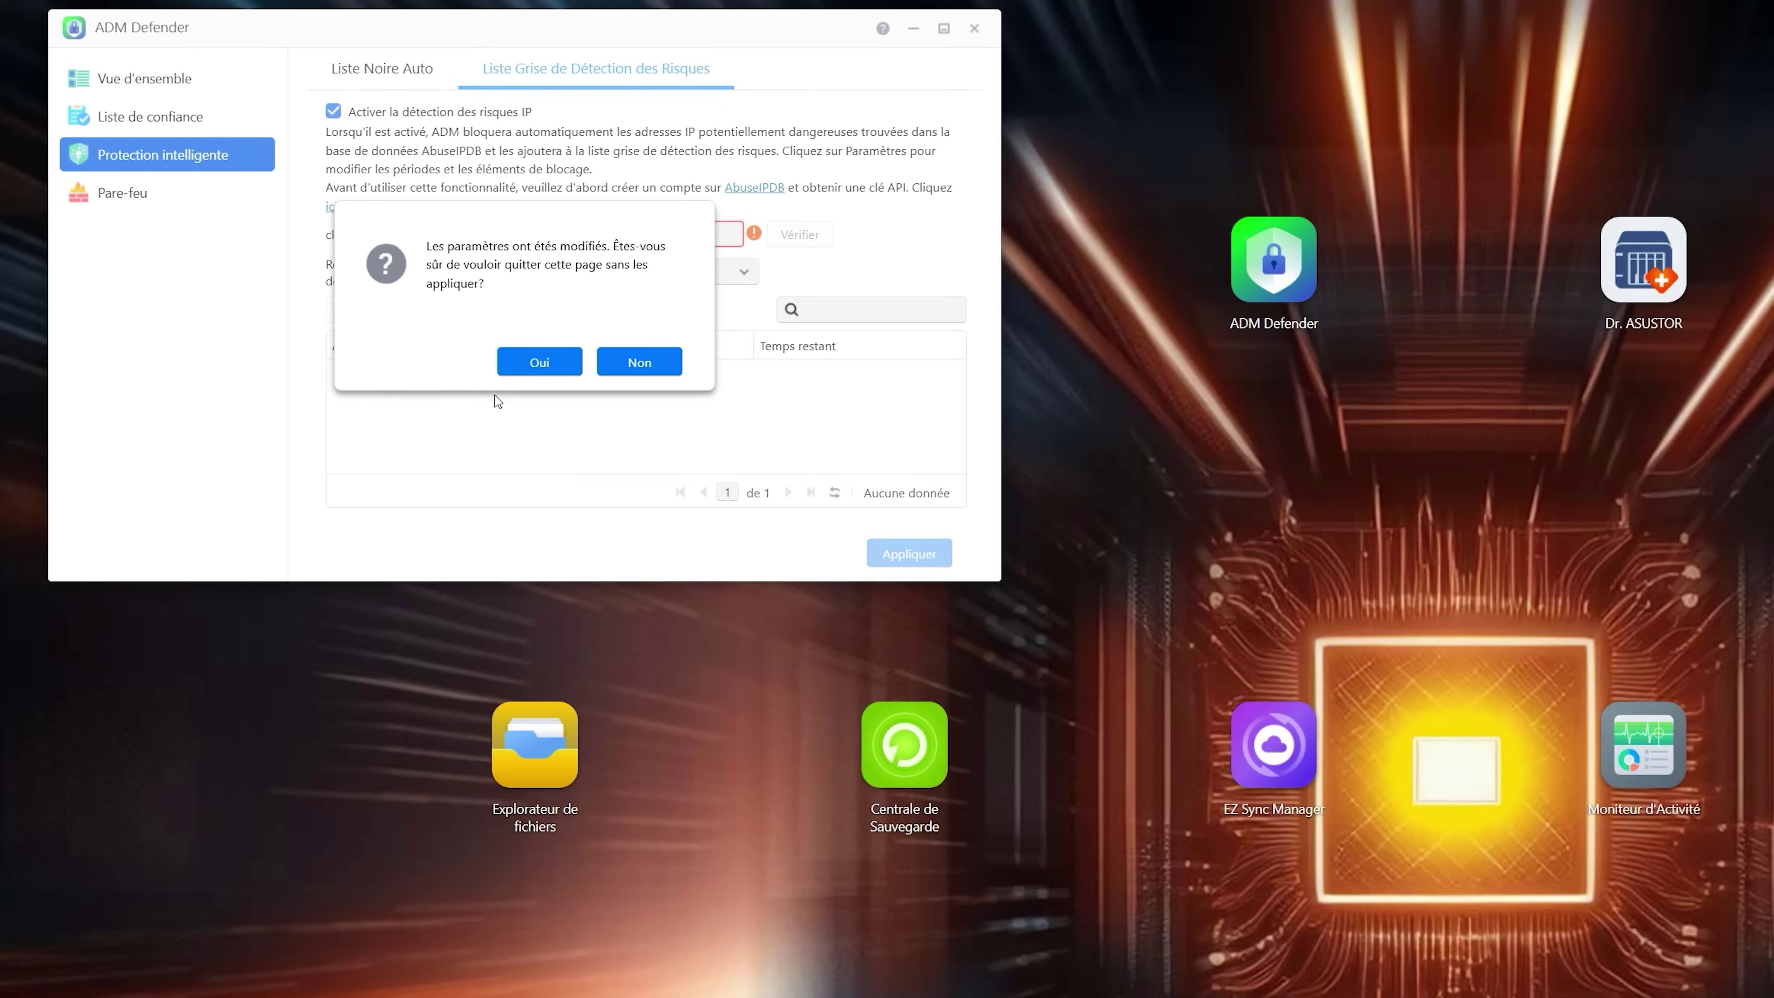
click(657, 363)
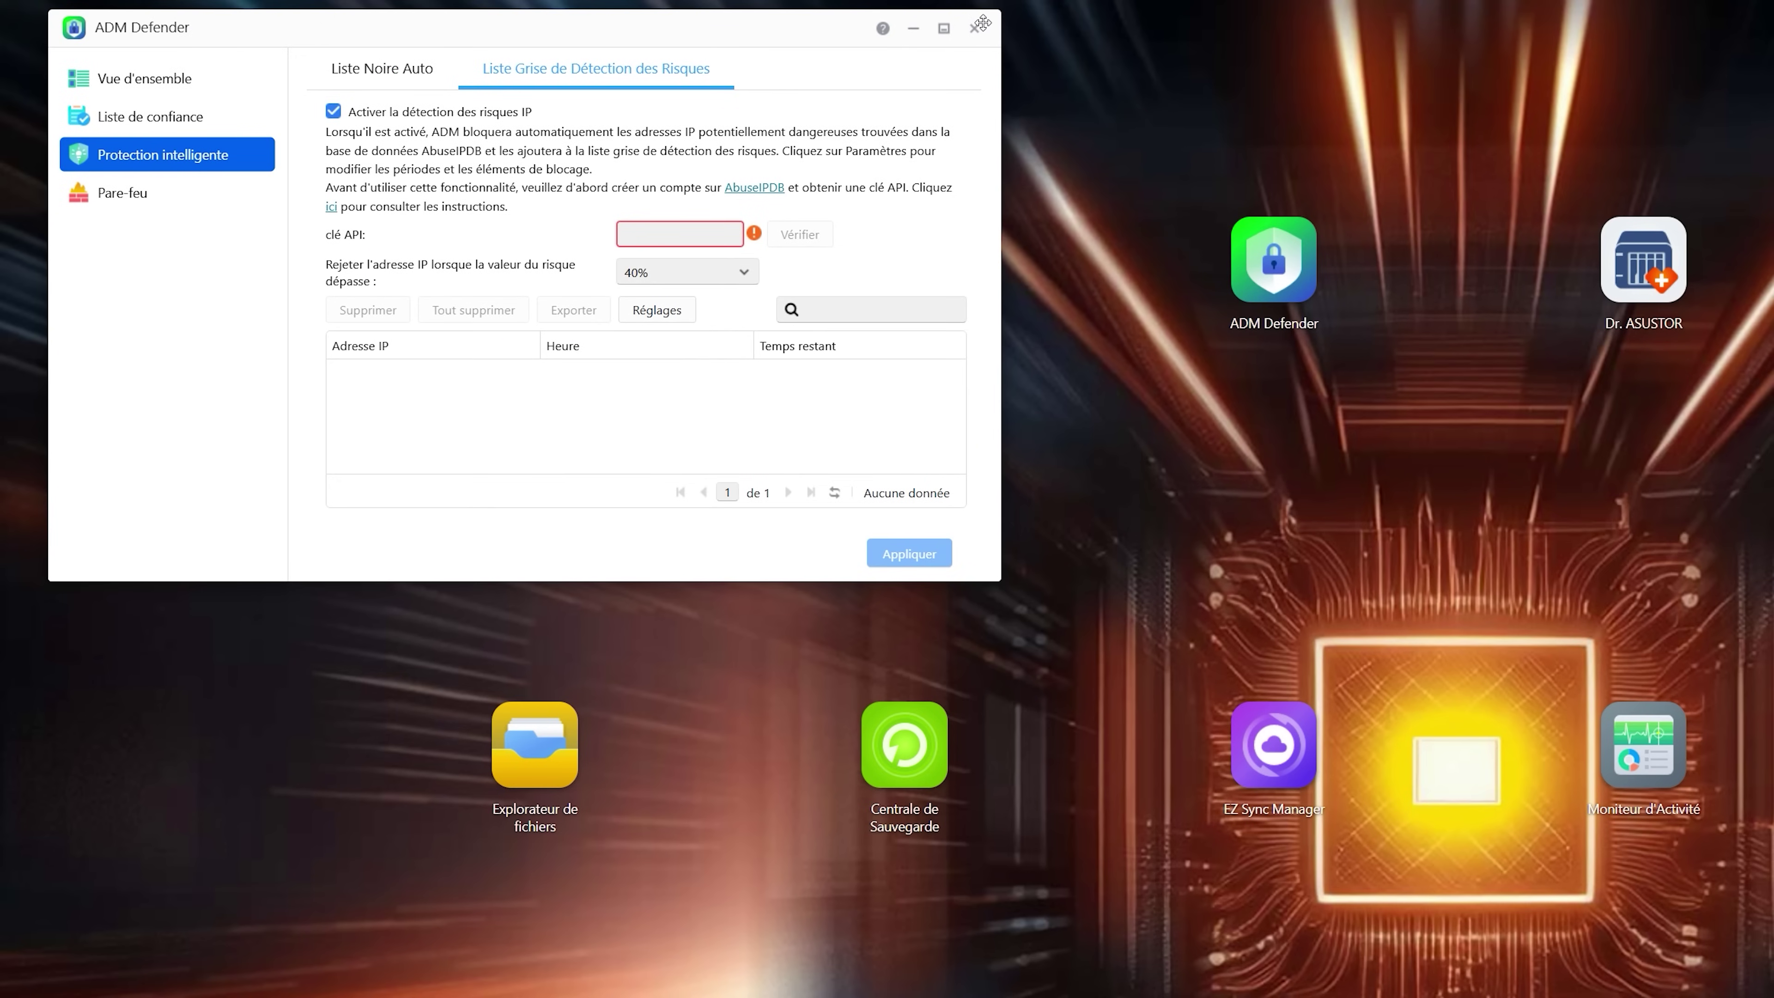
click(975, 28)
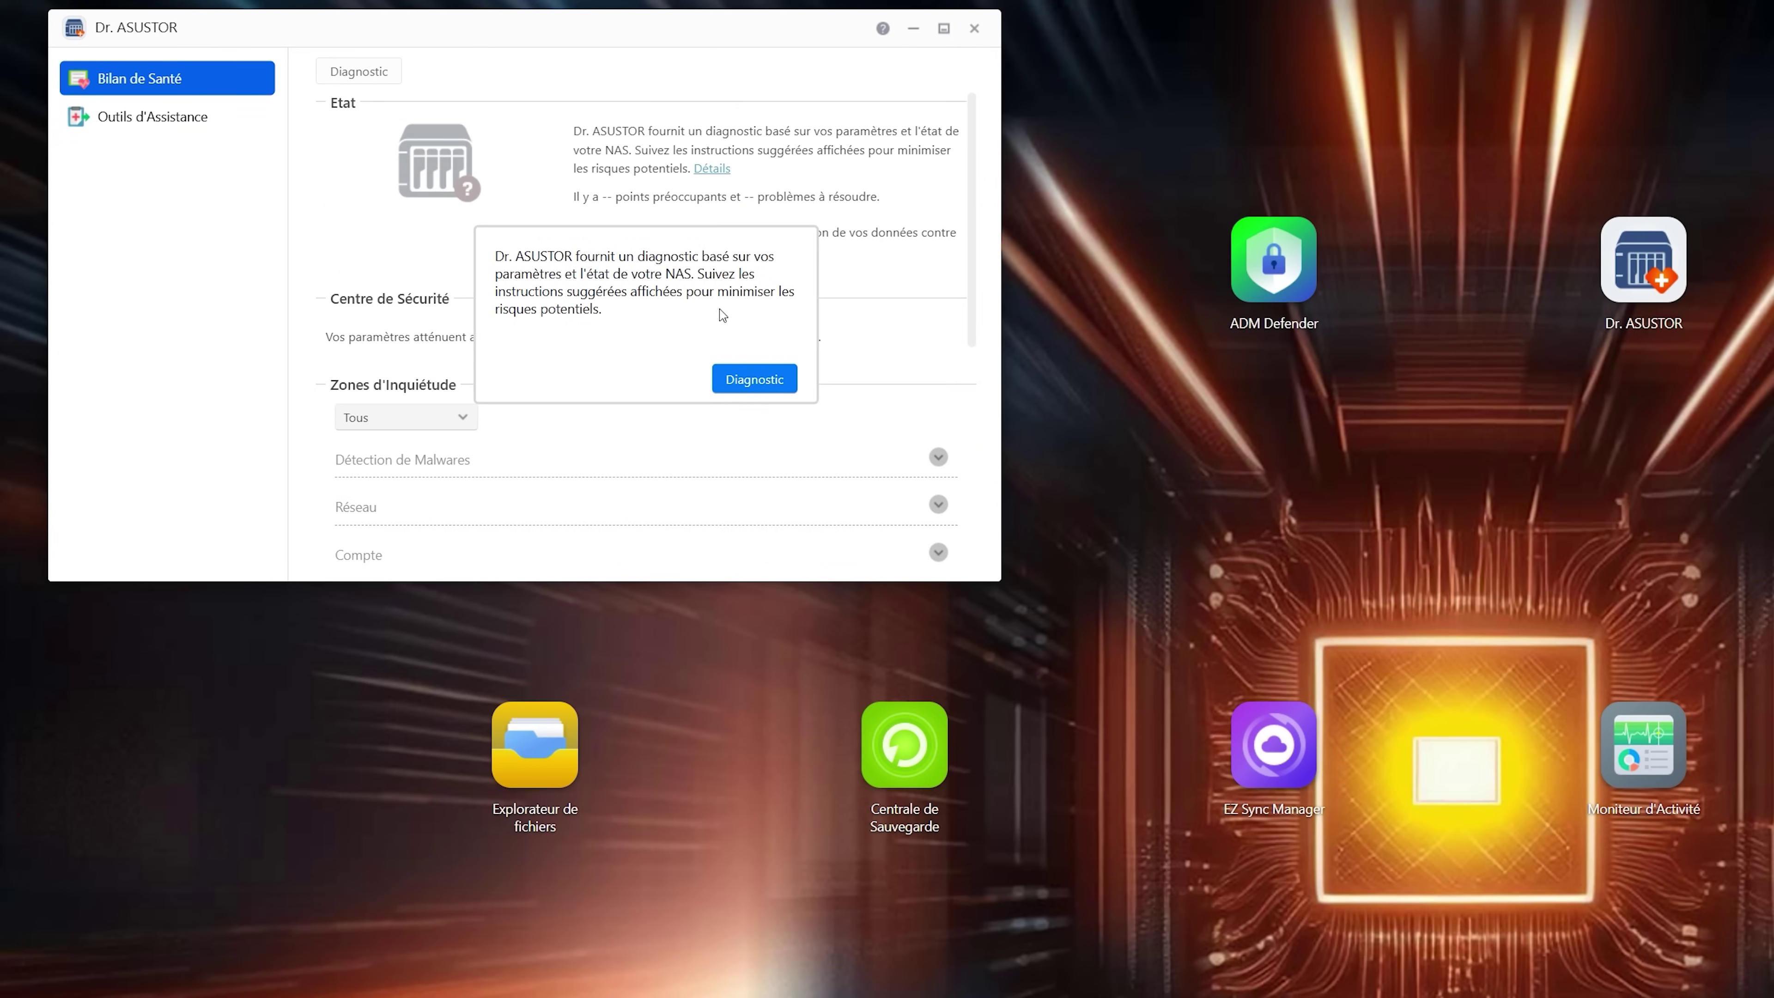
- Run the Dr. ASUSTOR diagnostic, examine the account, system and storage results, and close the tool
click(751, 376)
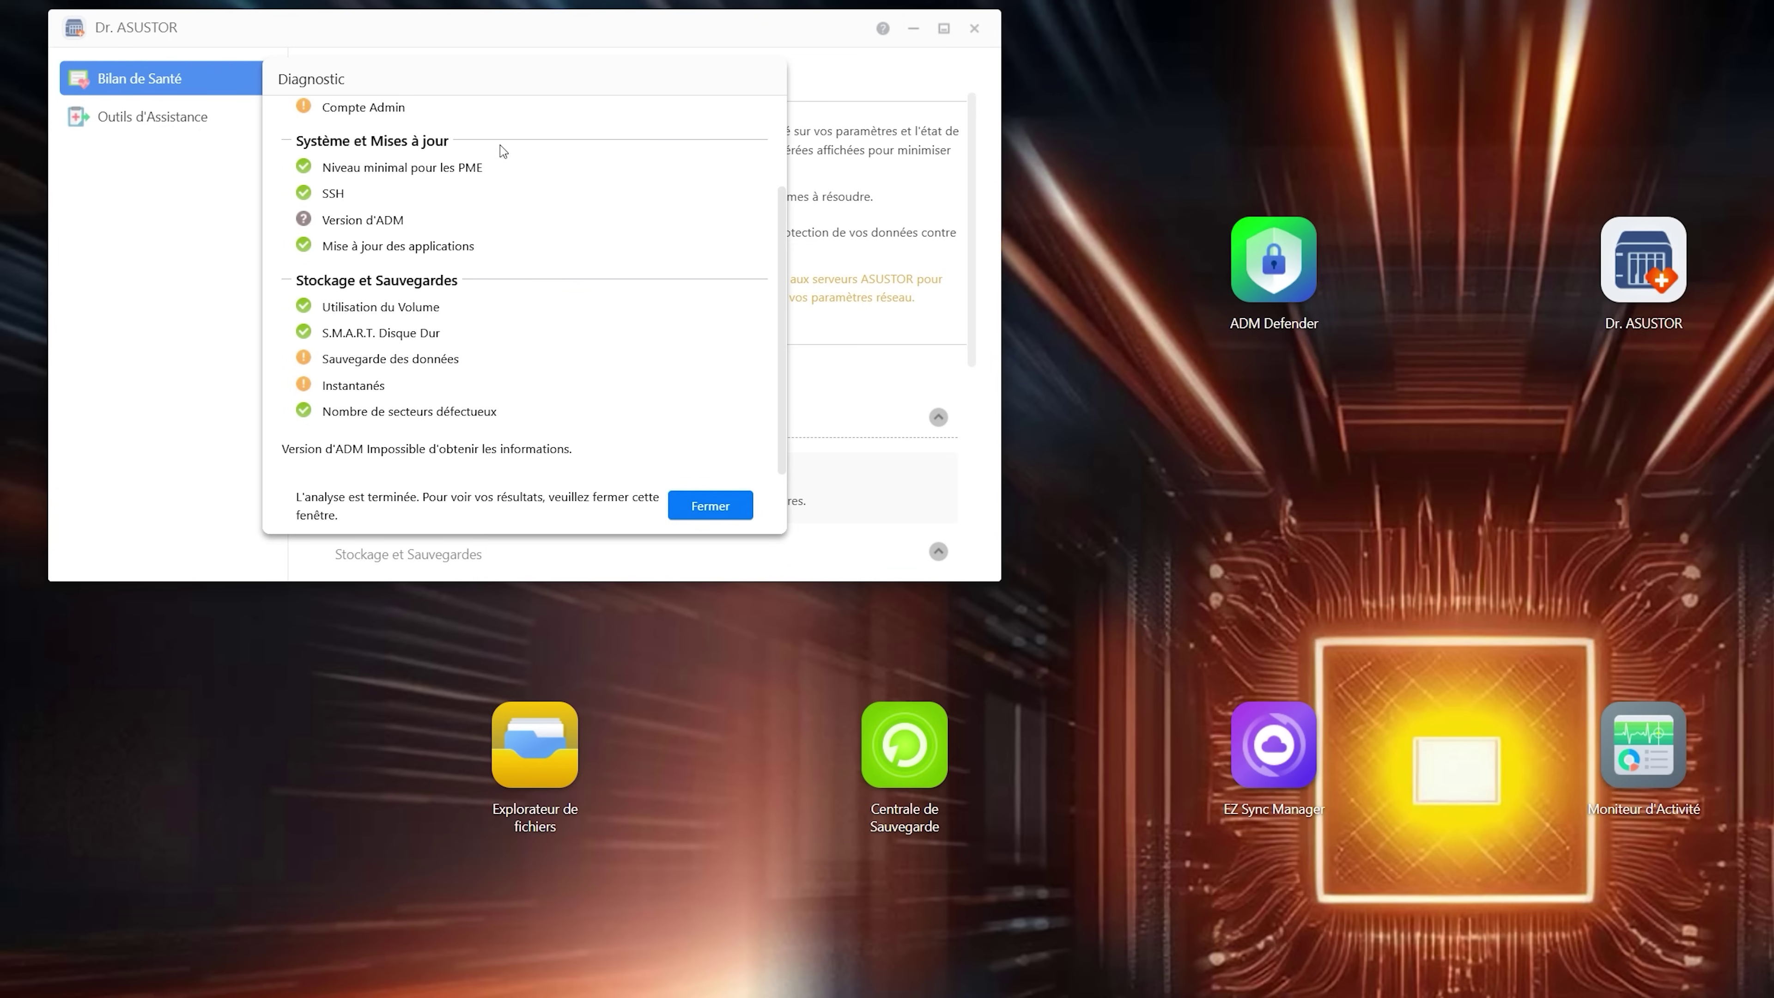
scroll(487, 196, up, 2)
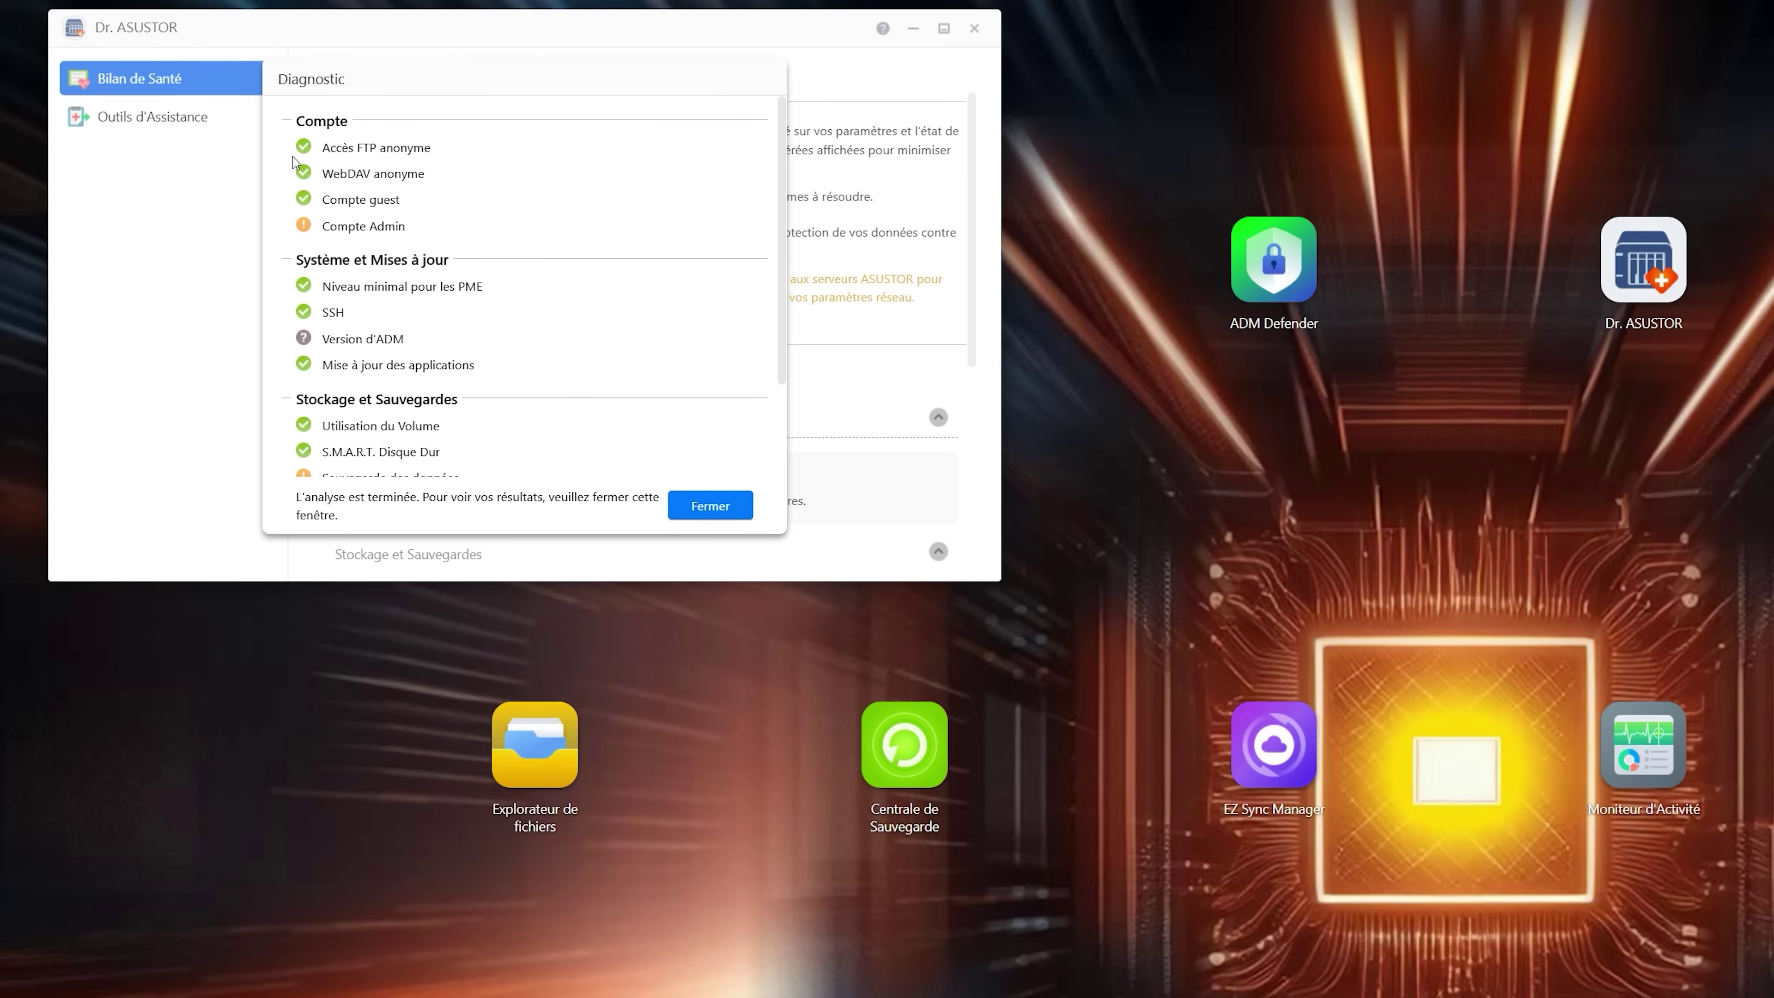
scroll(468, 211, down, 2)
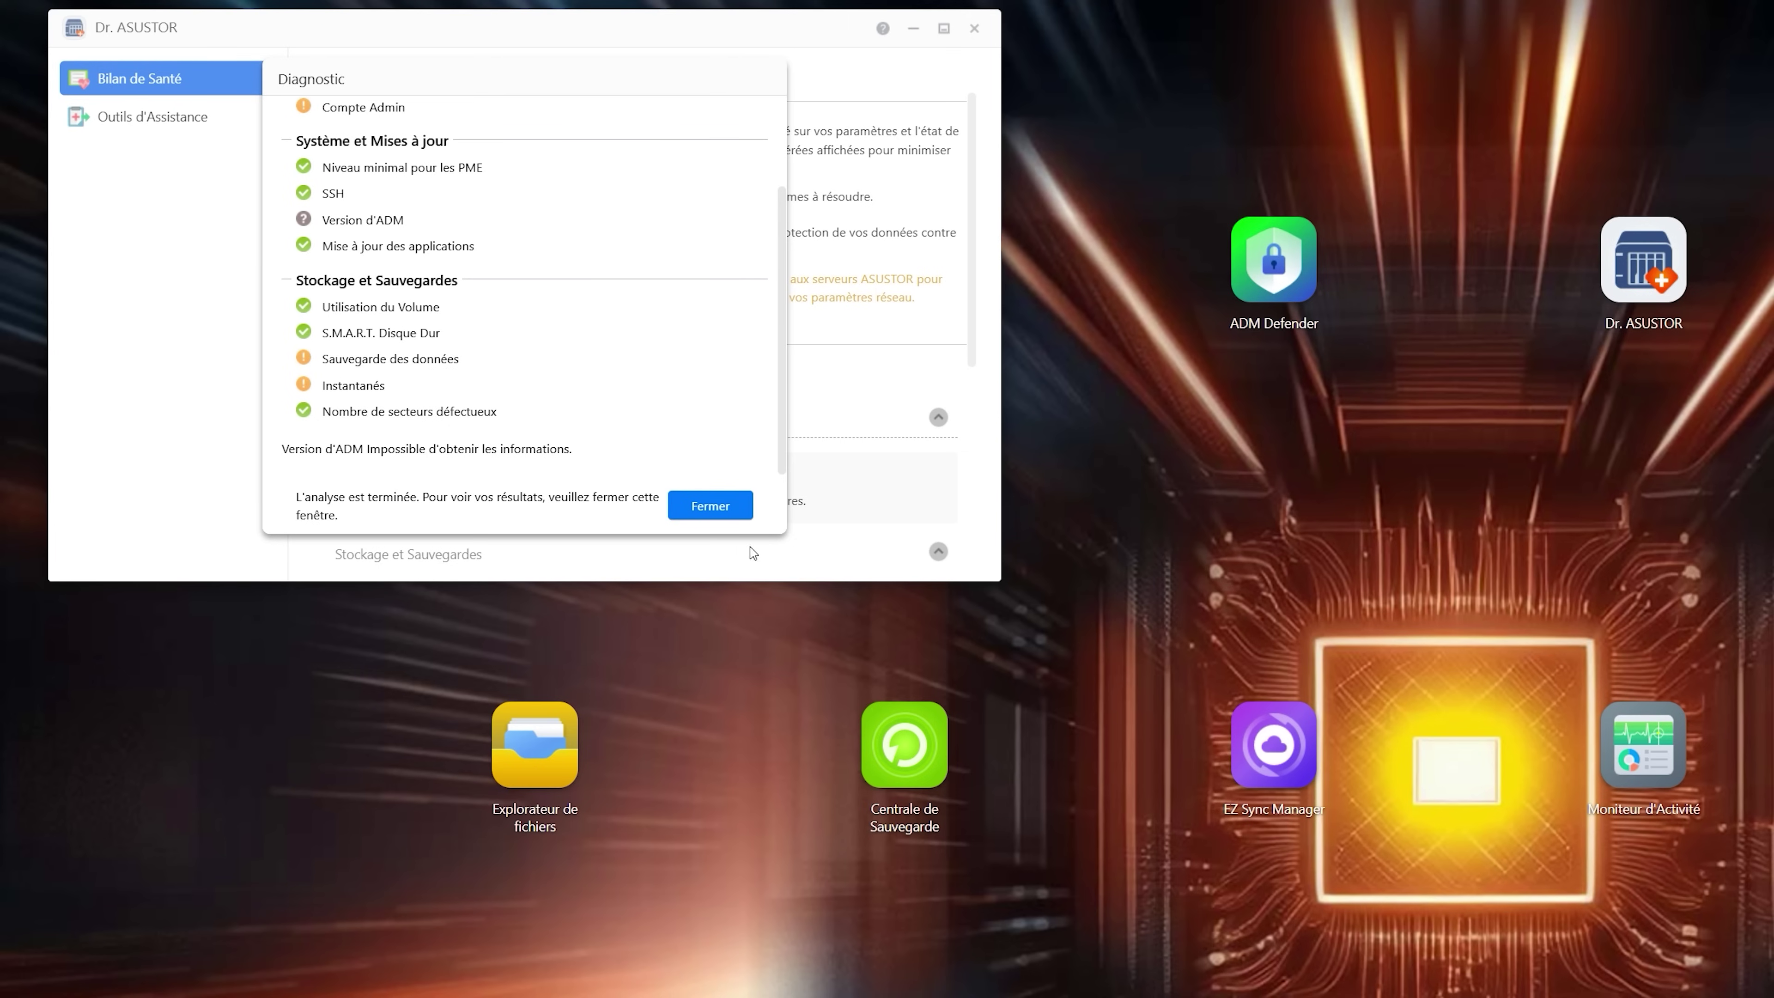
click(712, 501)
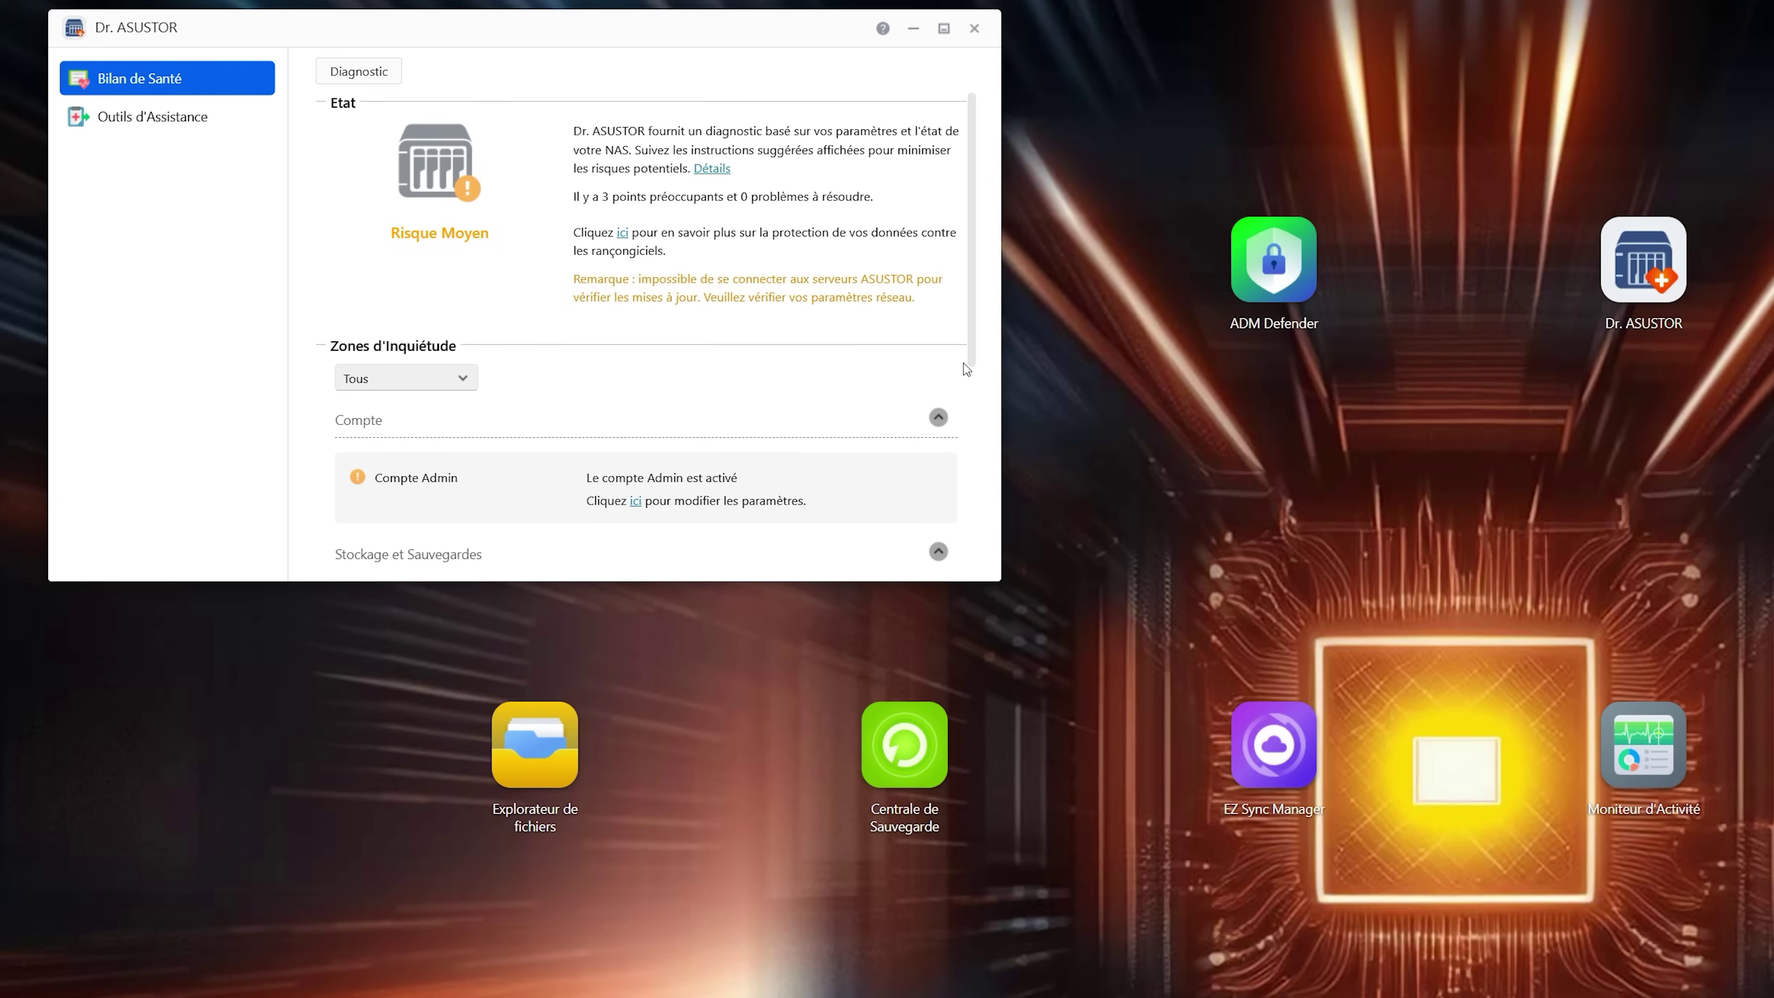
click(975, 29)
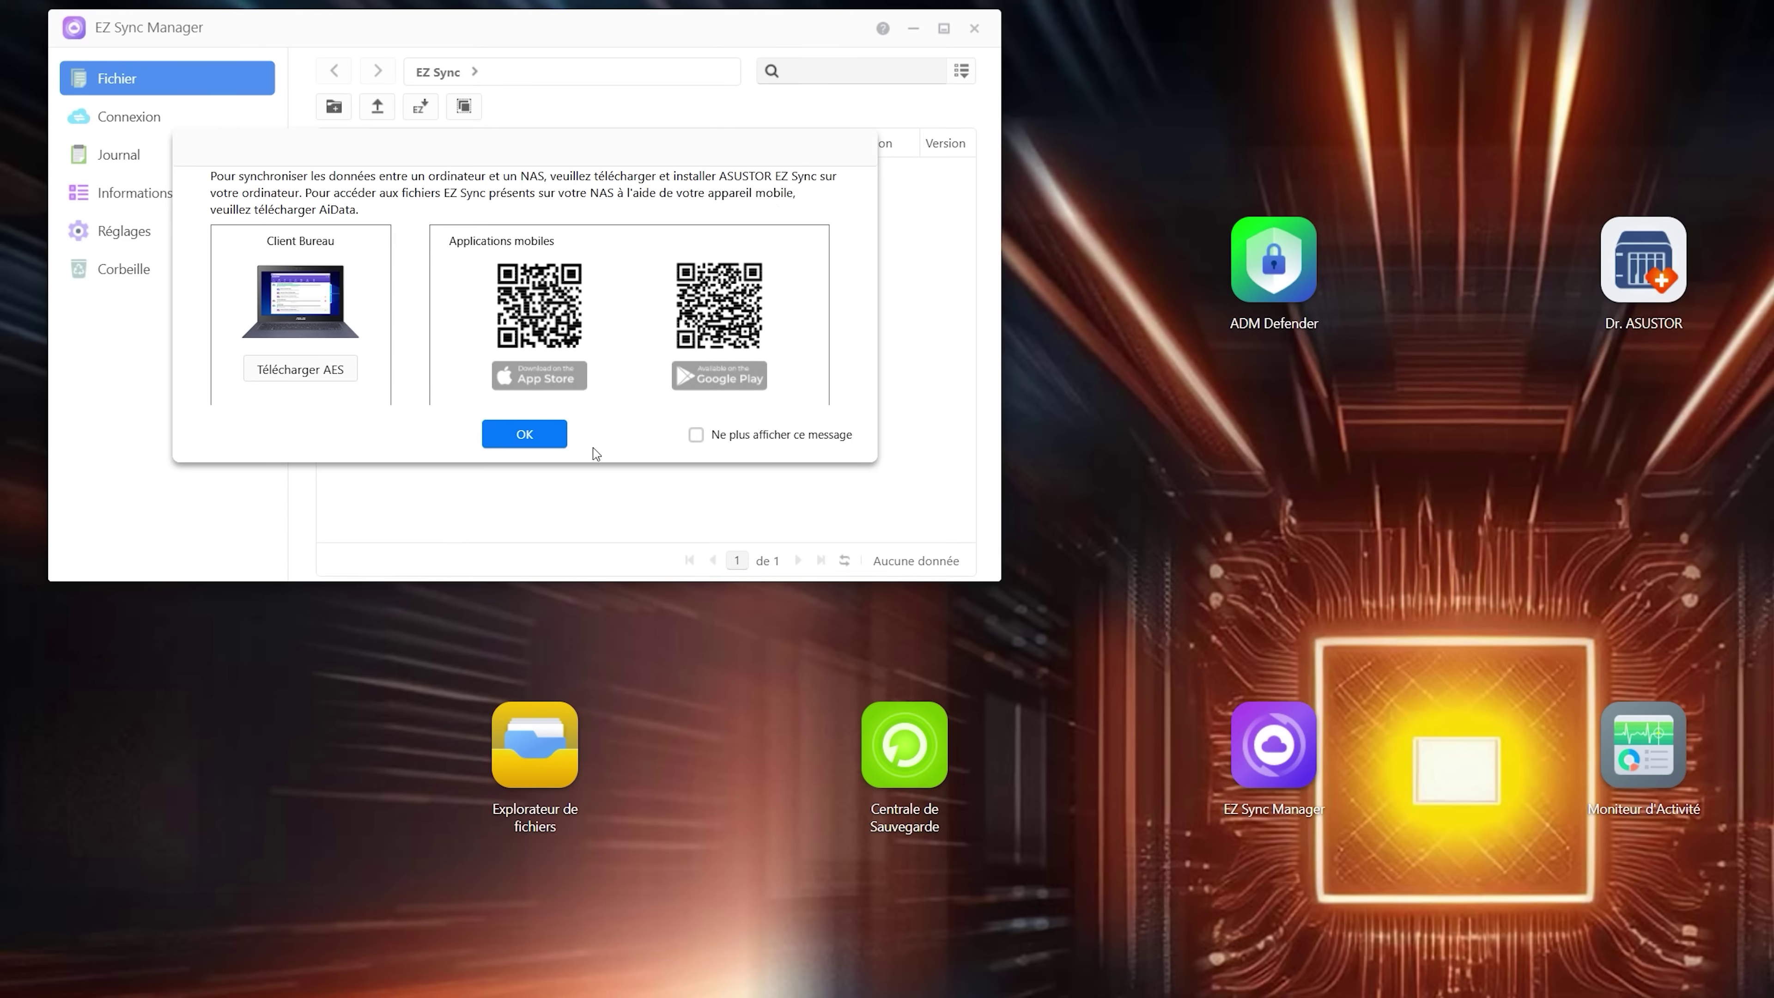
- Dismiss the EZ Sync download notice, view the EZ Sync Manager file page, close it and open Moniteur d'Activité
click(528, 437)
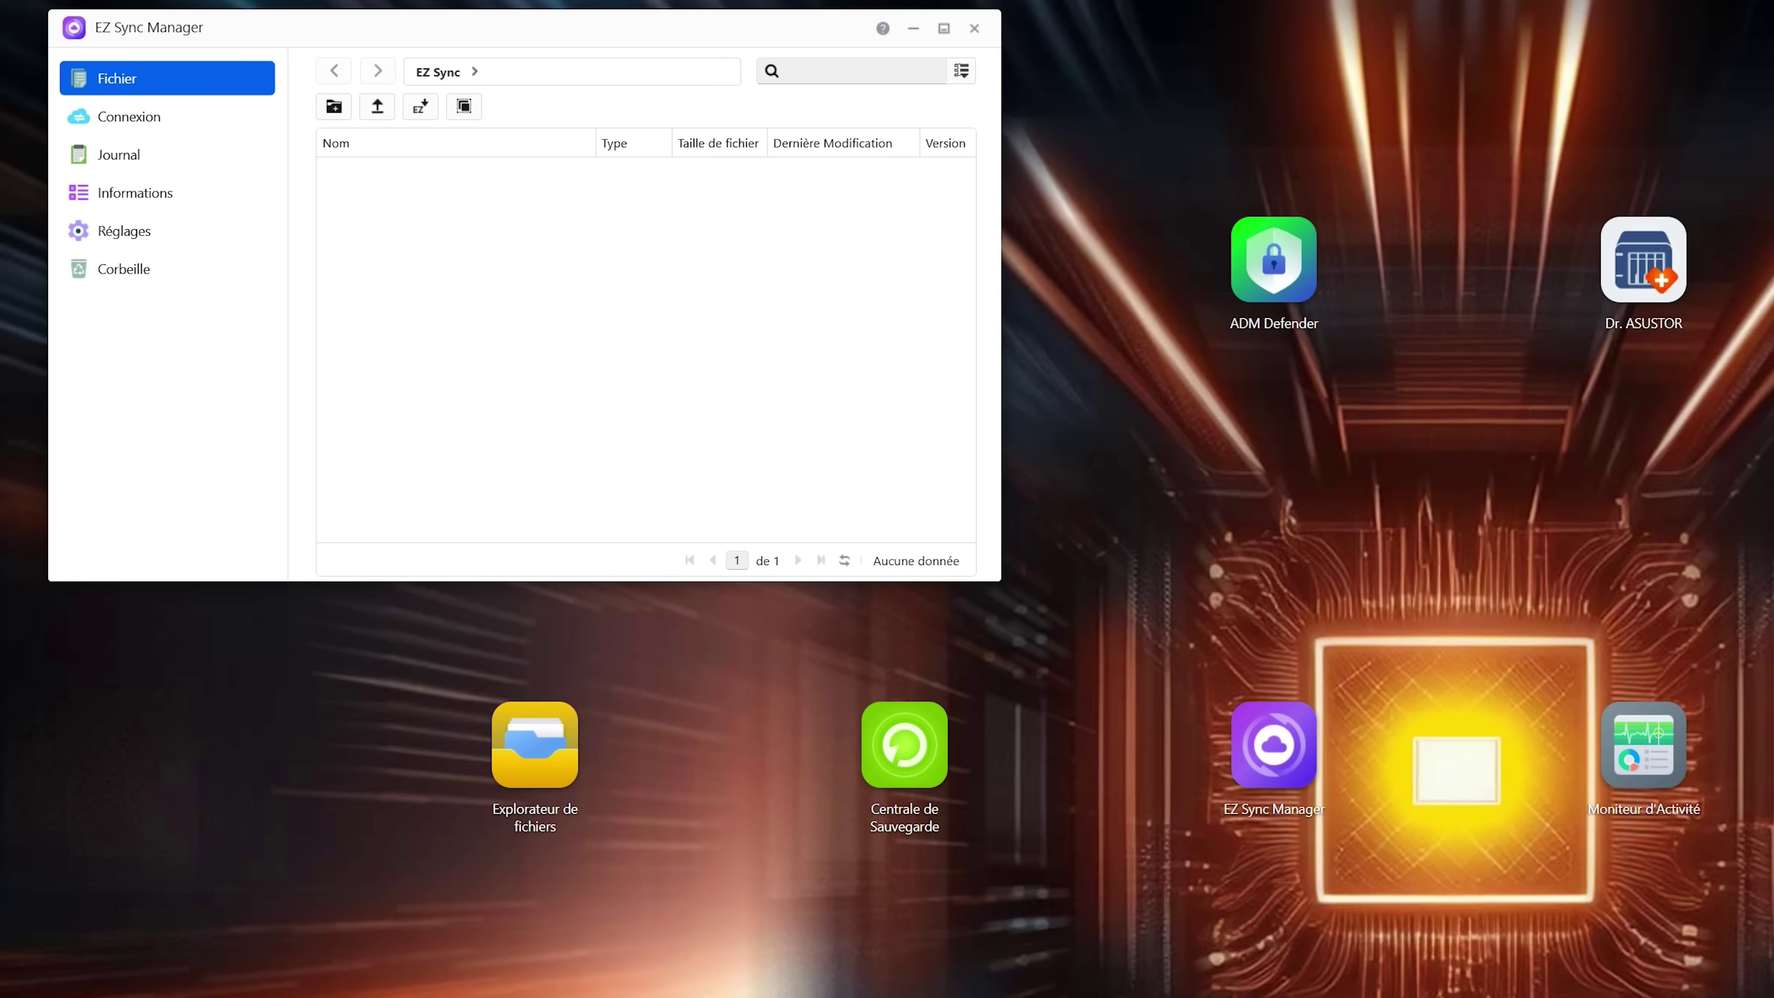
click(975, 28)
click(1668, 749)
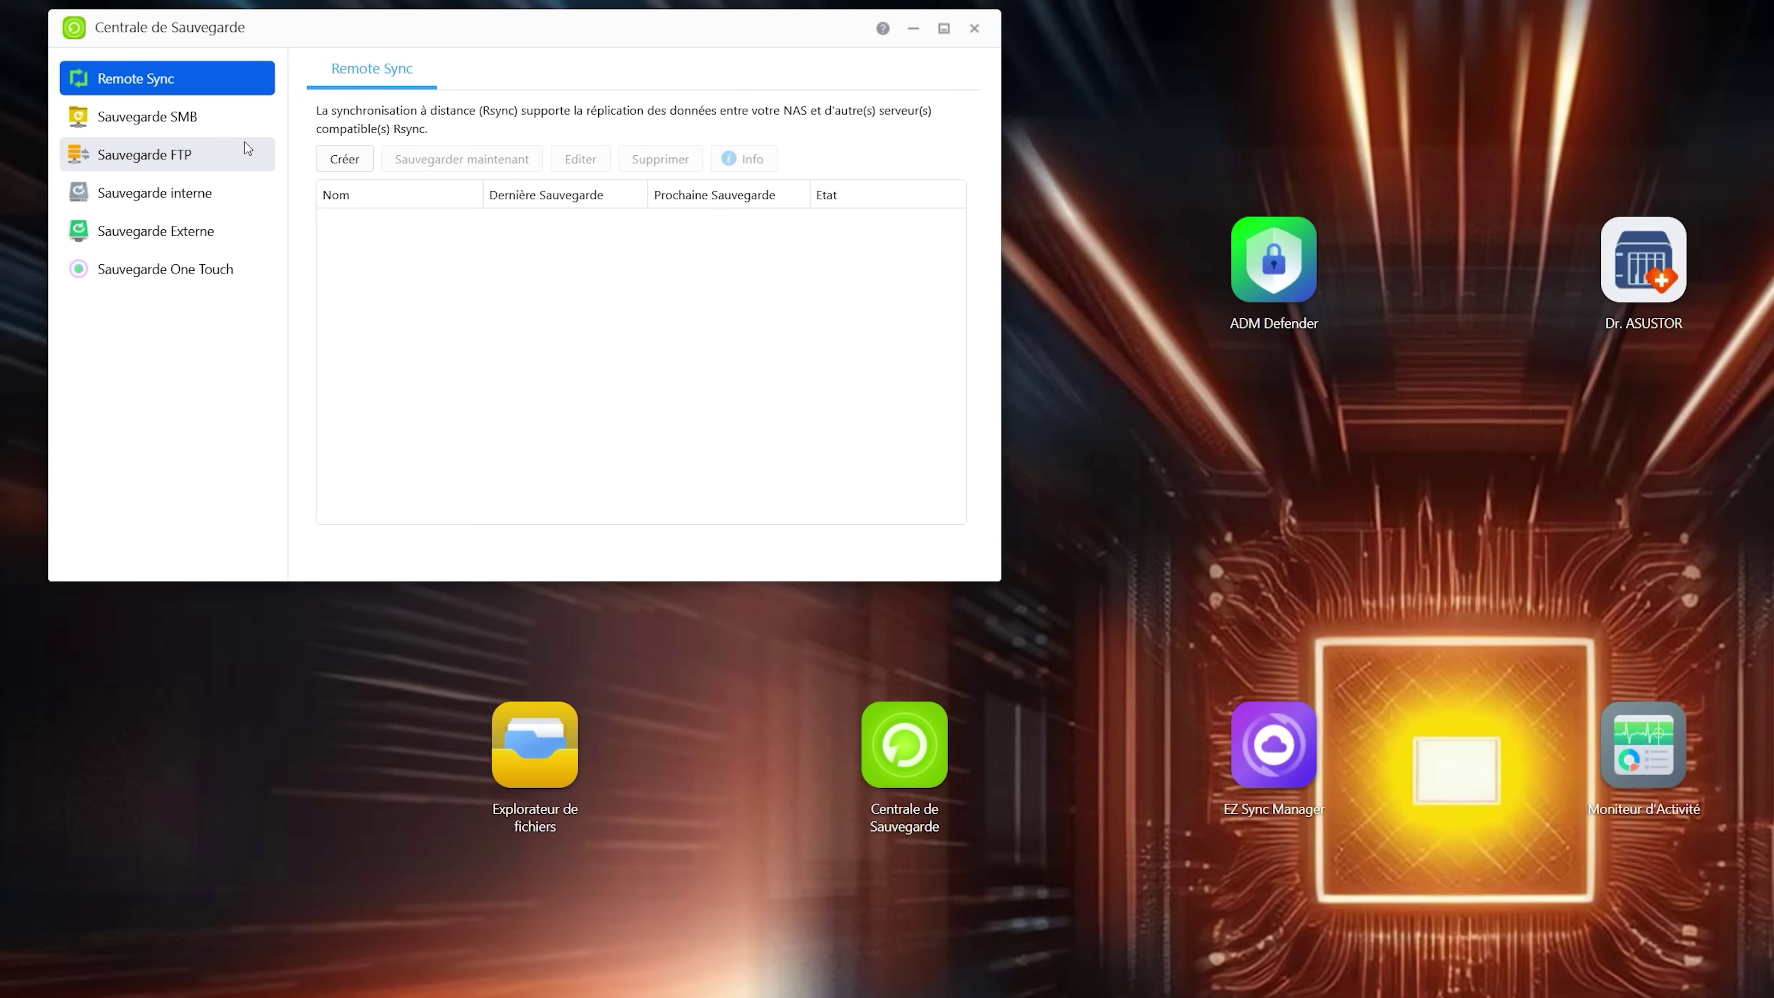
- View the Sauvegarde Externe backup page and close Centrale de Sauvegarde
click(240, 241)
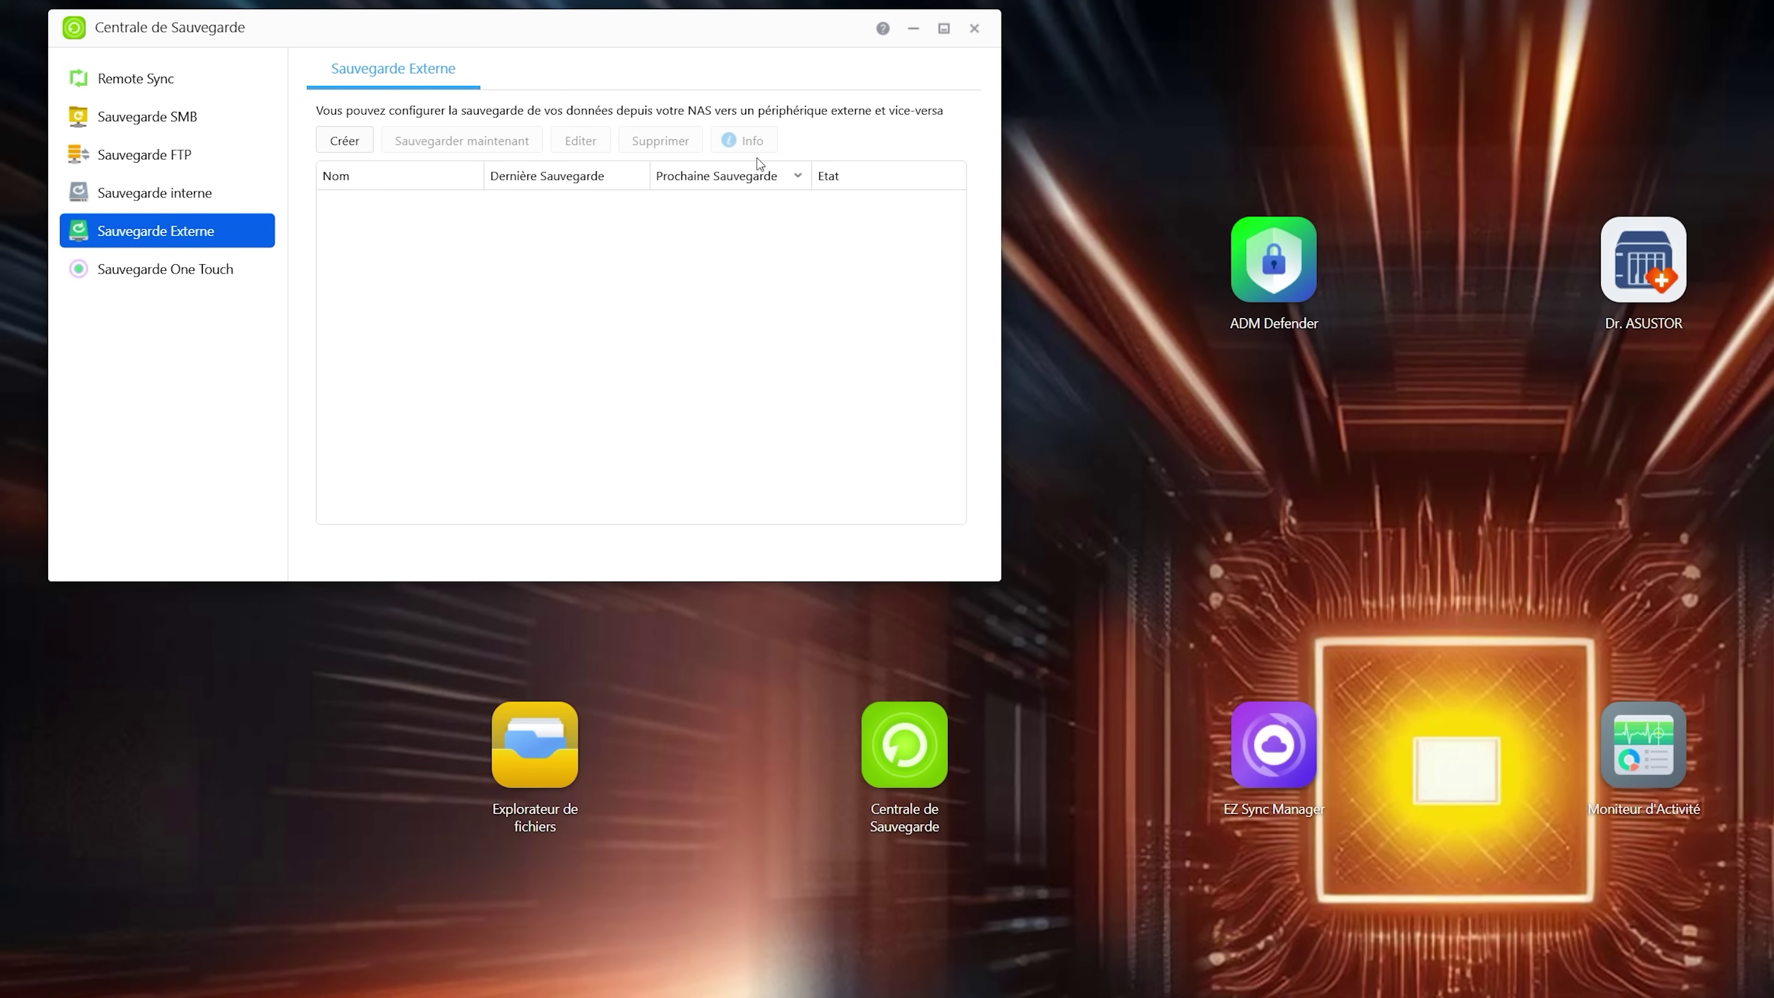
click(974, 28)
- Open Explorateur de fichiers maximized, preview the mkv video in DossierTest, close the player and open the USB2-2 drive
click(501, 773)
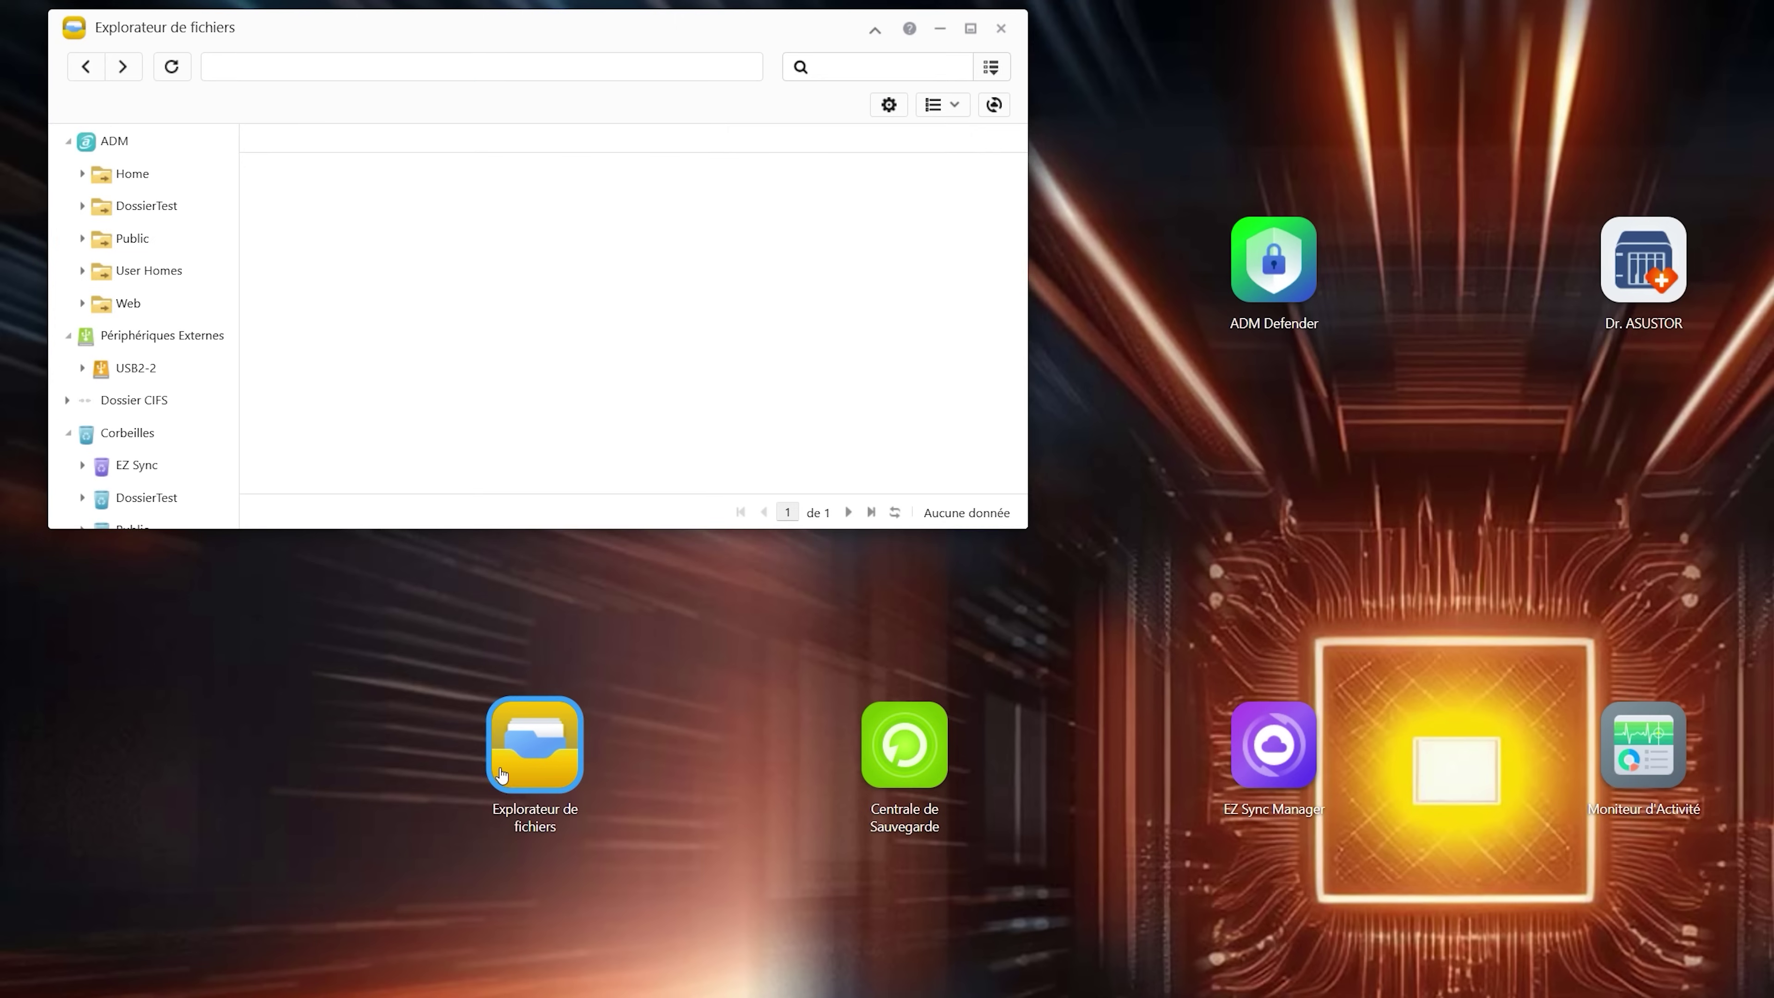
click(970, 30)
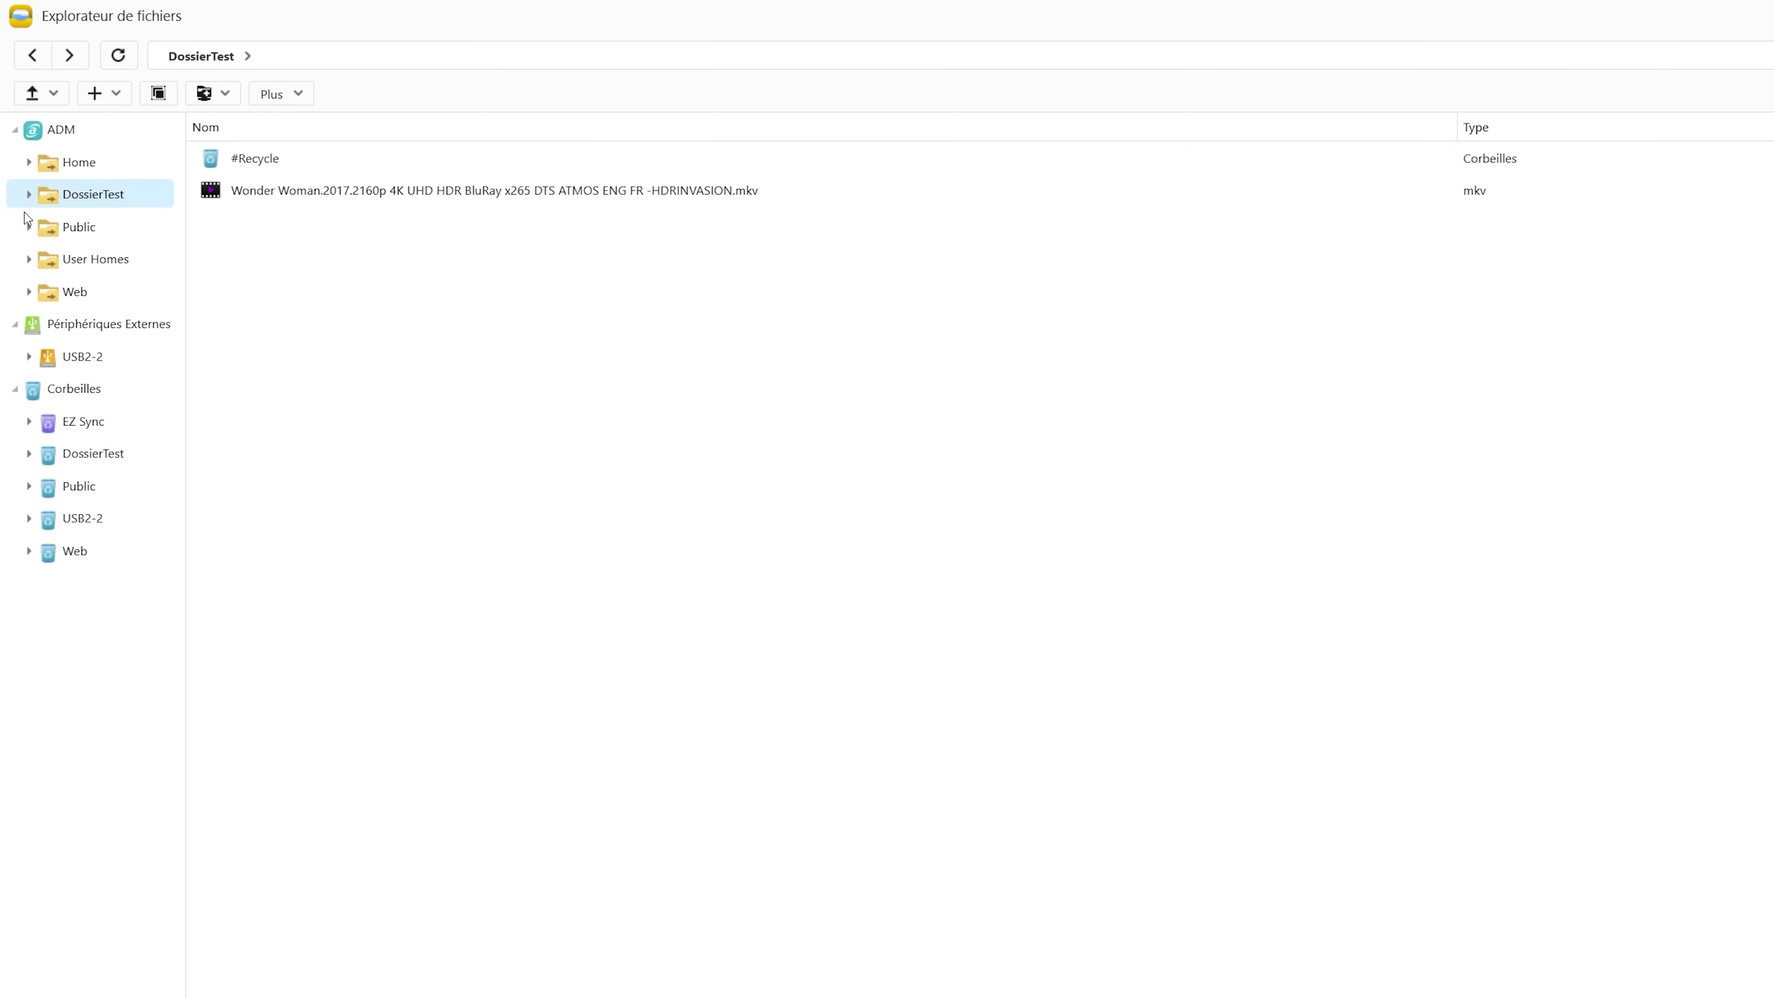
double_click(568, 194)
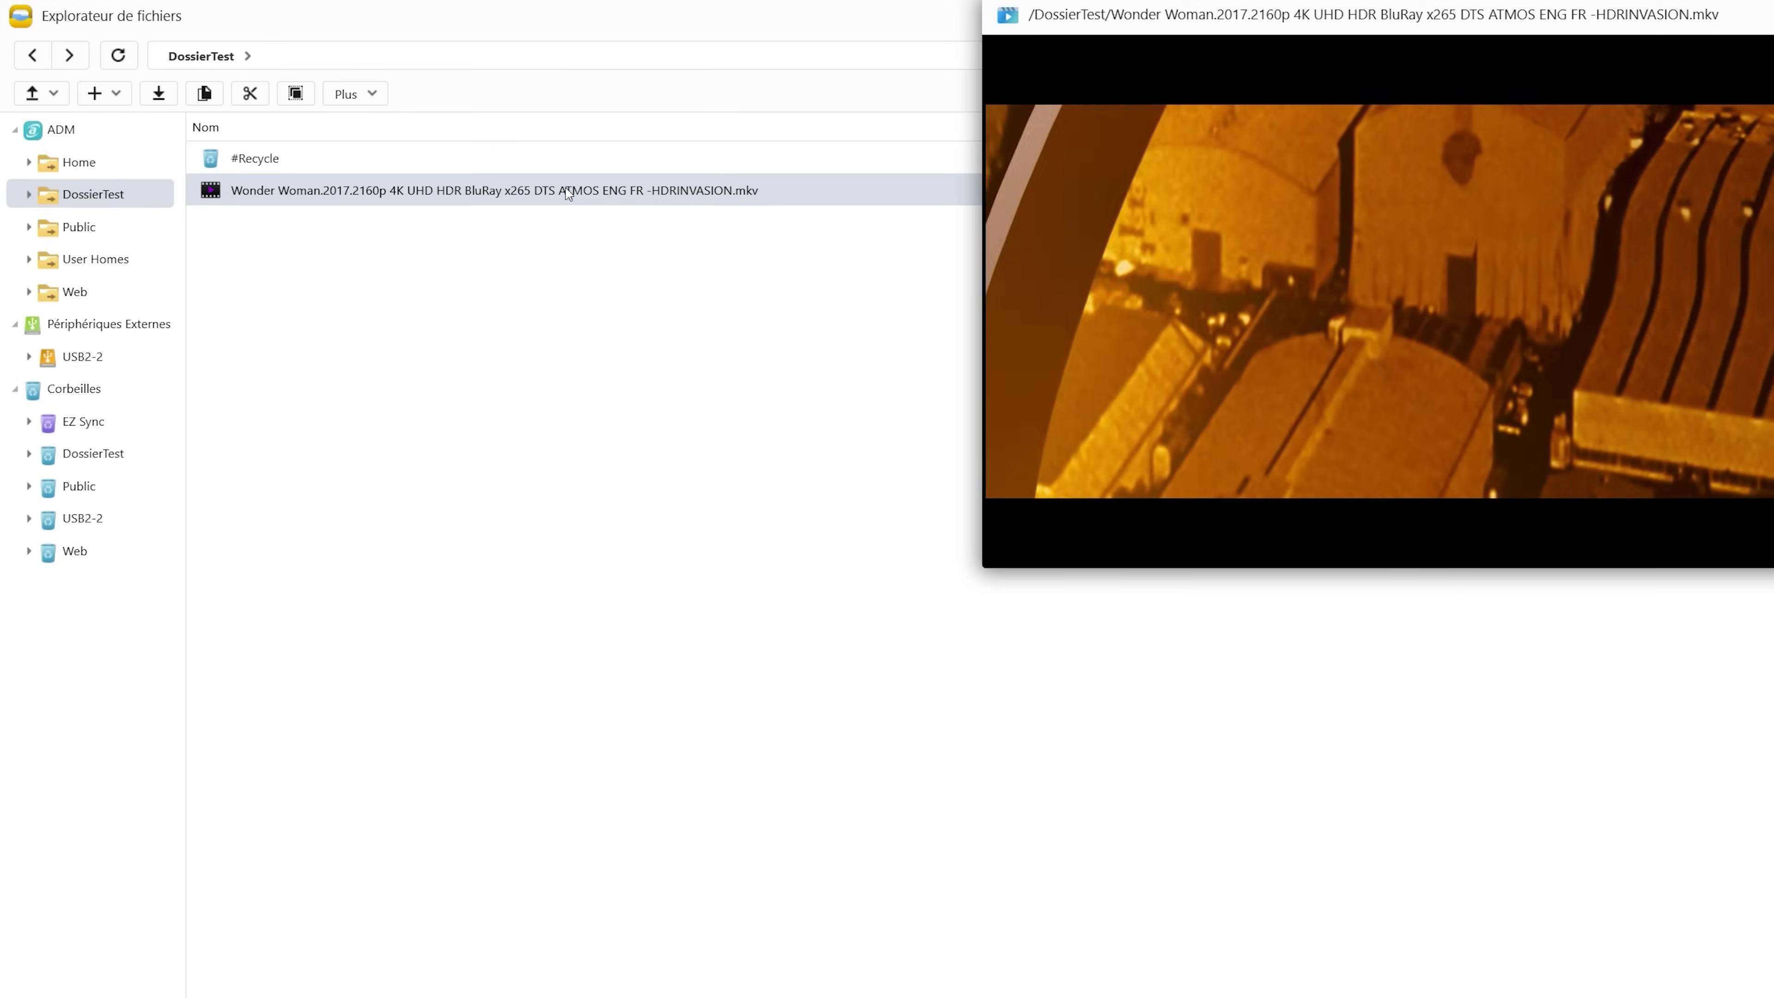
key(Escape)
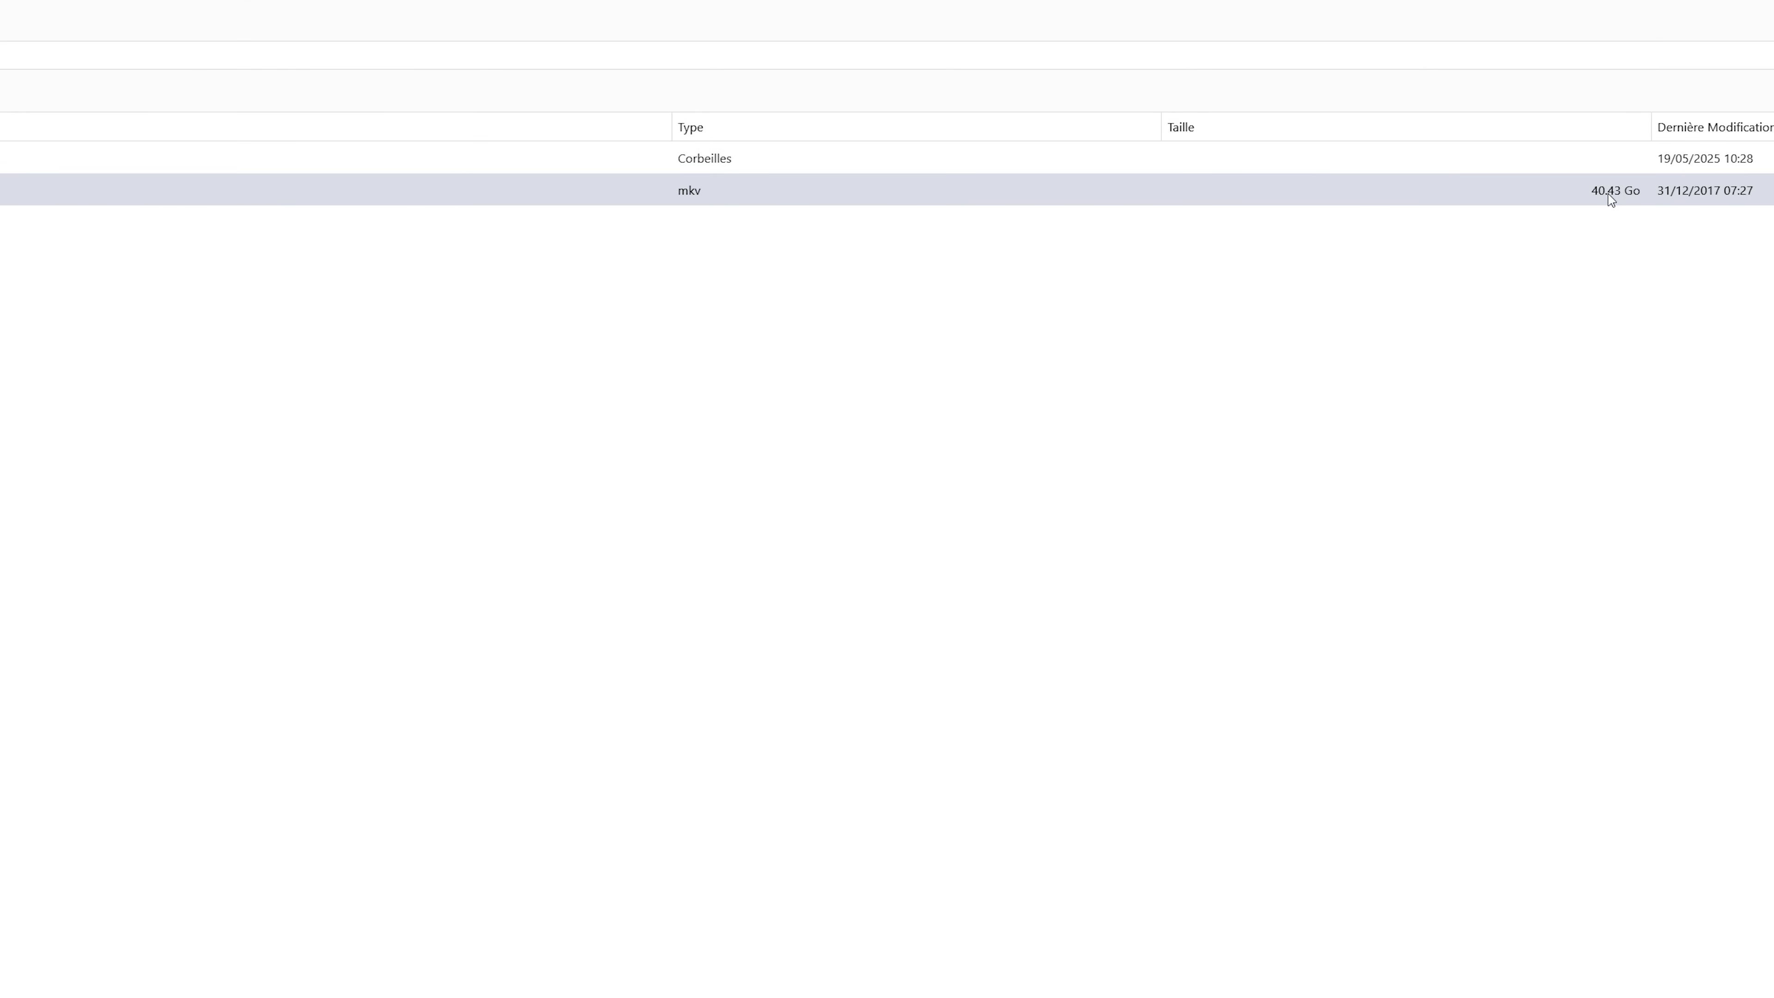
double_click(1610, 197)
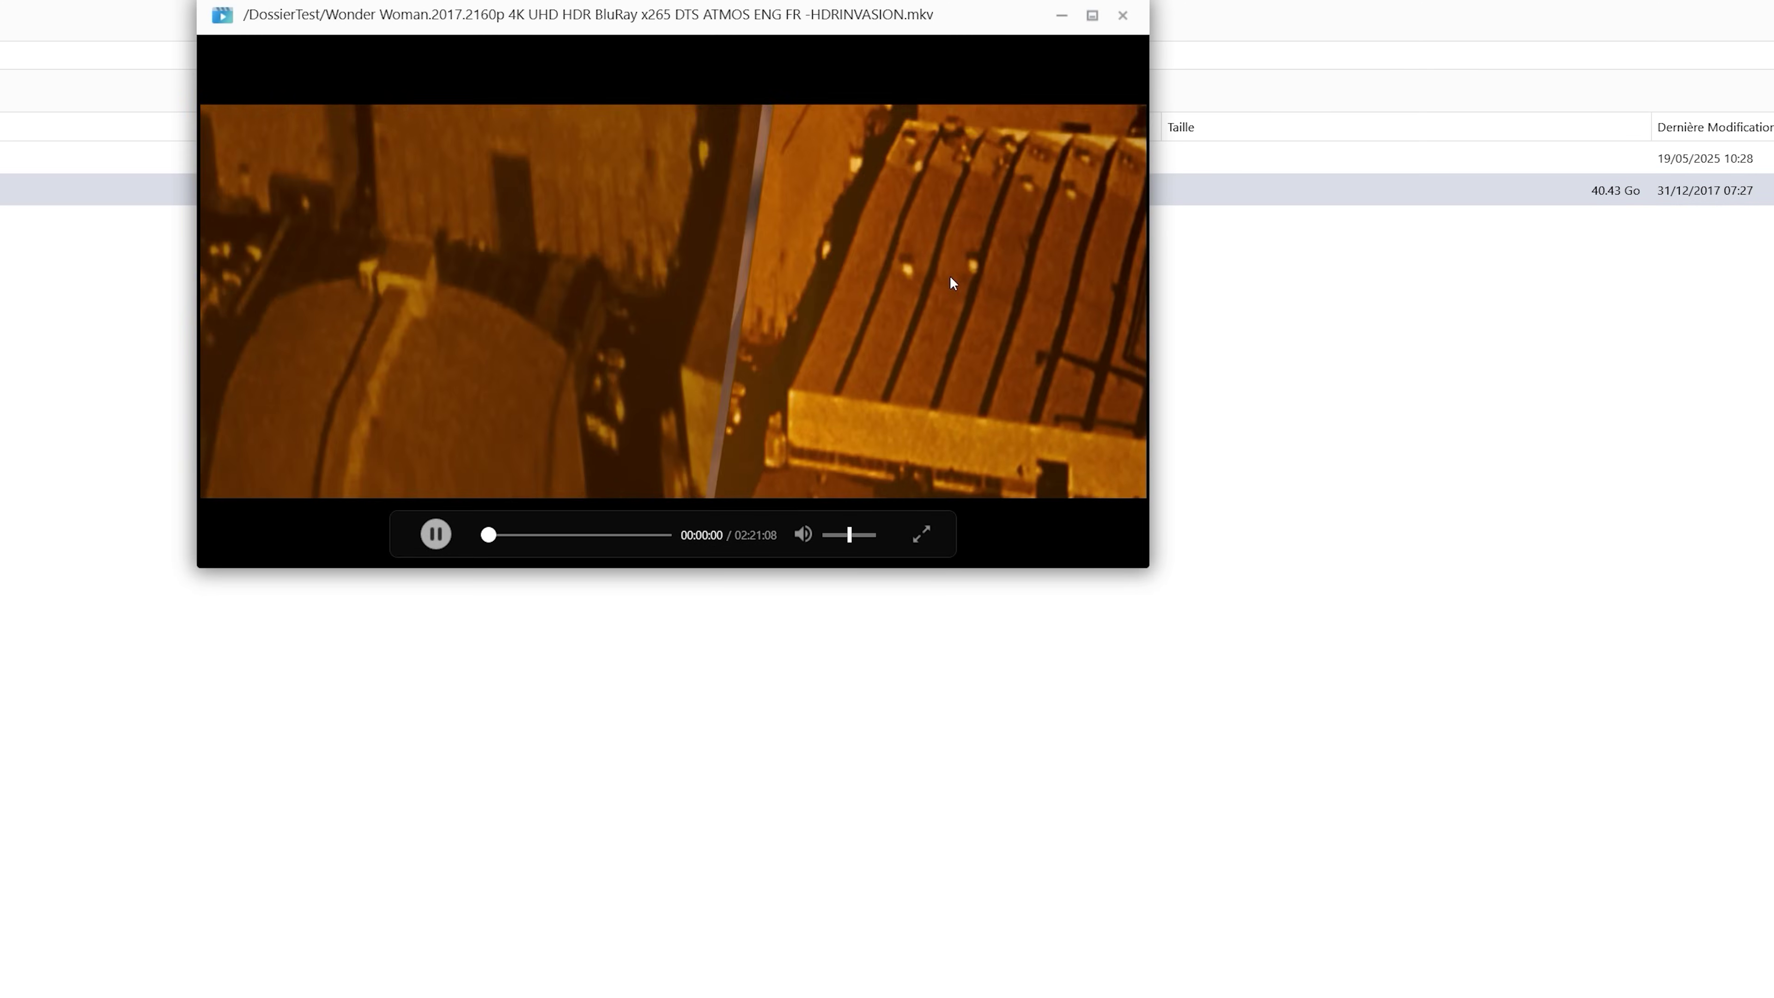
click(1122, 15)
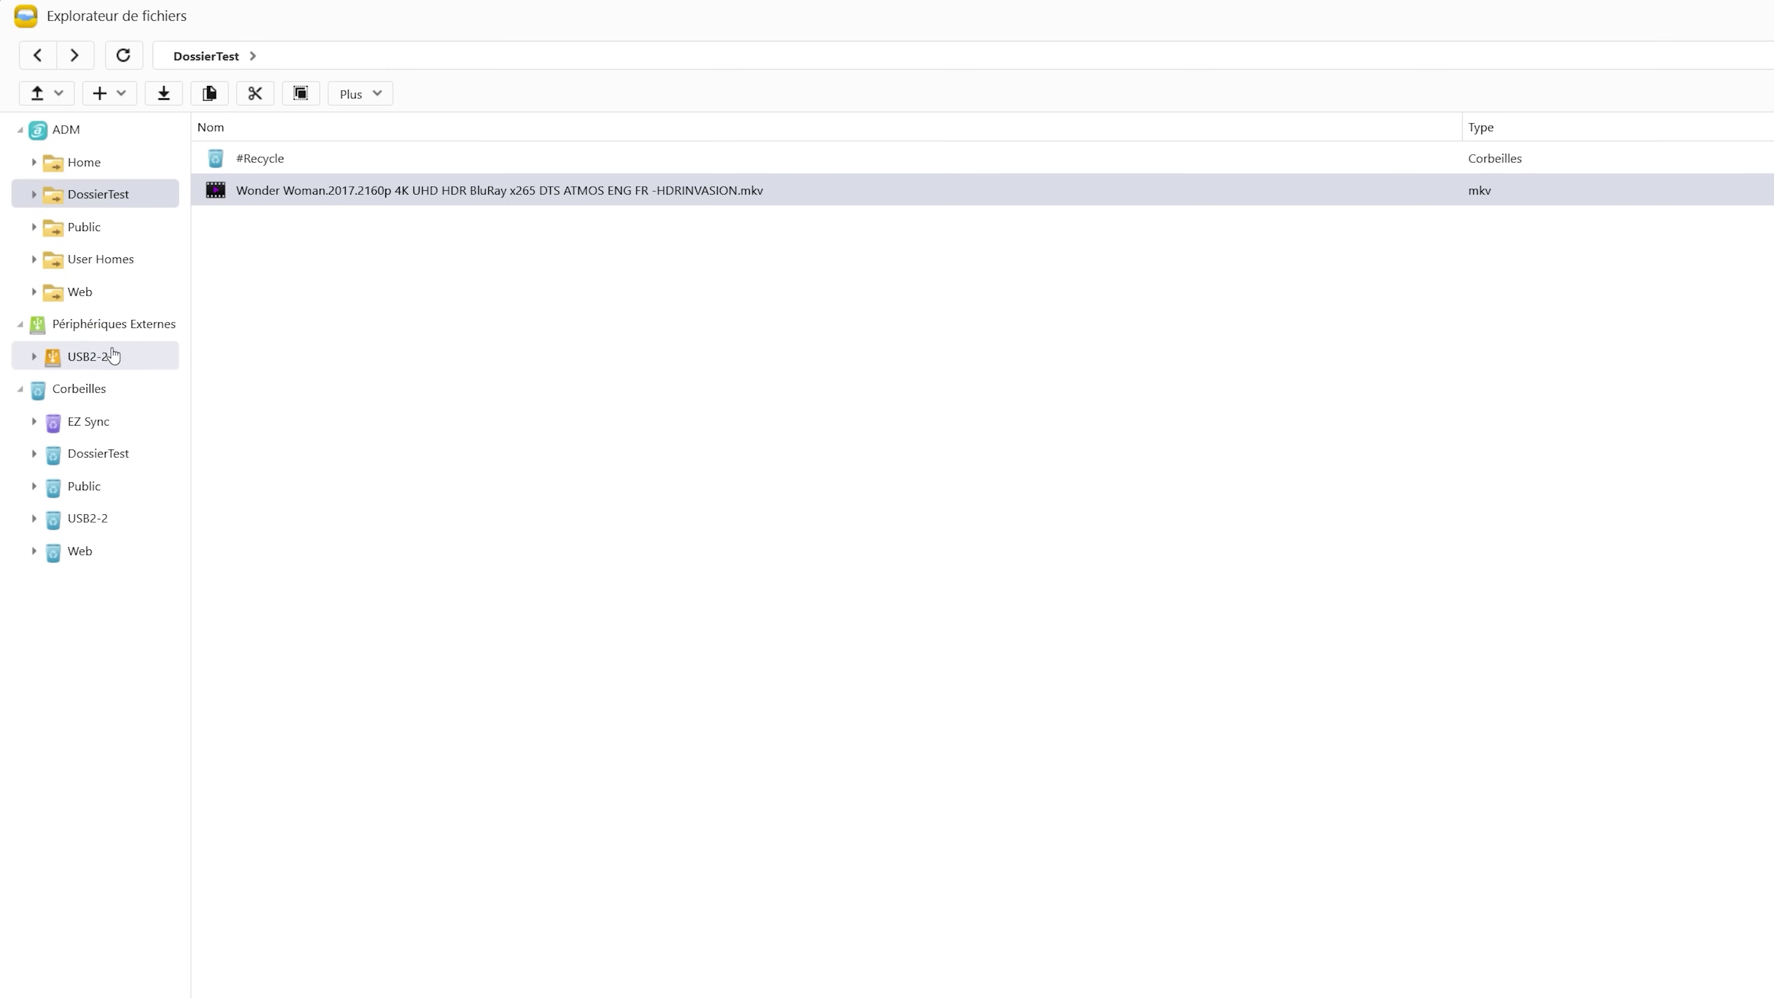
click(66, 349)
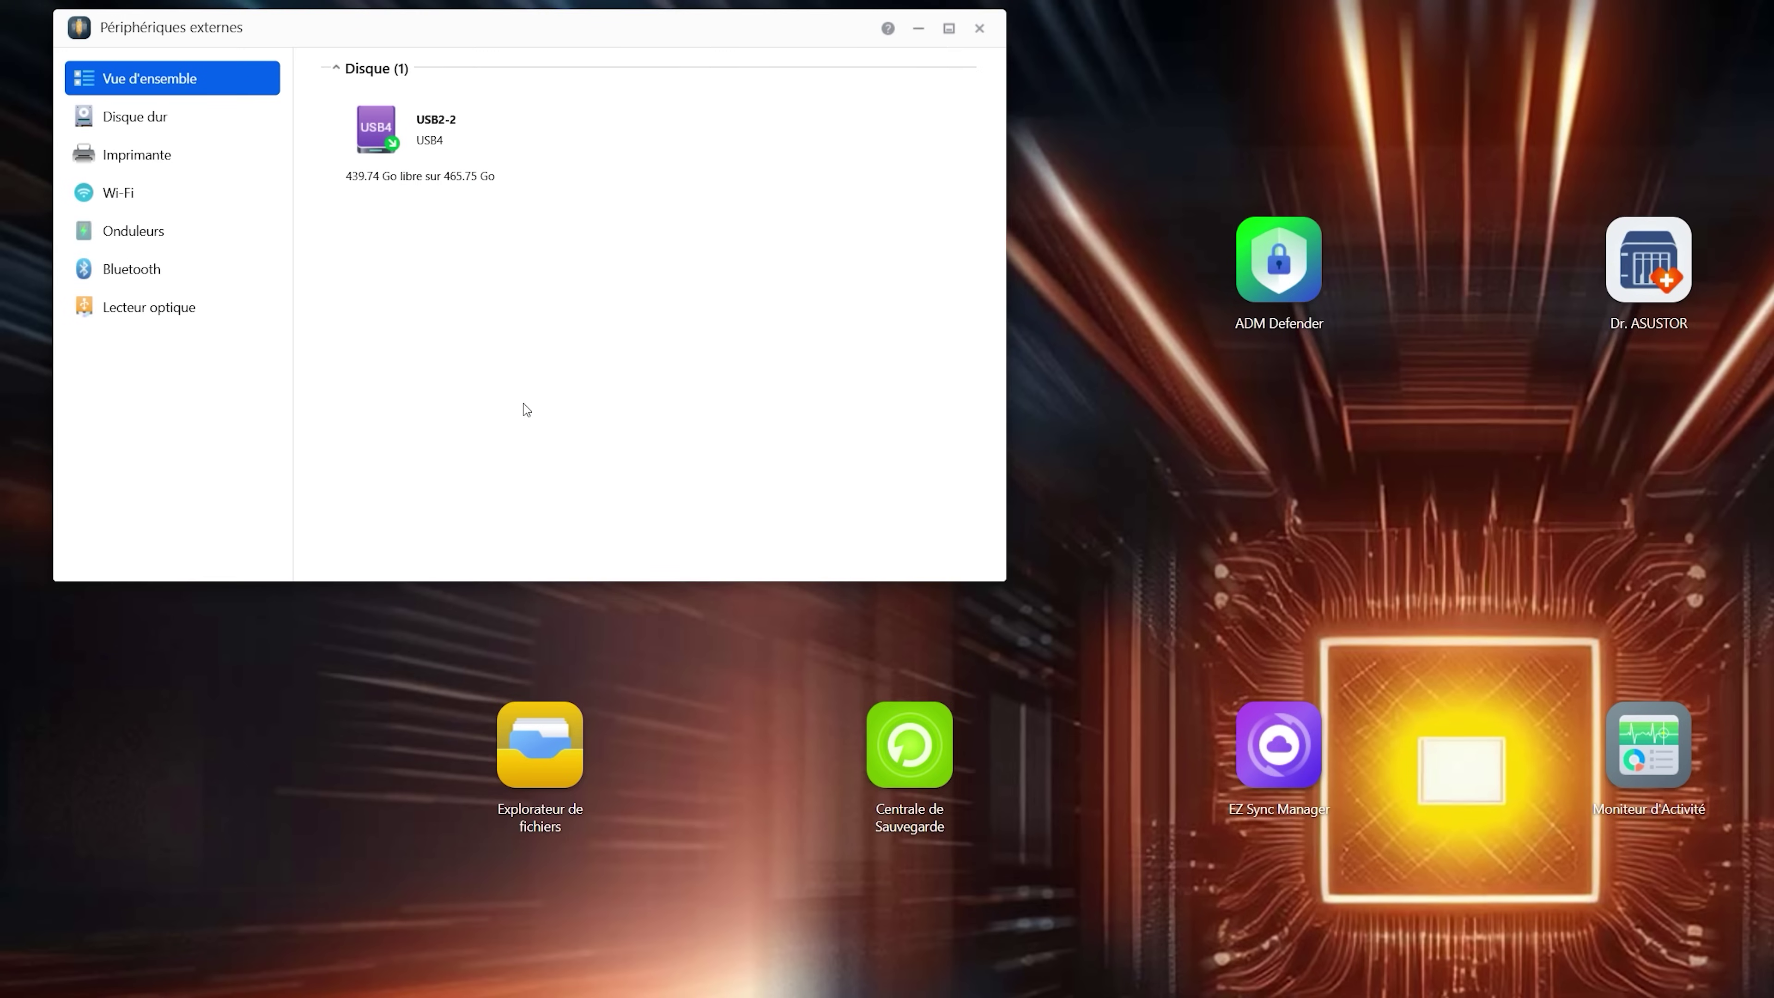
- Examine the hard disk, printer, Wi-Fi, UPS, Bluetooth and optical drive pages of Périphériques externes, close it and leave the online help
click(170, 125)
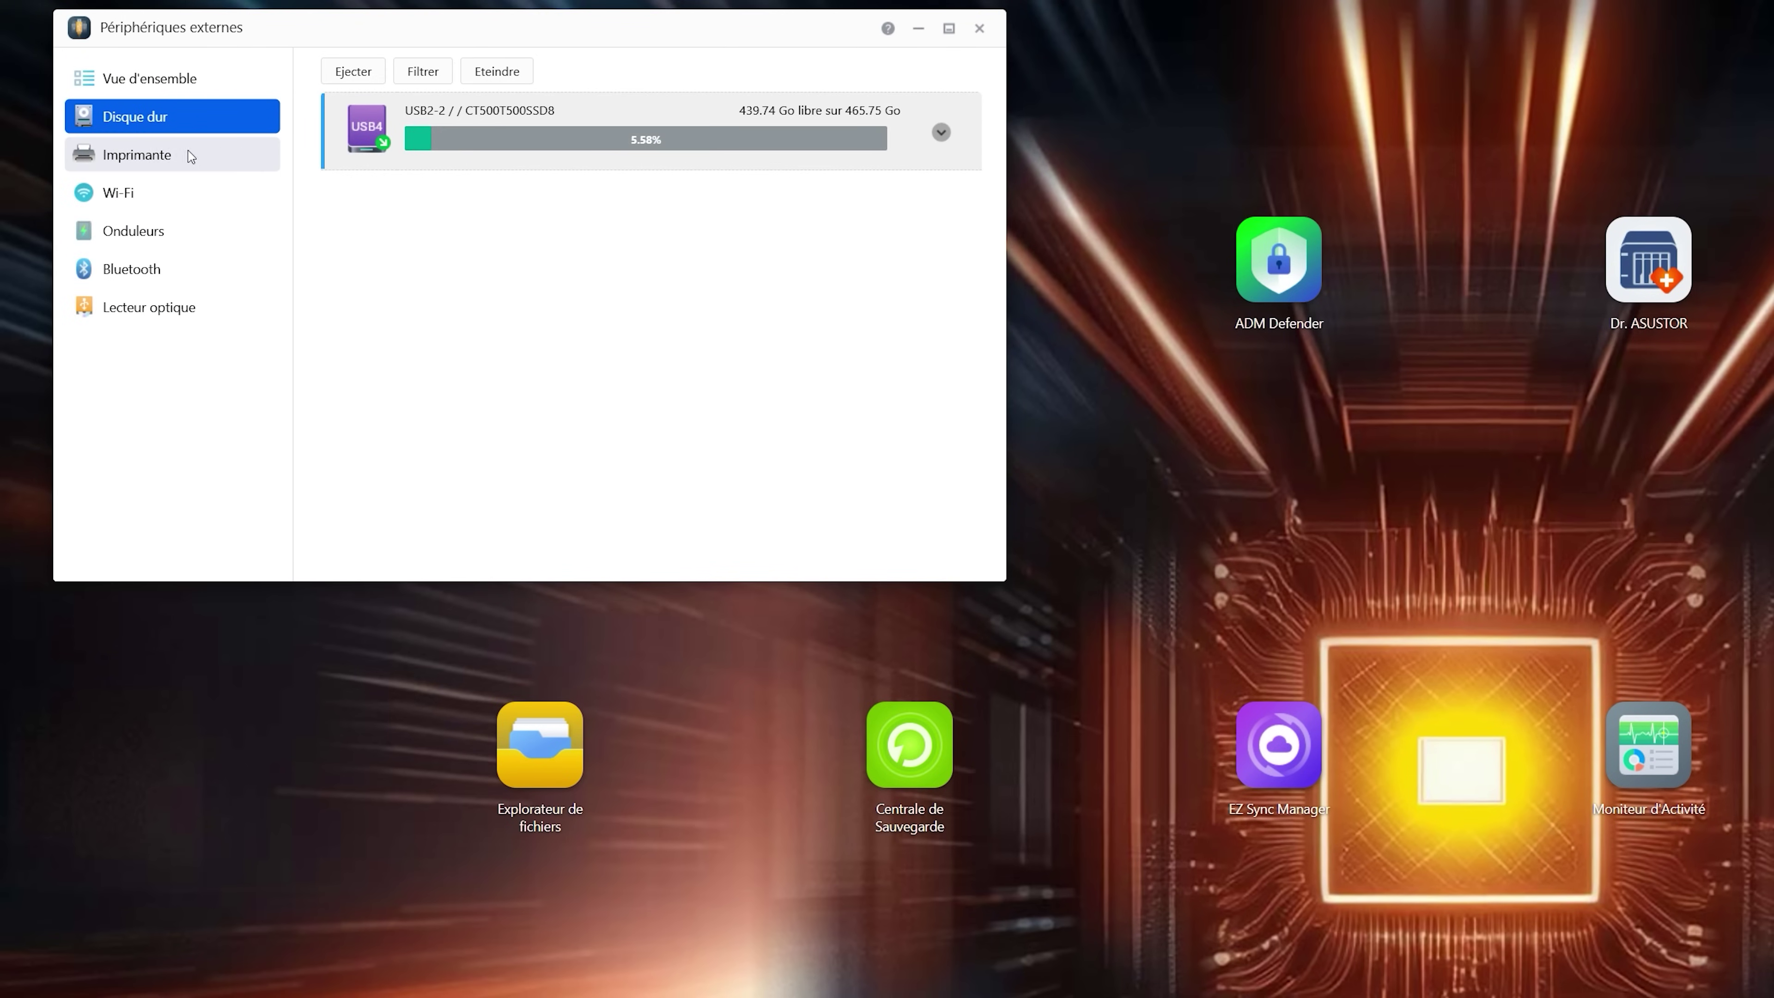
click(169, 156)
click(171, 197)
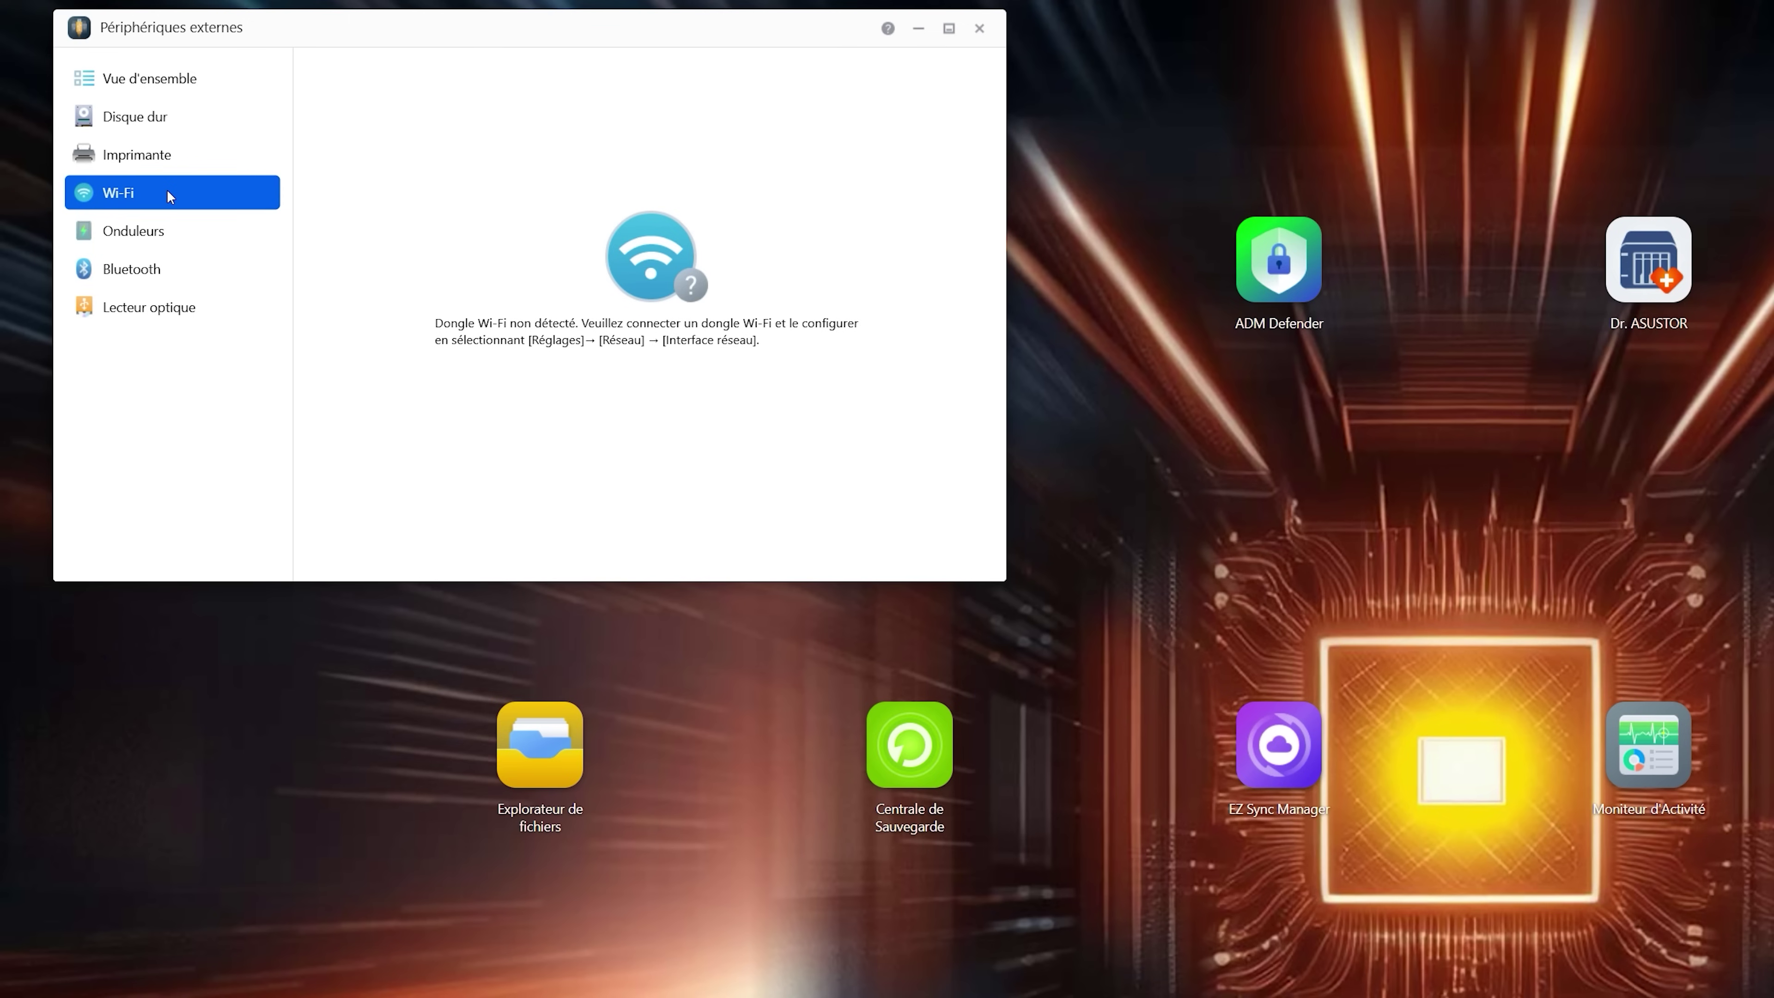
click(165, 231)
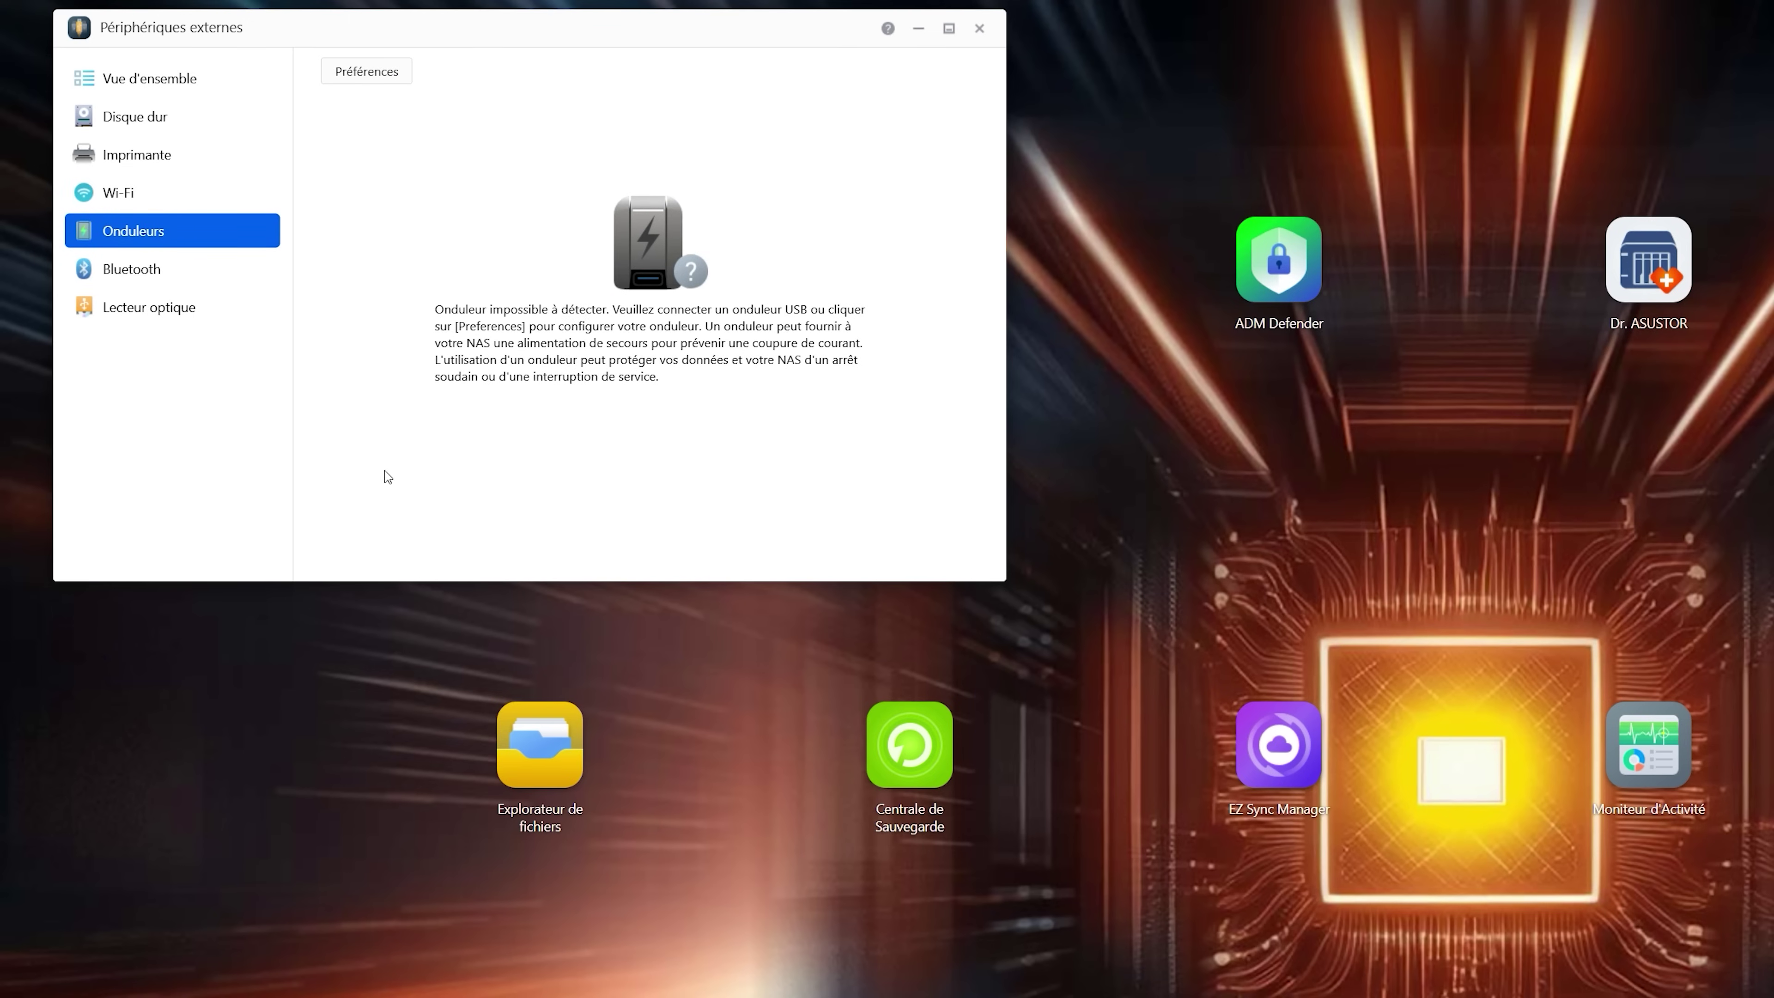
click(162, 276)
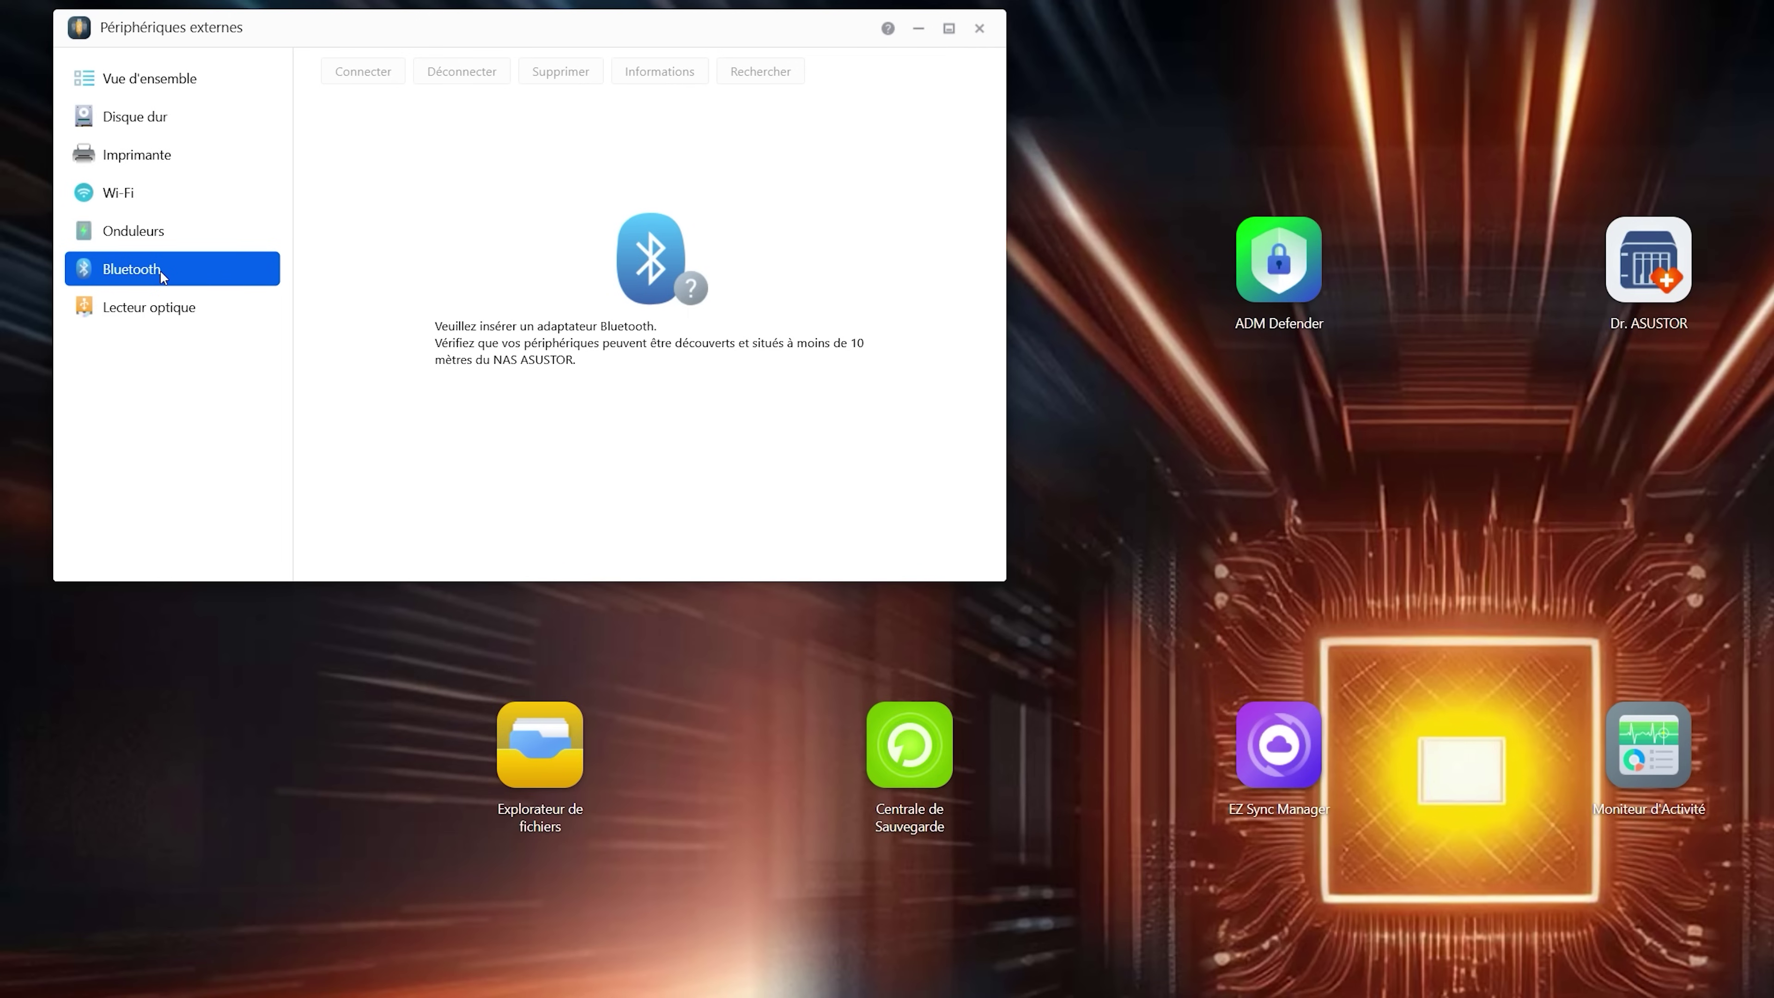
click(161, 316)
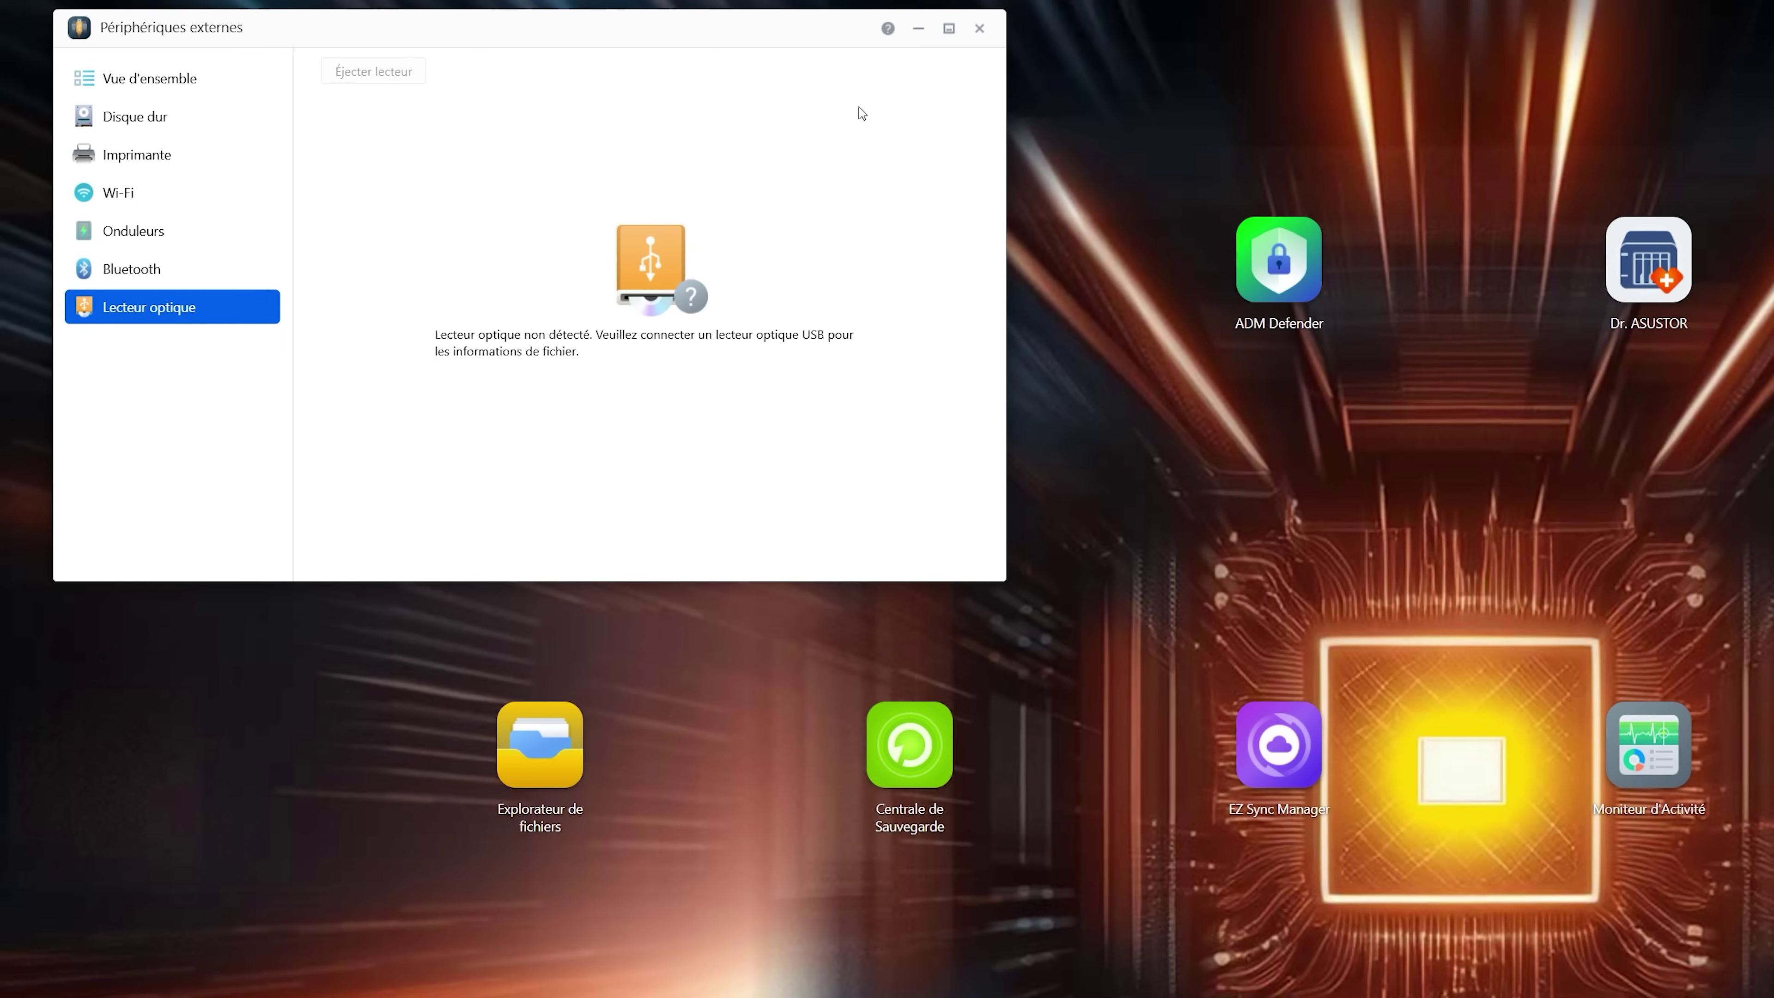
click(980, 30)
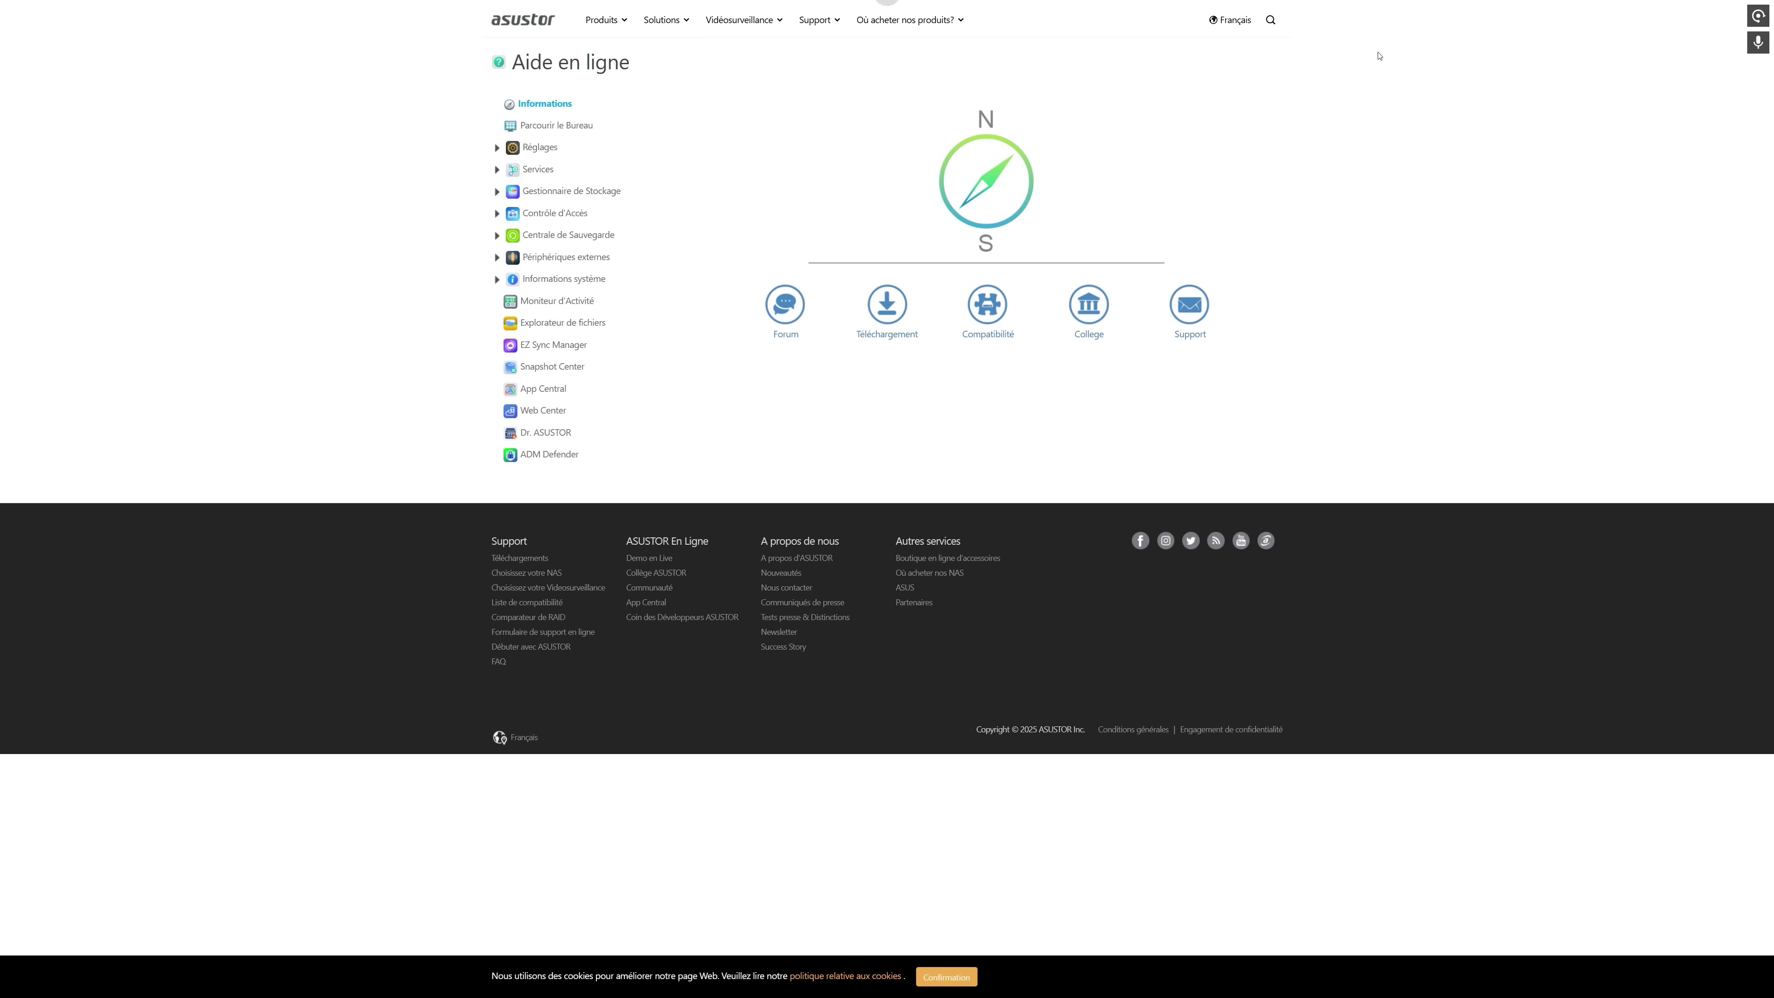
key(Escape)
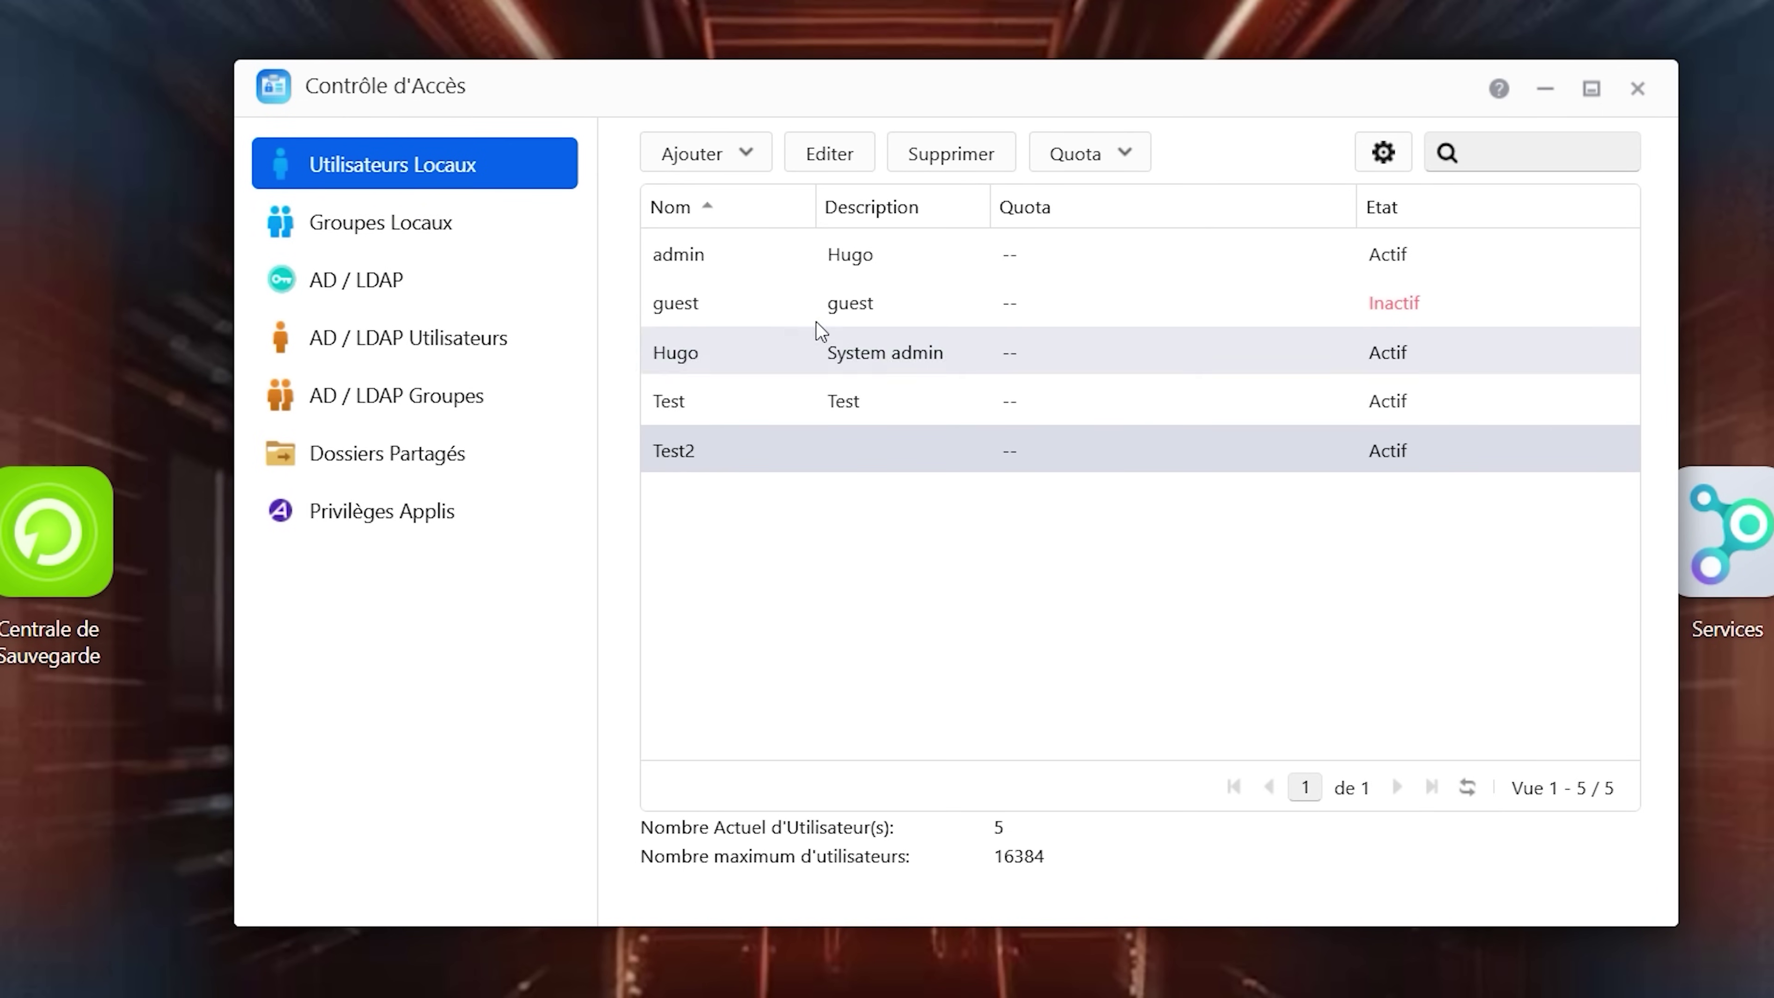
- Open local user Test2 for editing, examine its account information, groups and folder access rights, and cancel
click(821, 154)
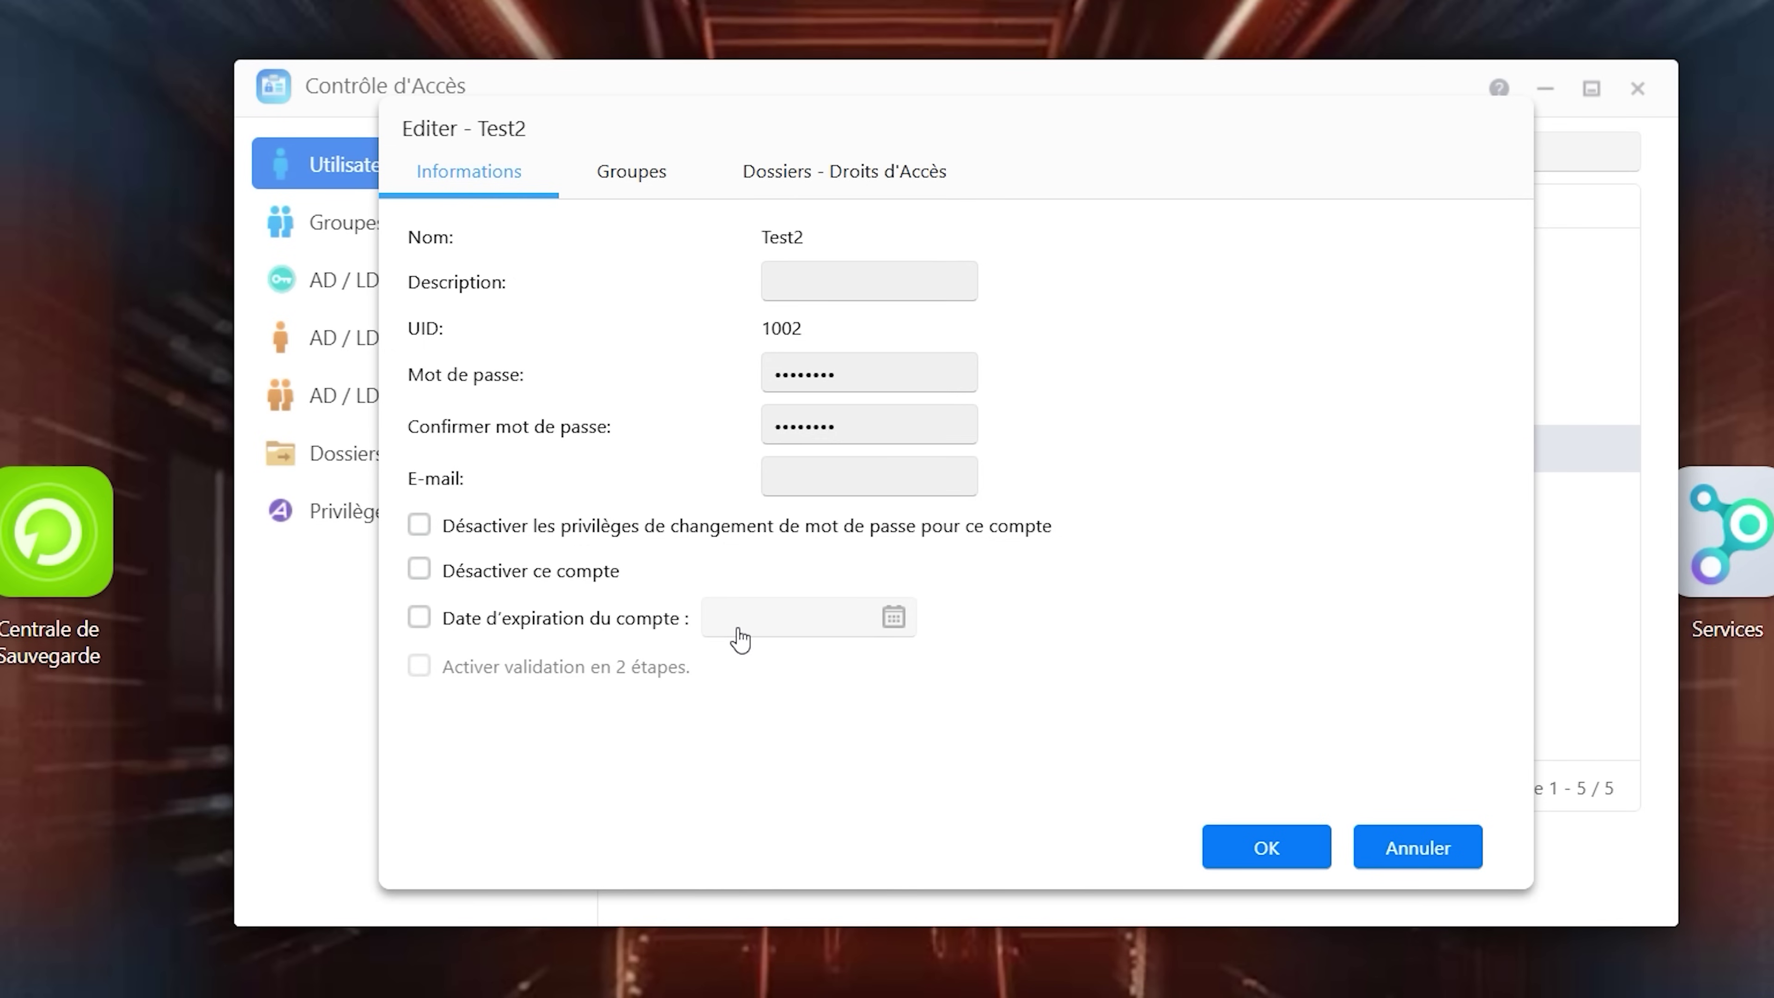
click(619, 183)
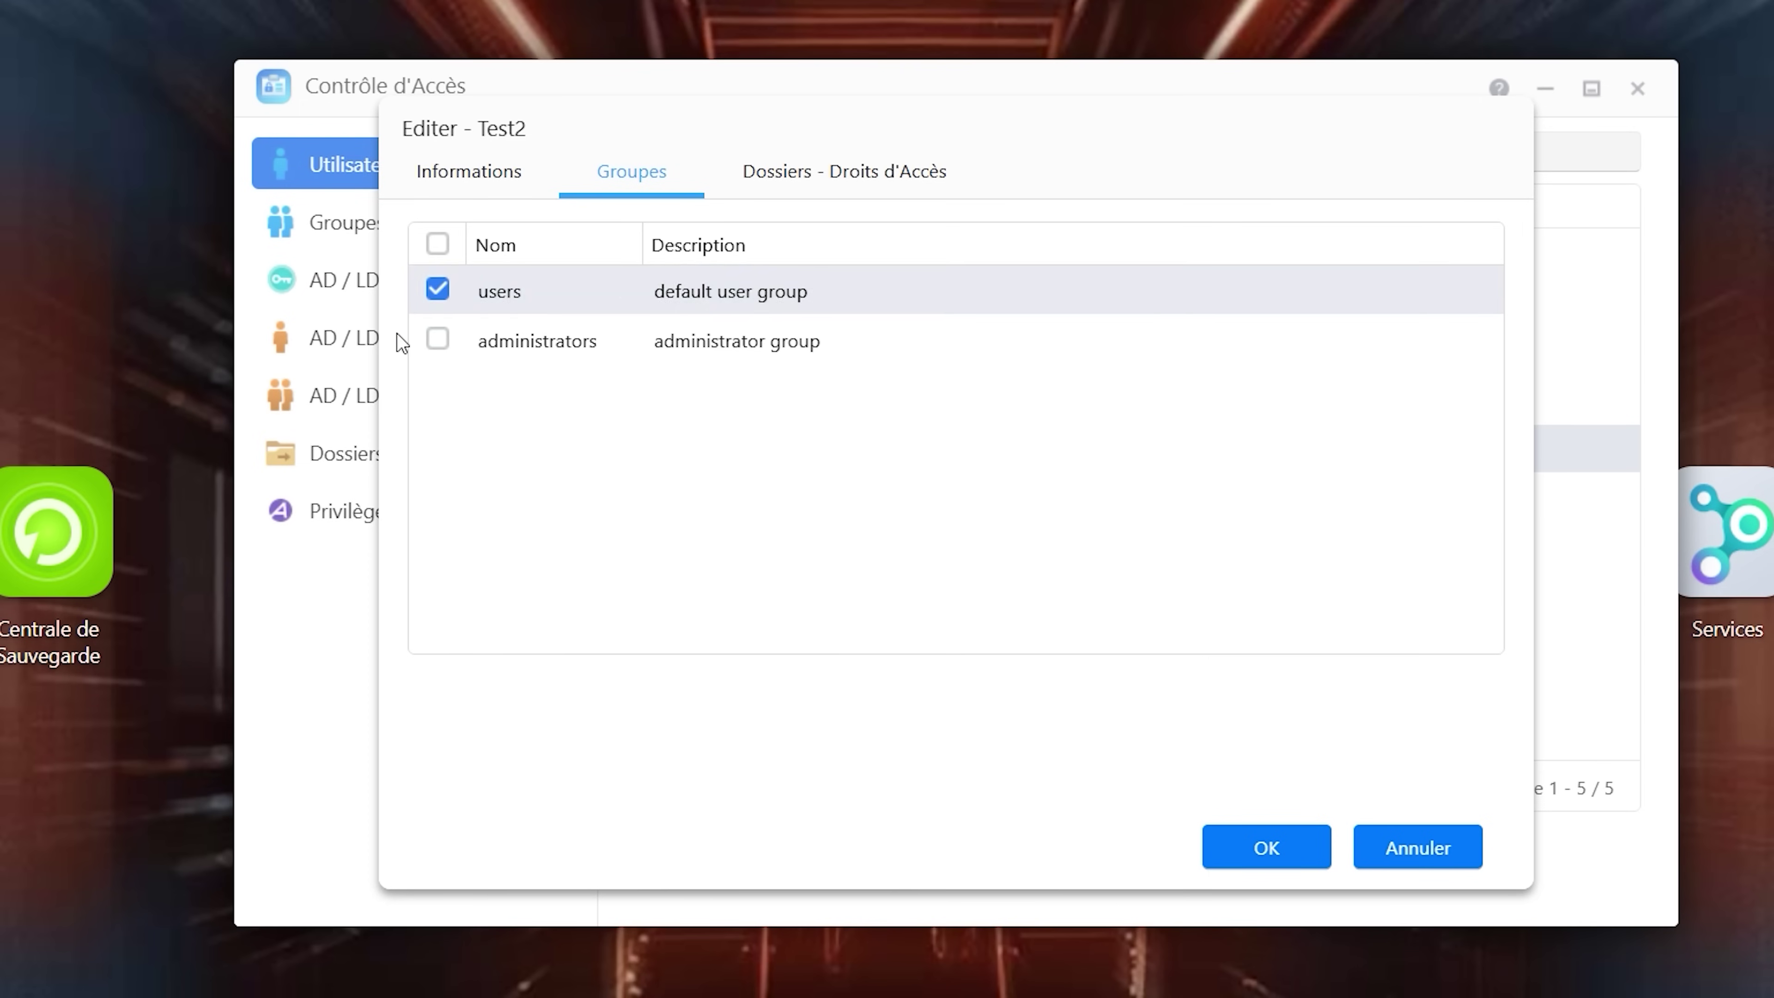
click(840, 183)
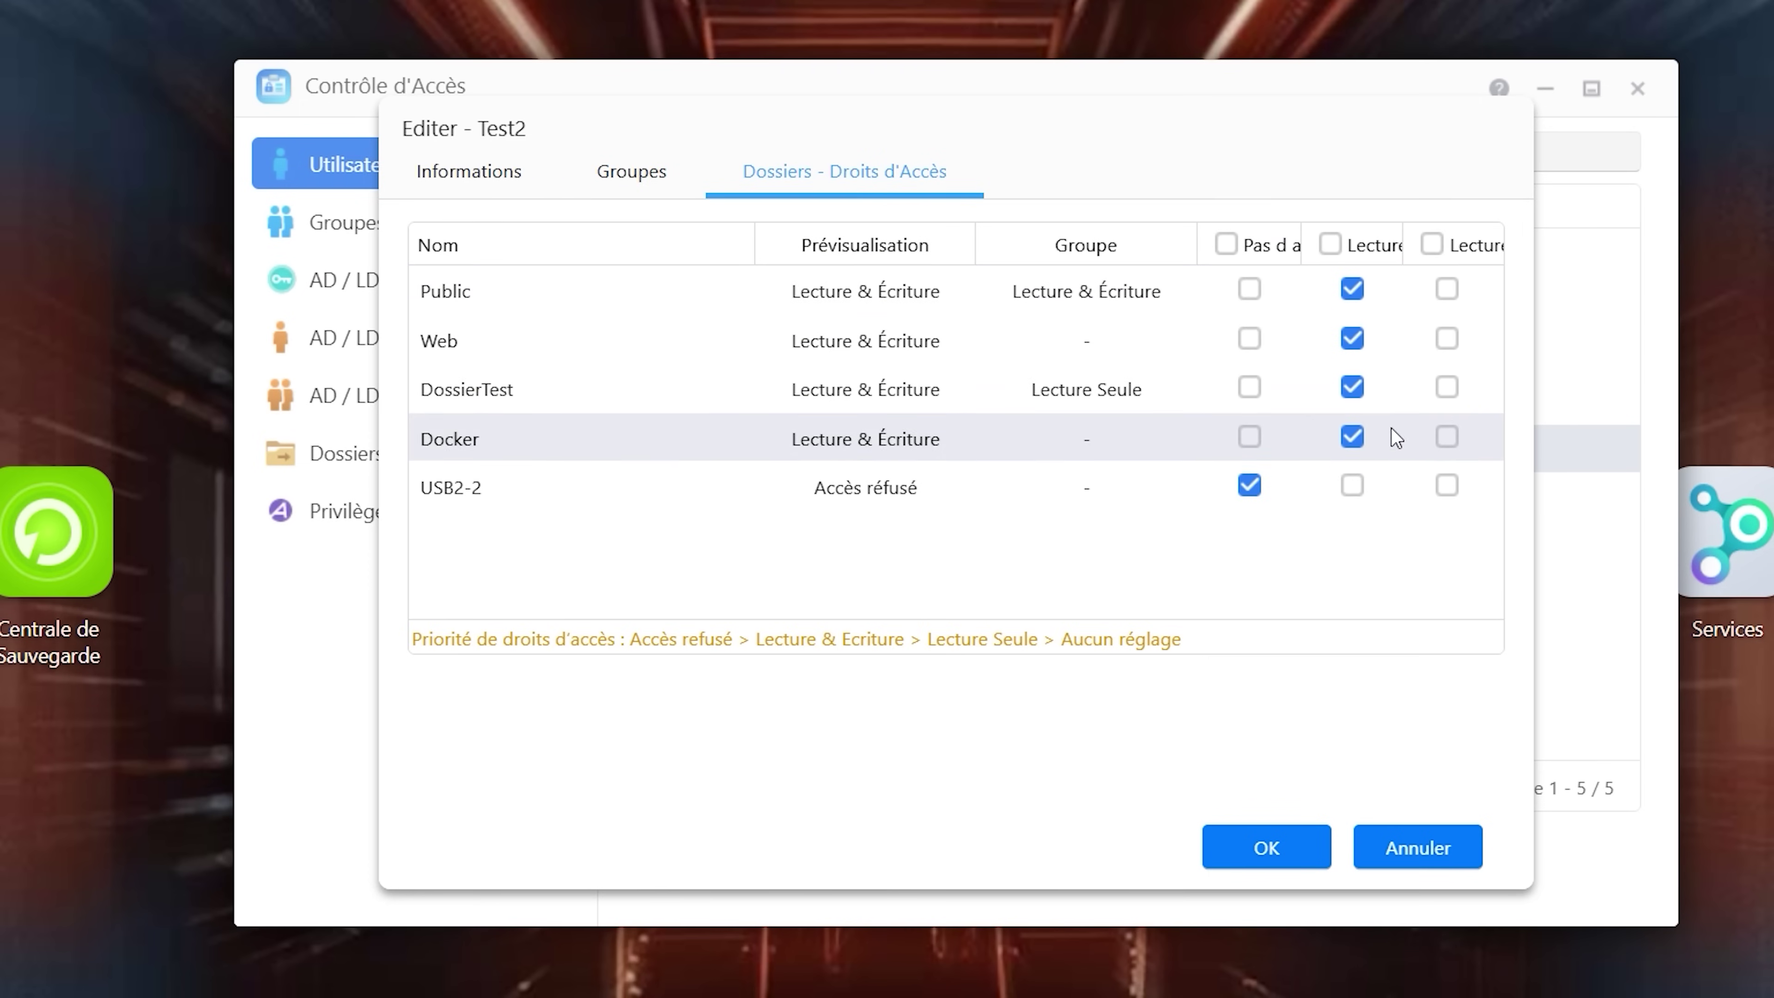
click(1452, 847)
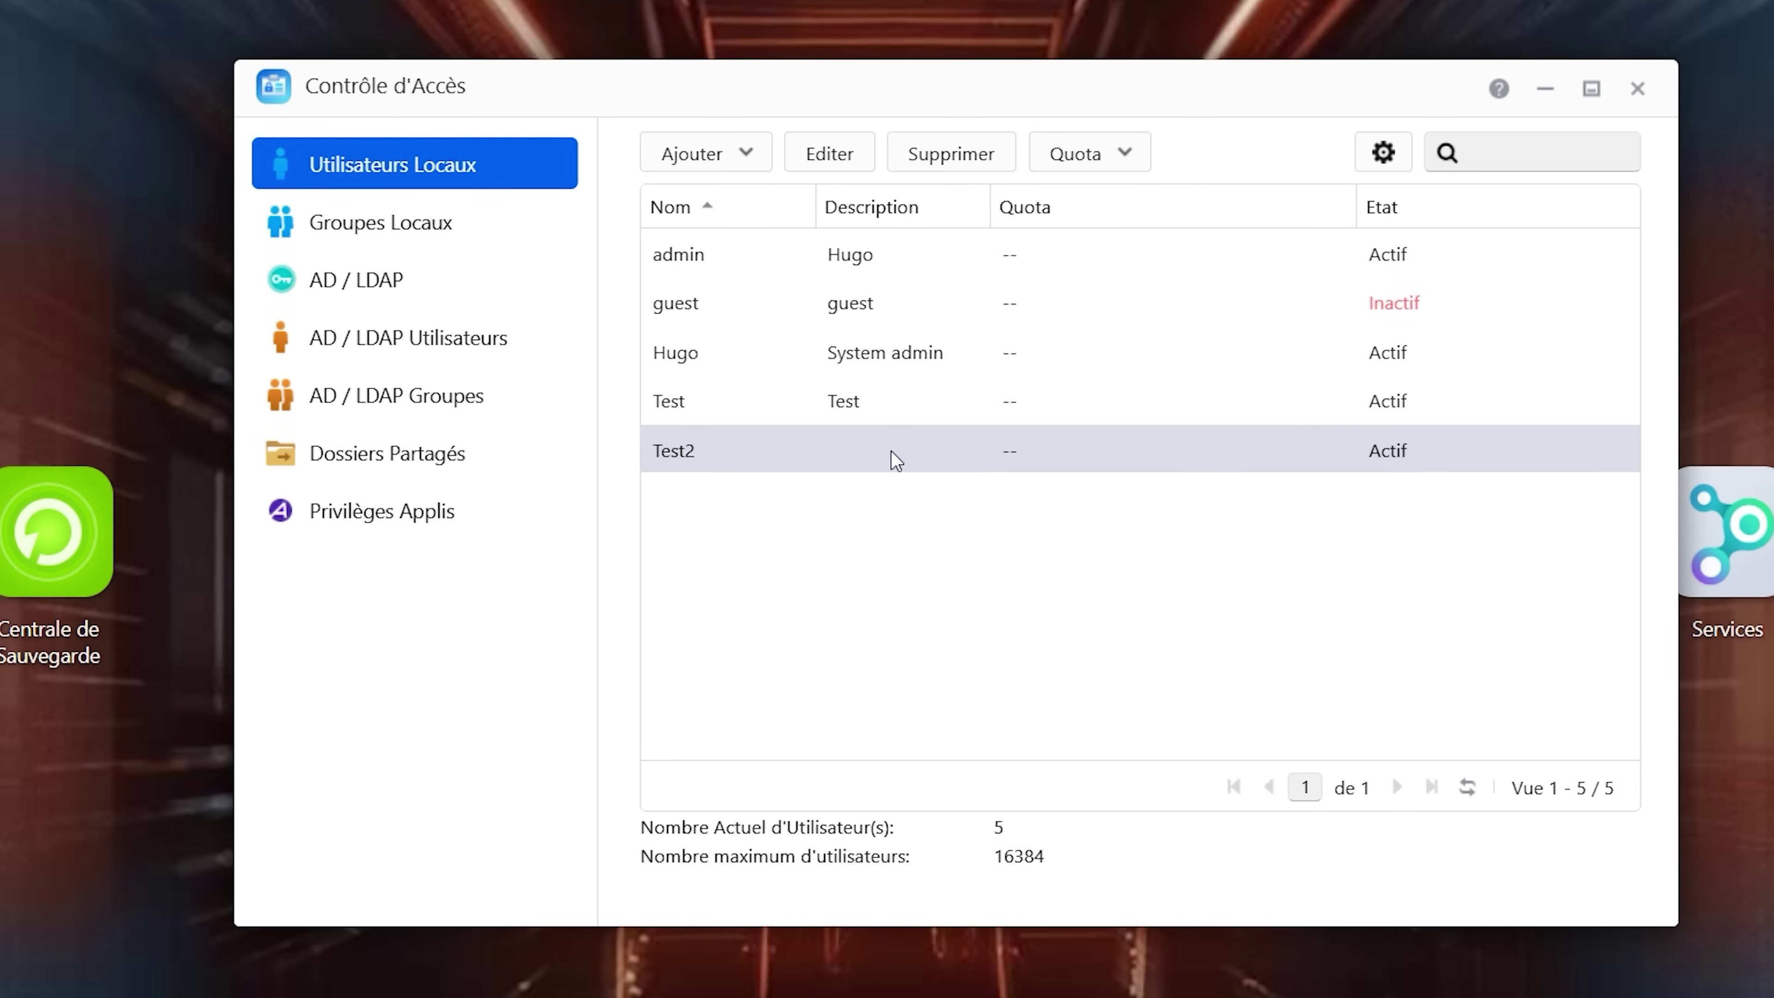
- View the quota options, review Test2's information, groups and folder rights again without saving, and open the local users settings
click(1094, 161)
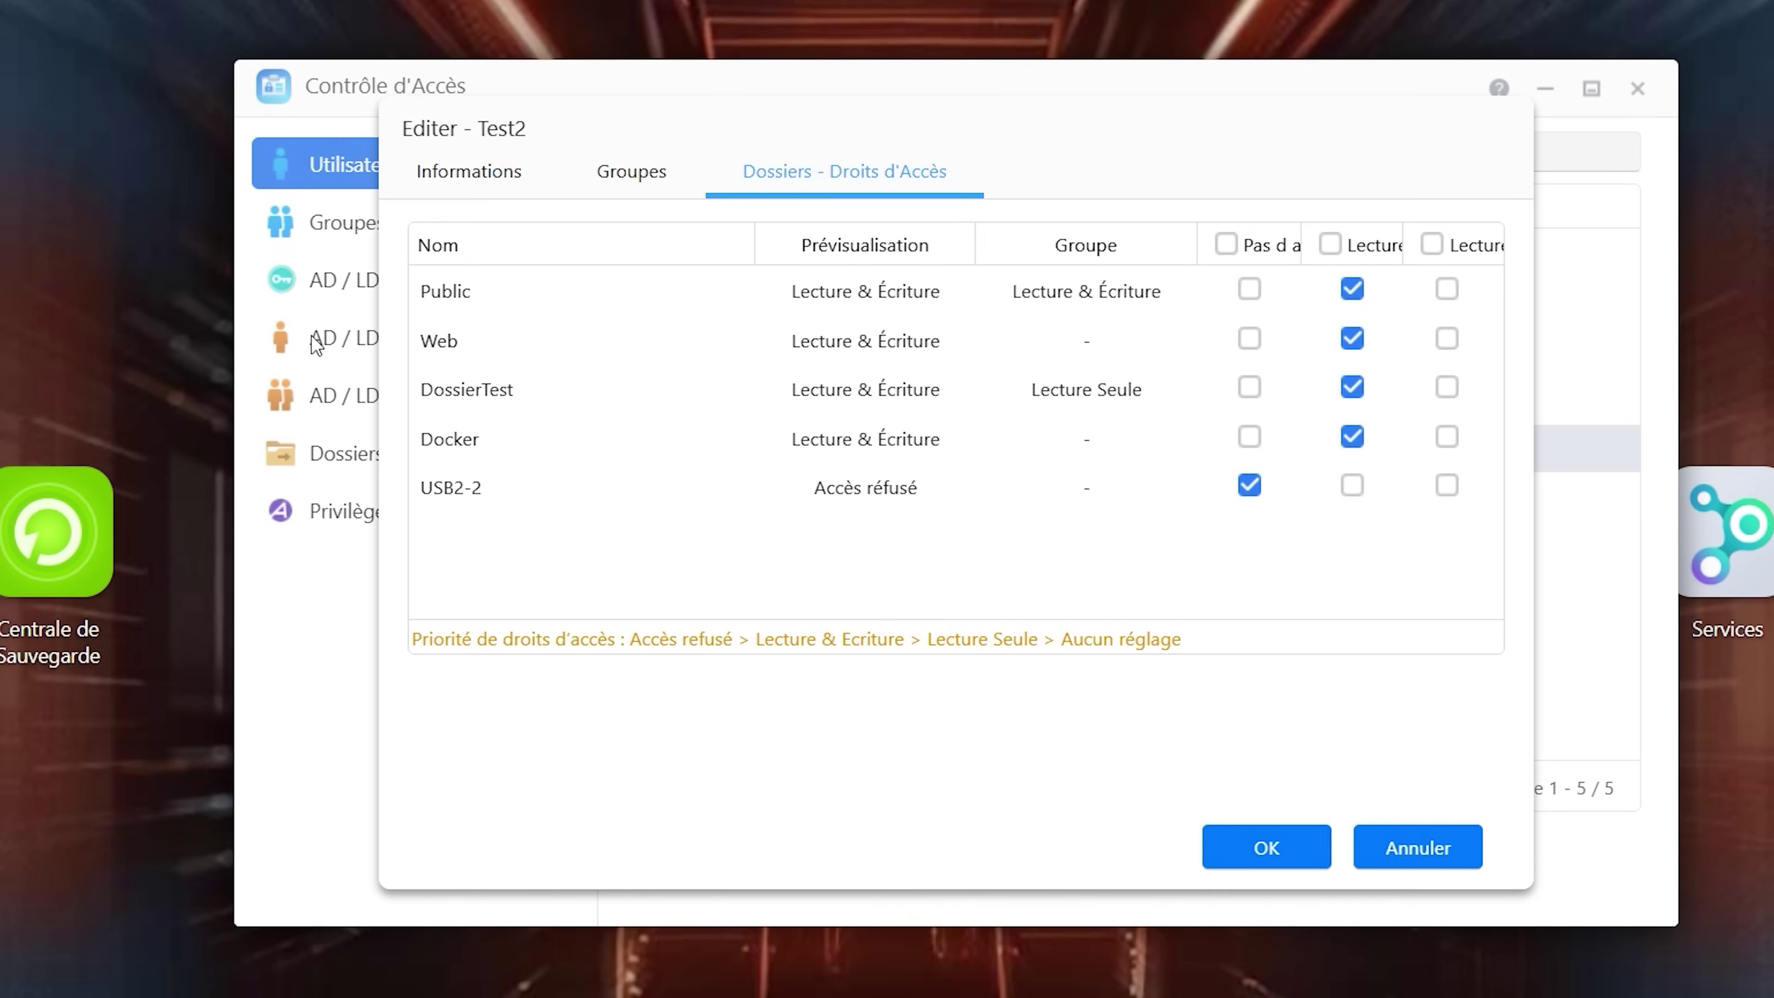
click(482, 179)
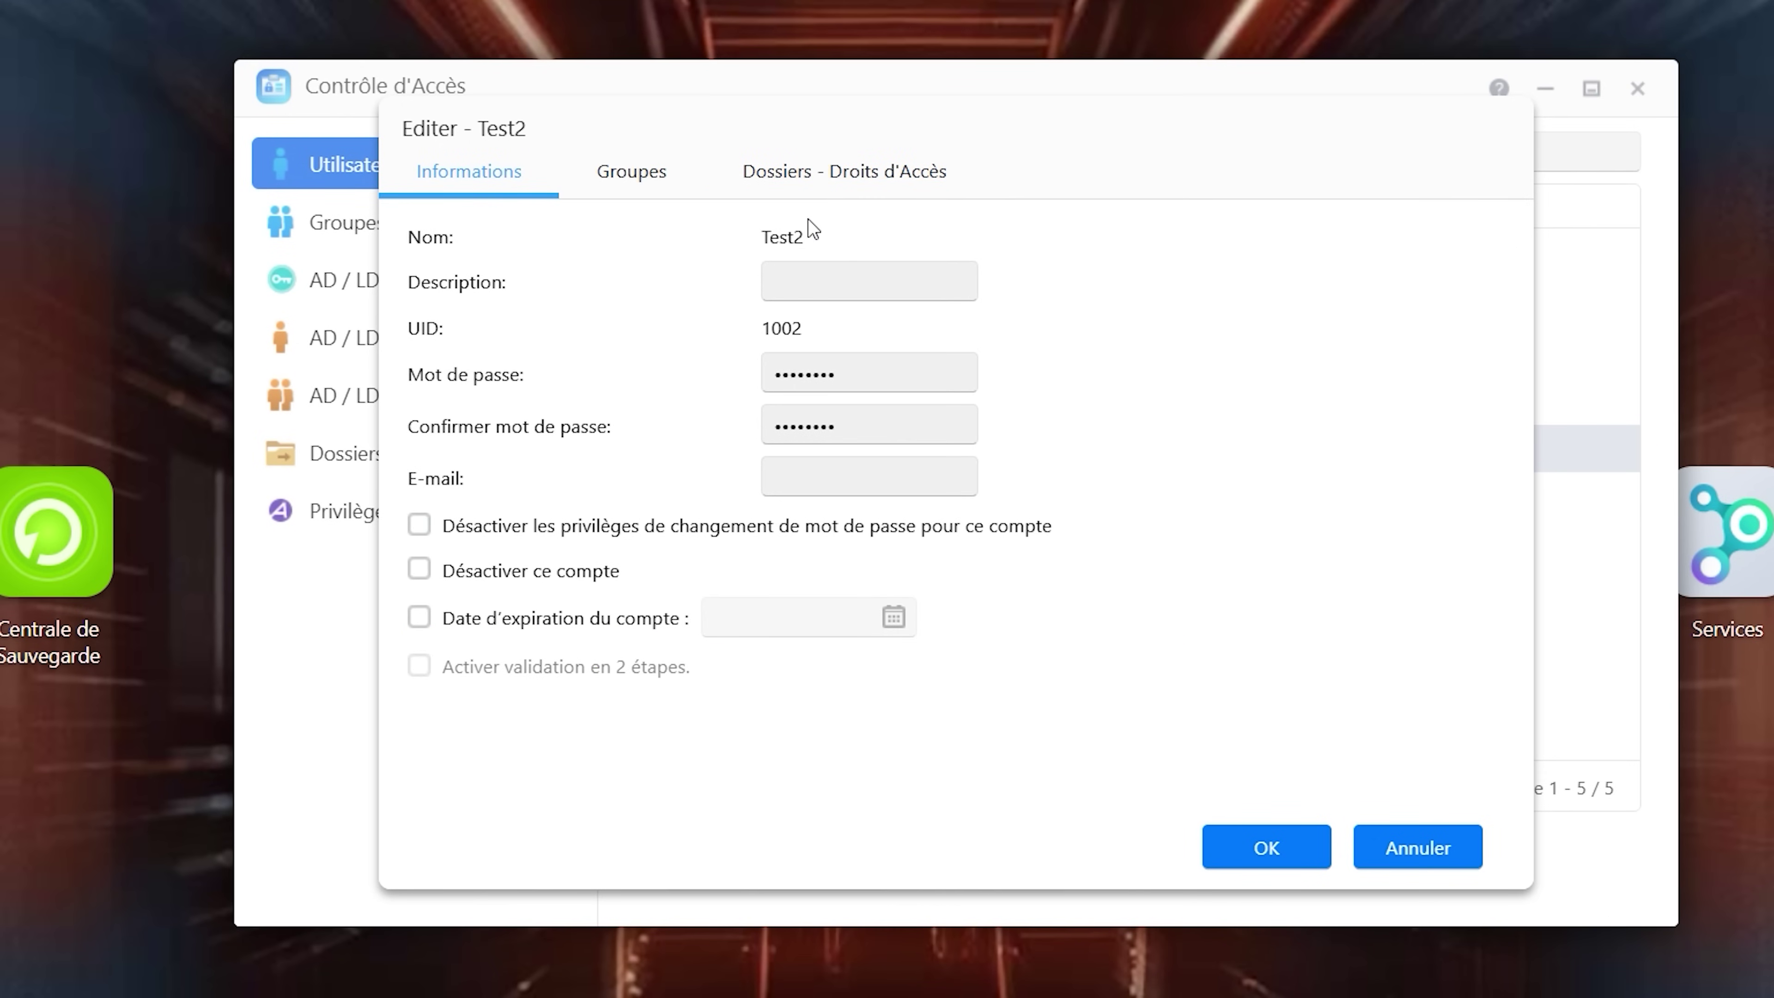
click(632, 175)
click(879, 187)
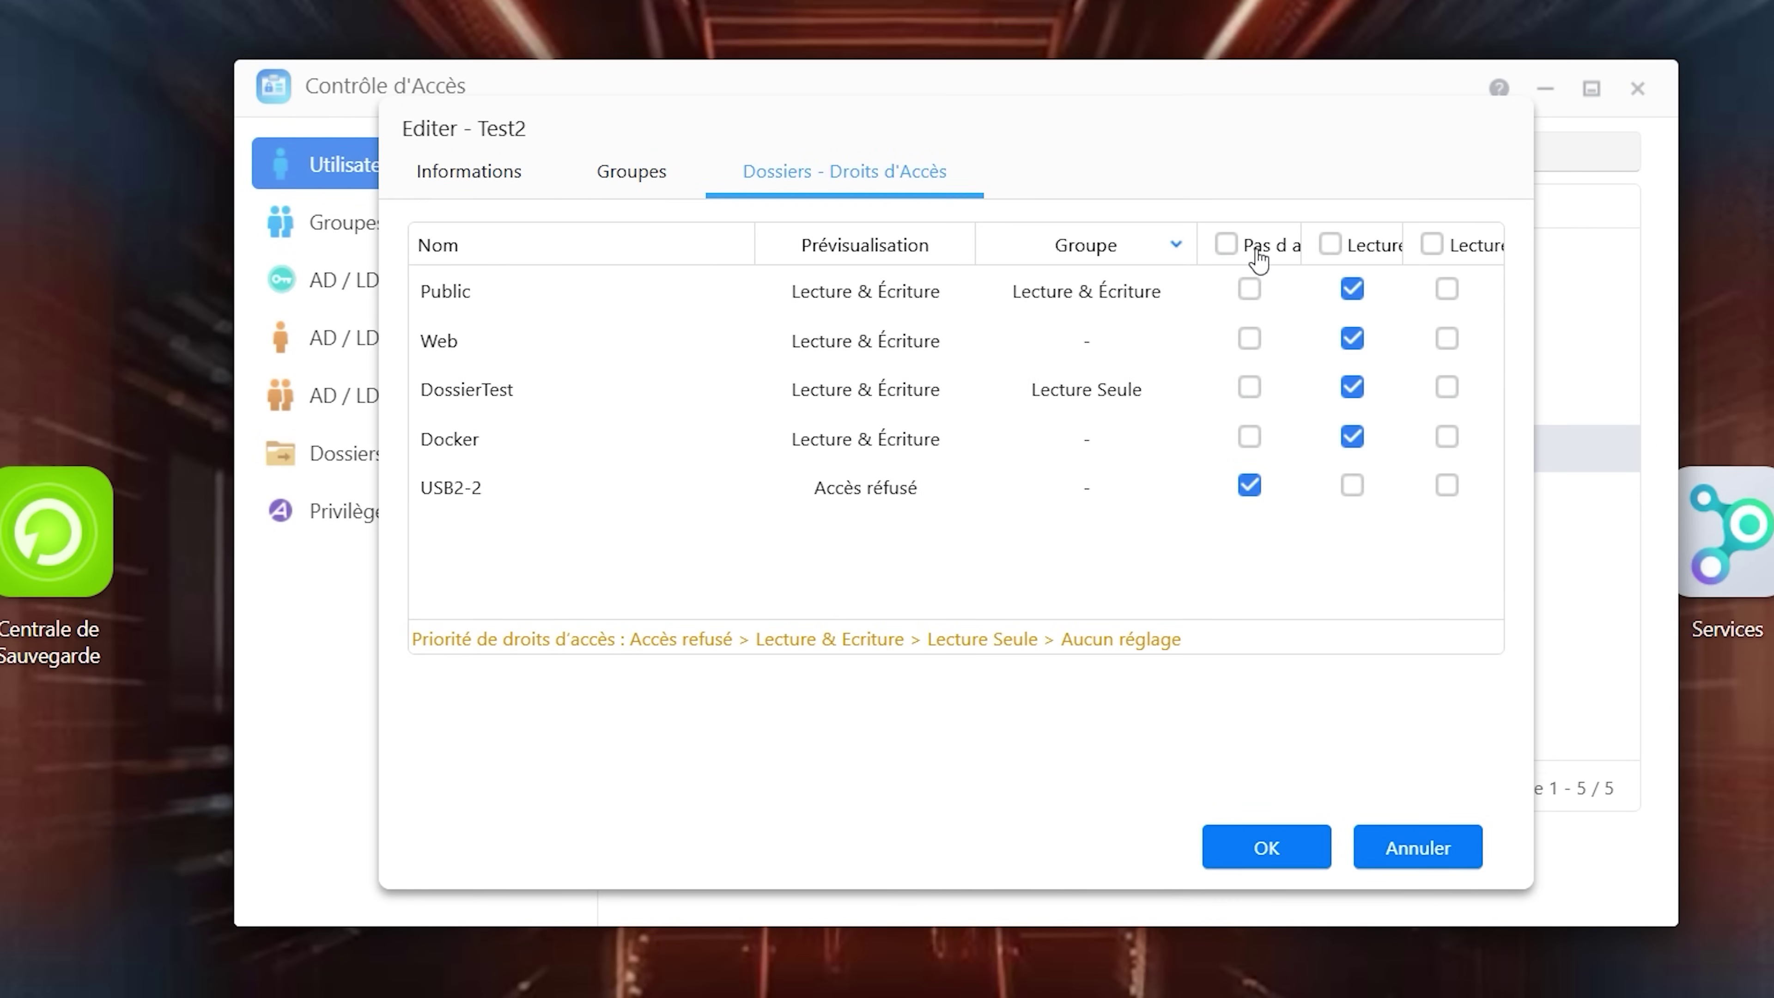
click(1453, 846)
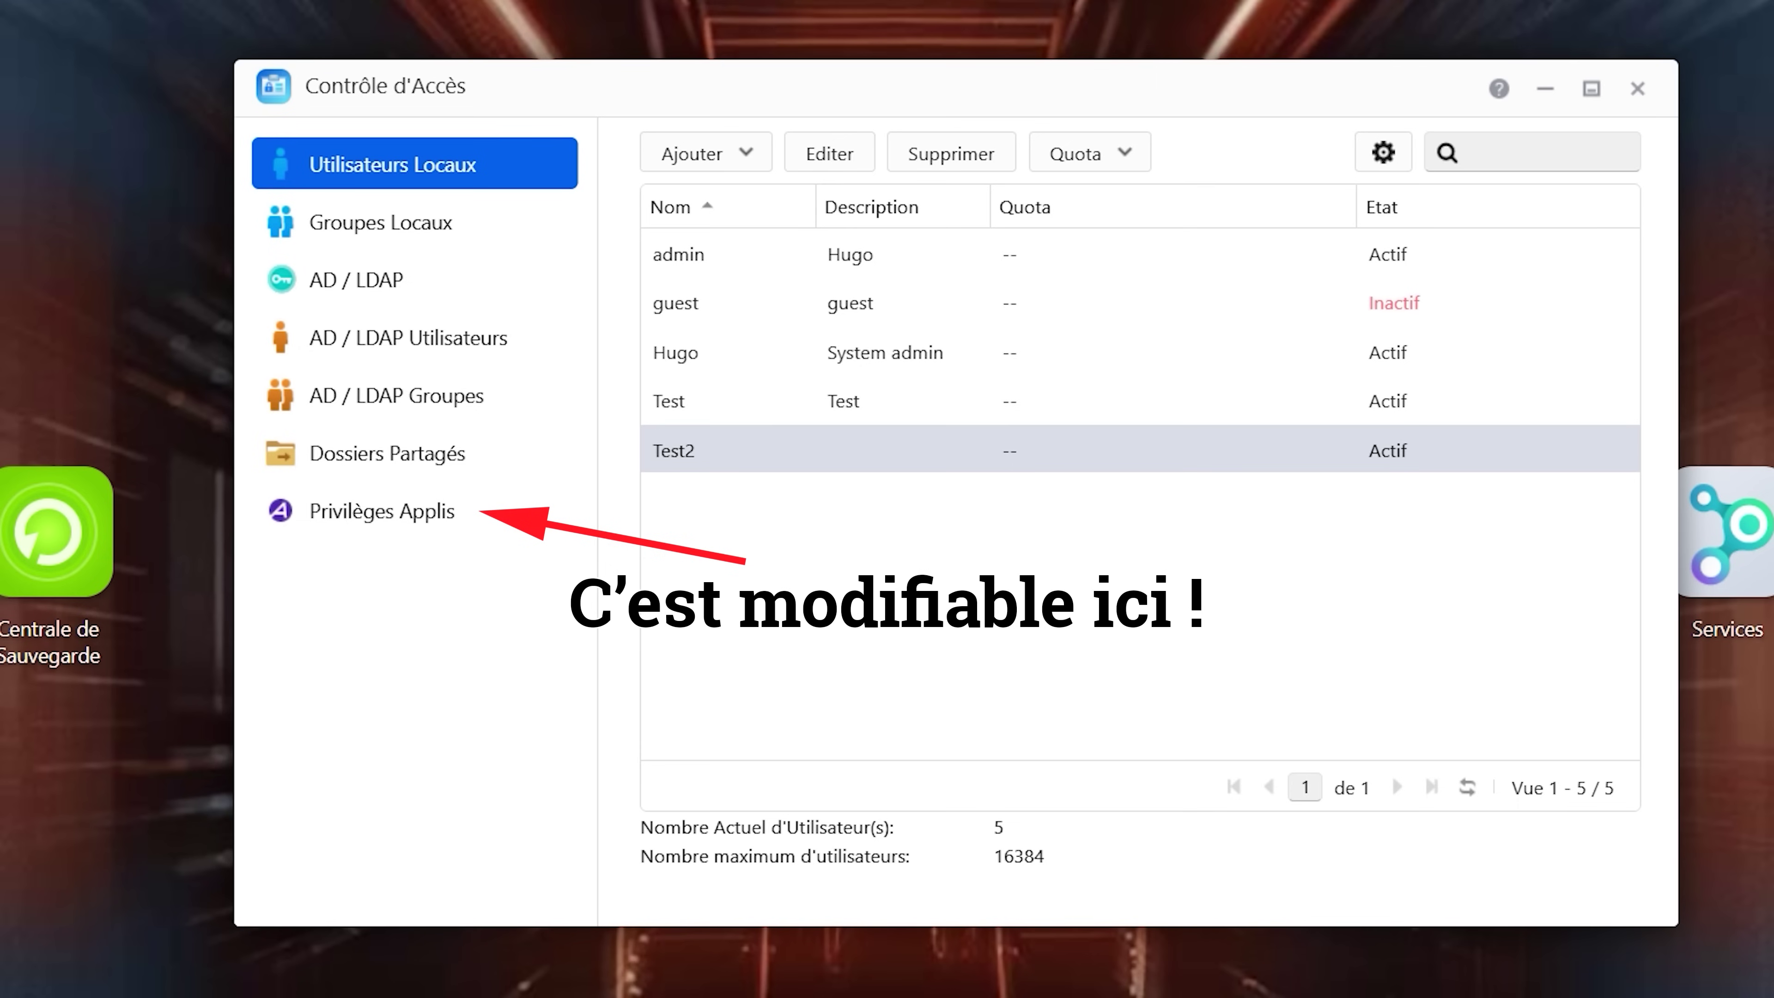
click(1383, 152)
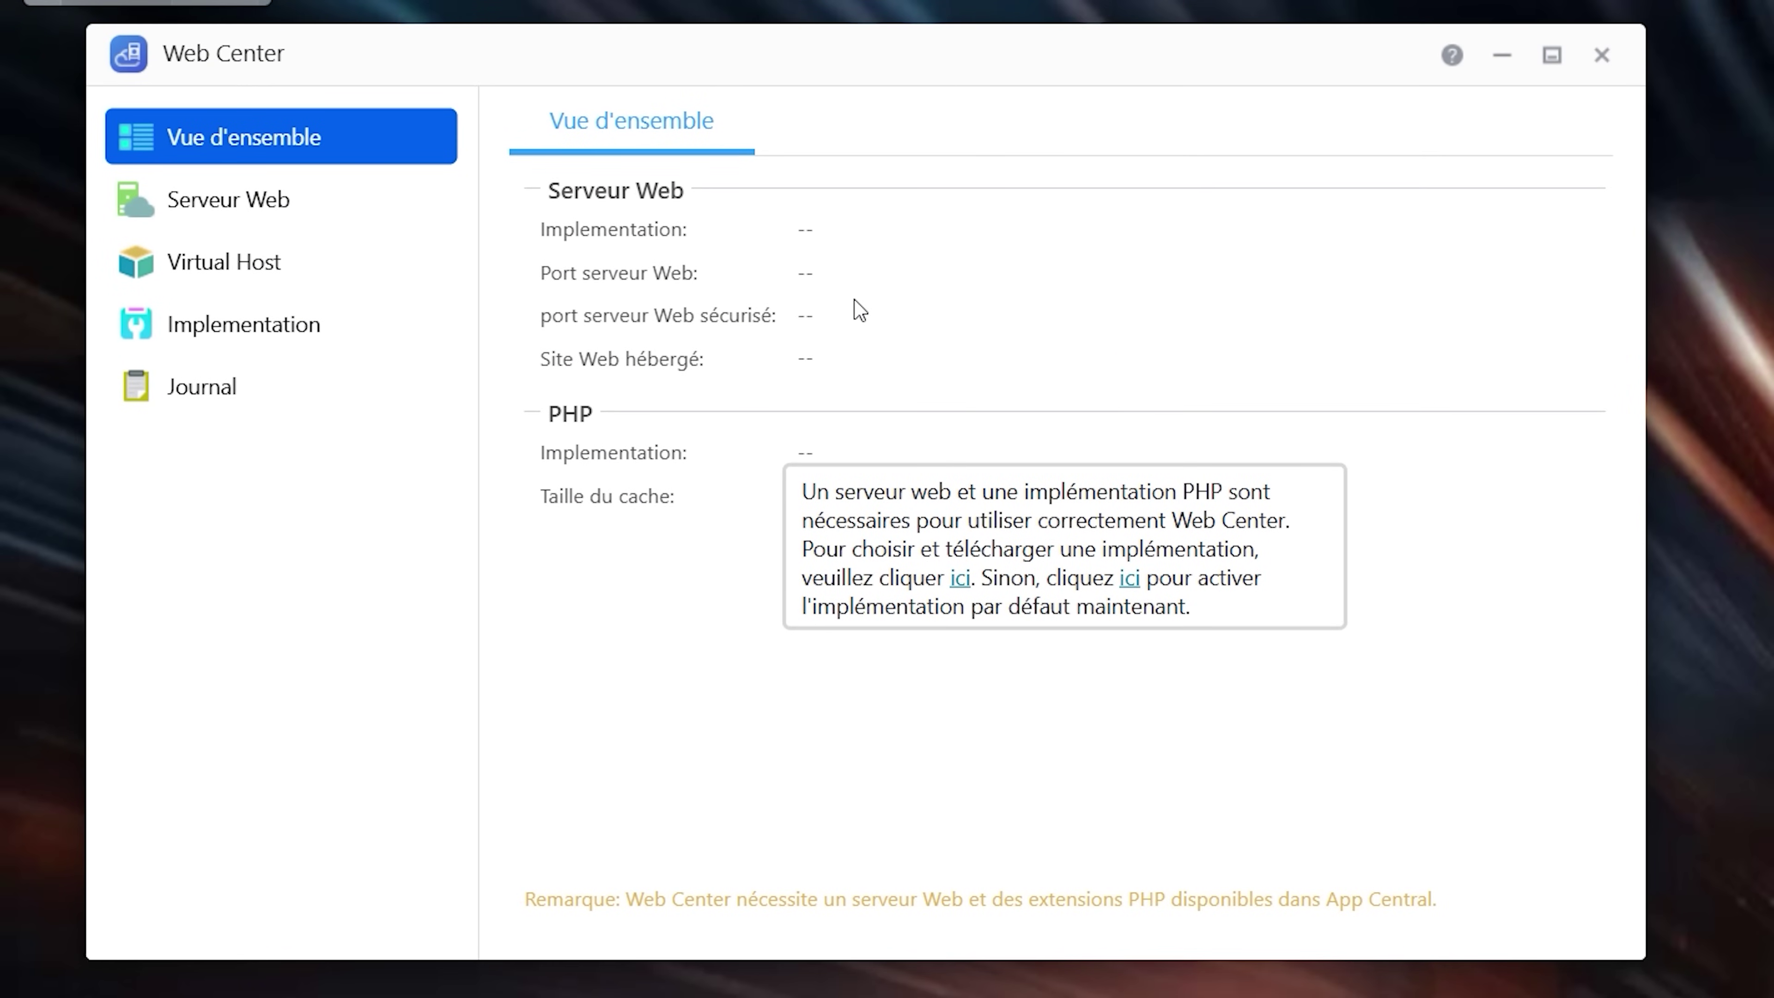
- Examine Web Center's Serveur Web, Virtual Host, Implementation, Journal and overview pages, and close it
click(309, 228)
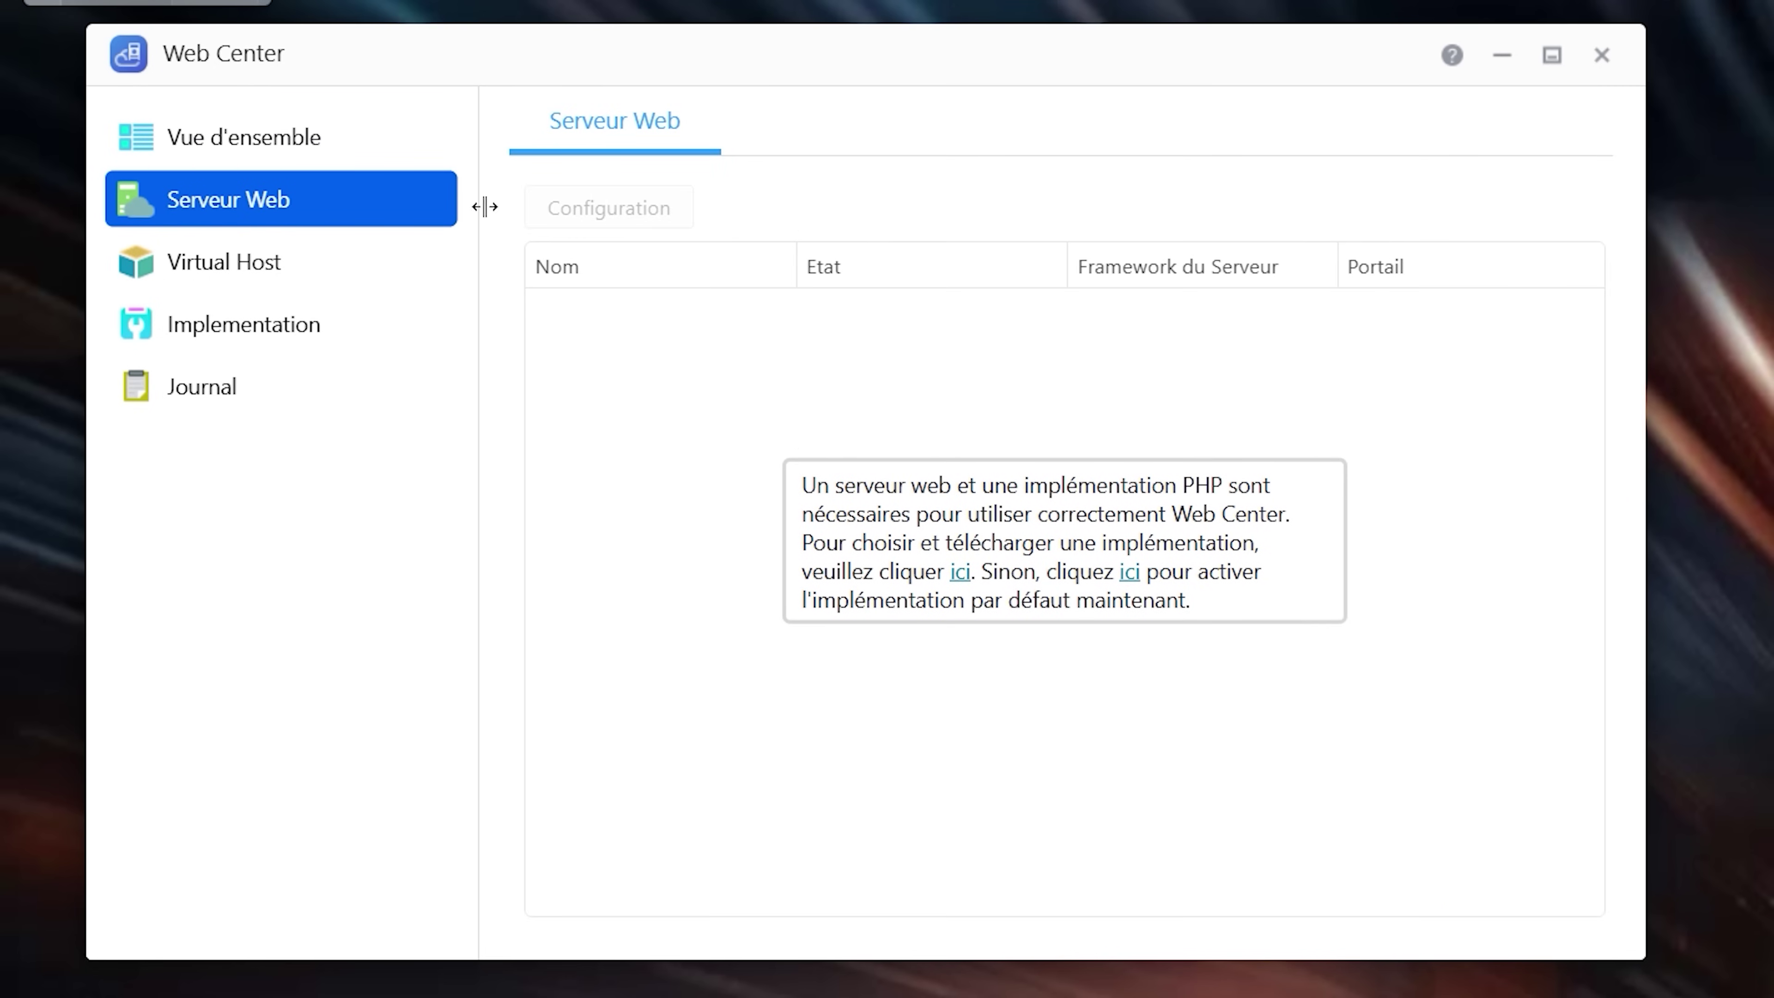
click(298, 269)
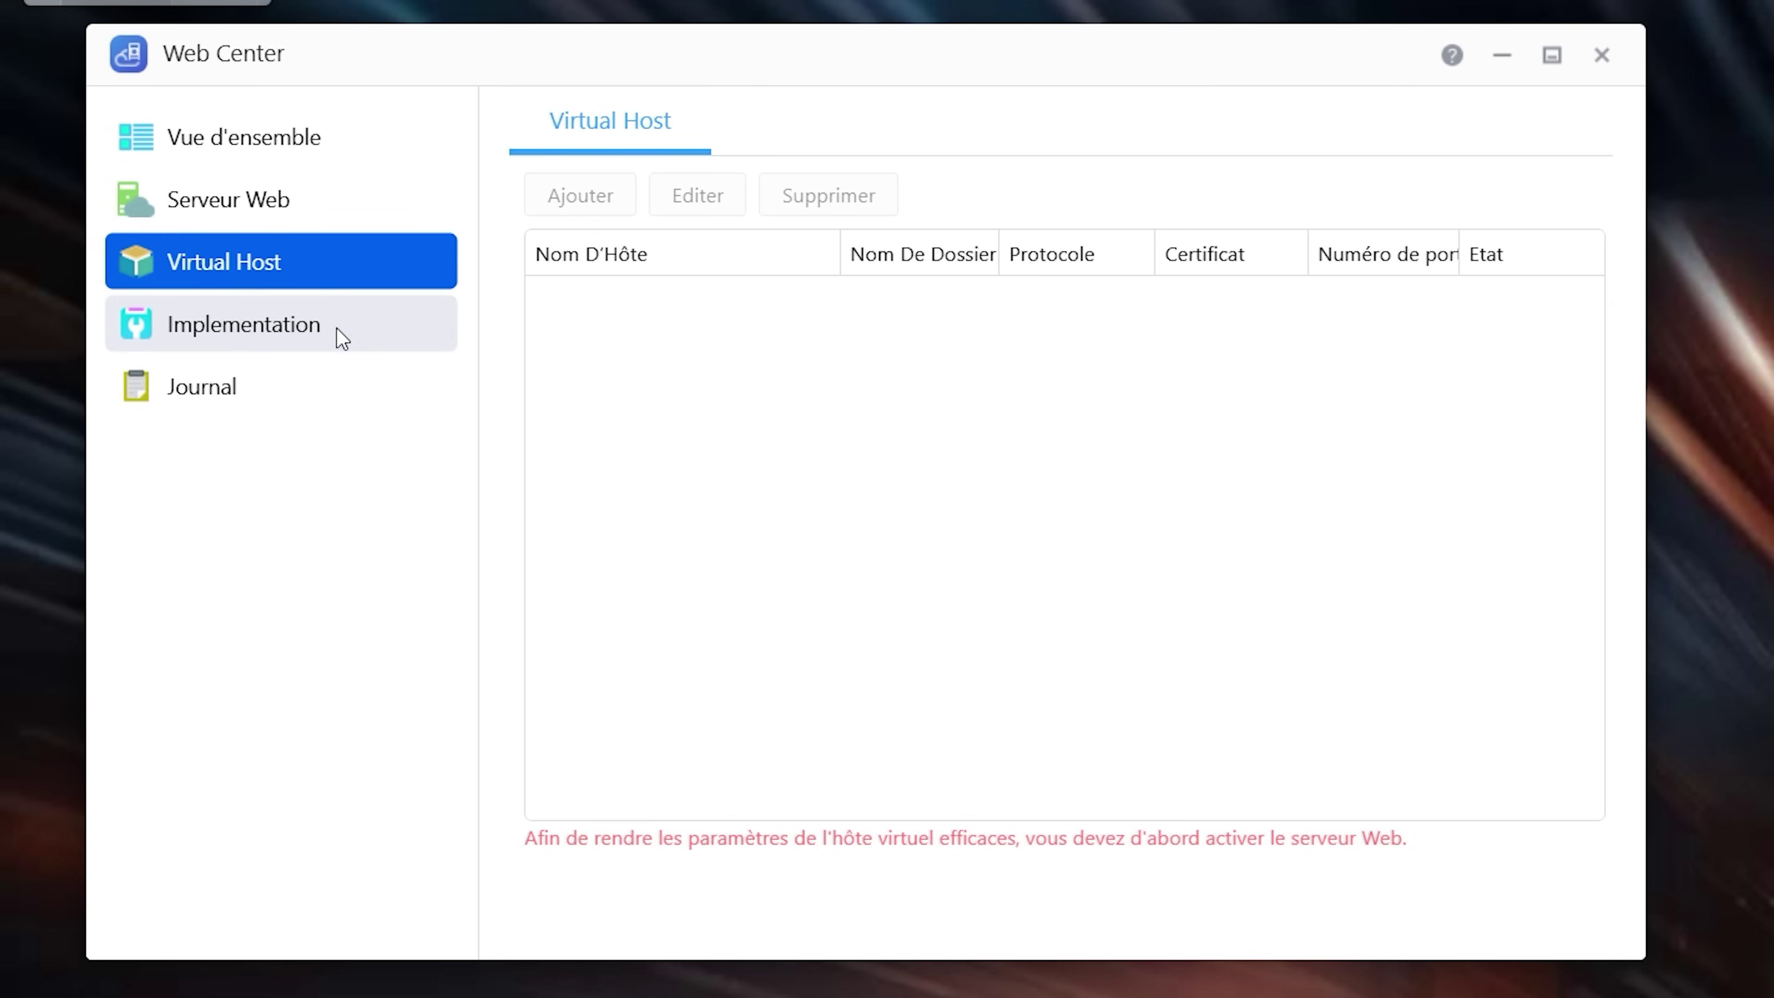
click(327, 342)
click(271, 398)
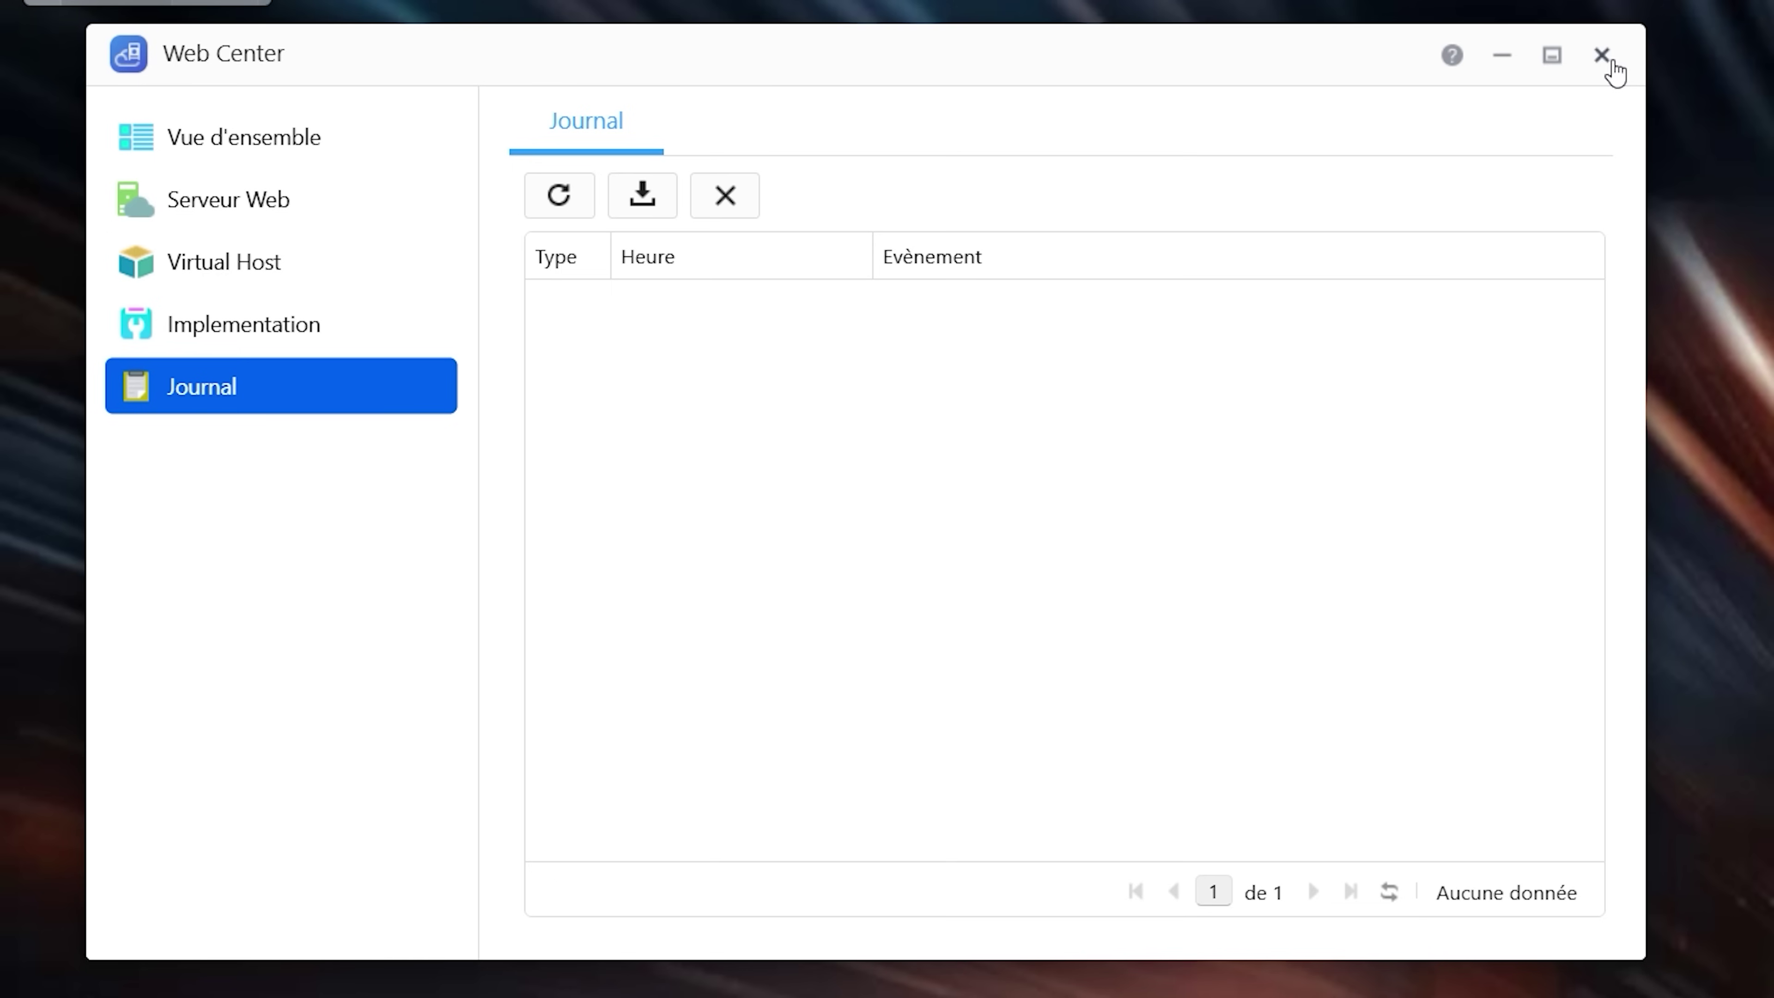
click(318, 122)
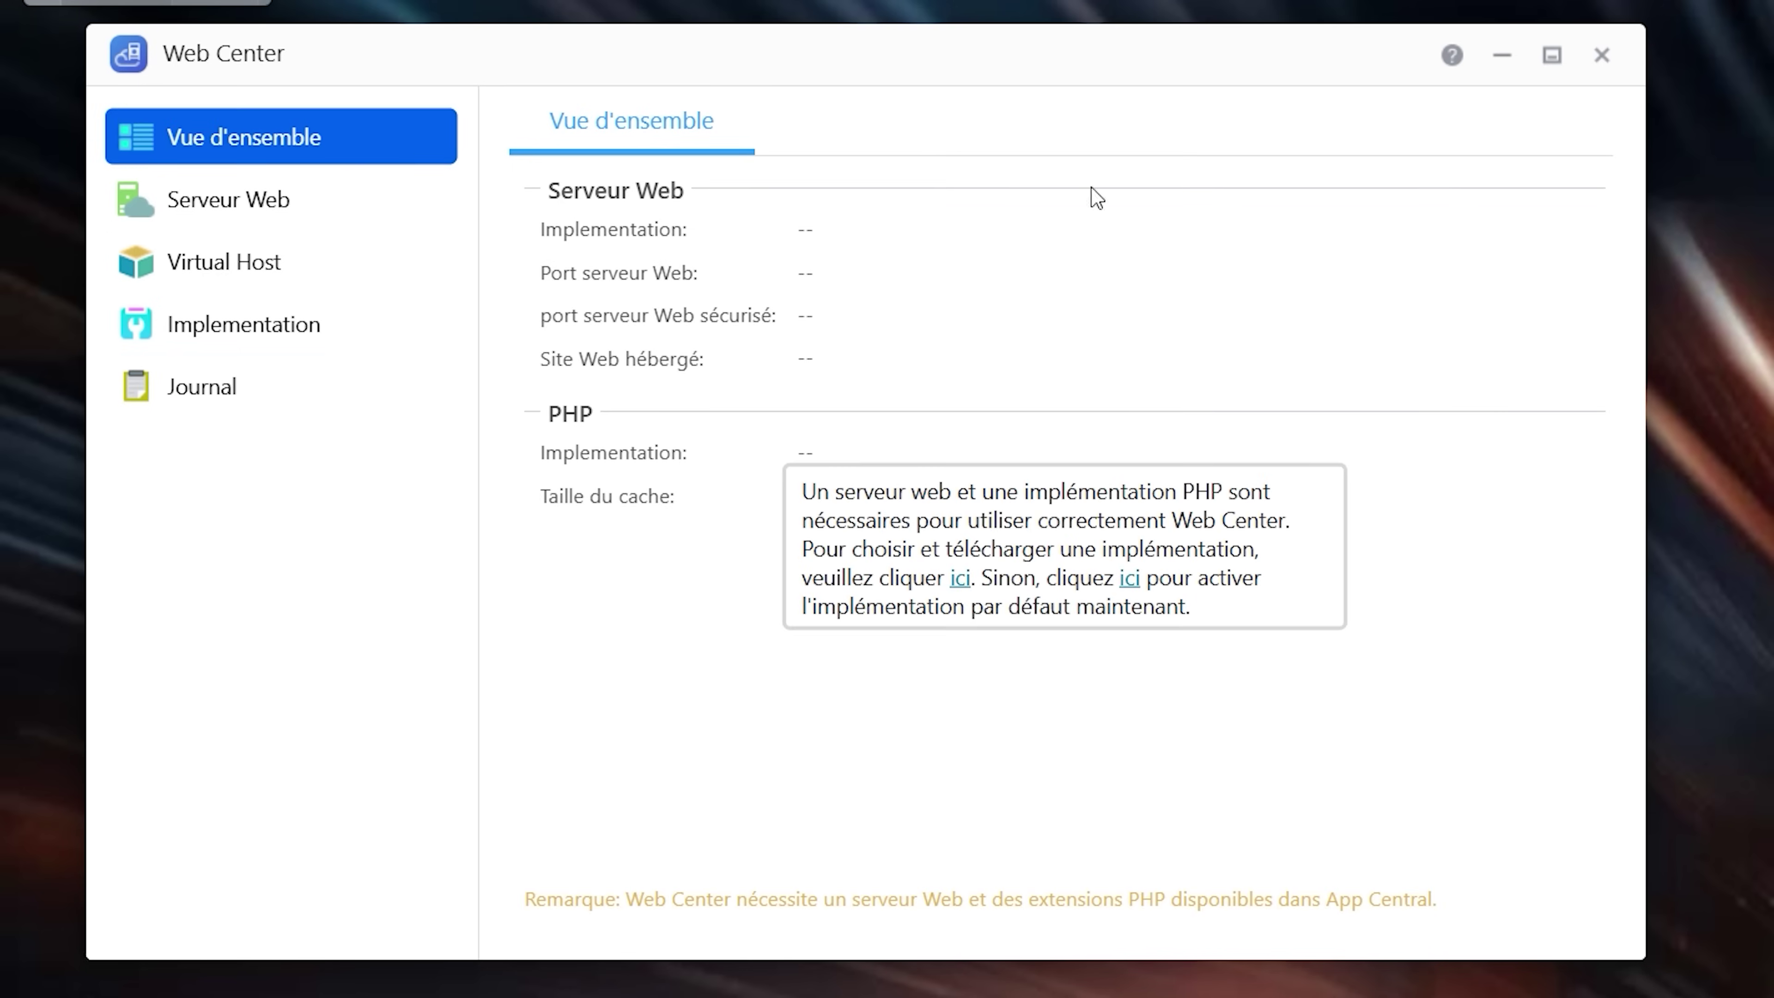
click(1602, 55)
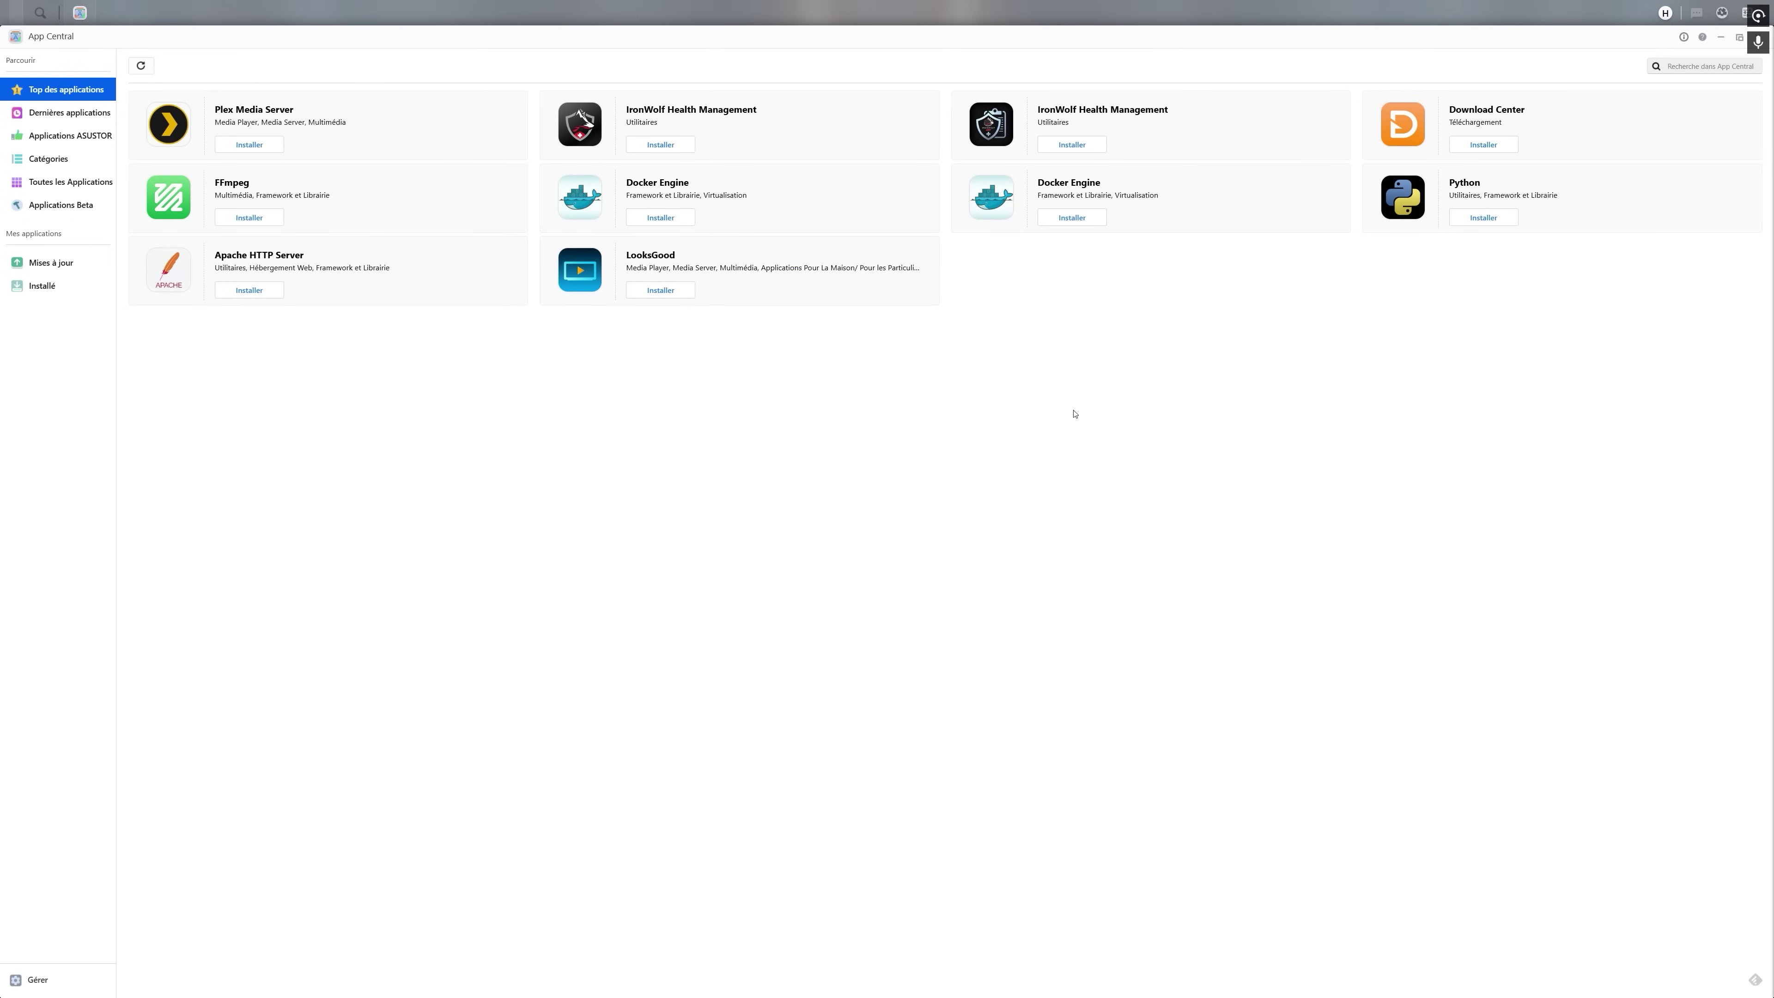
- Look through App Central's top applications and latest applications, and display the application categories
click(644, 143)
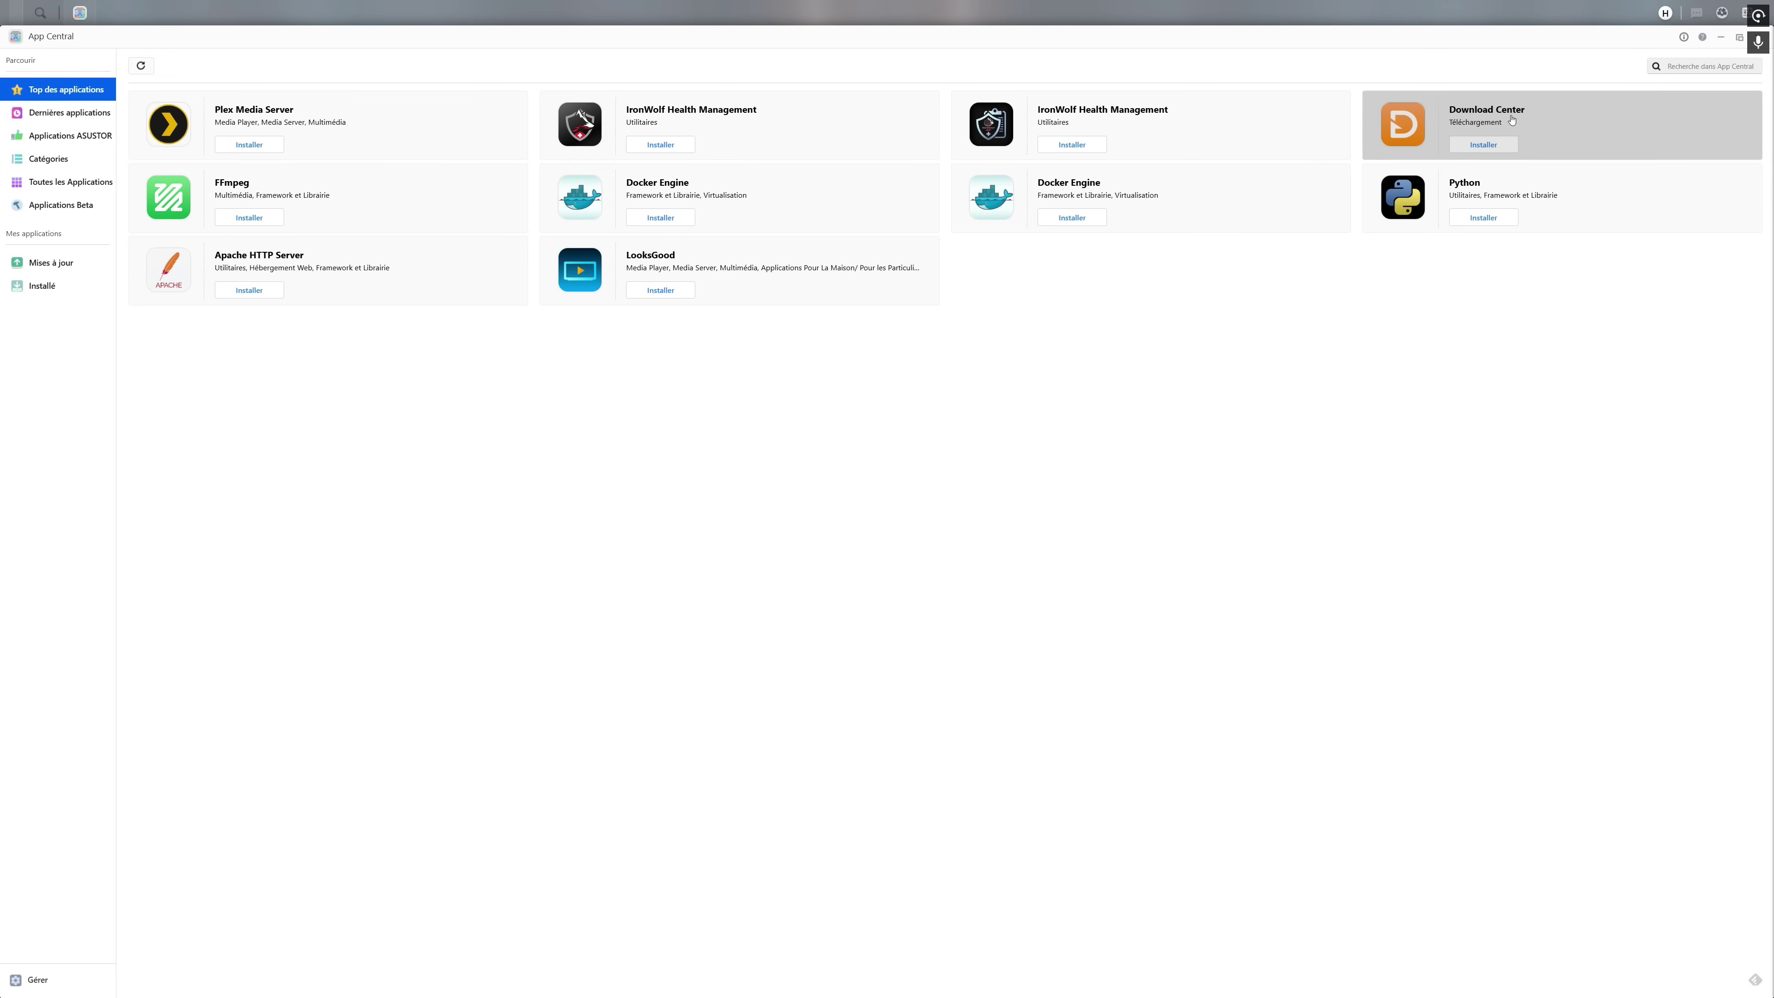
click(105, 120)
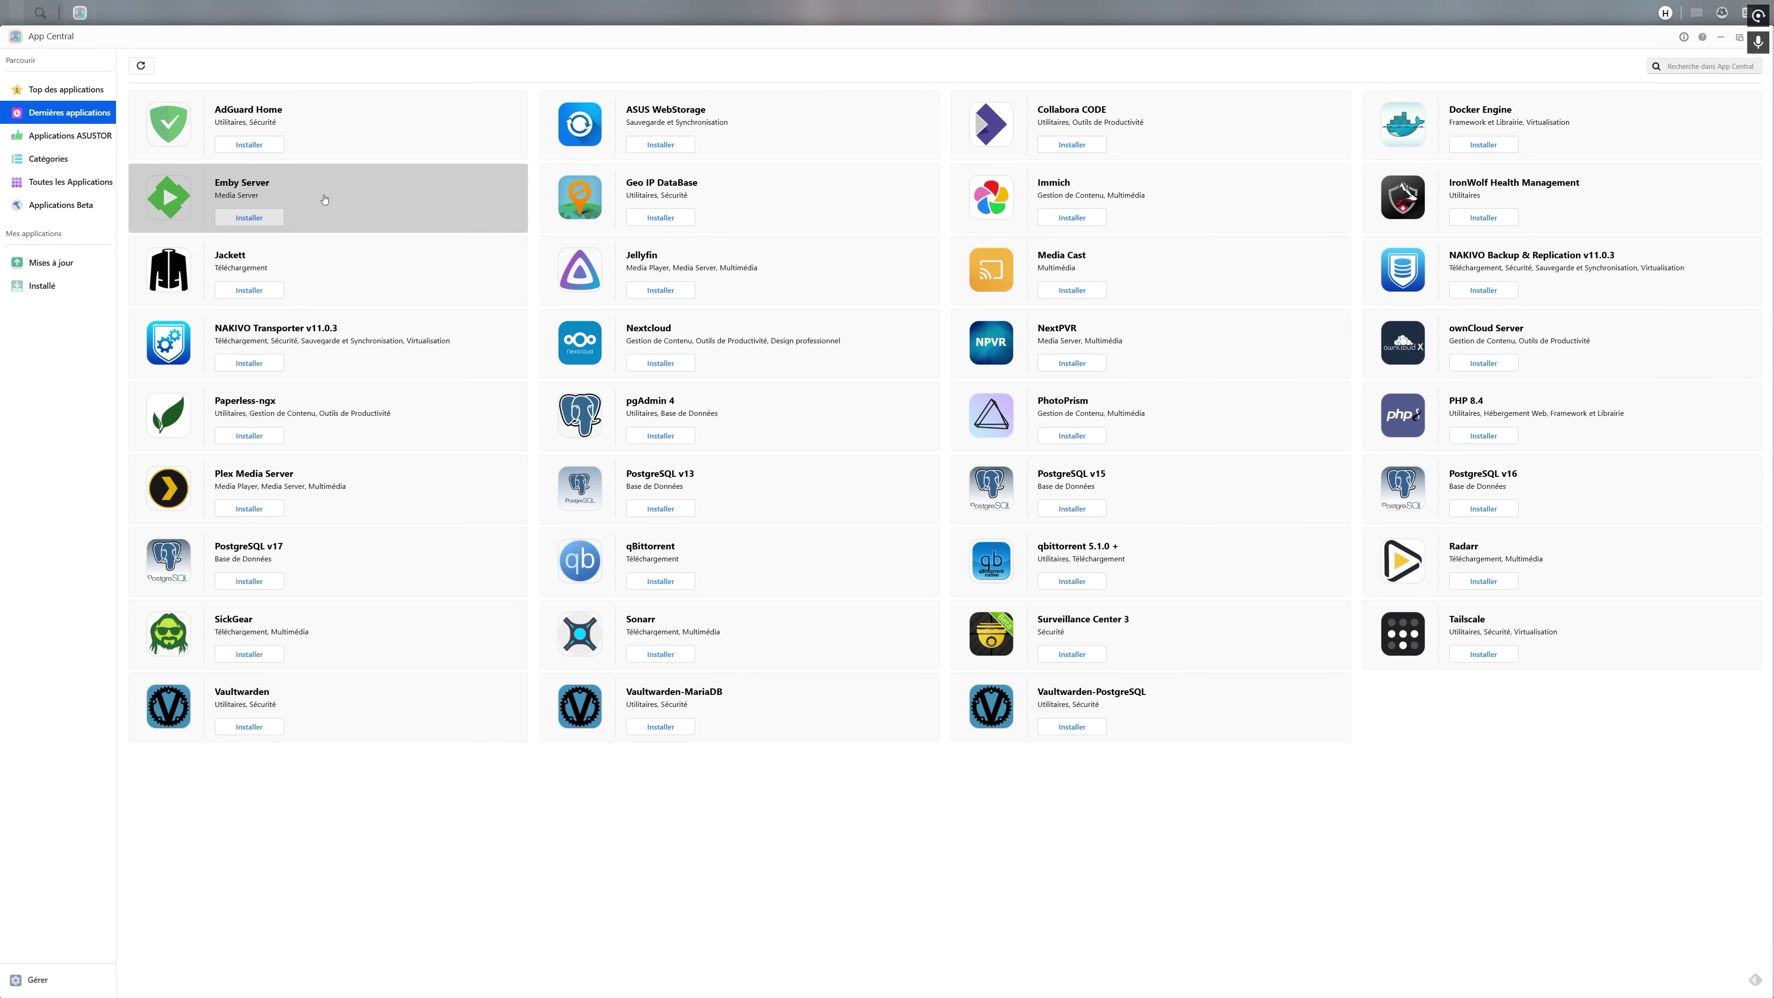
click(52, 158)
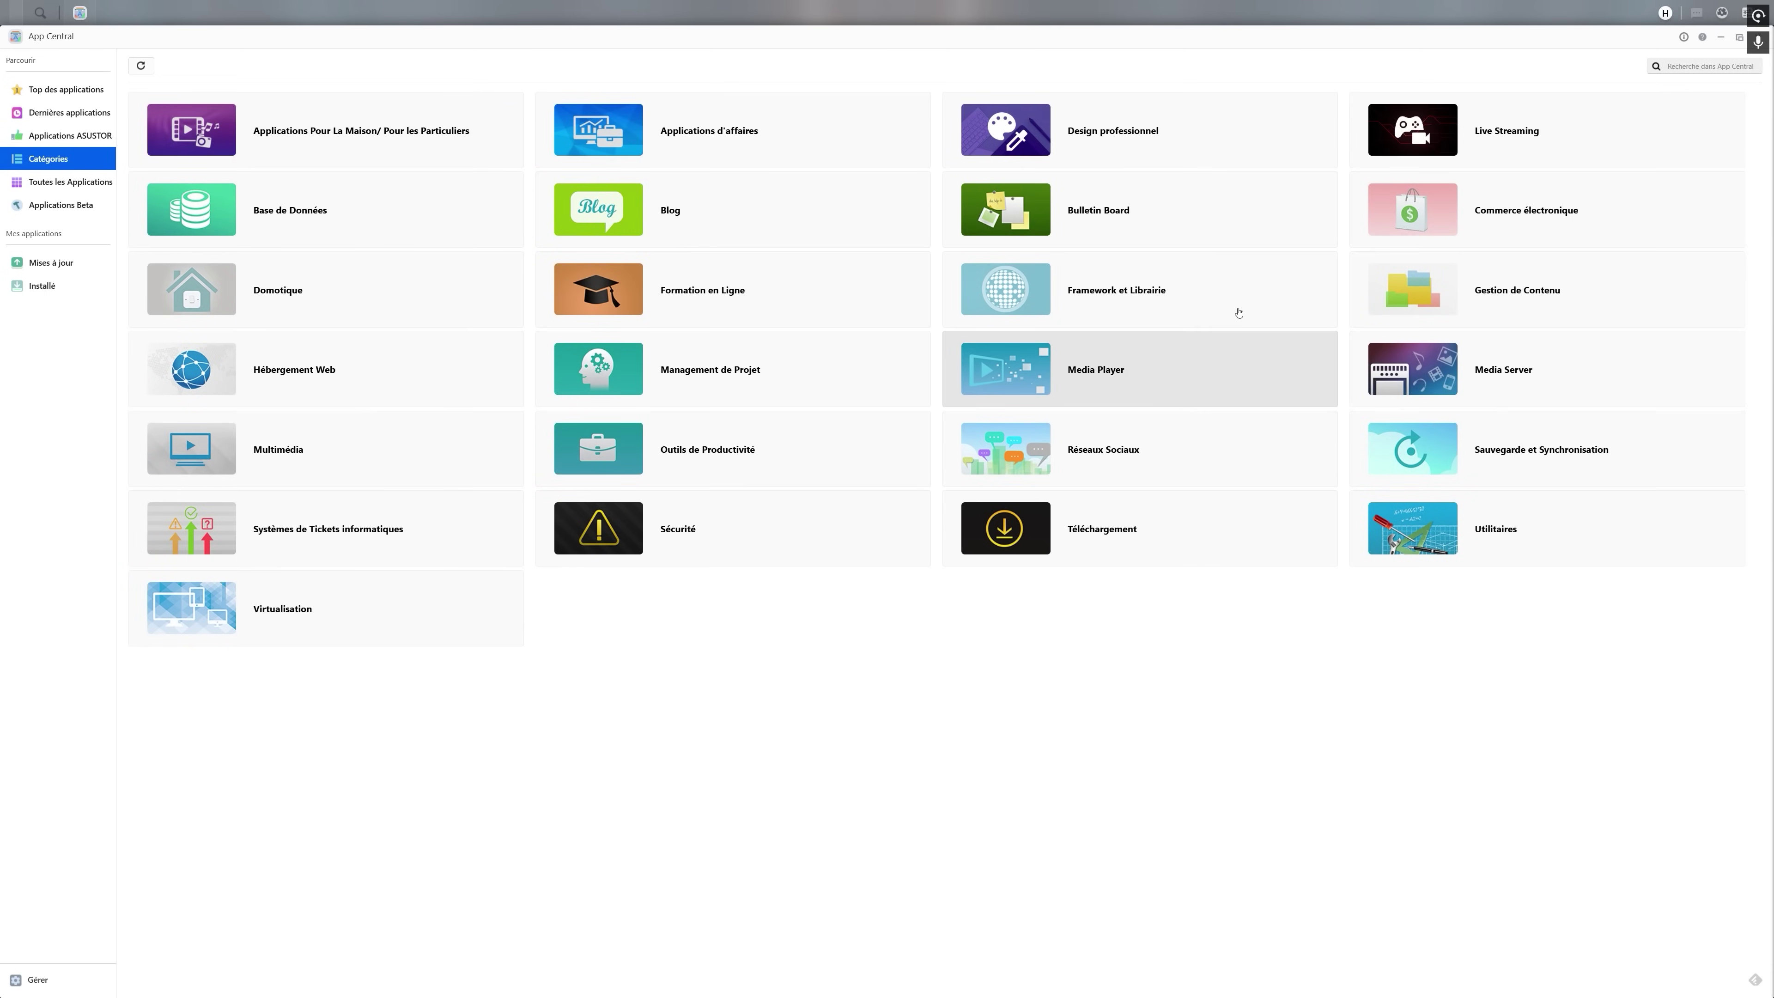
- Browse the Media Server and Live Streaming application categories, and open the category that contains Moodle
click(1404, 369)
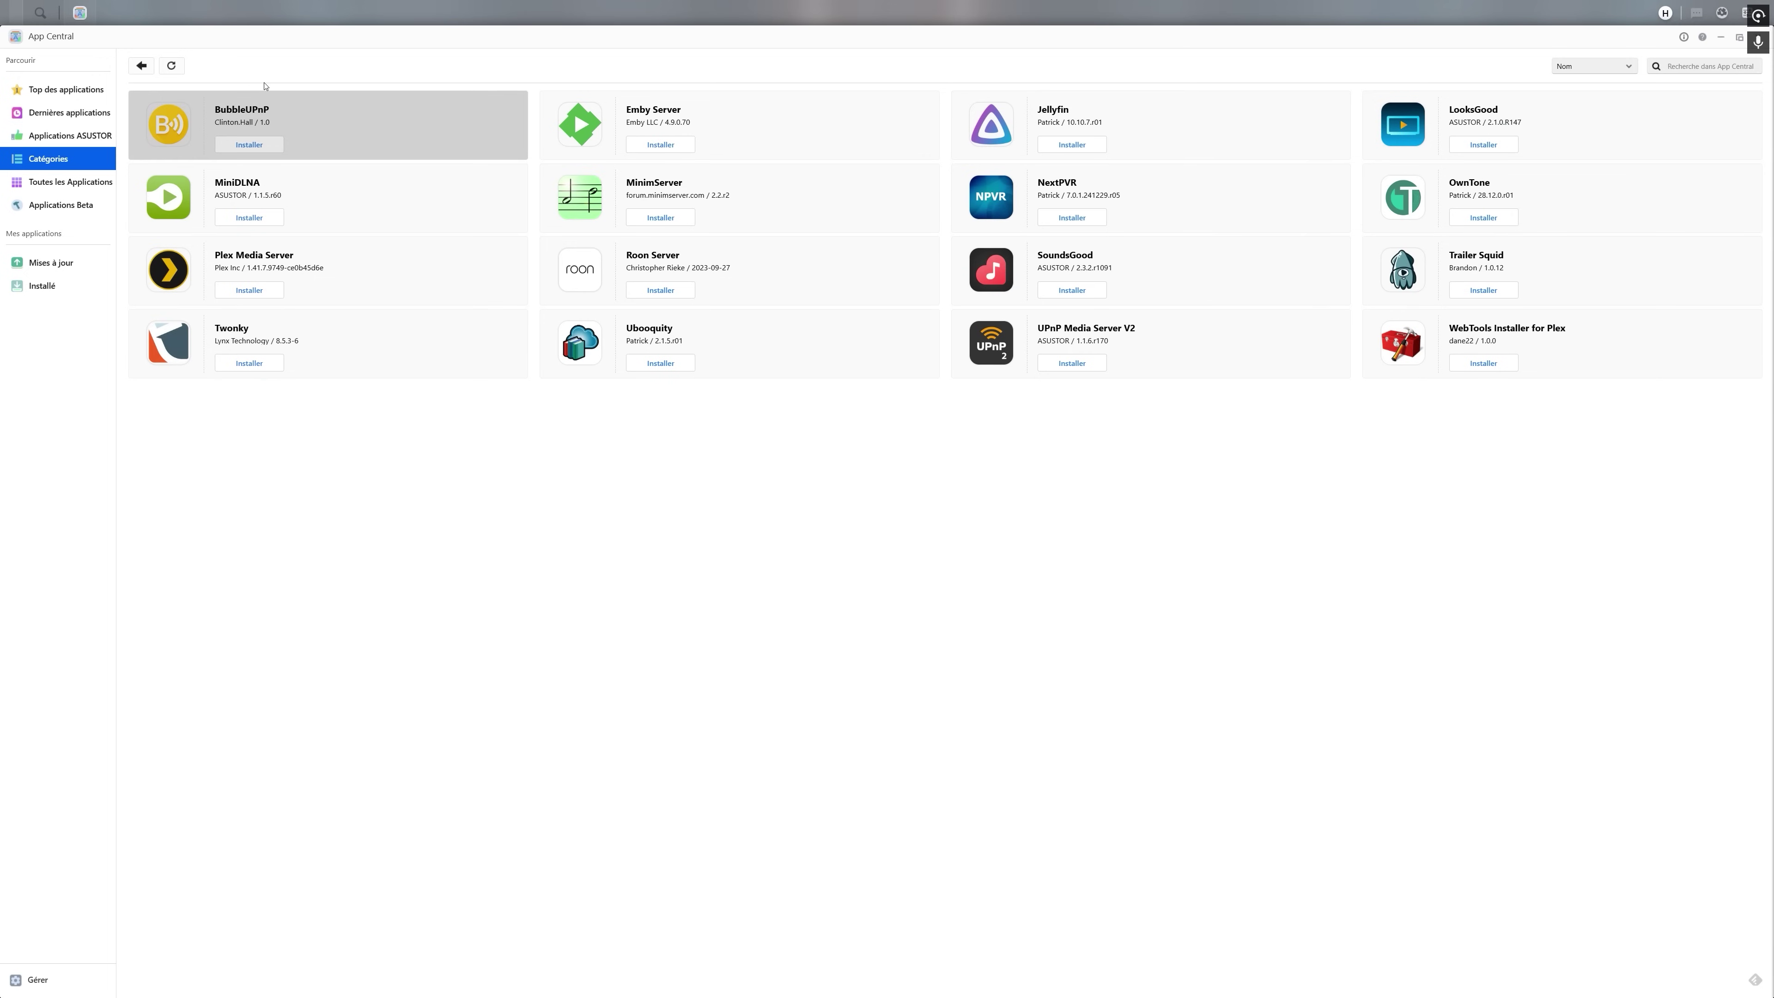
click(146, 68)
click(1507, 130)
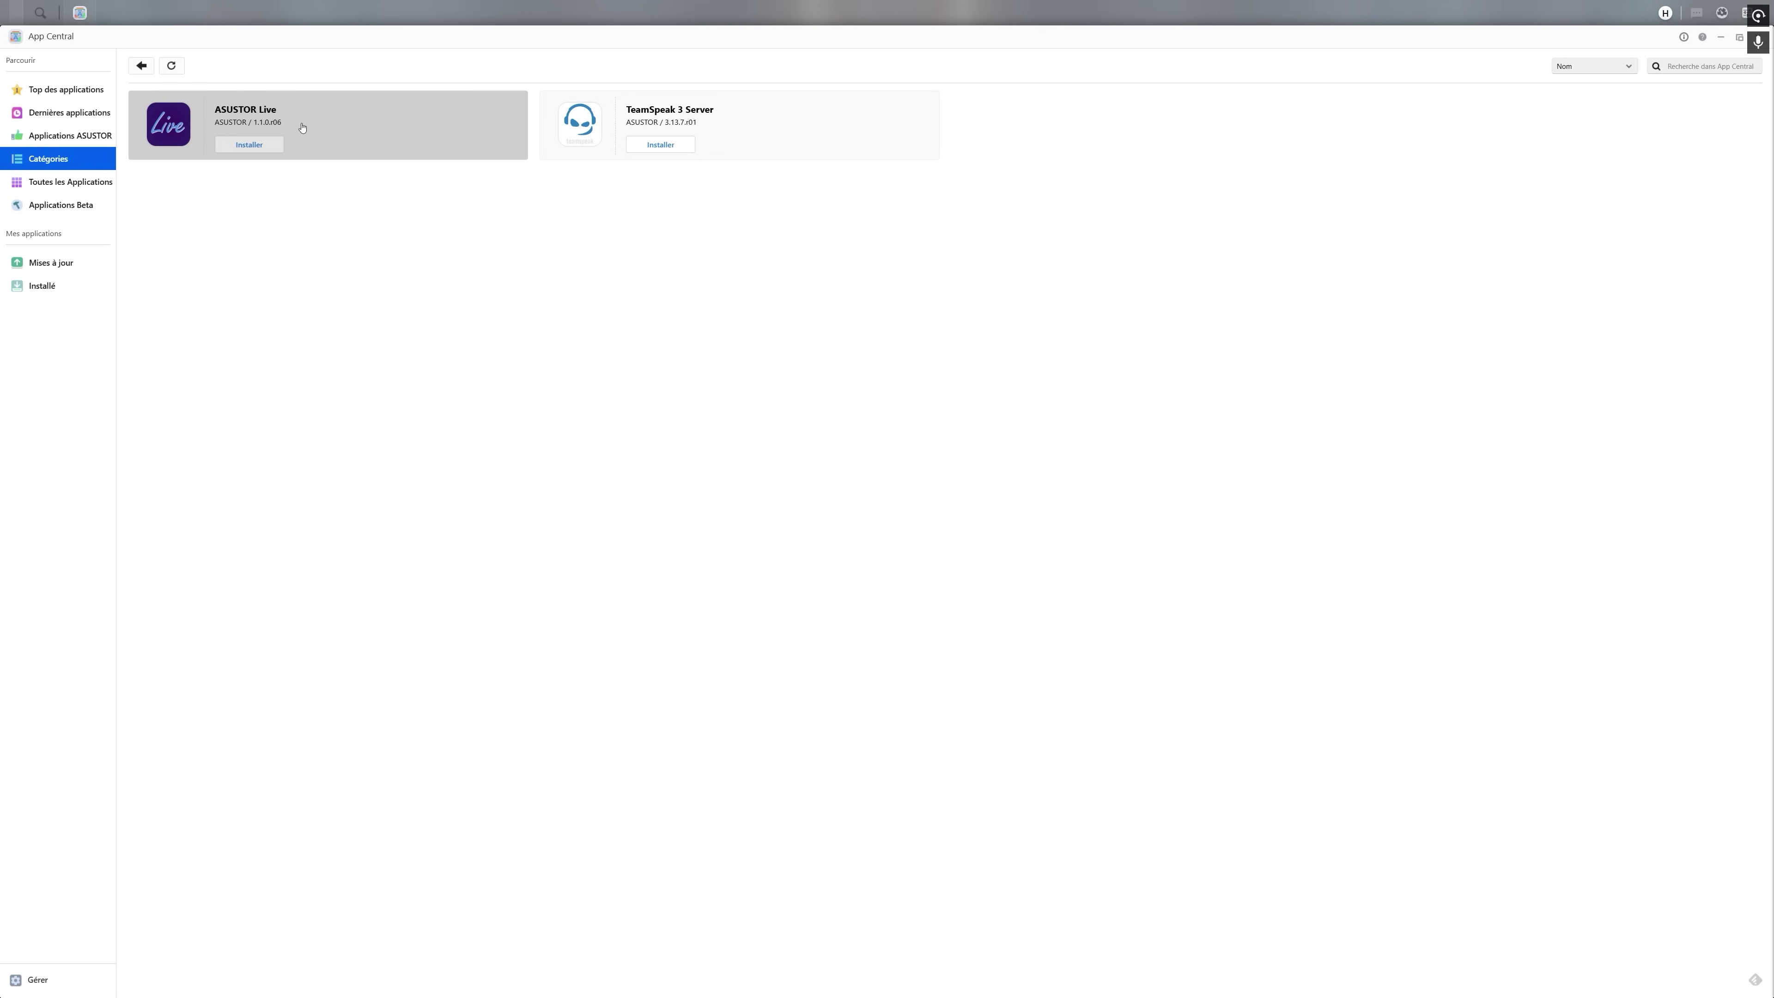
click(139, 66)
click(349, 168)
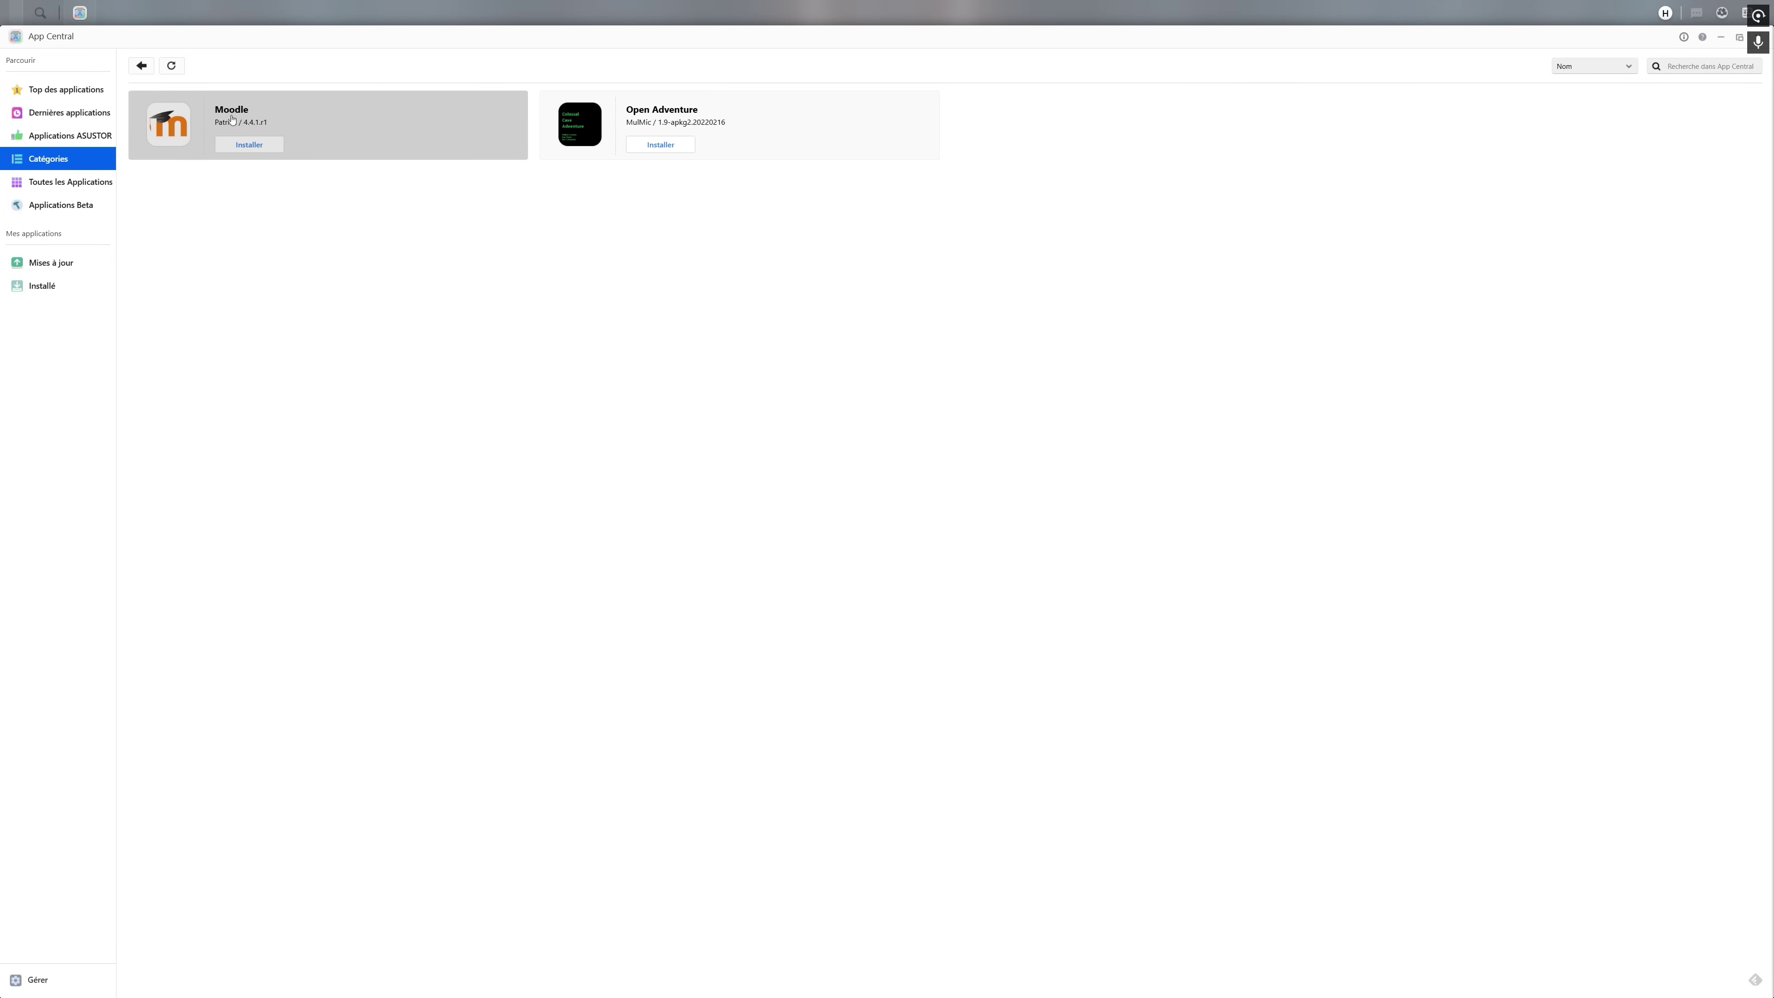
- Browse the applications in the Hébergement Web and Outils de Productivité categories, and return to the category overview
click(141, 65)
click(372, 365)
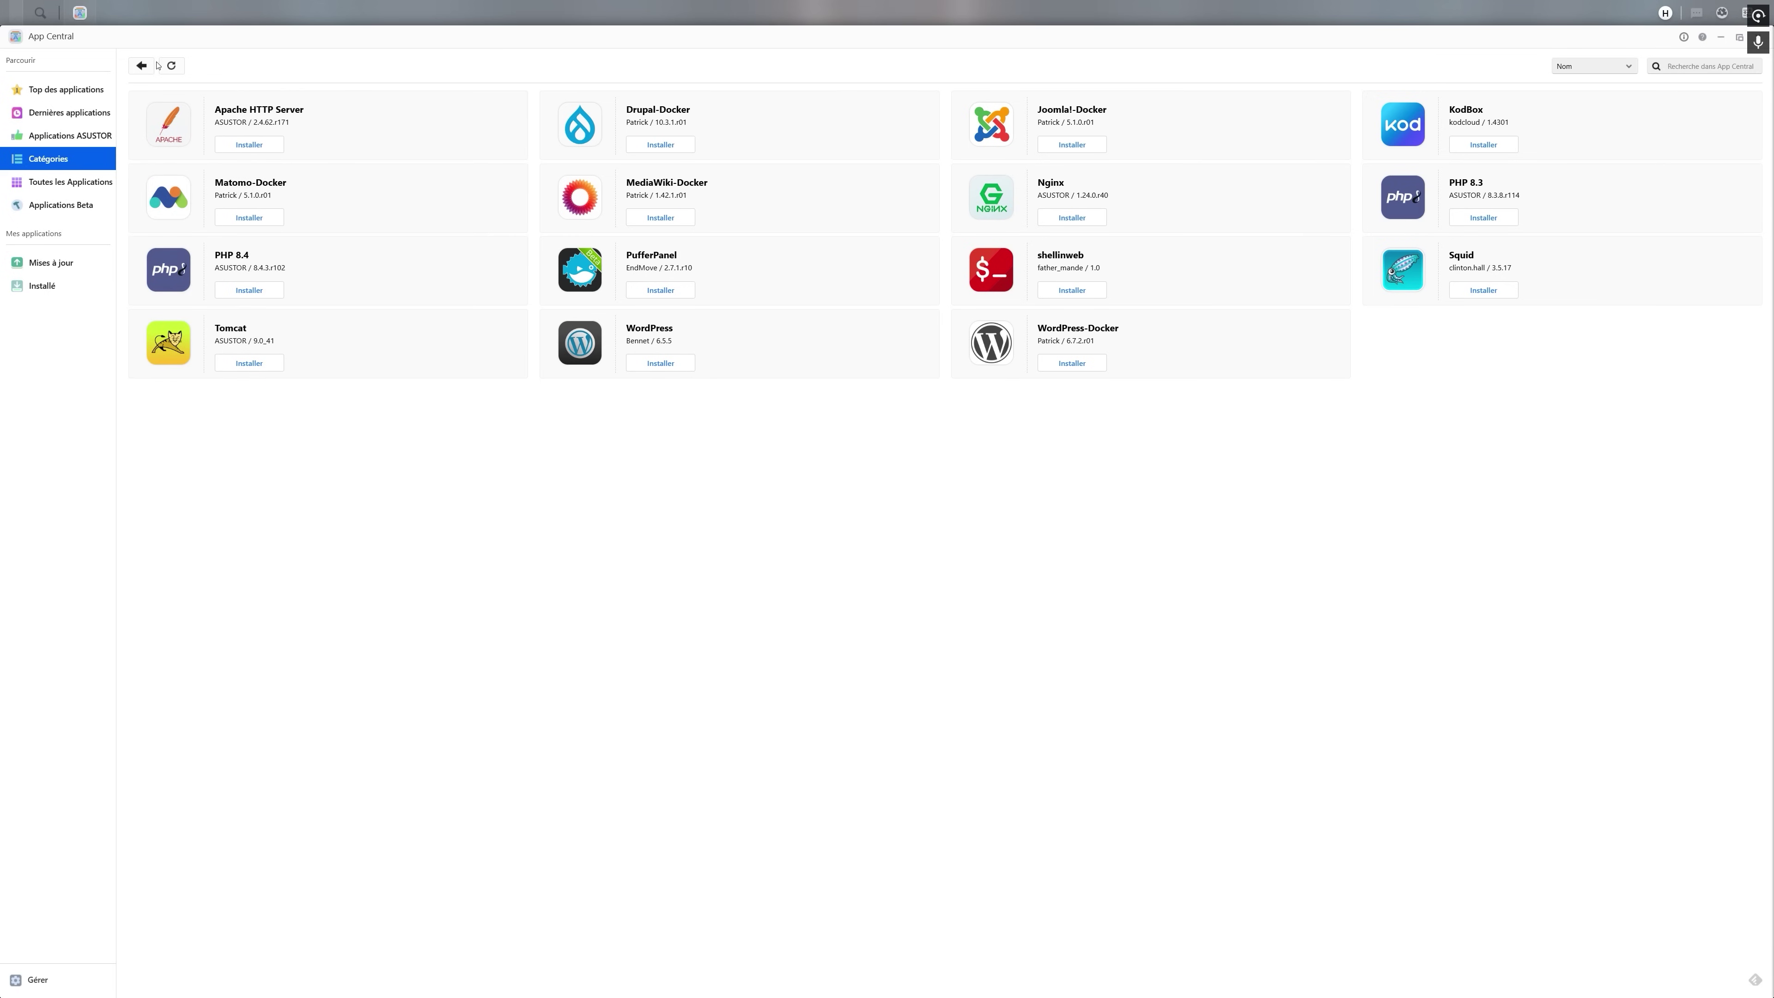
click(141, 66)
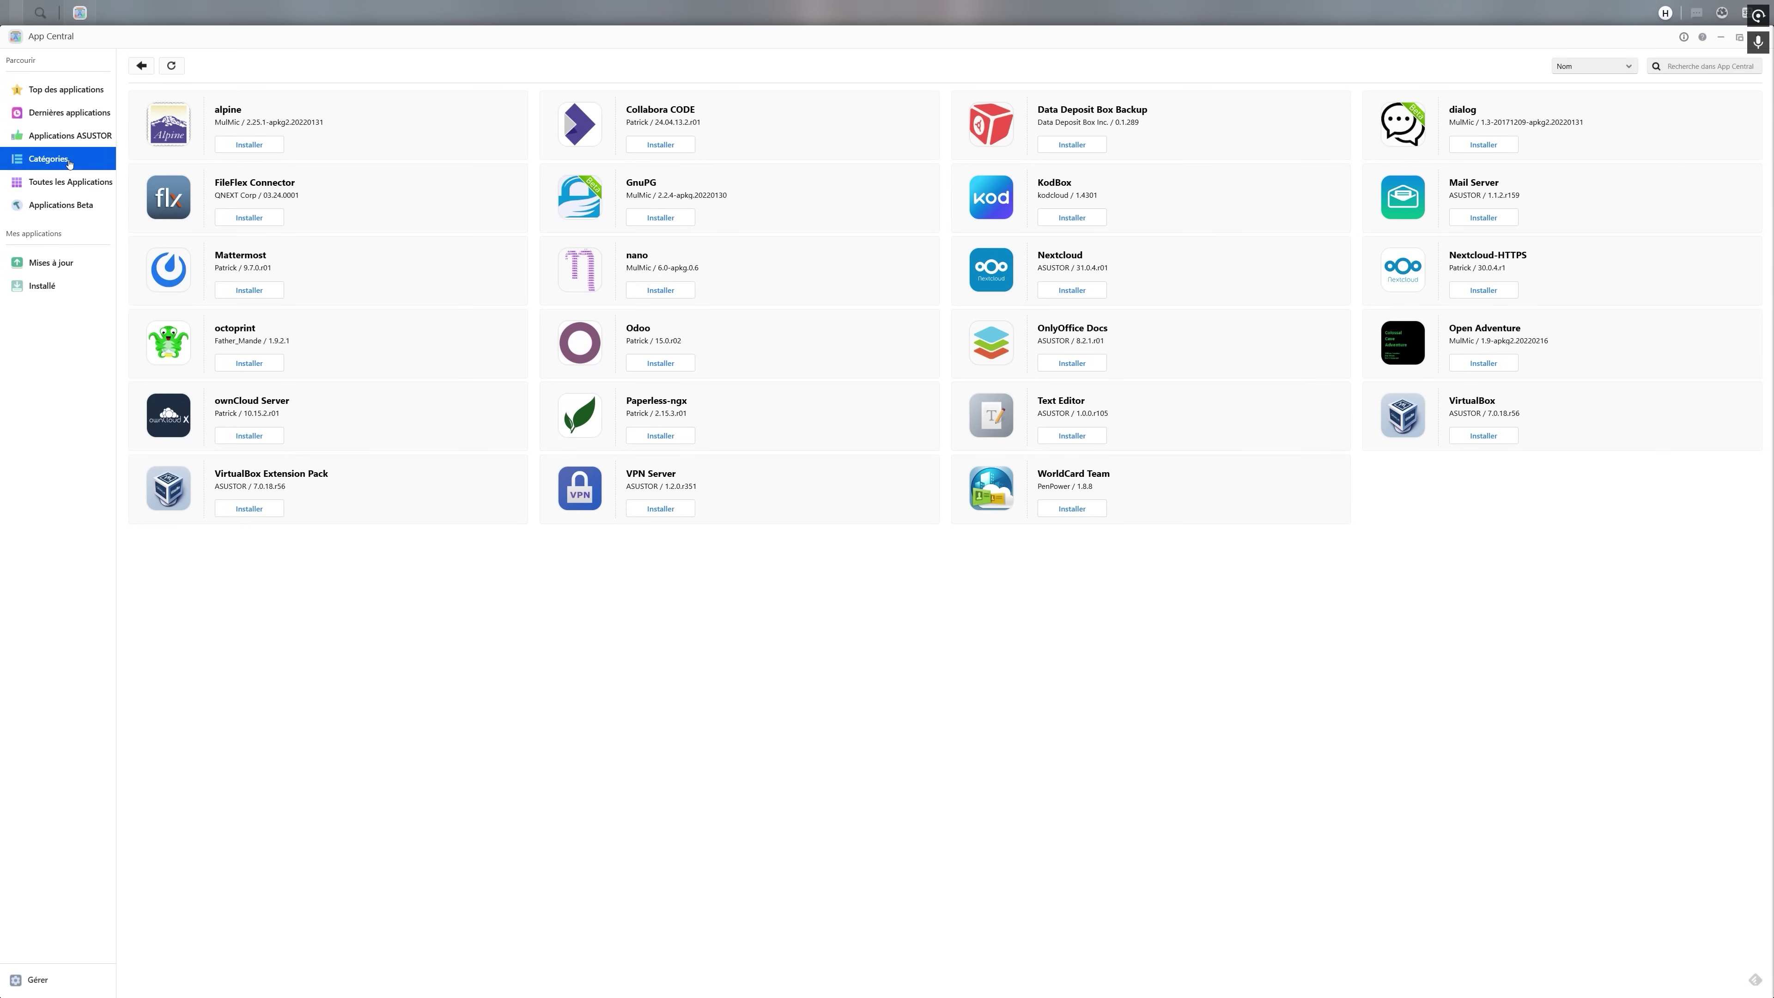
click(141, 65)
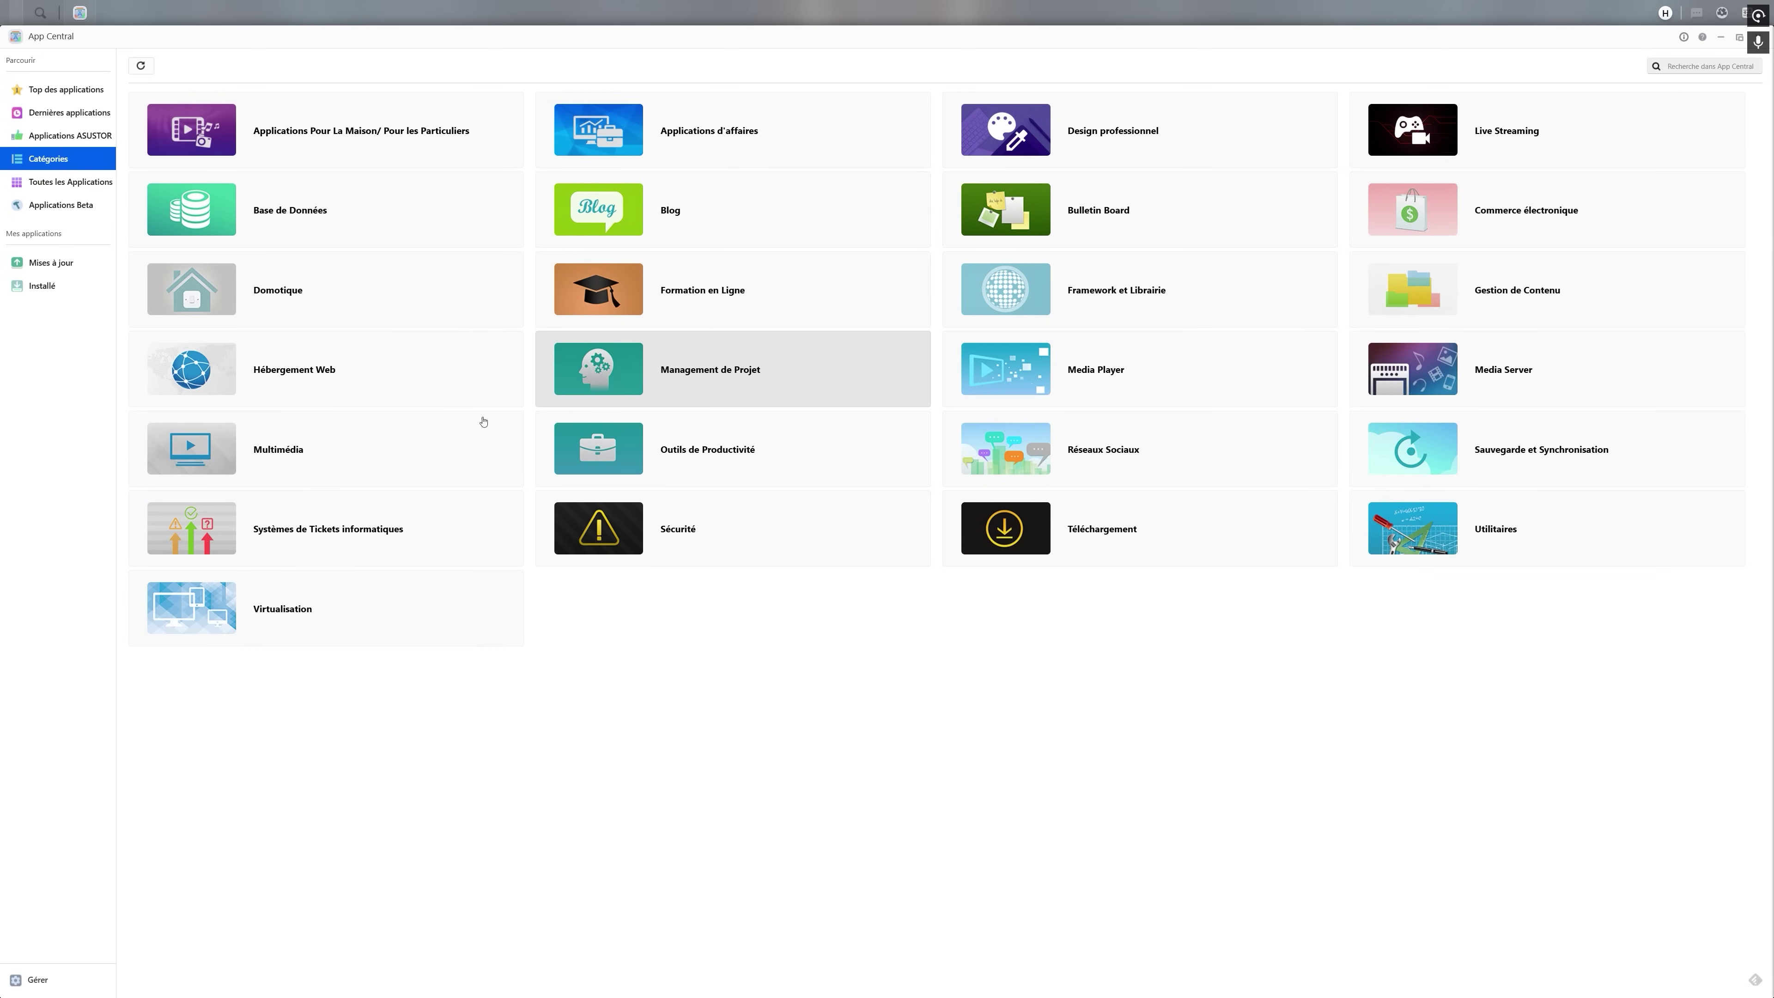
- Look through the Domotique and Virtualisation application categories, and return to the category overview
click(341, 302)
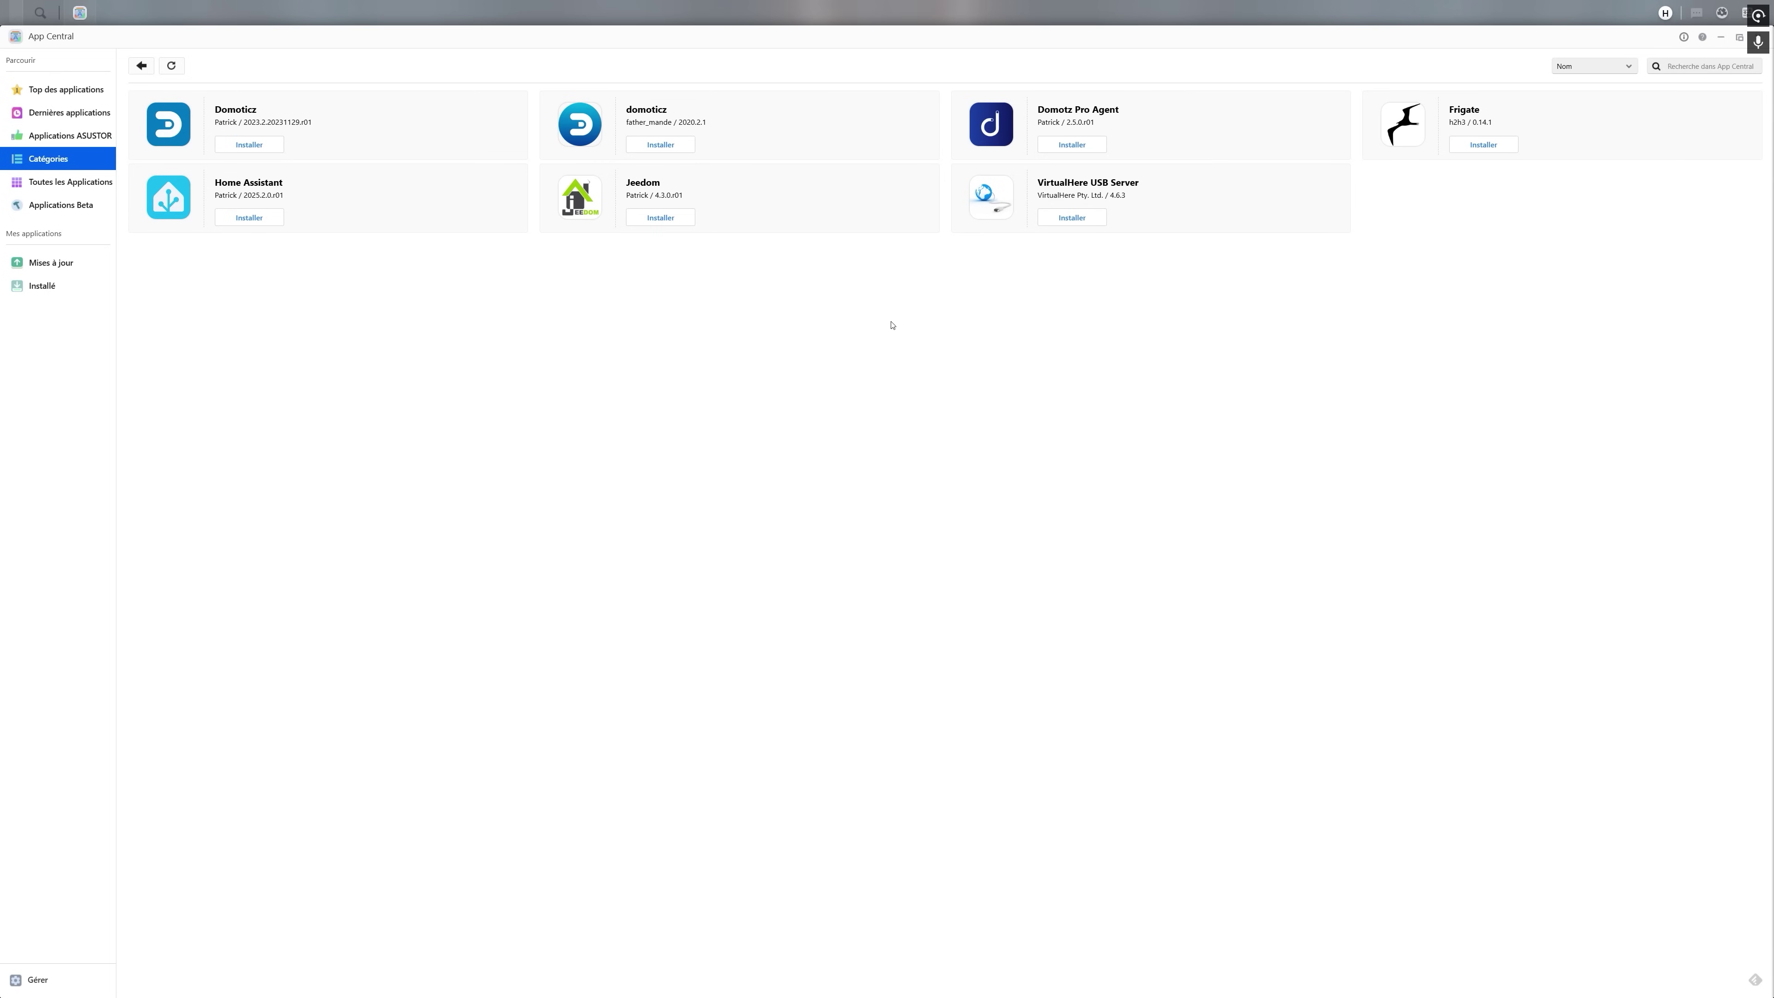
click(140, 65)
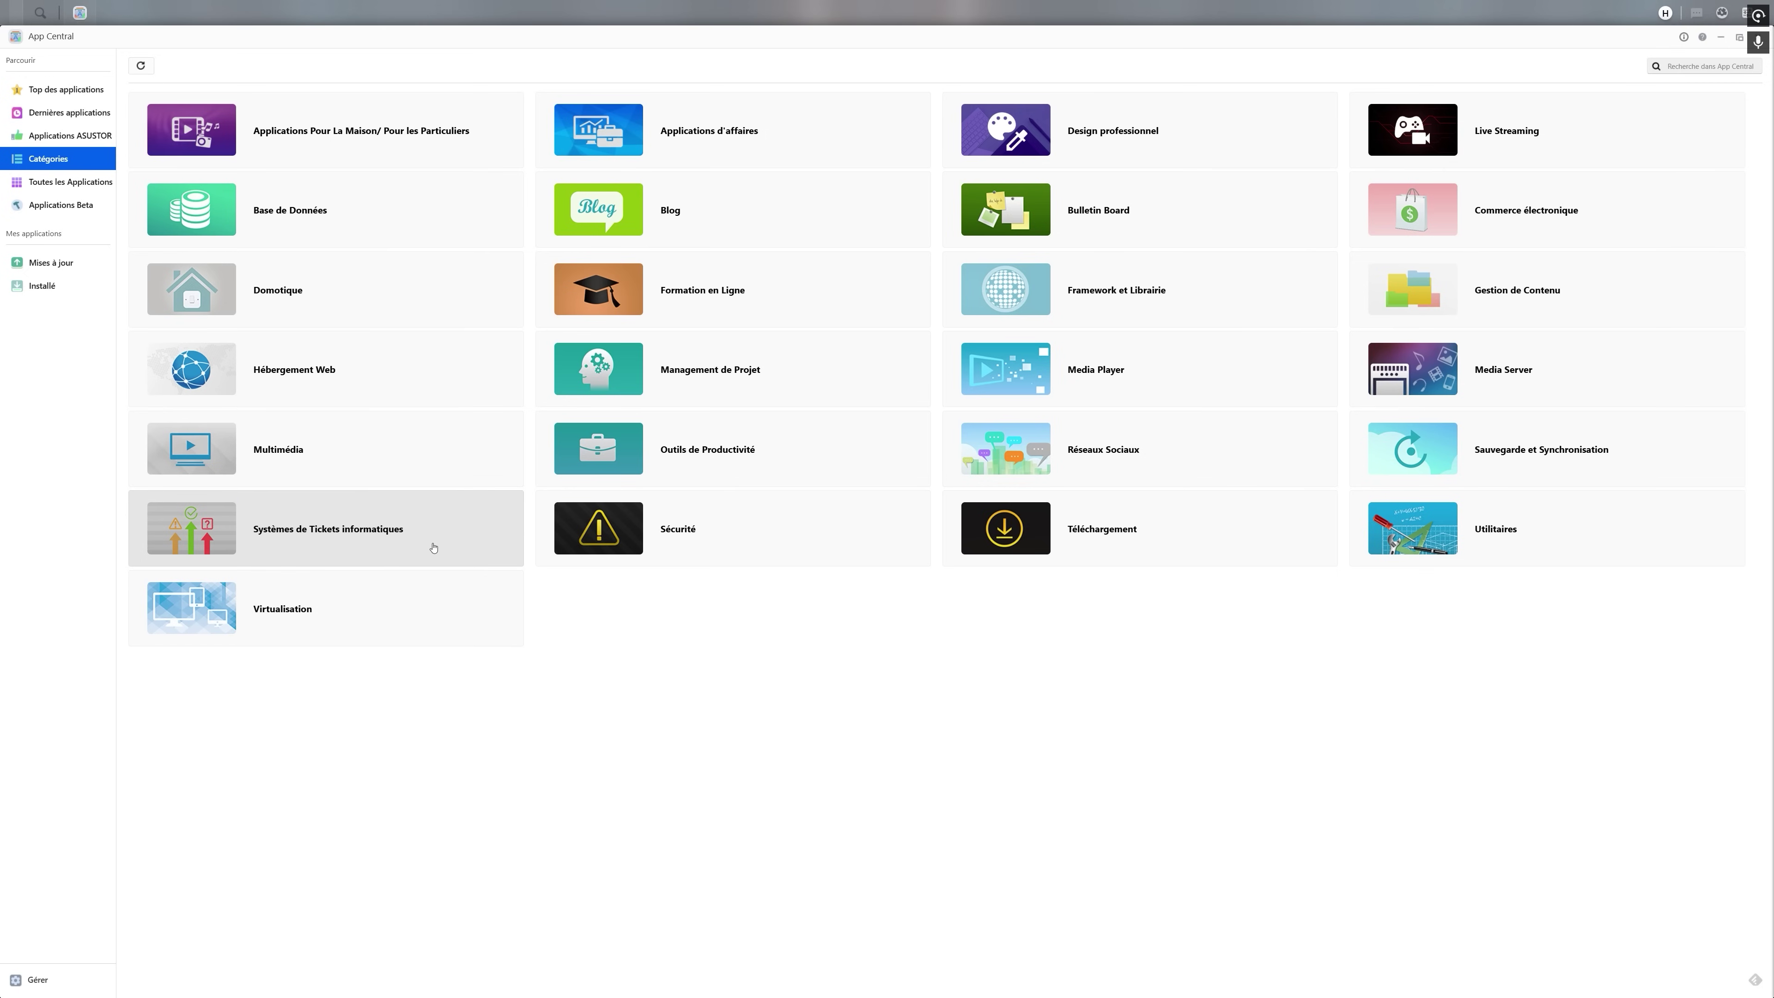
click(392, 602)
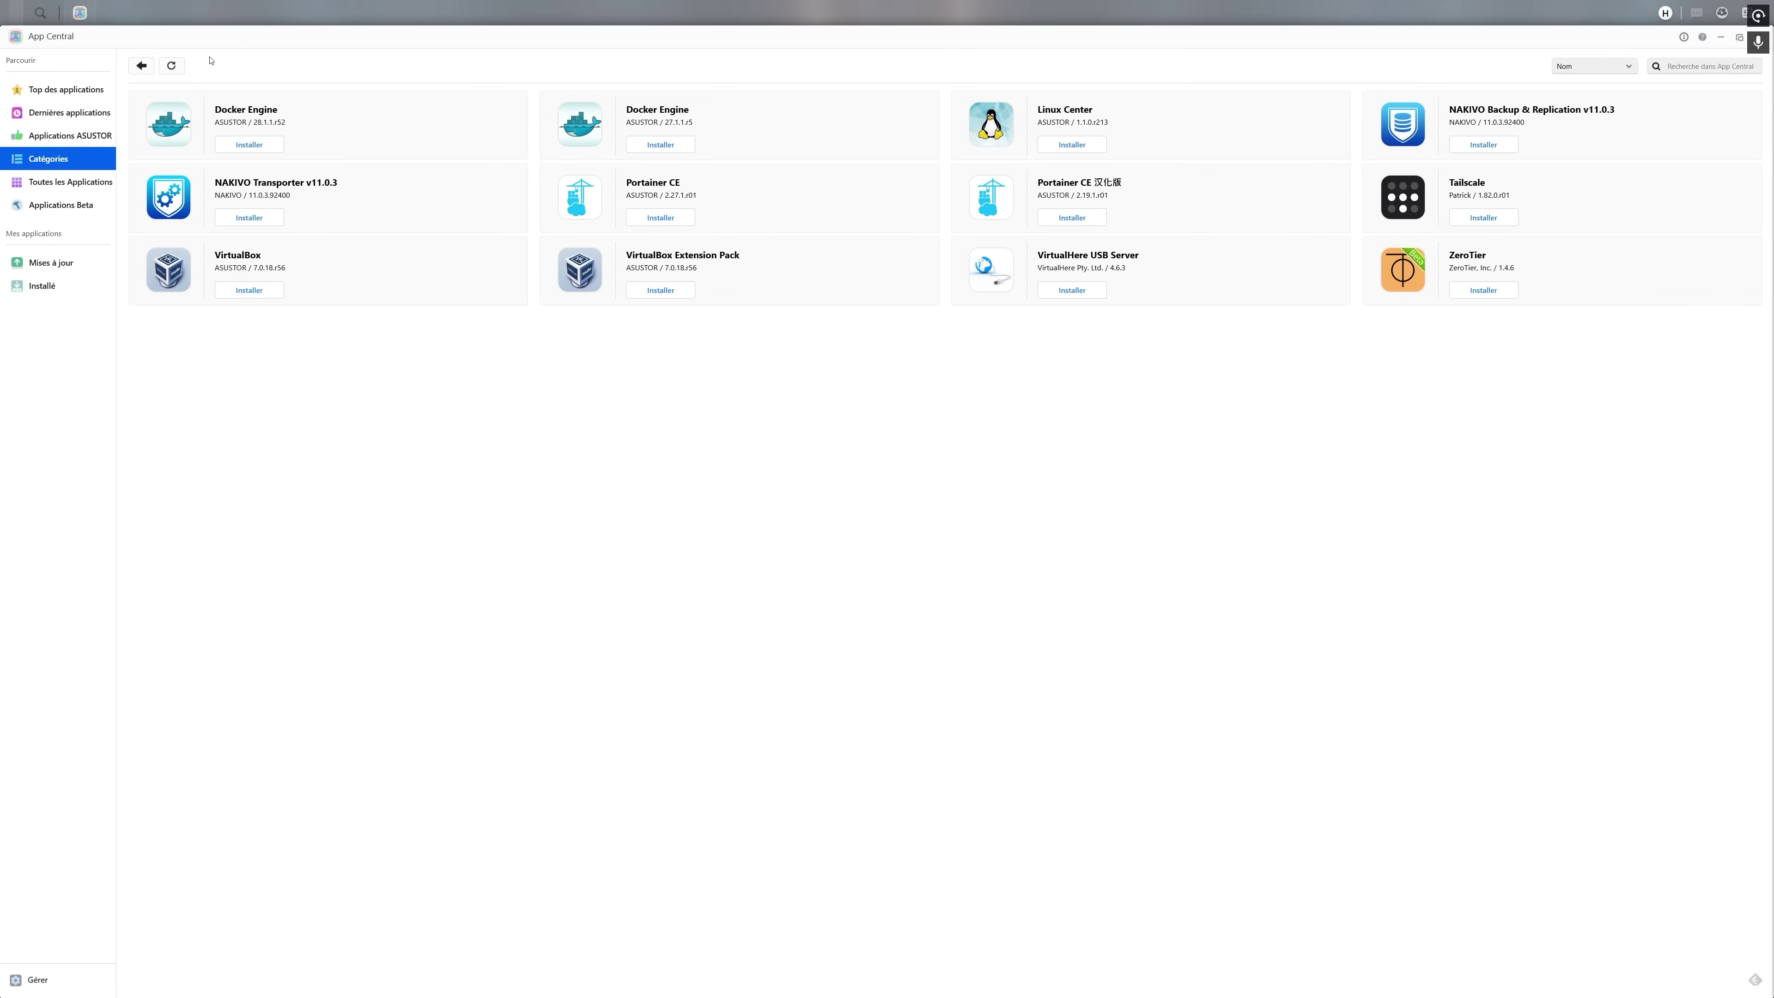
click(151, 72)
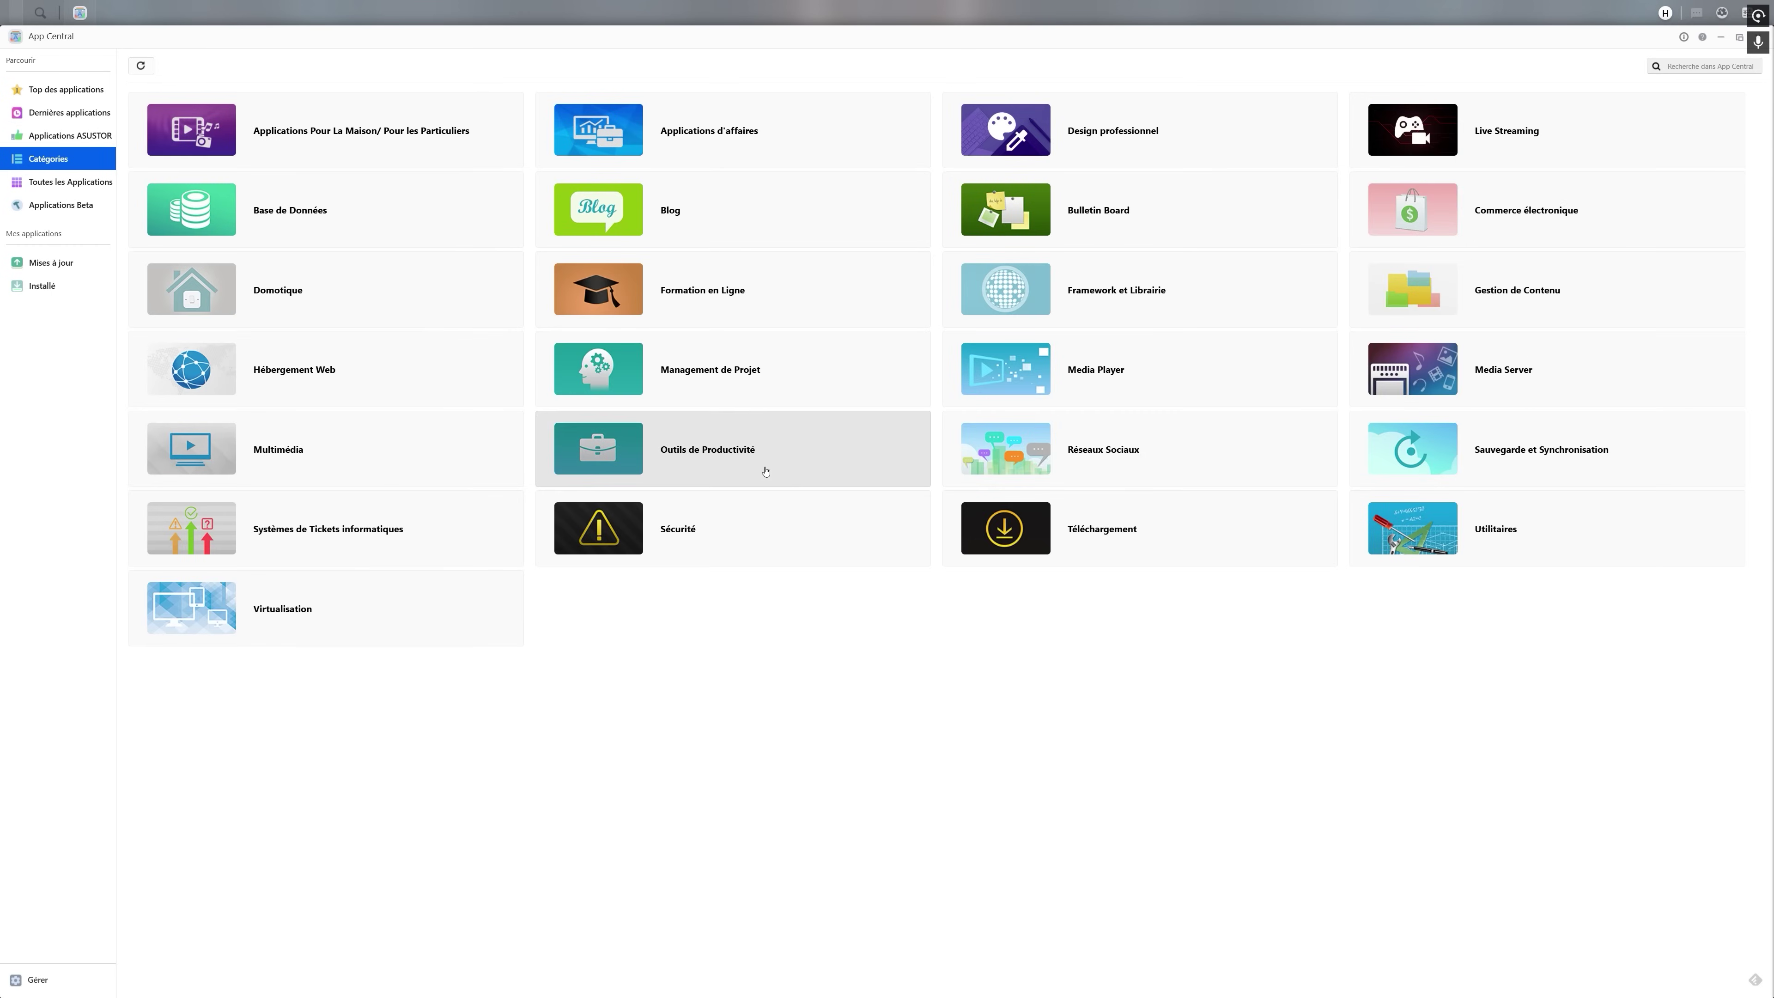
- Browse the Téléchargement category, view the details of the JDownloader 2 application with version 1.7.2.r02, and return to the category overview
click(1135, 549)
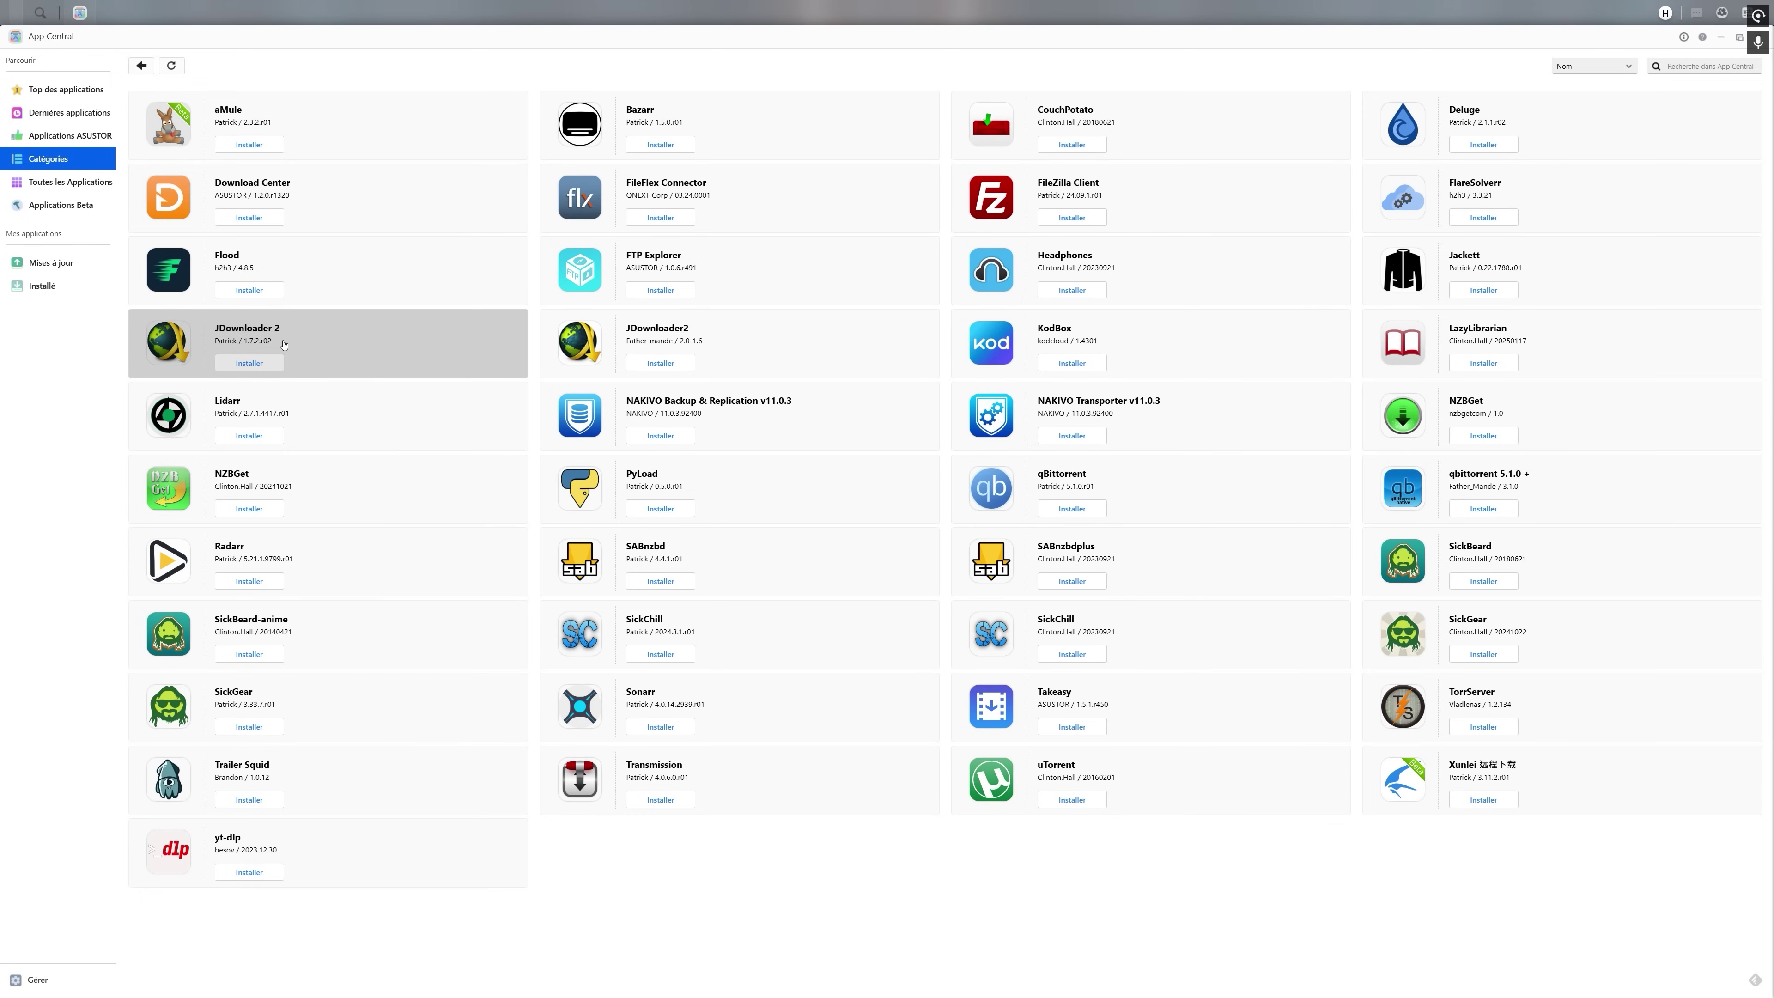
click(300, 338)
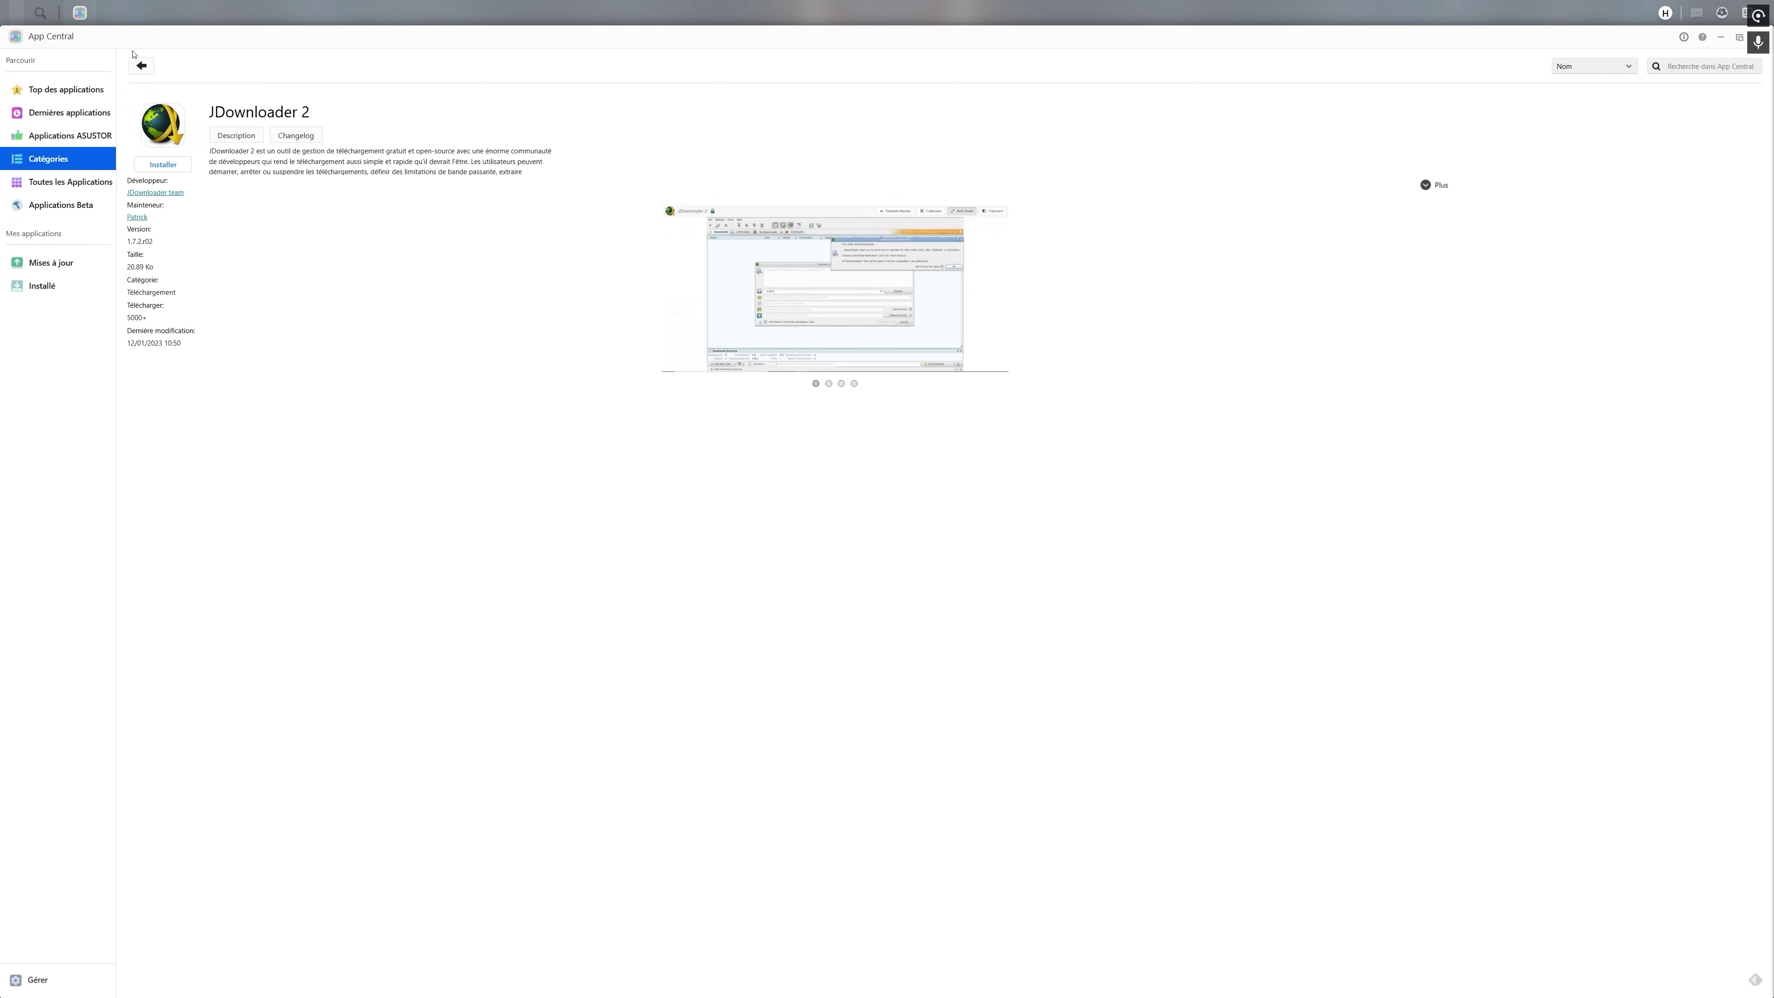
click(142, 66)
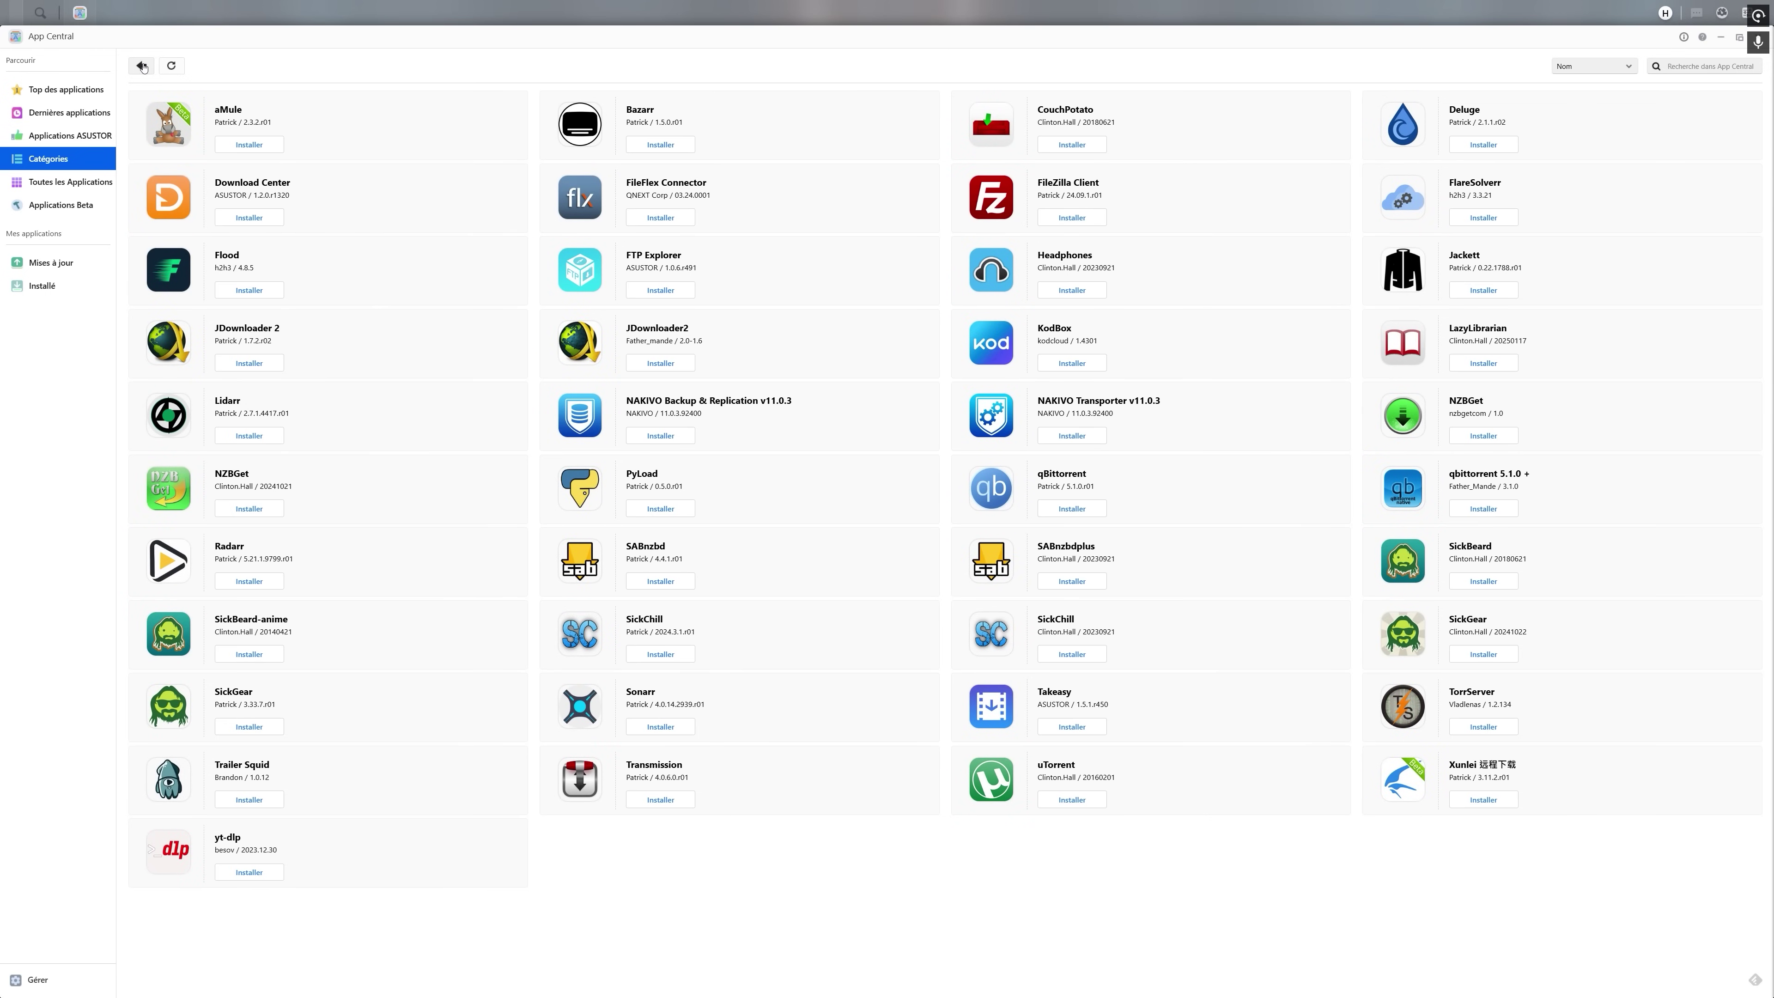
click(142, 65)
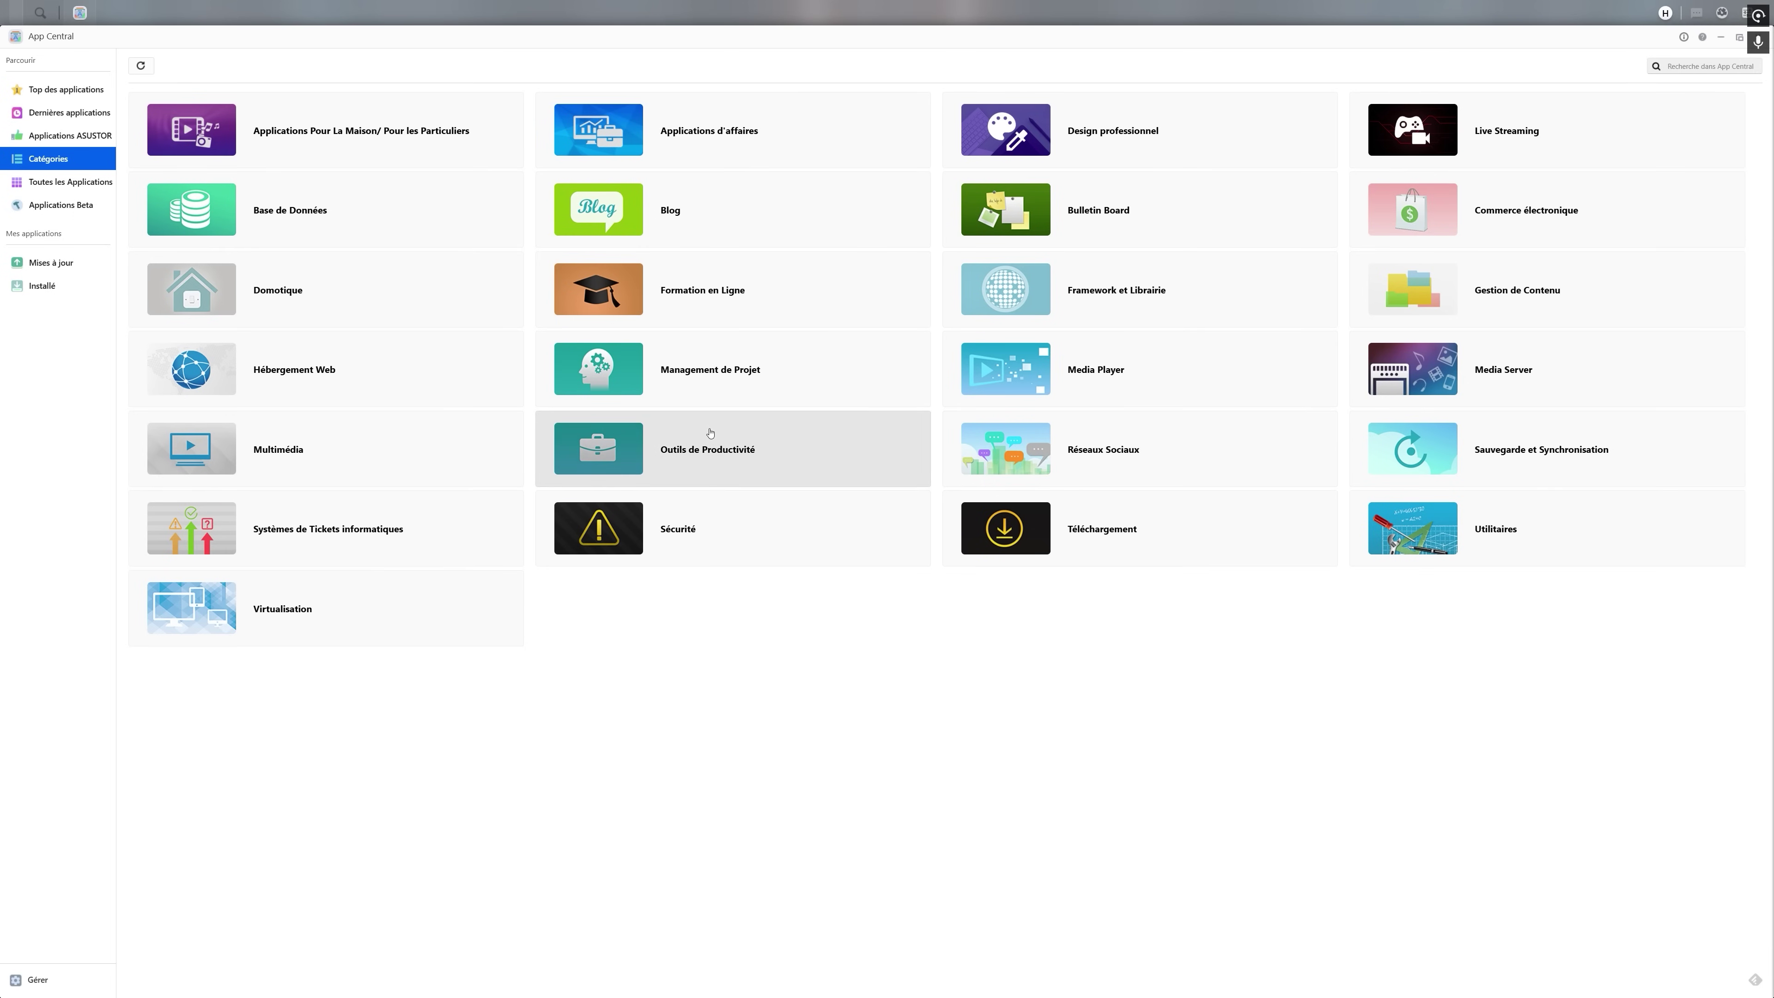
- Examine the applications in the Réseaux Sociaux and Base de Données categories, and leave the category listing
click(1018, 460)
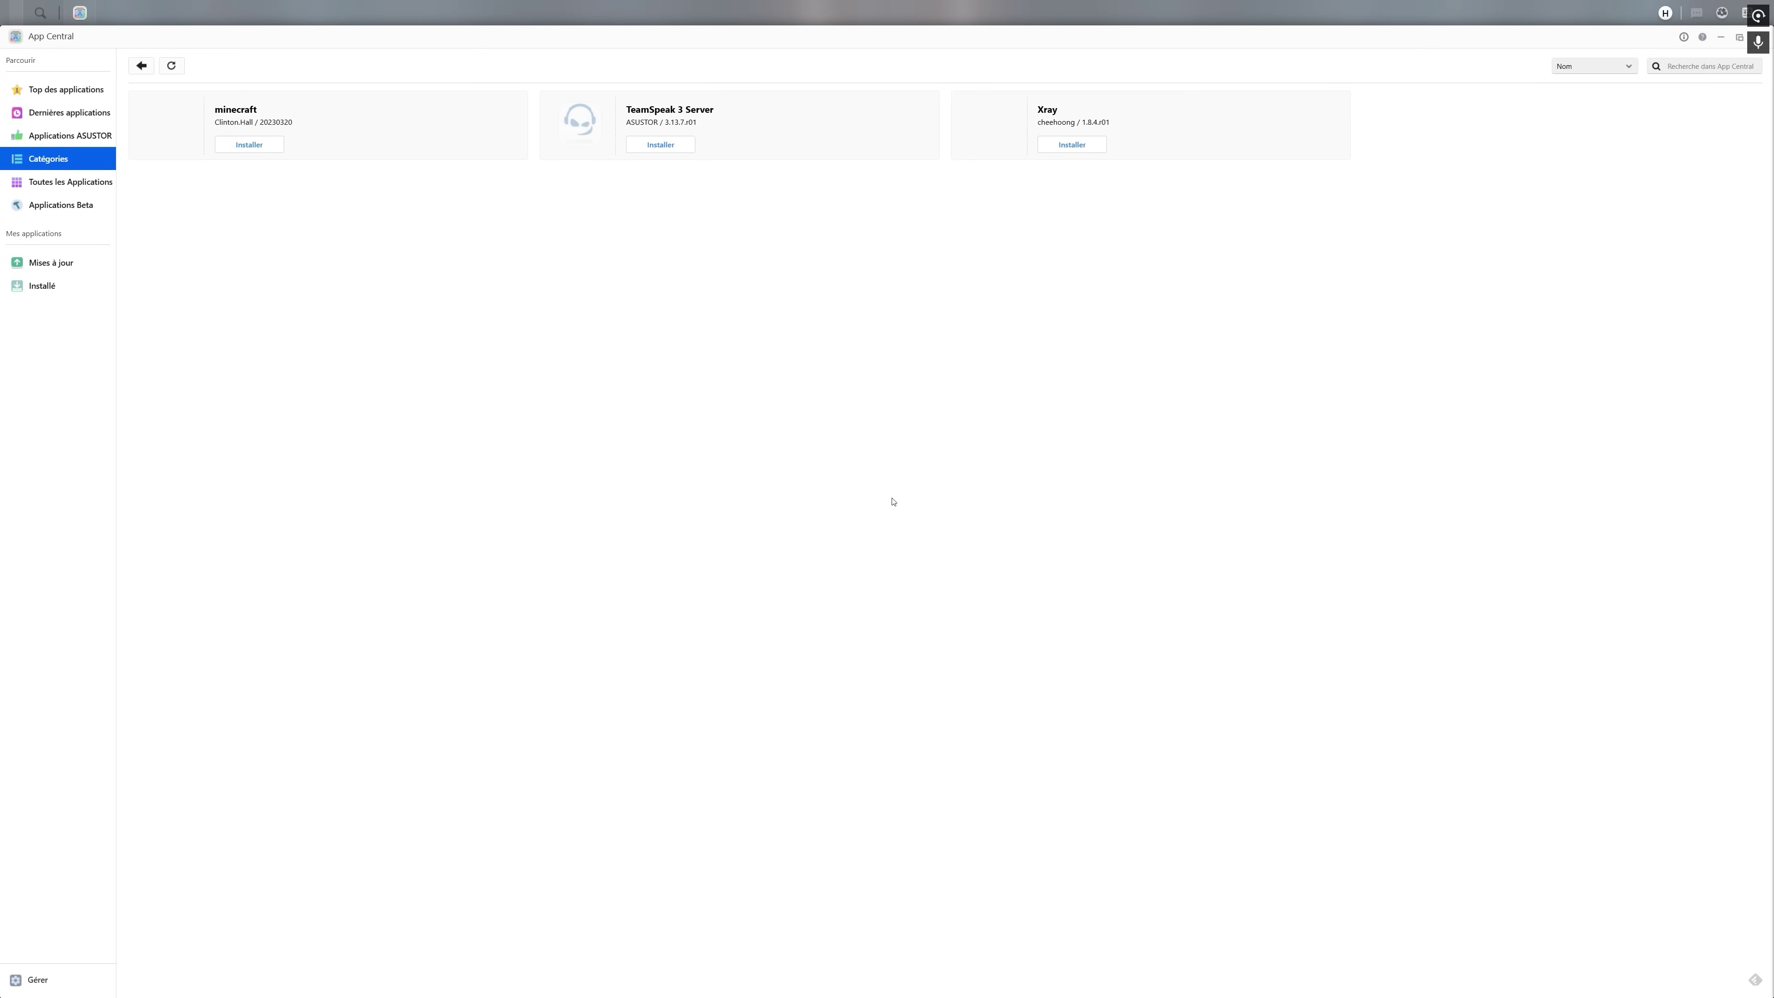
click(138, 65)
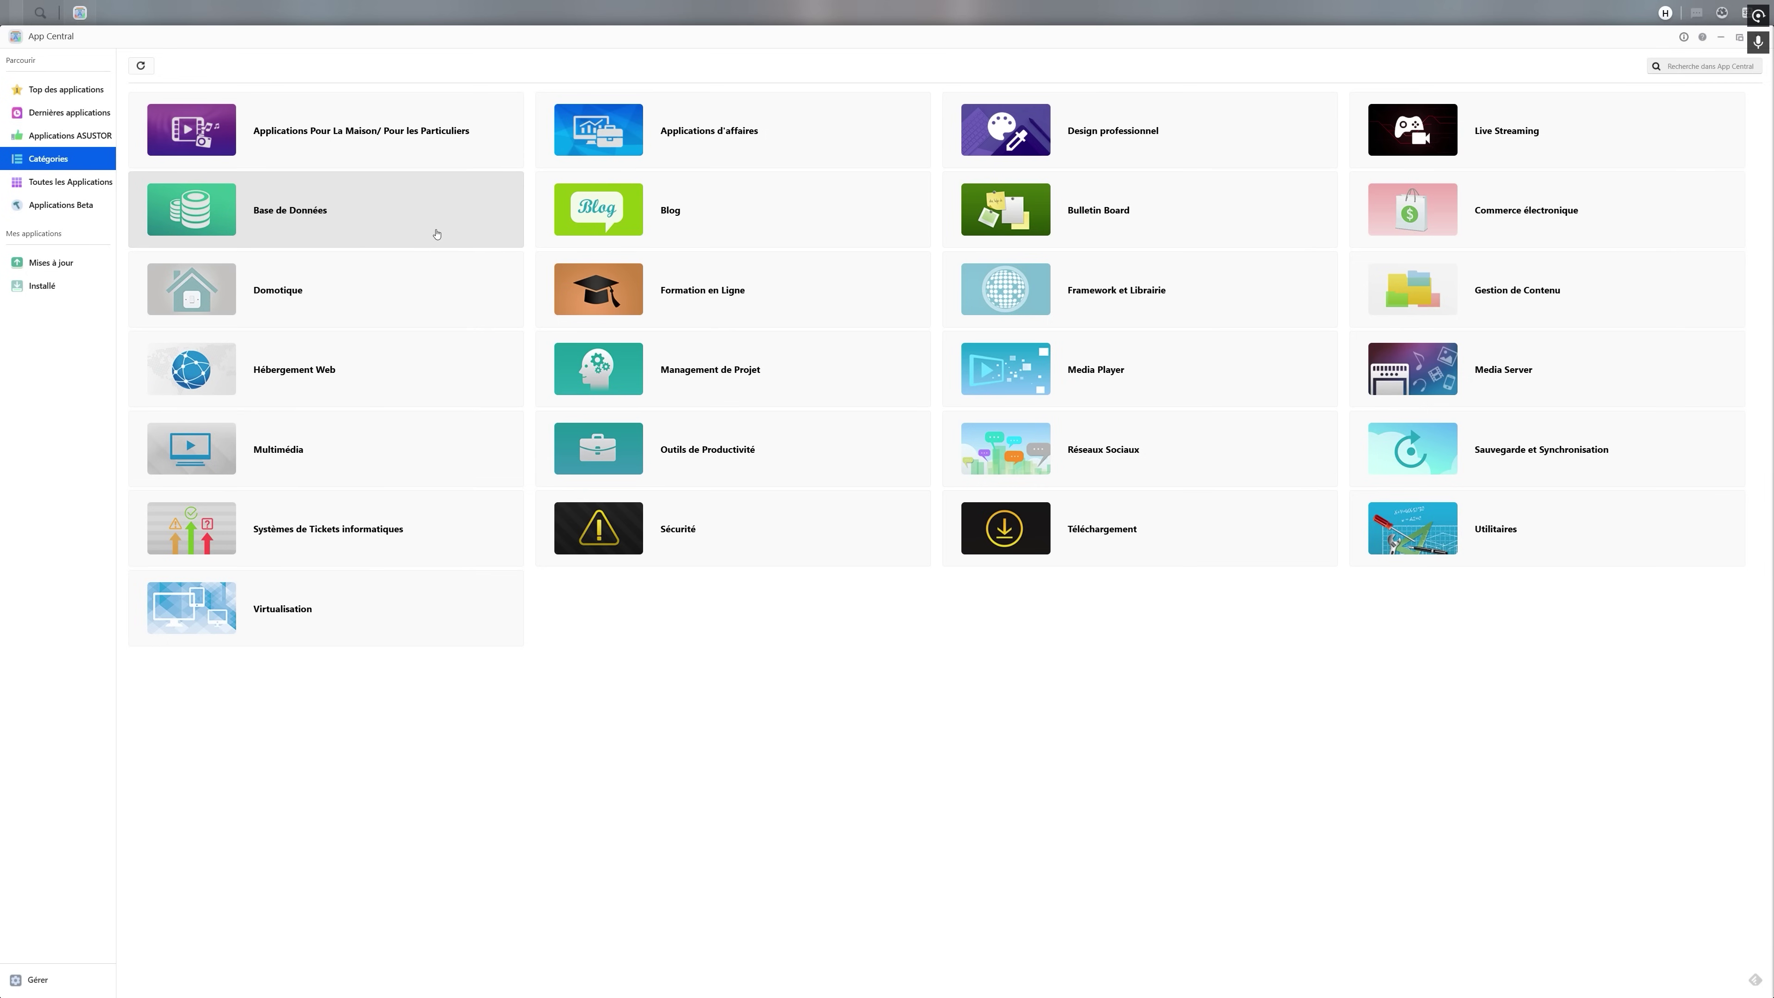
click(437, 233)
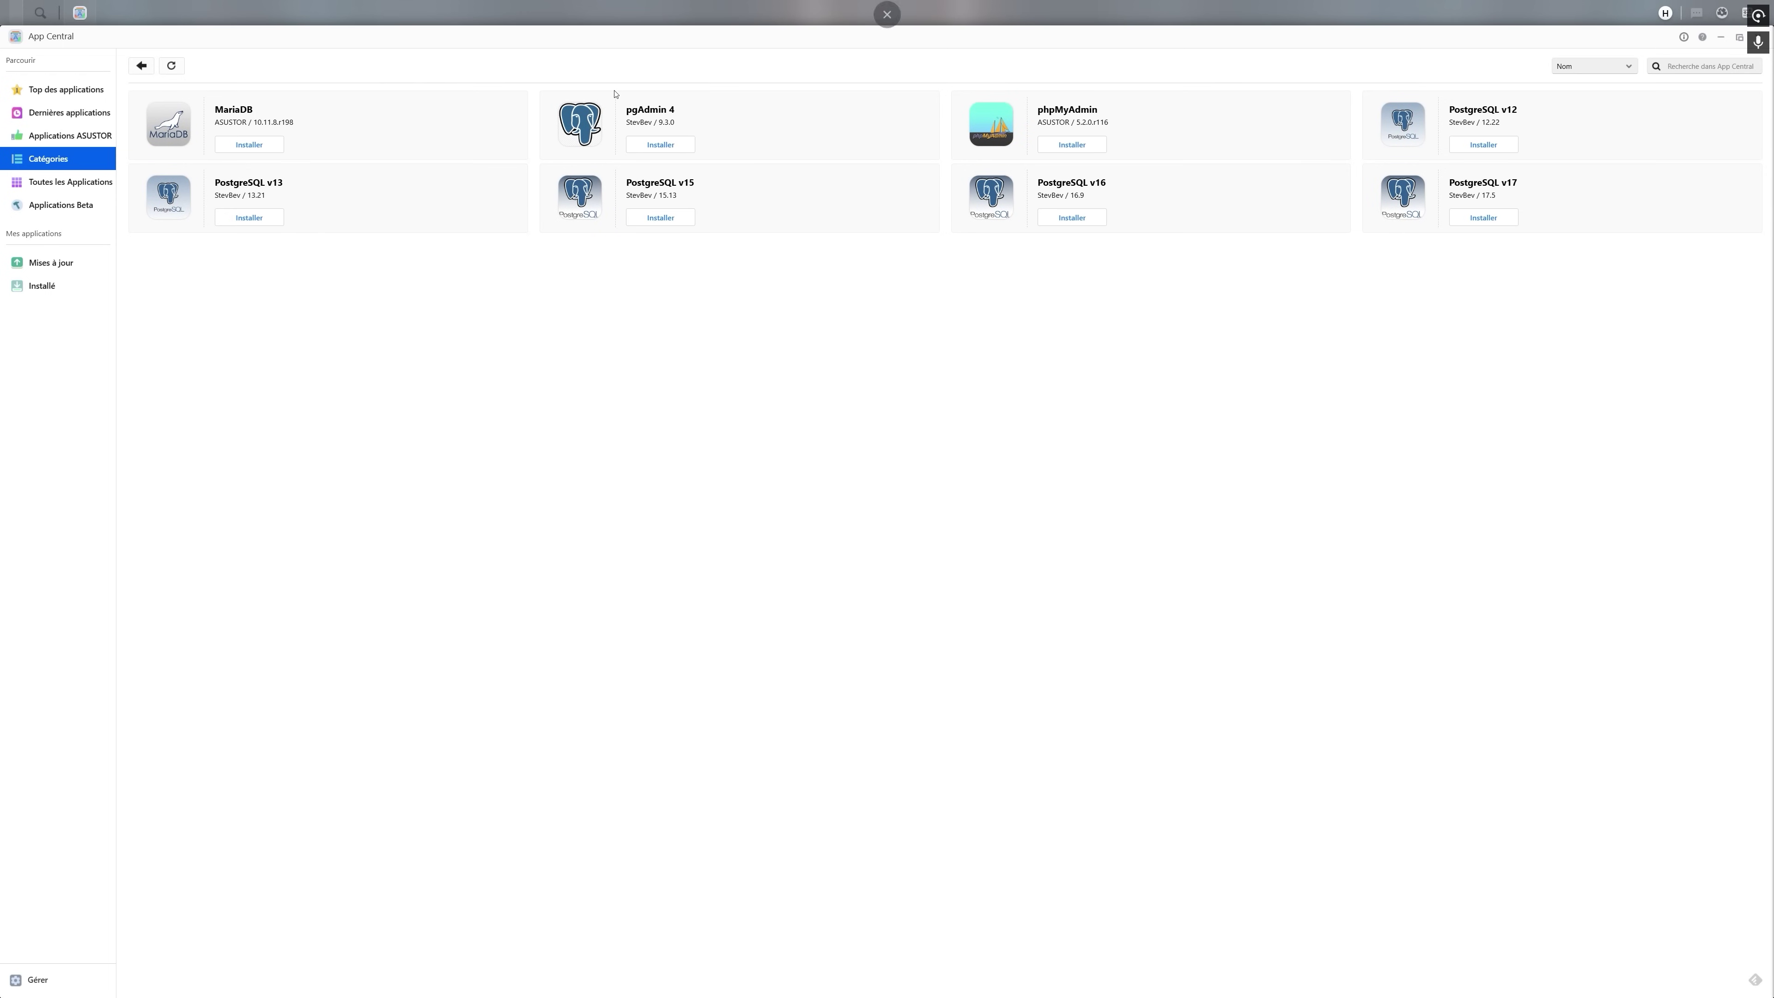
click(141, 66)
- Look through the complete list of all applications down to its end, and open the application updates
click(77, 182)
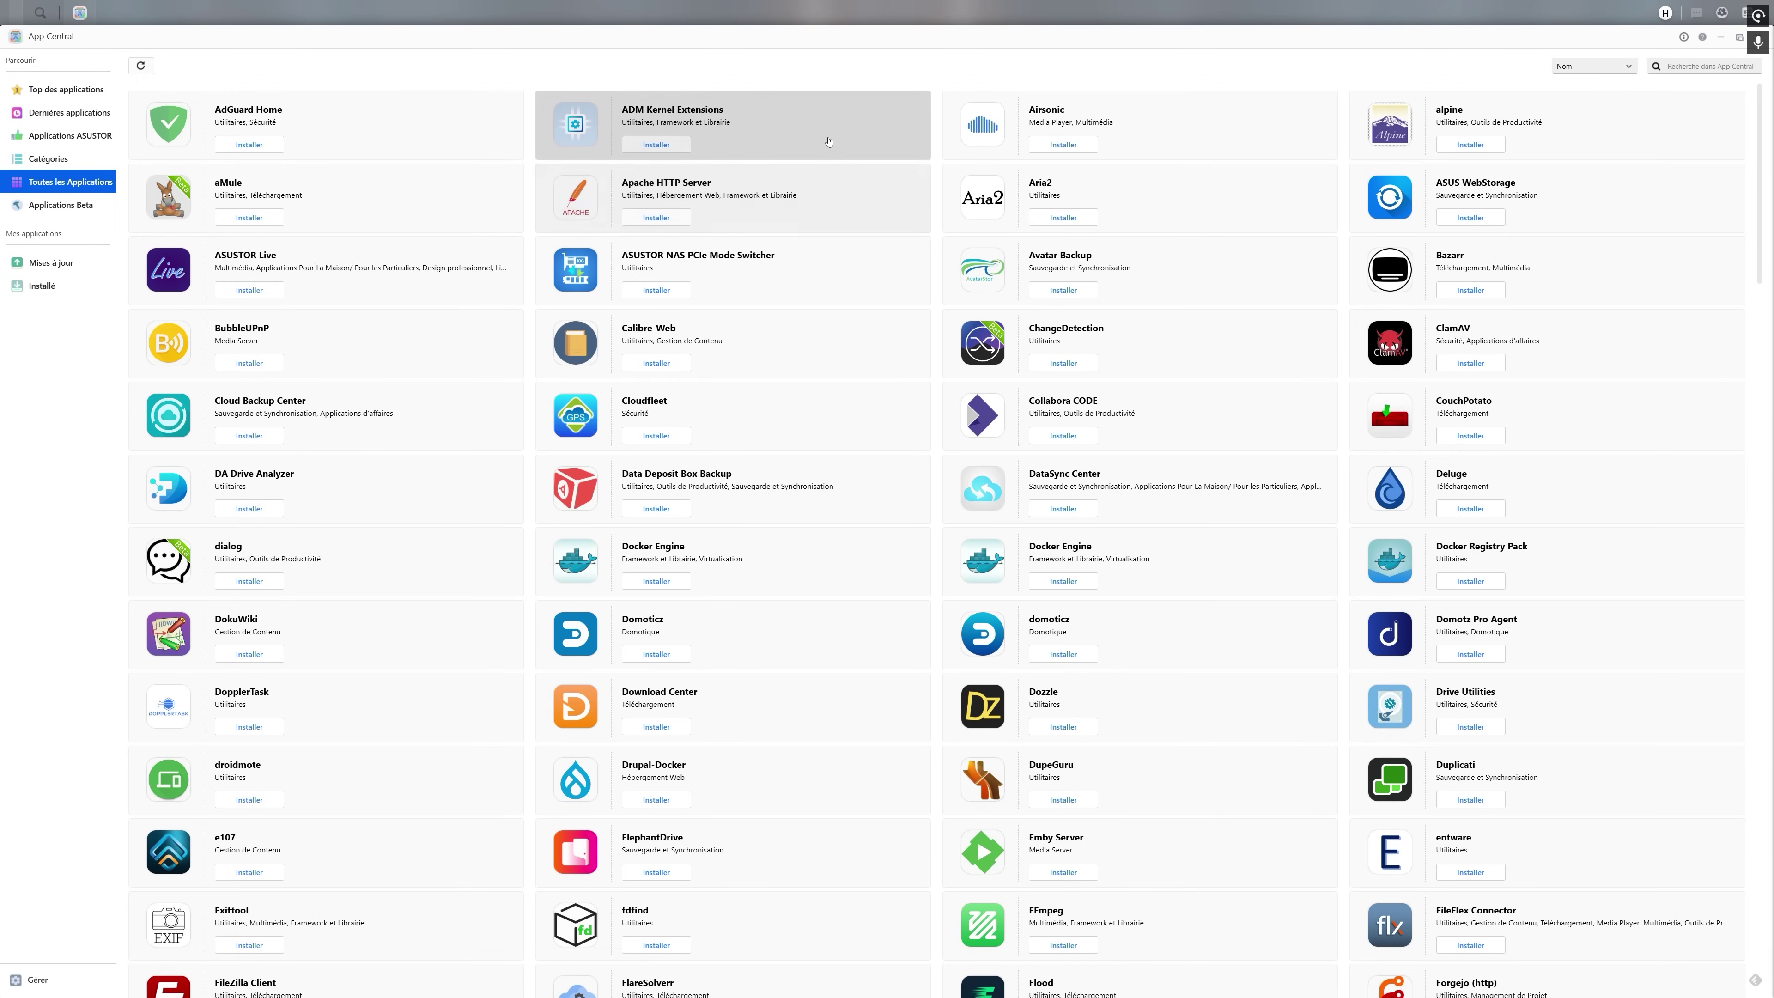
scroll(829, 141, down, 10)
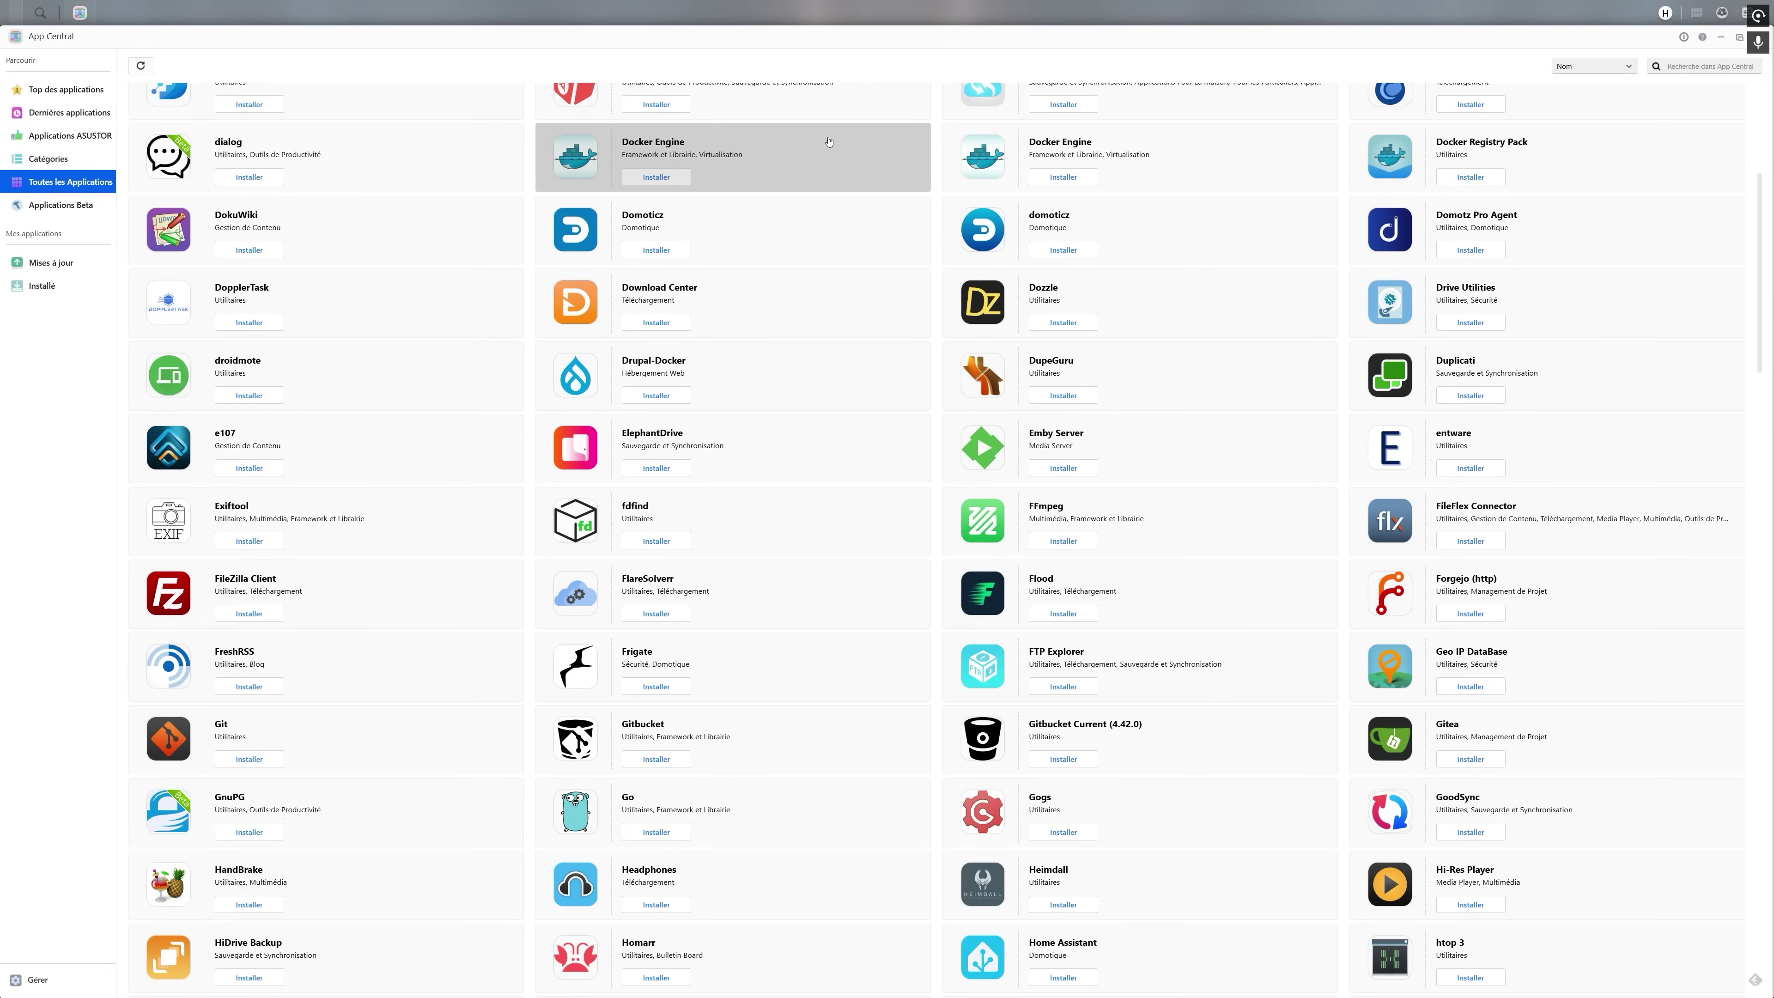
scroll(829, 142, down, 8)
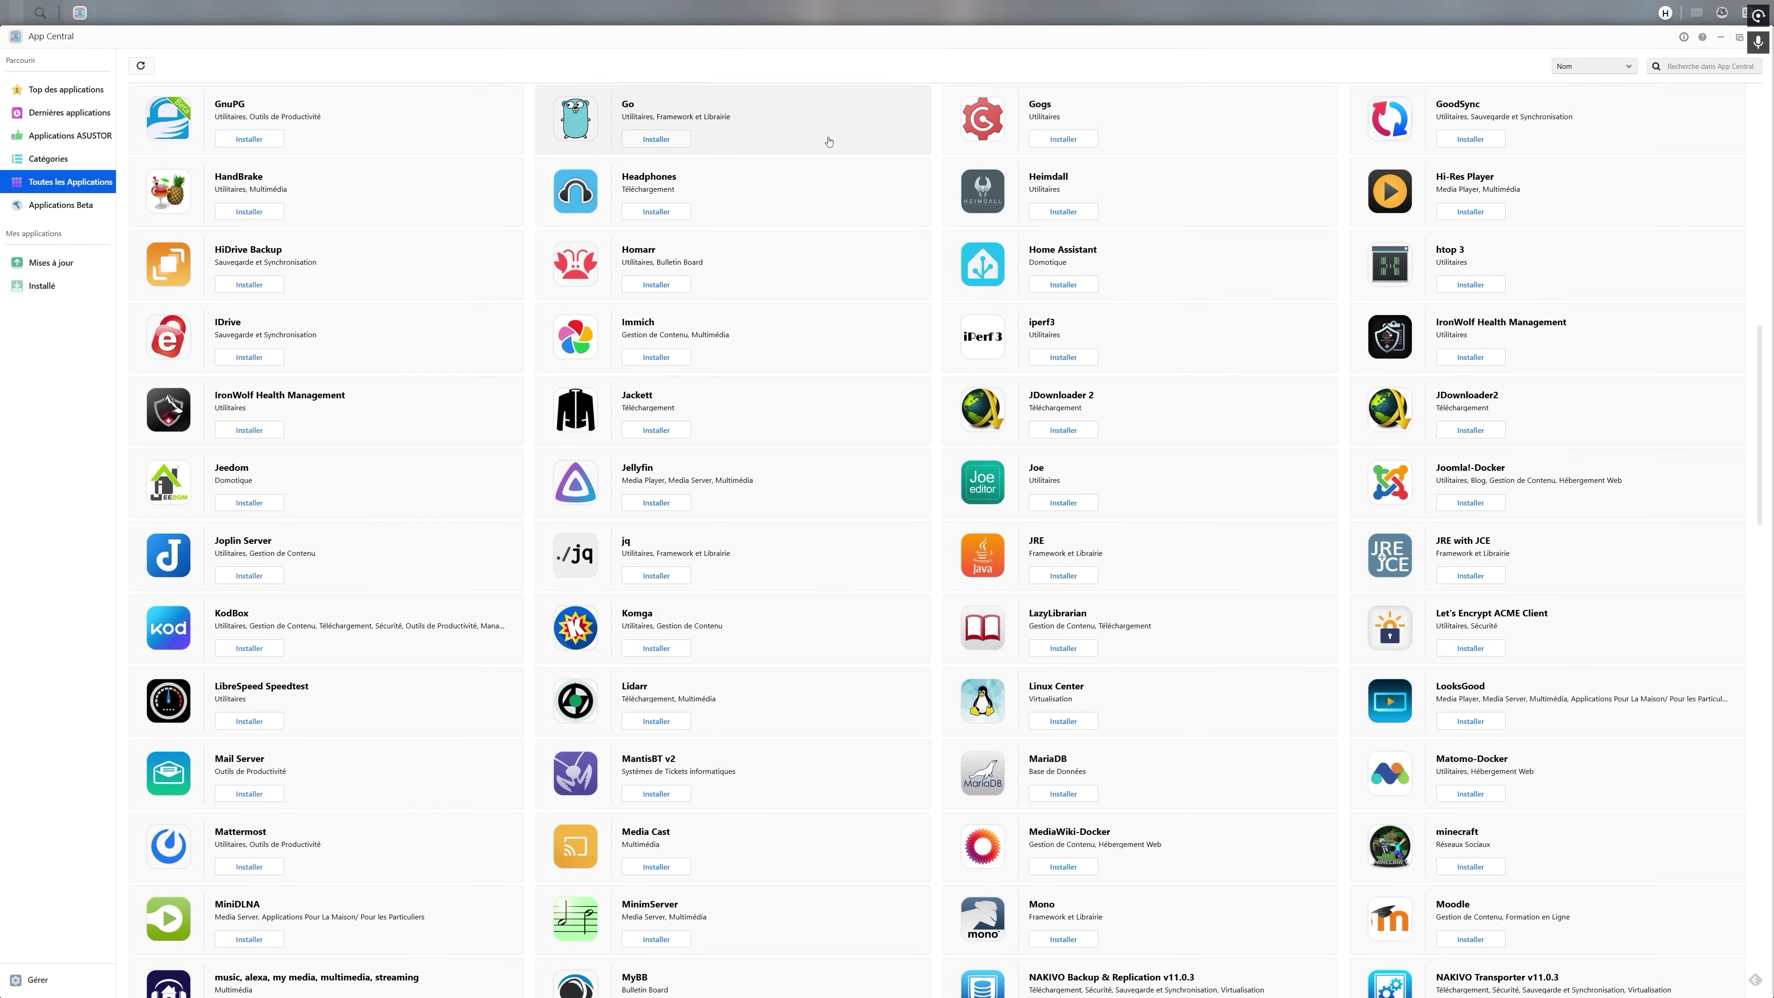
scroll(830, 141, down, 13)
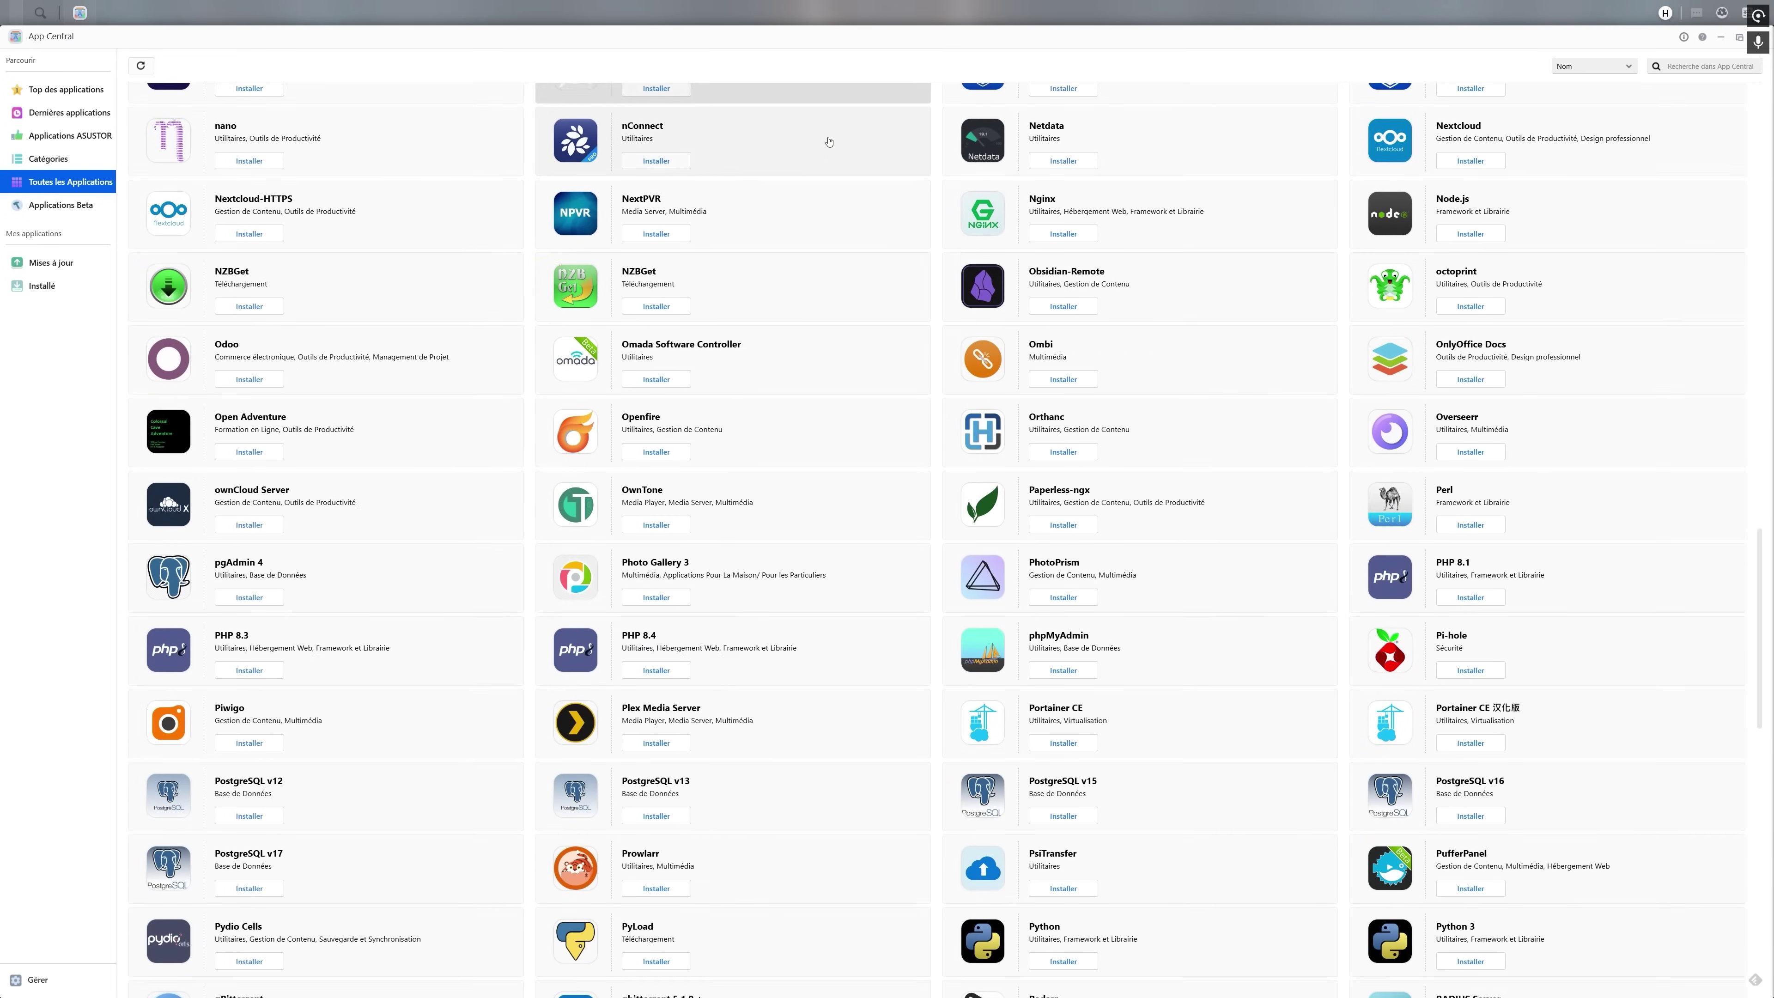
scroll(830, 142, down, 13)
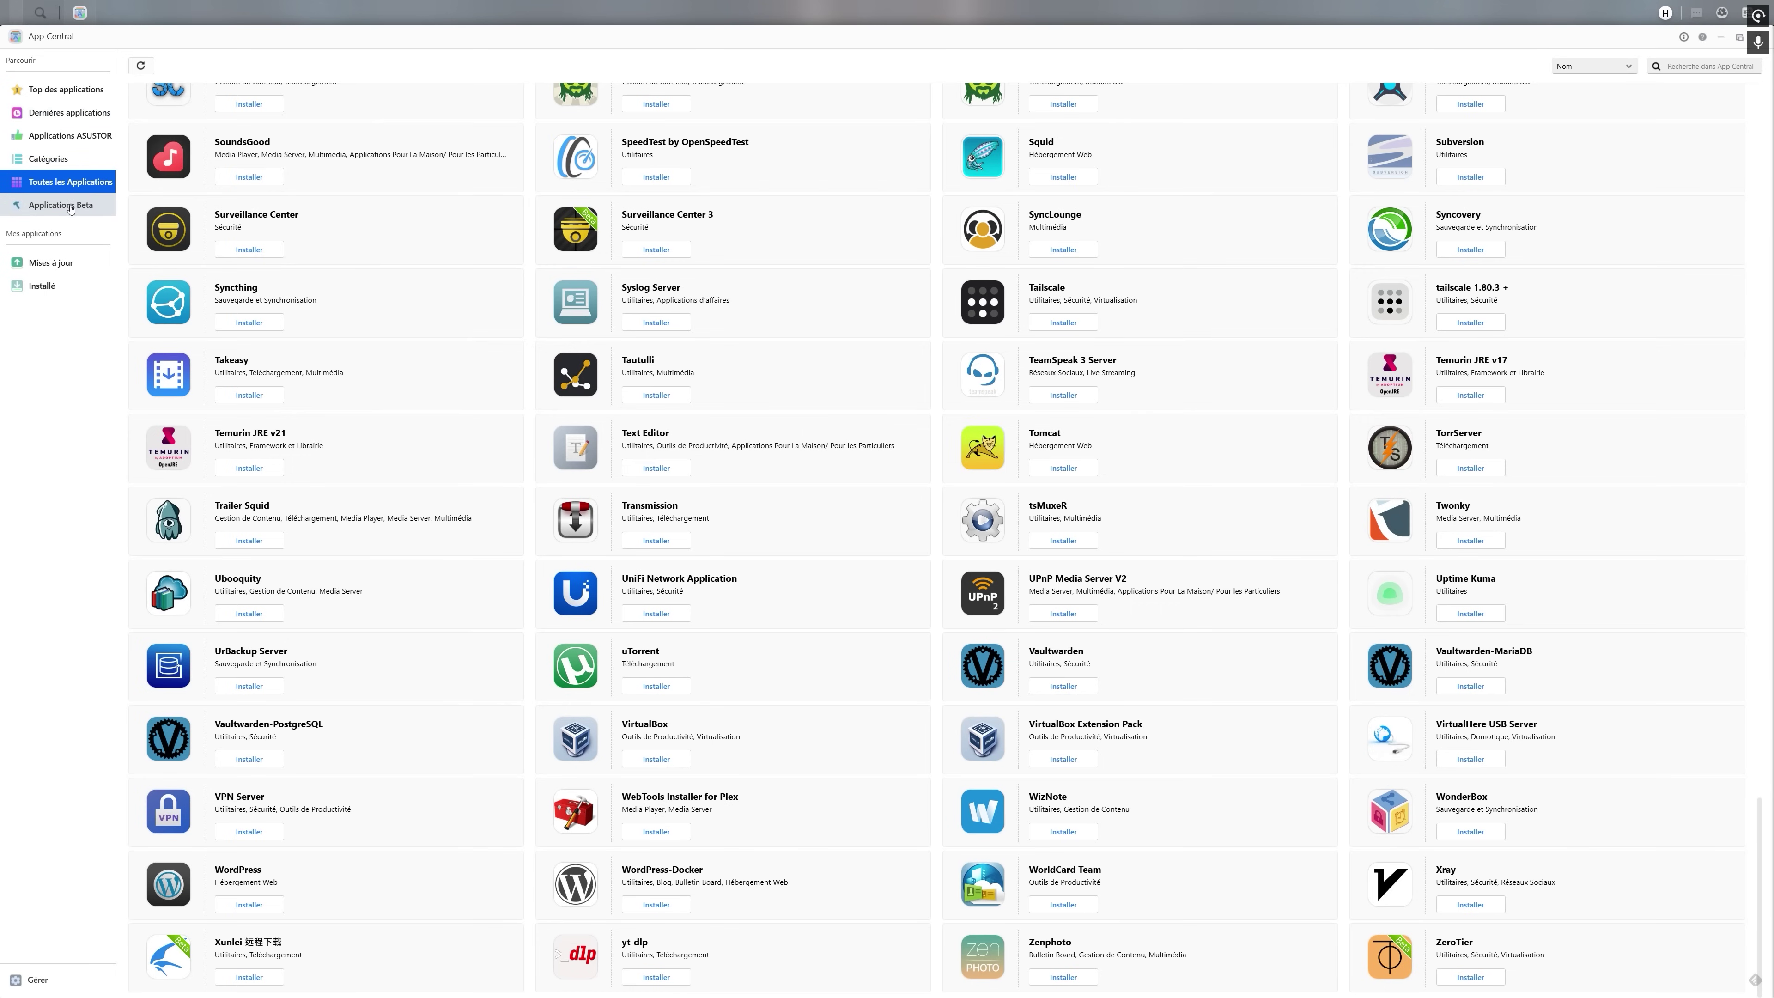
click(64, 270)
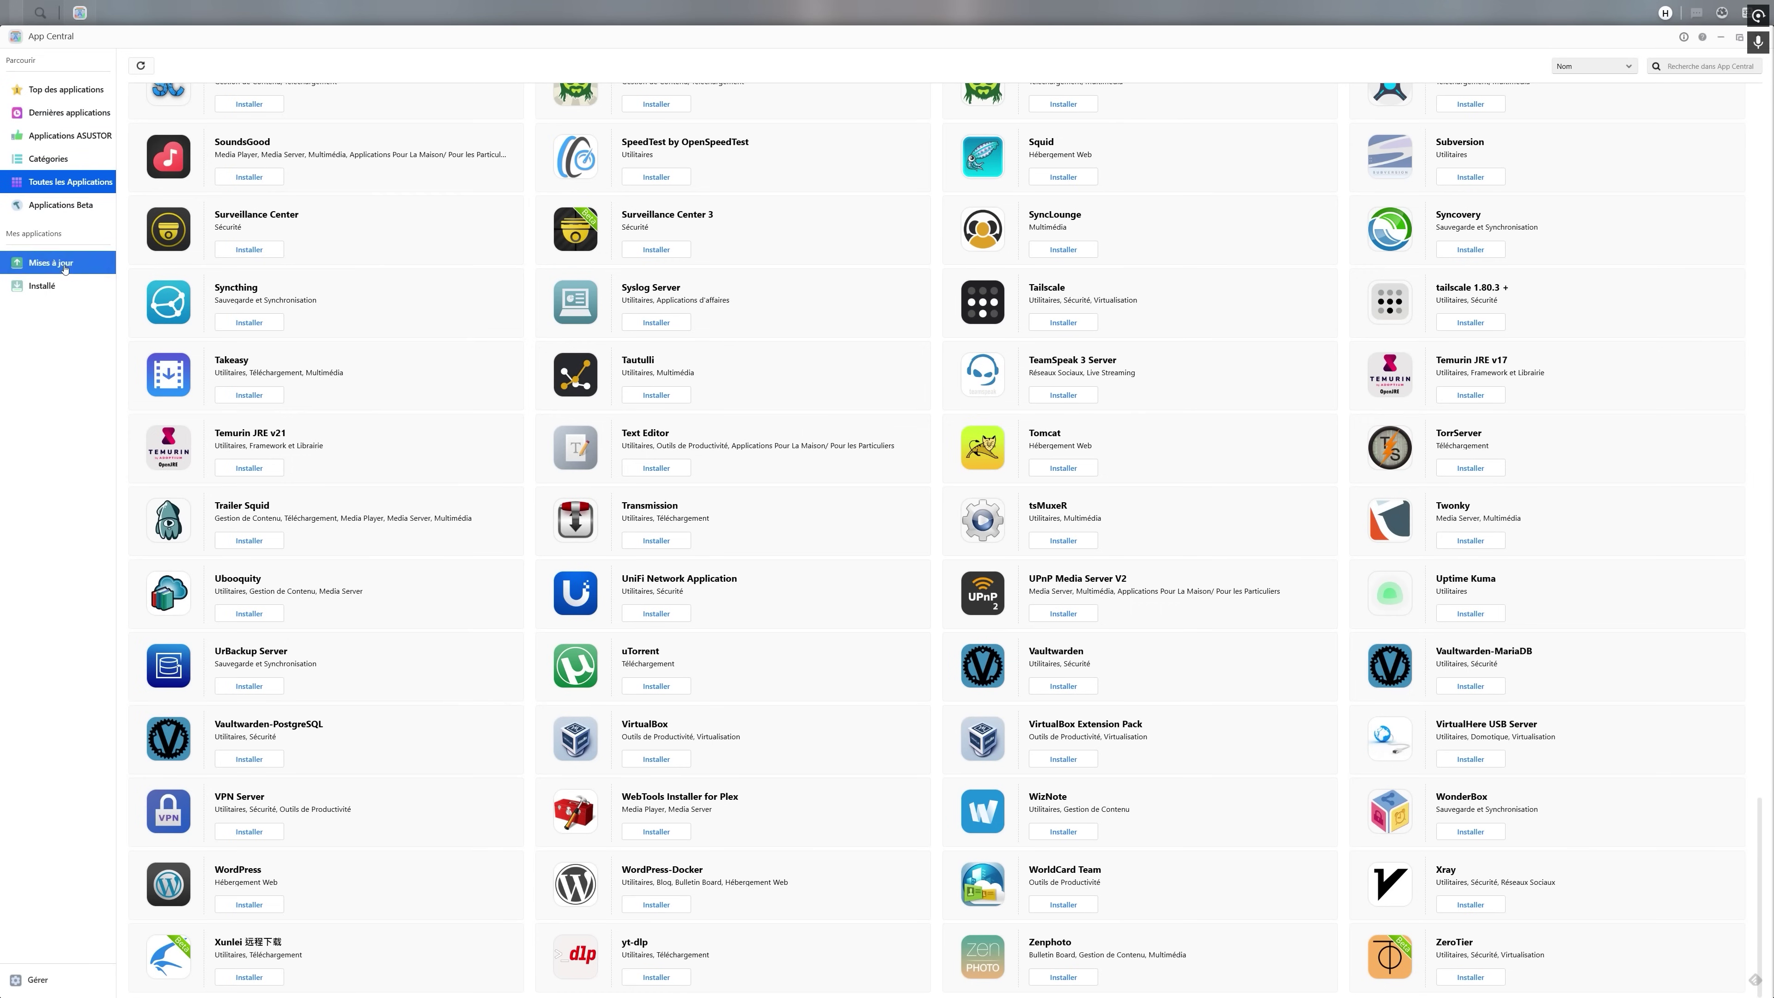